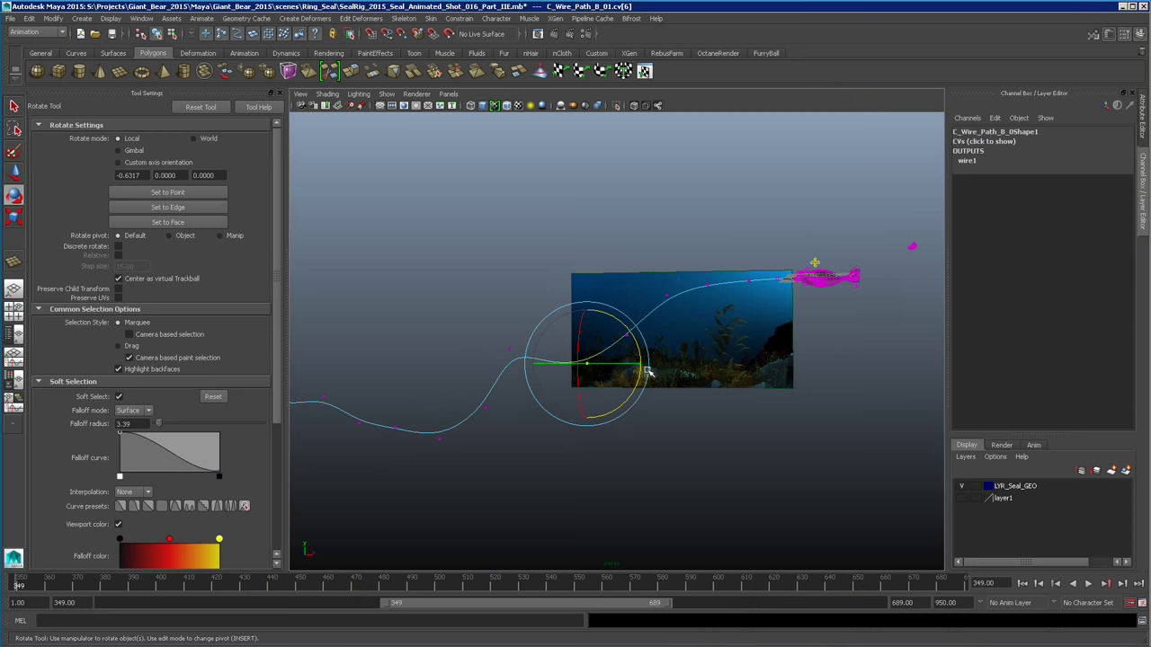
- Reshape the seal's wire path curve by moving one of its control vertices with the Move tool
key(w)
alt+drag(588, 362, 574, 403)
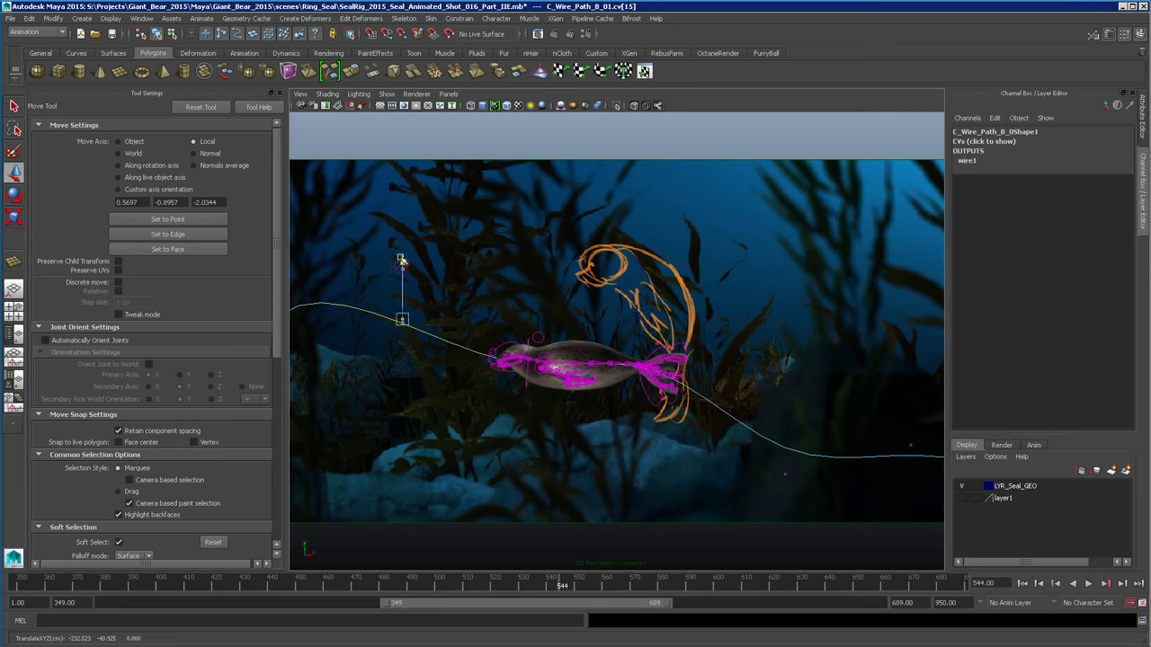
drag(401, 261, 502, 204)
click(1073, 584)
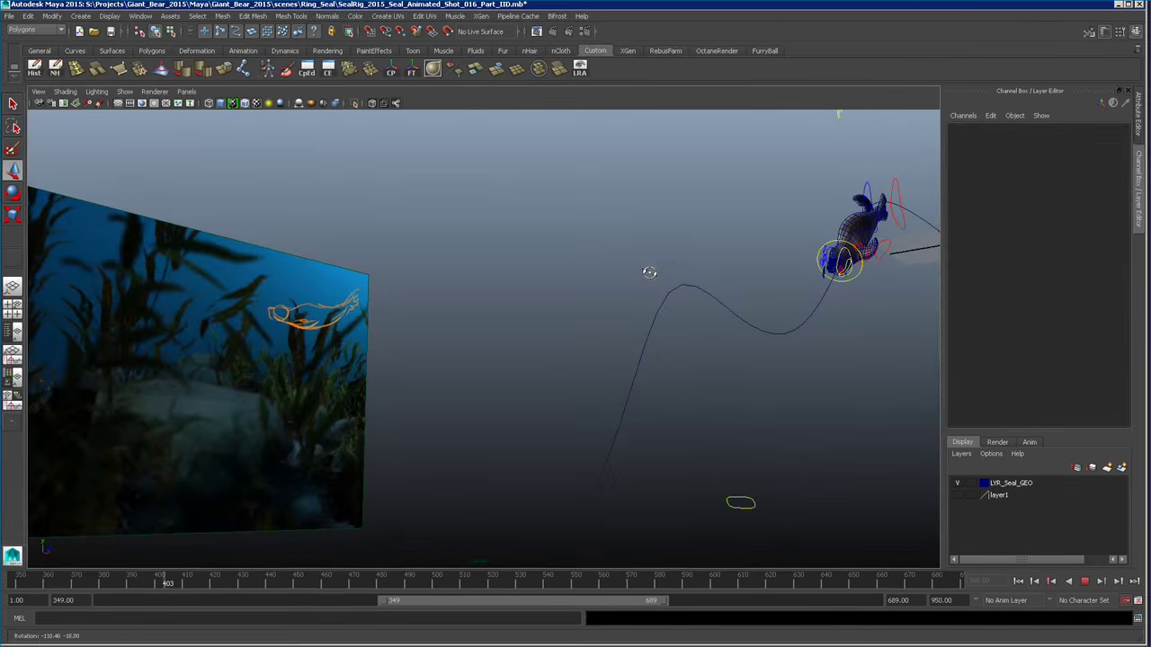
- Examine the seal body from several angles and inspect its UV layout and painted texture in the UV Texture Editor
alt+drag(650, 272, 490, 287)
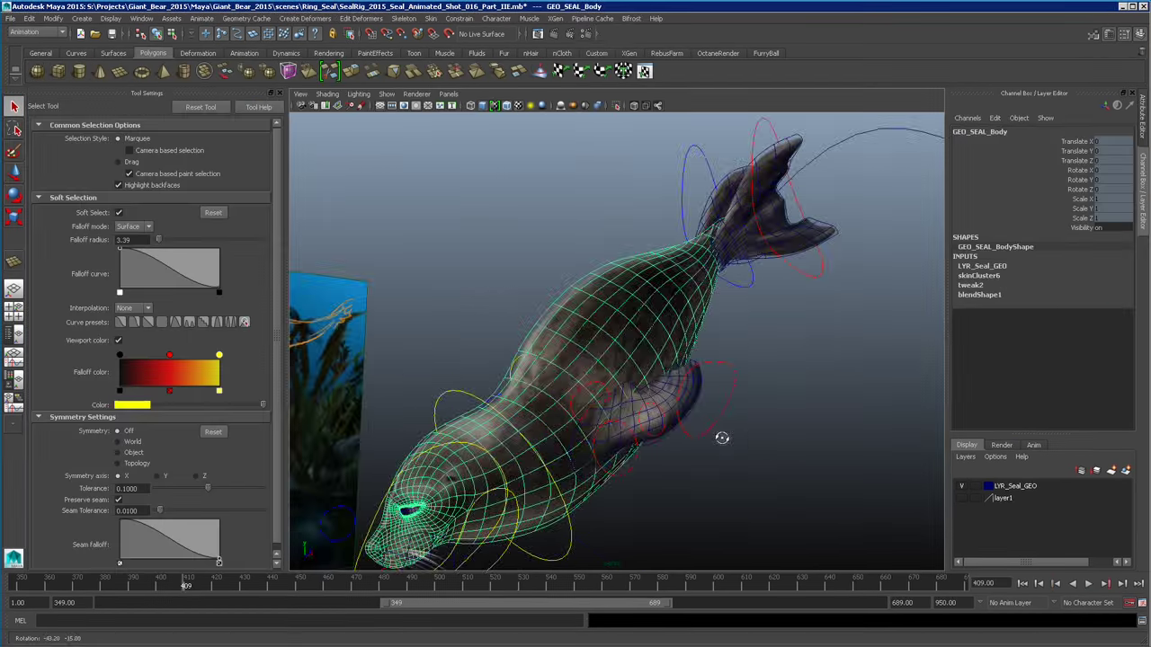
alt+drag(721, 436, 621, 467)
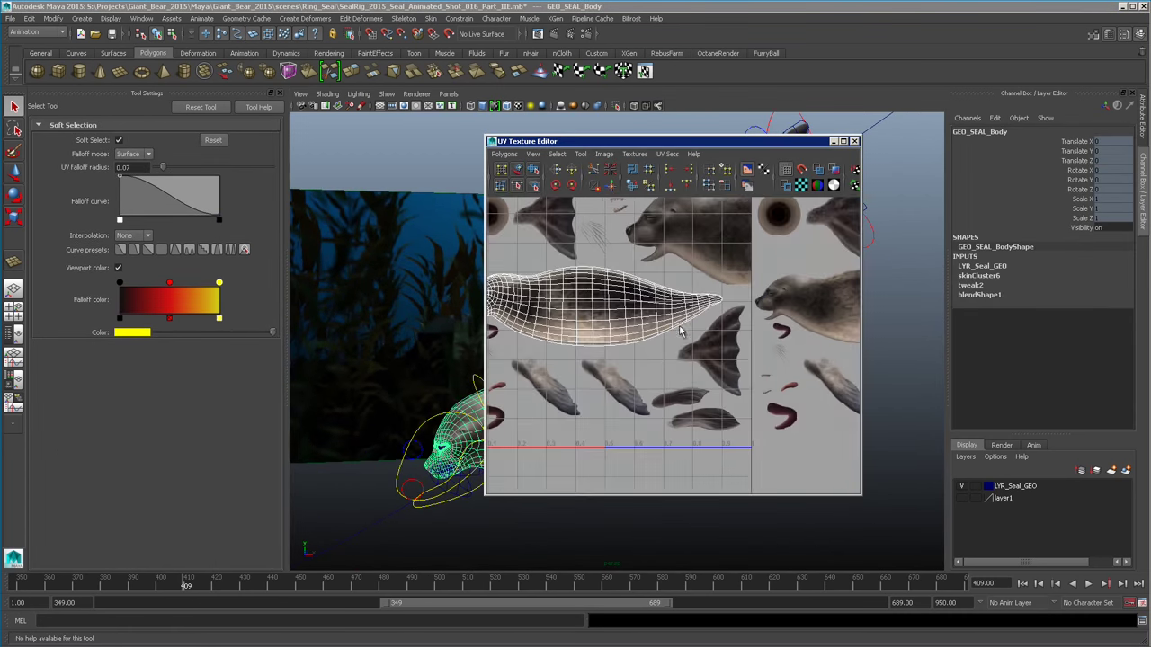
alt+middle_drag(692, 362, 714, 422)
alt+middle_drag(845, 312, 719, 283)
click(843, 142)
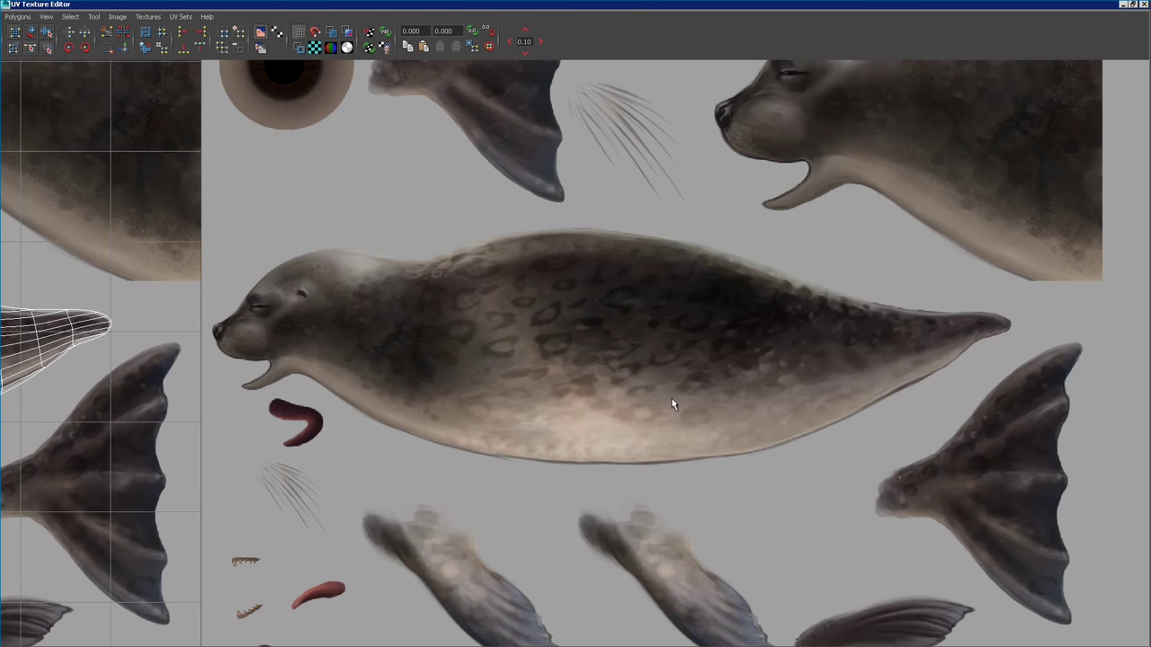
scroll(671, 398, down, 5)
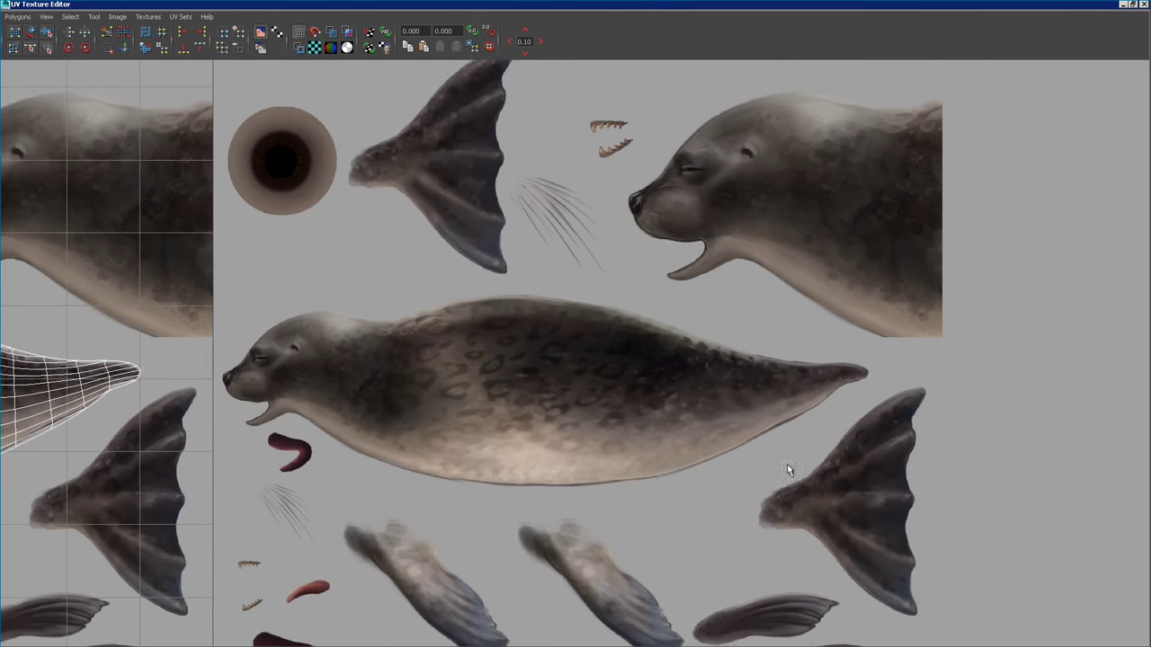
alt+right_drag(787, 464, 571, 479)
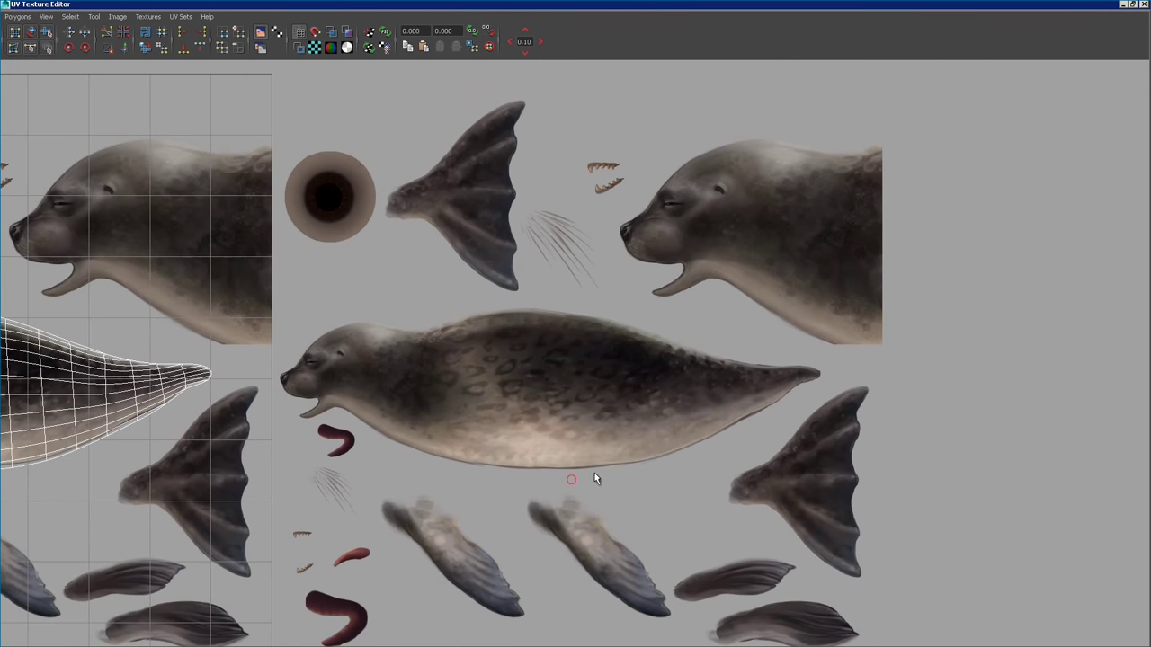
alt+middle_drag(781, 501, 839, 511)
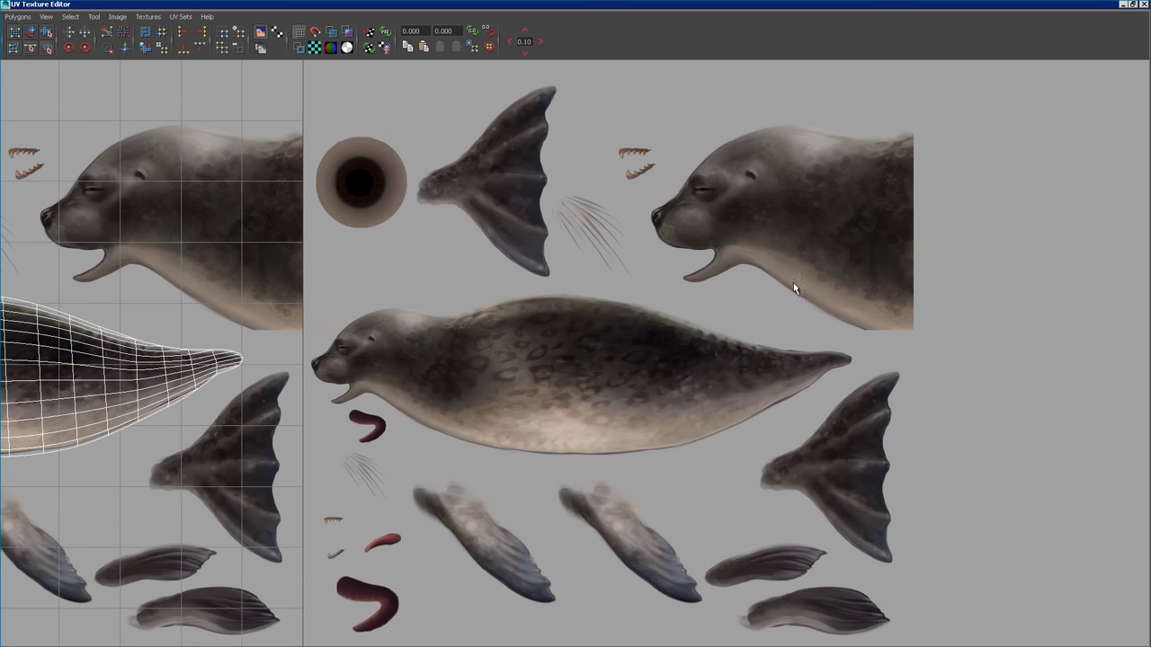
alt+middle_drag(740, 468, 786, 464)
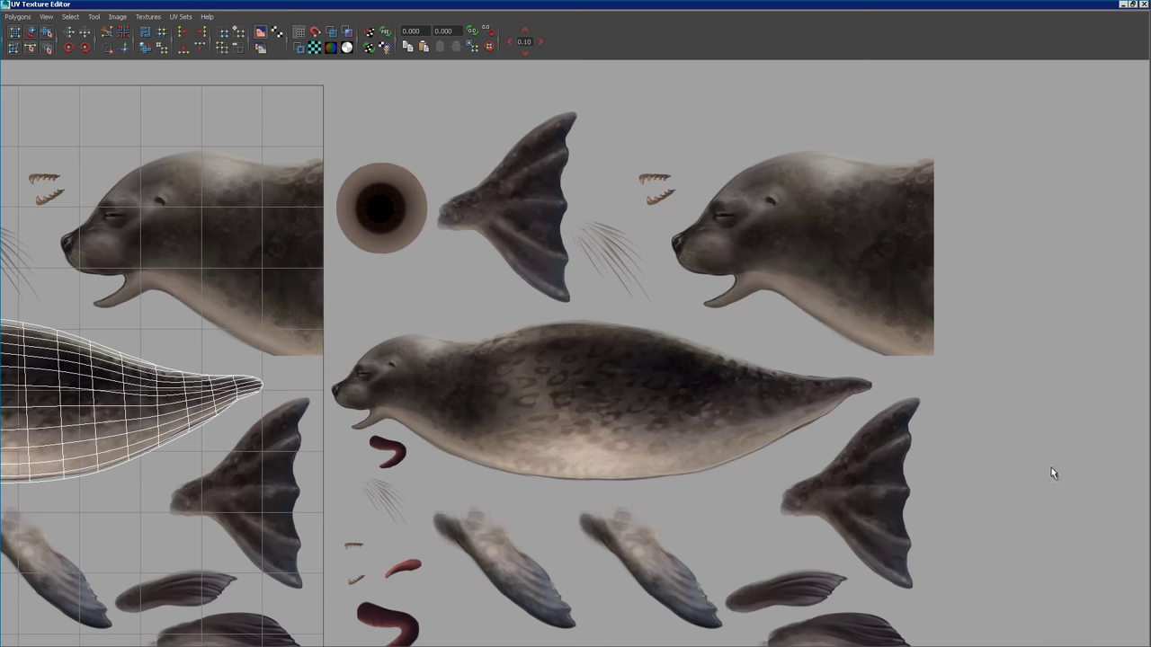
click(1132, 5)
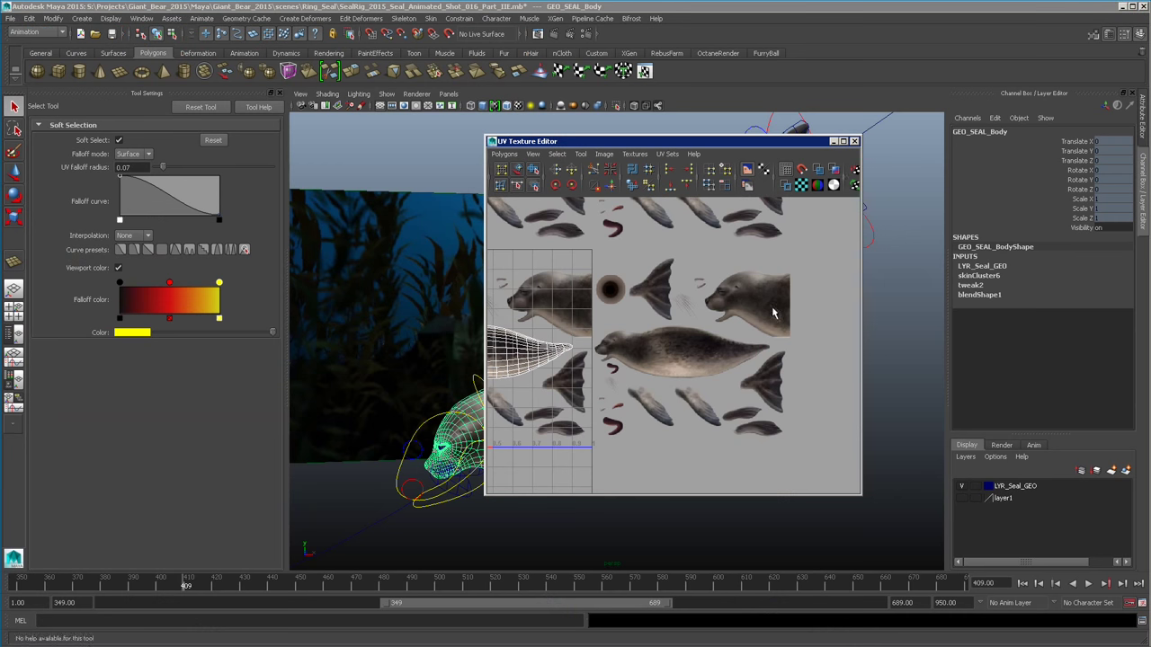
click(854, 142)
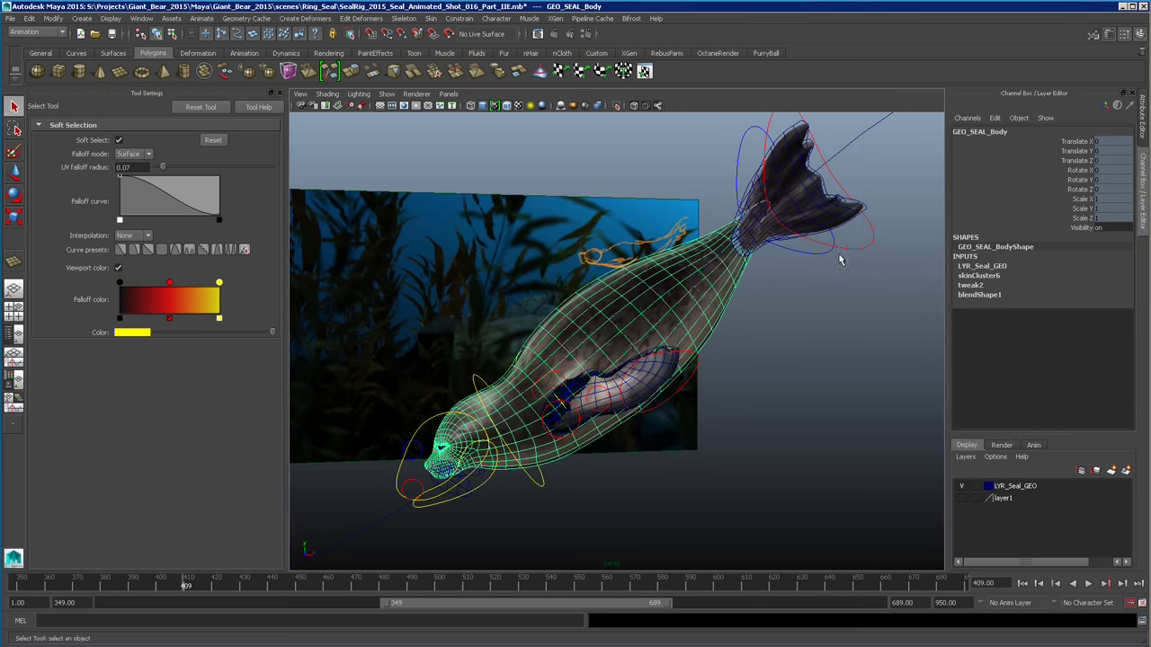
click(852, 223)
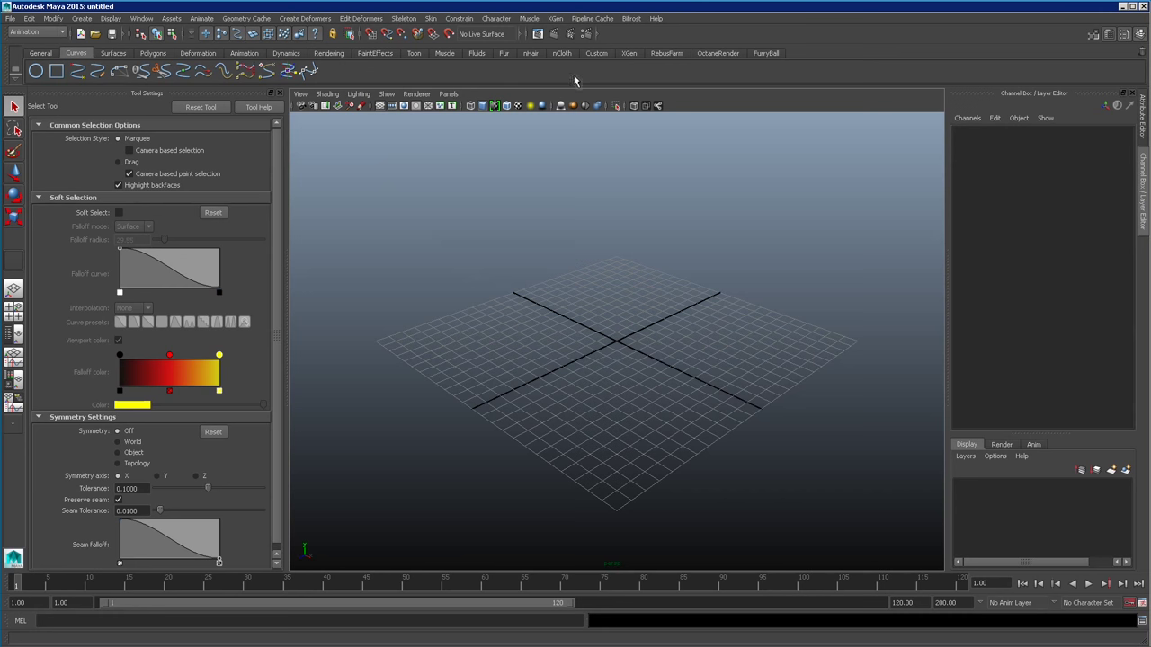
- Draw a straight chain of 13 joints along the grid's Z axis, spaced 2 units apart, starting at Z 12
click(255, 54)
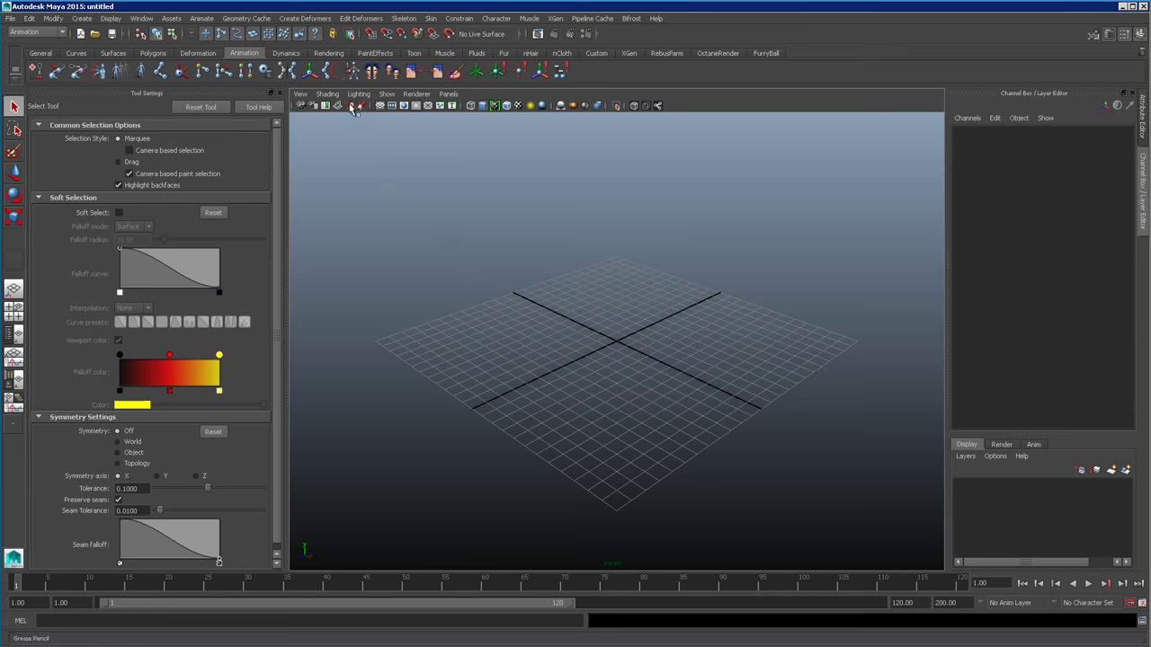
click(160, 72)
alt+drag(532, 439, 536, 436)
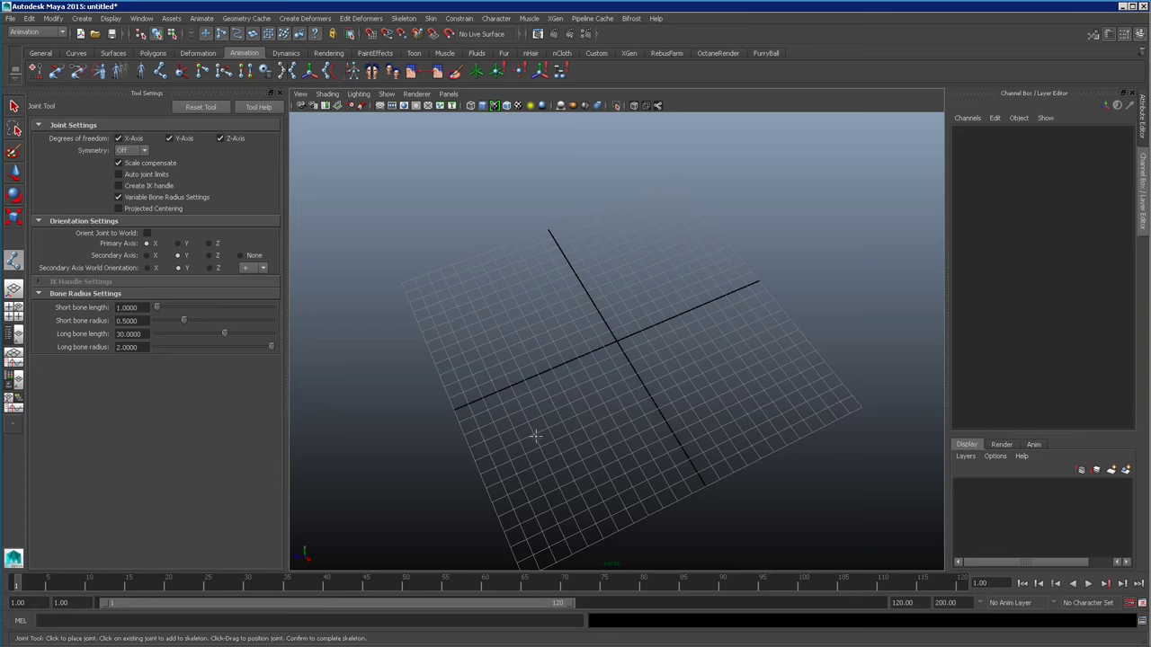
click(453, 409)
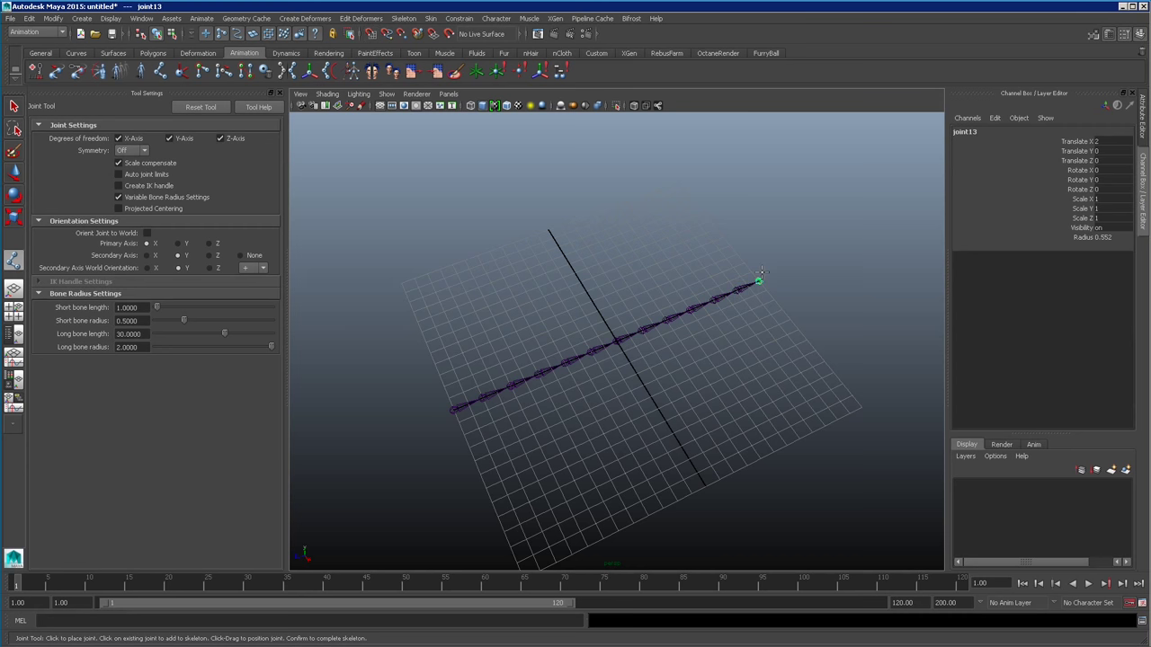
key(q)
alt+drag(761, 271, 713, 427)
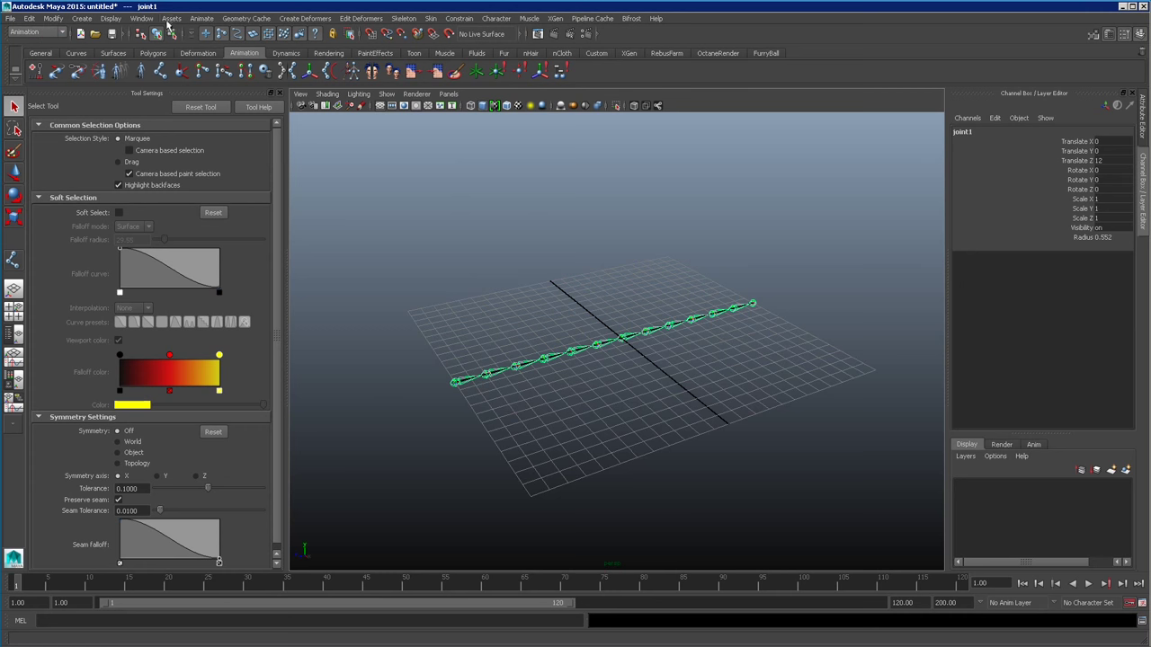
click(203, 19)
click(36, 32)
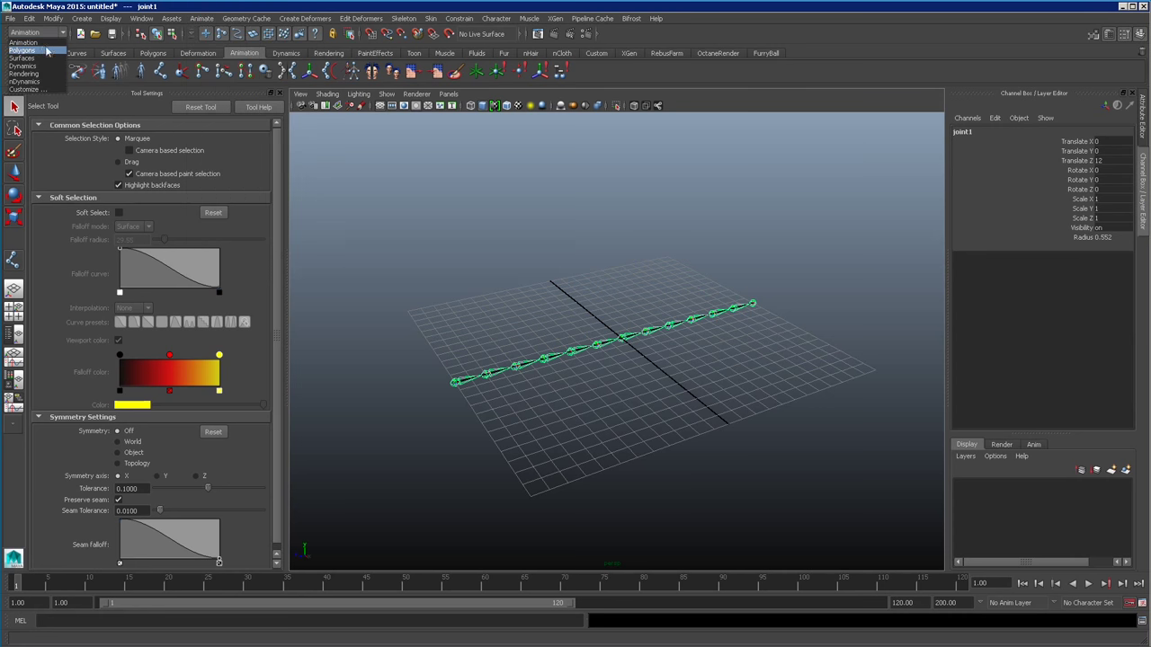
click(47, 29)
click(40, 61)
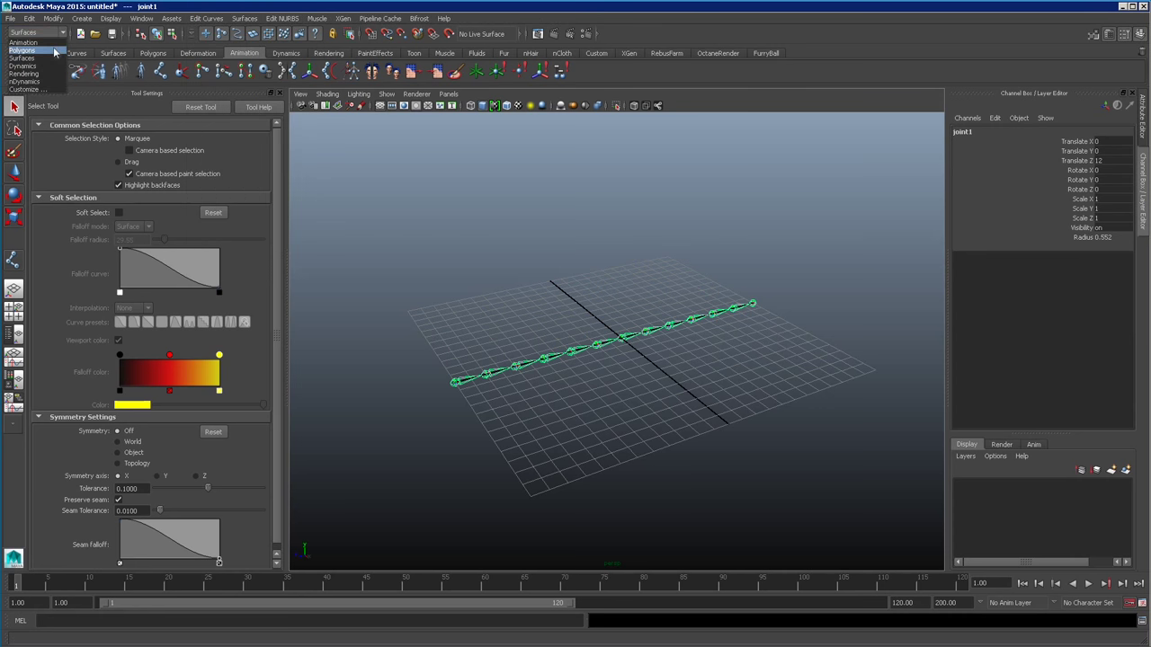
click(44, 43)
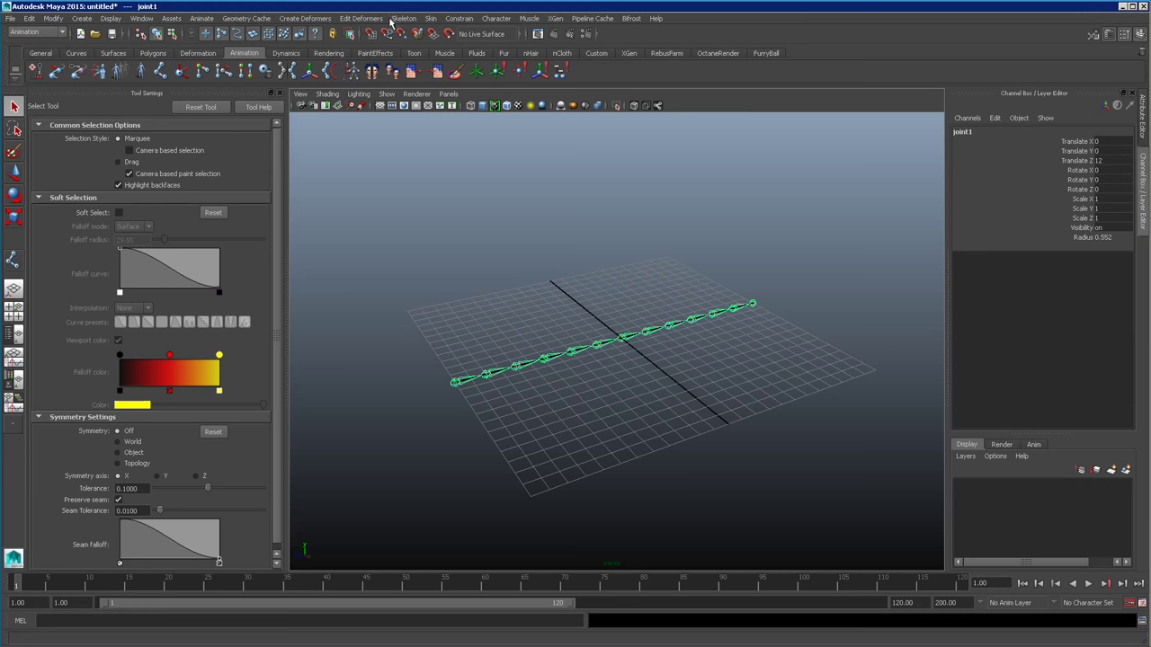
- Create an IK spline handle from the first joint to the last joint of the chain with an automatically created curve
click(407, 19)
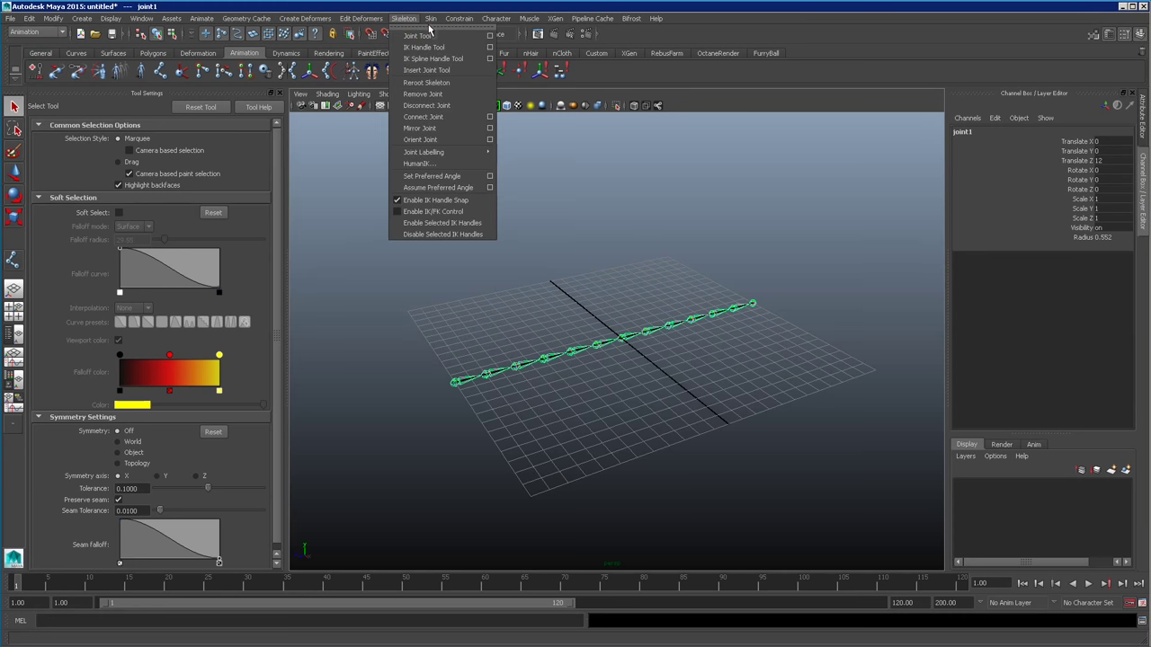
click(490, 59)
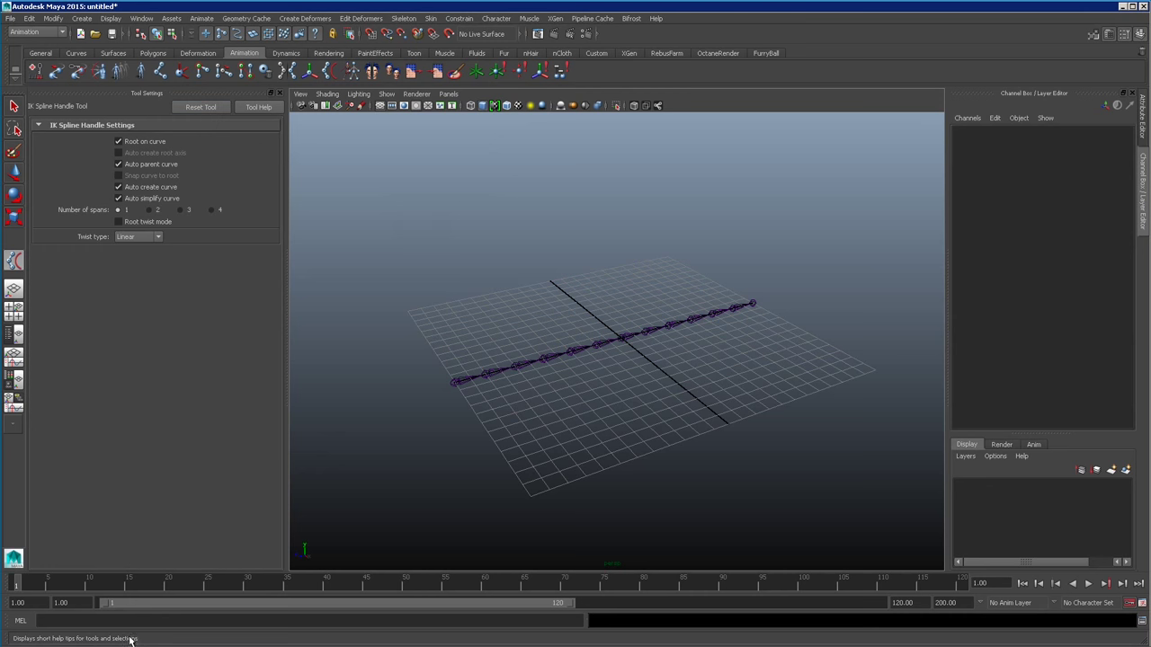
click(456, 382)
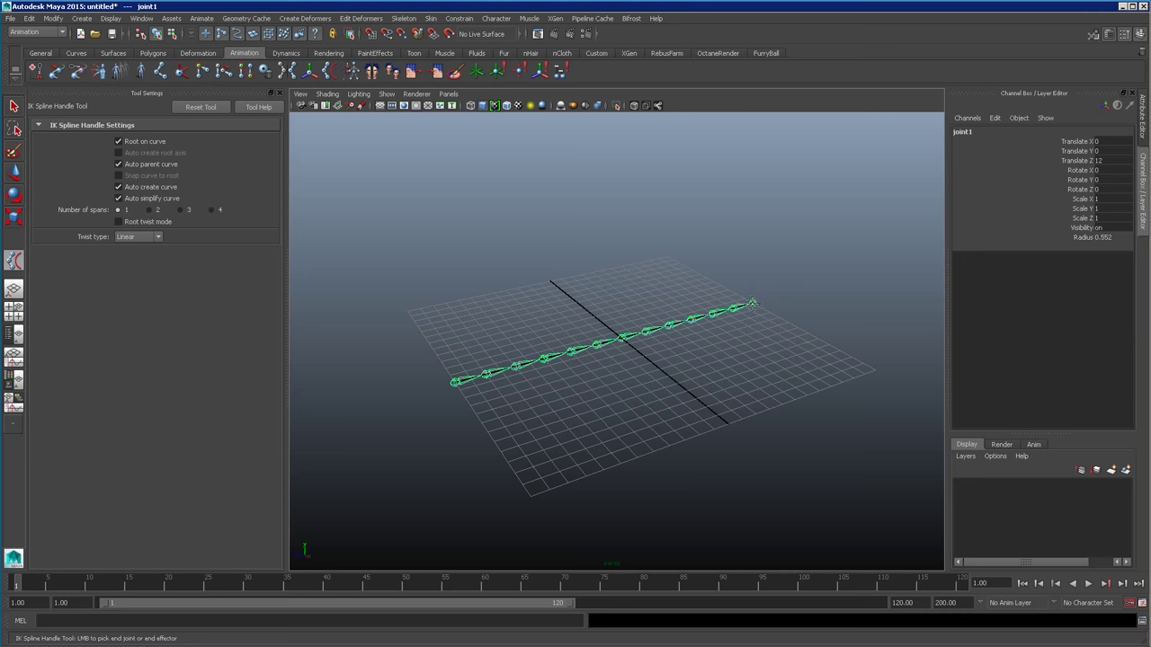
click(753, 306)
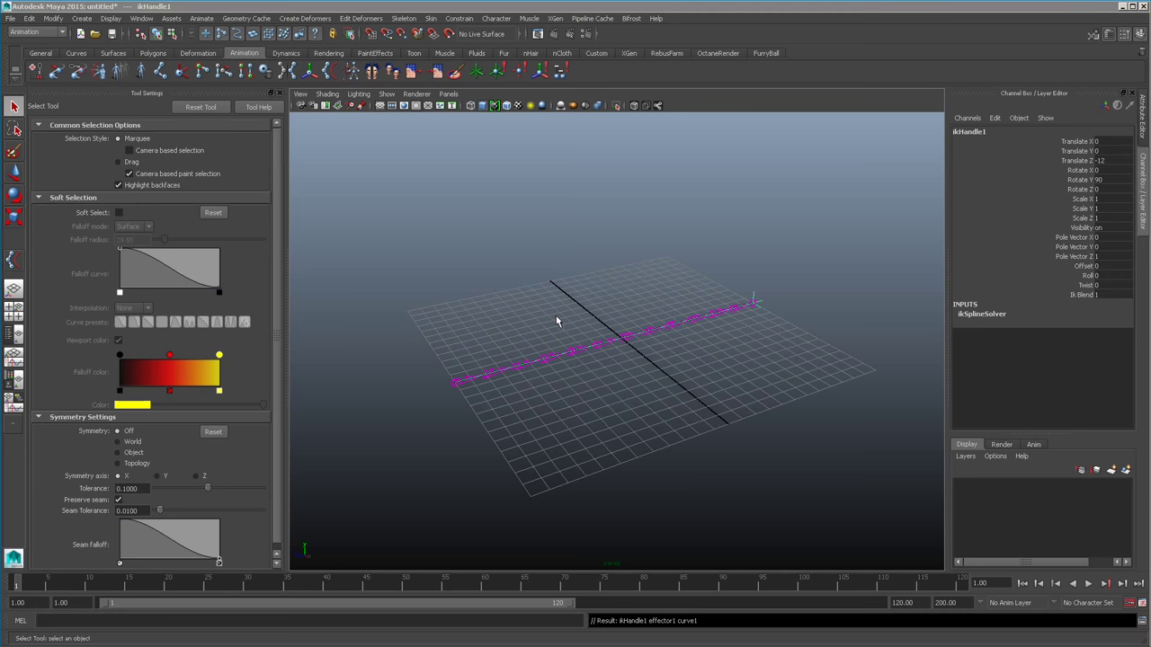
- Open the Outliner and select the curve that belongs to the IK spline handle
click(141, 18)
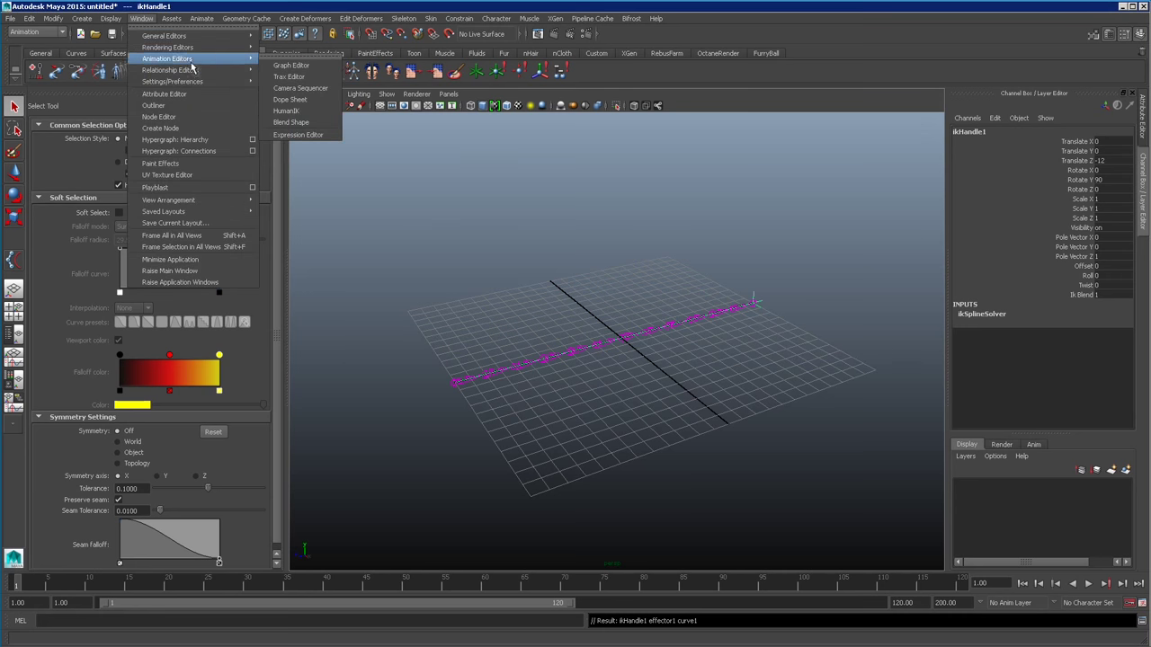
click(220, 105)
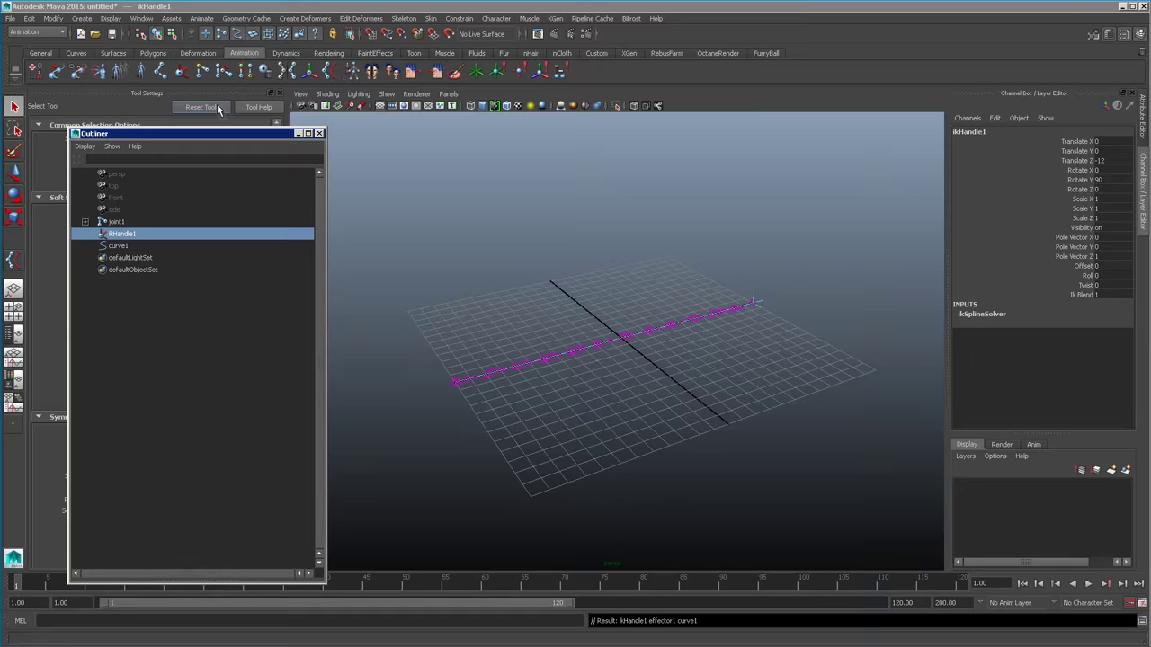
click(112, 250)
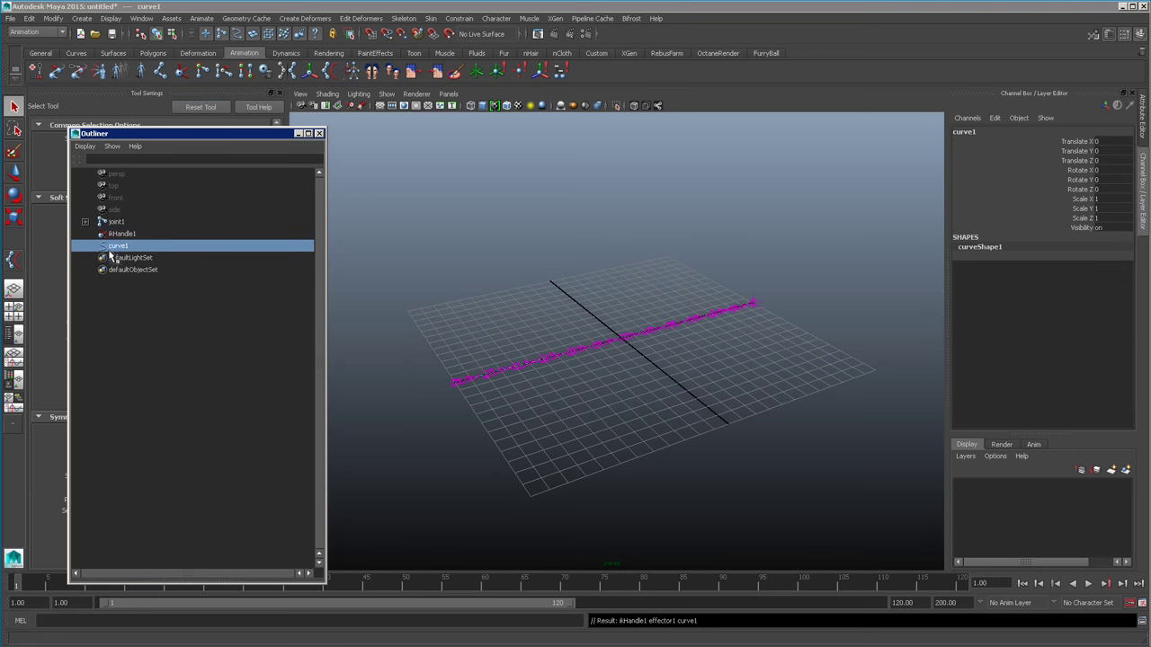
- Try moving a control vertex of the IK curve about 16.25 units along negative X, and undo the move
click(548, 381)
click(564, 348)
key(e)
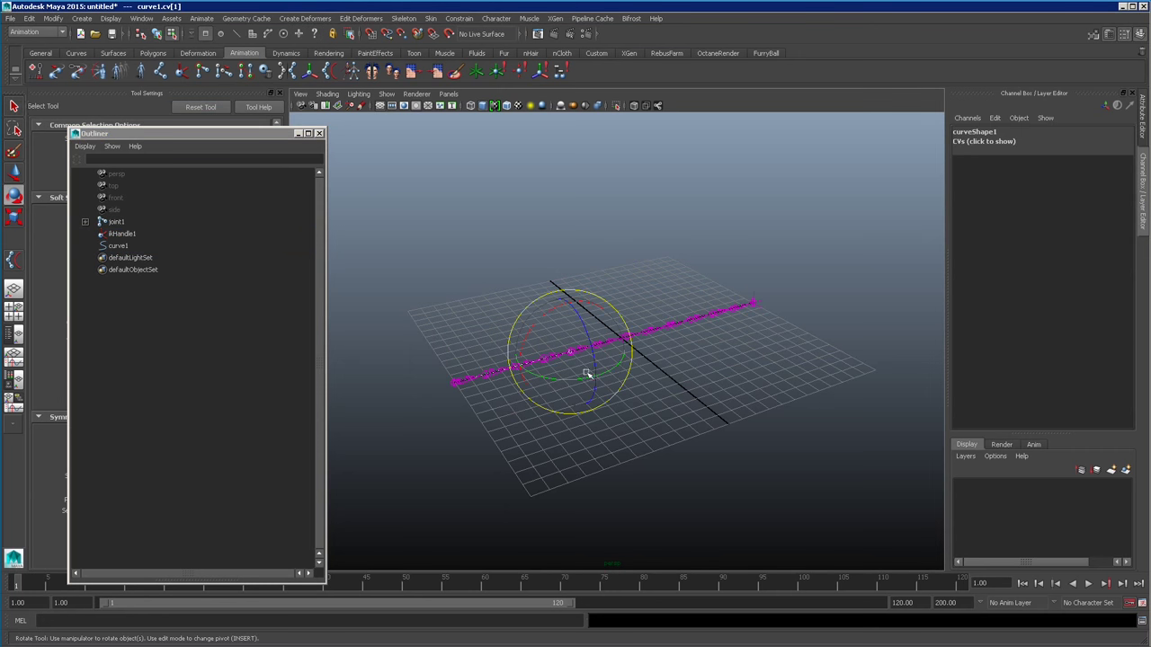
key(w)
drag(596, 378, 468, 310)
key(ctrl+z)
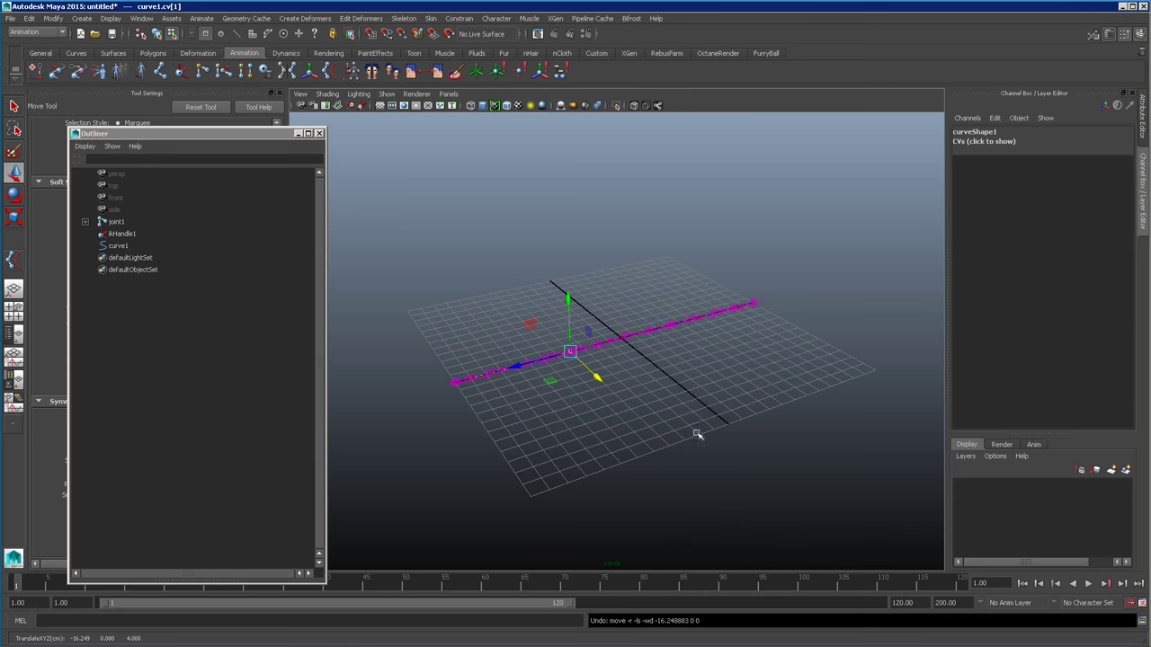
key(F8)
key(F8)
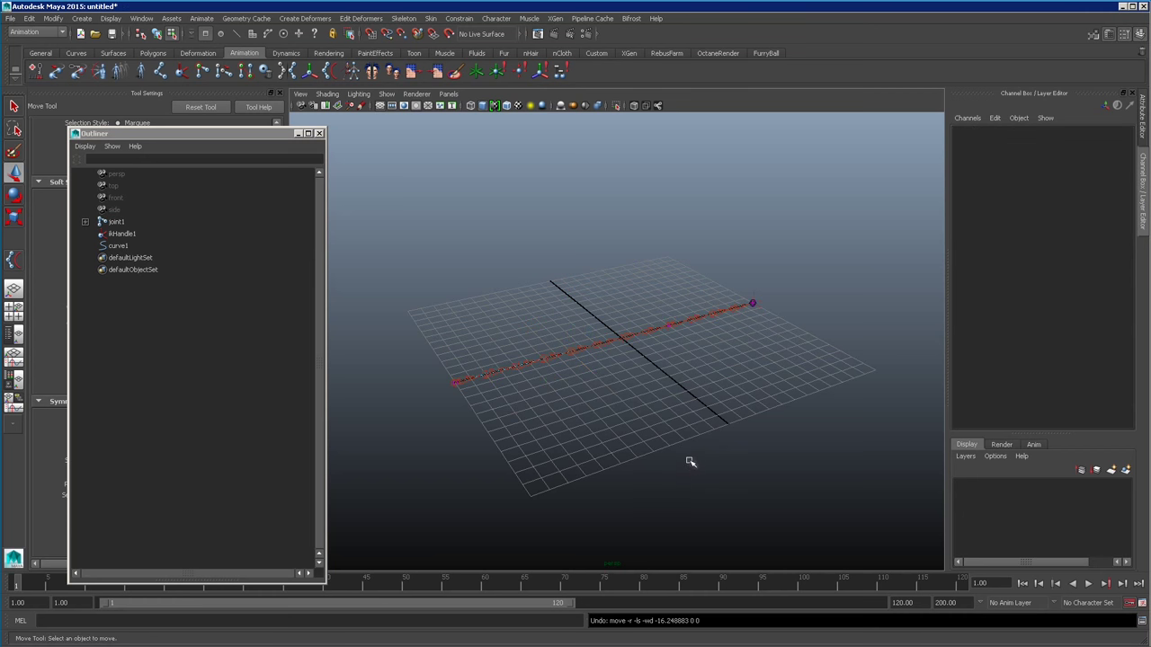
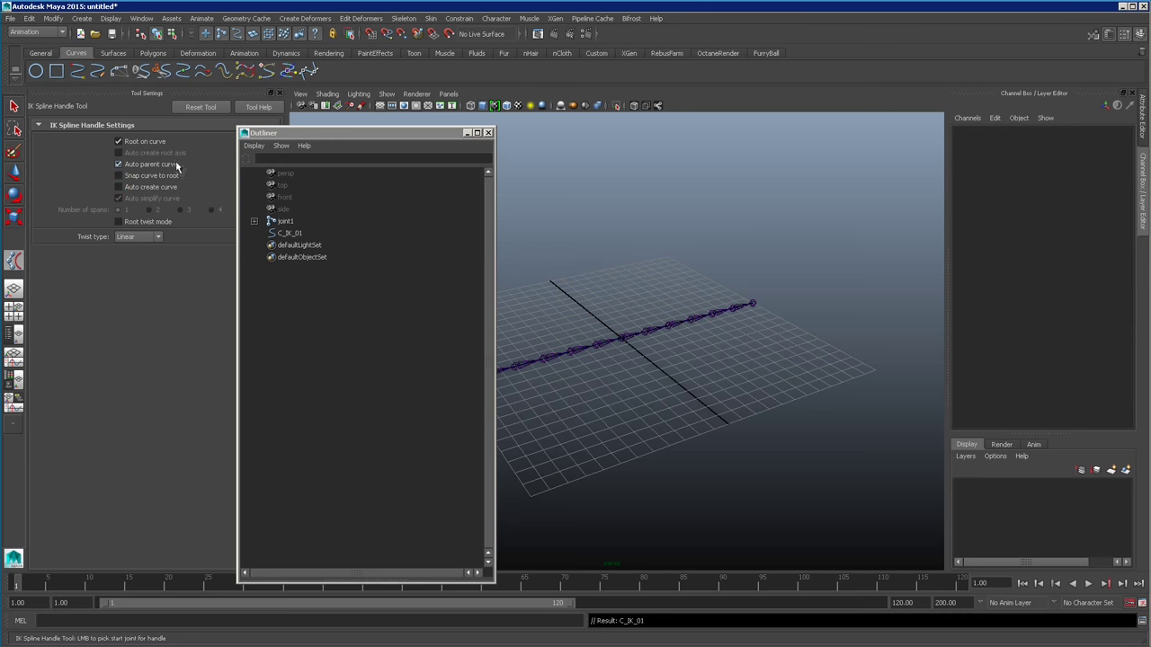
- Create an IK spline handle from the first to the last joint using the existing curve C_IK_01, with the Outliner moved off the chain
click(408, 132)
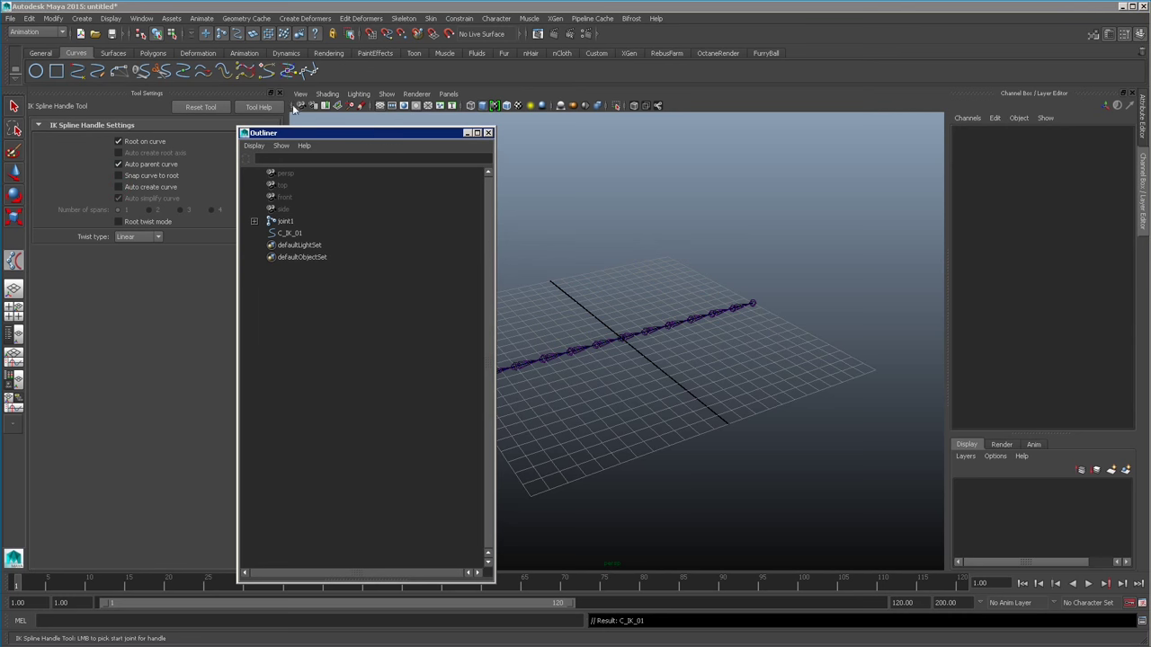
drag(274, 133, 121, 120)
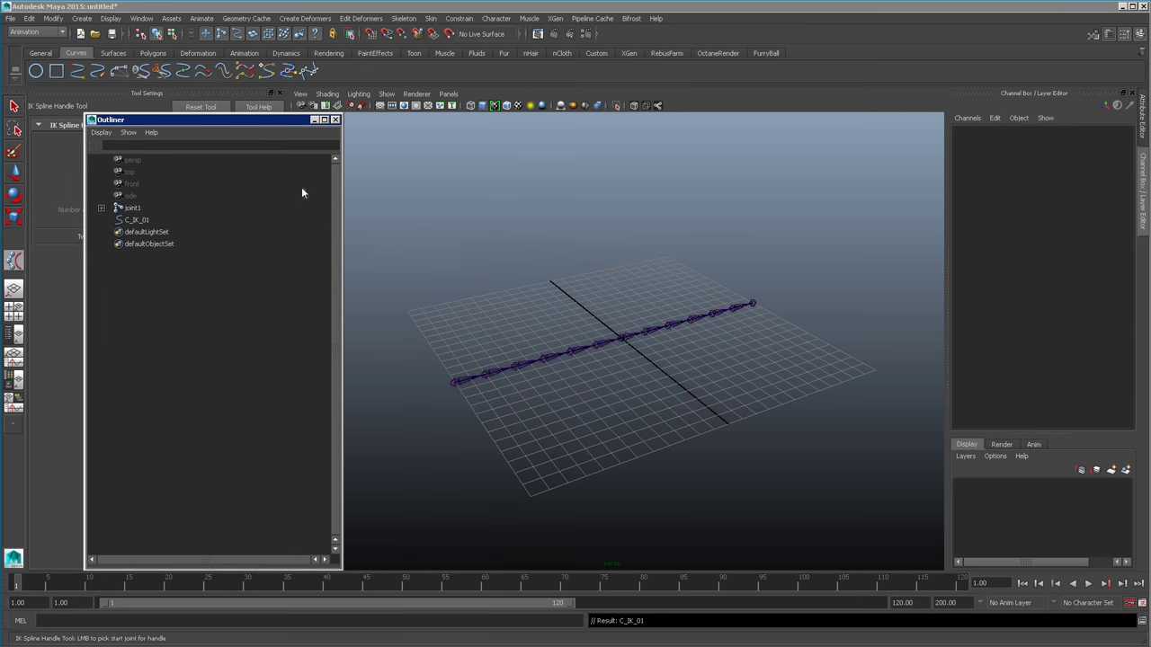
click(454, 381)
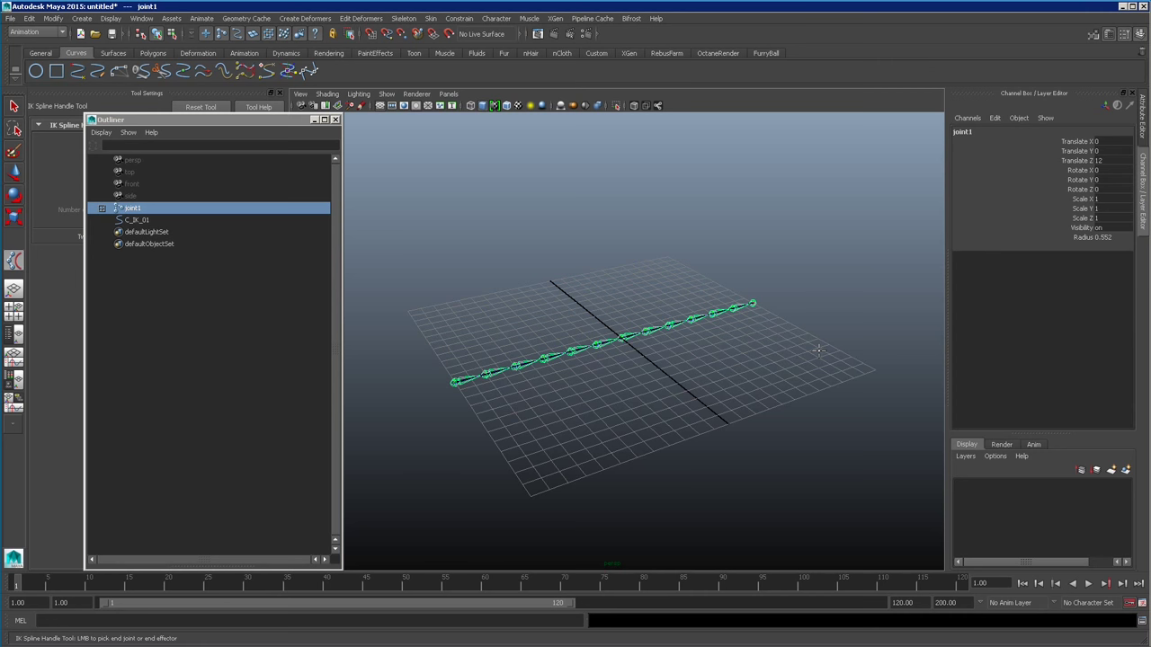
click(754, 306)
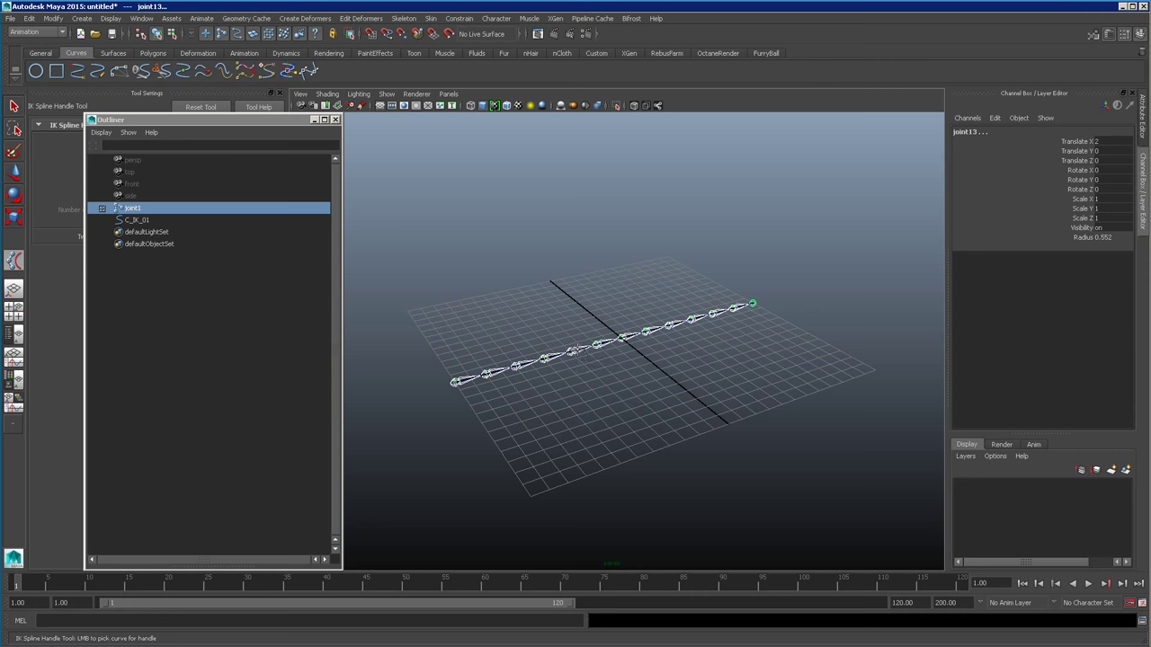
click(580, 347)
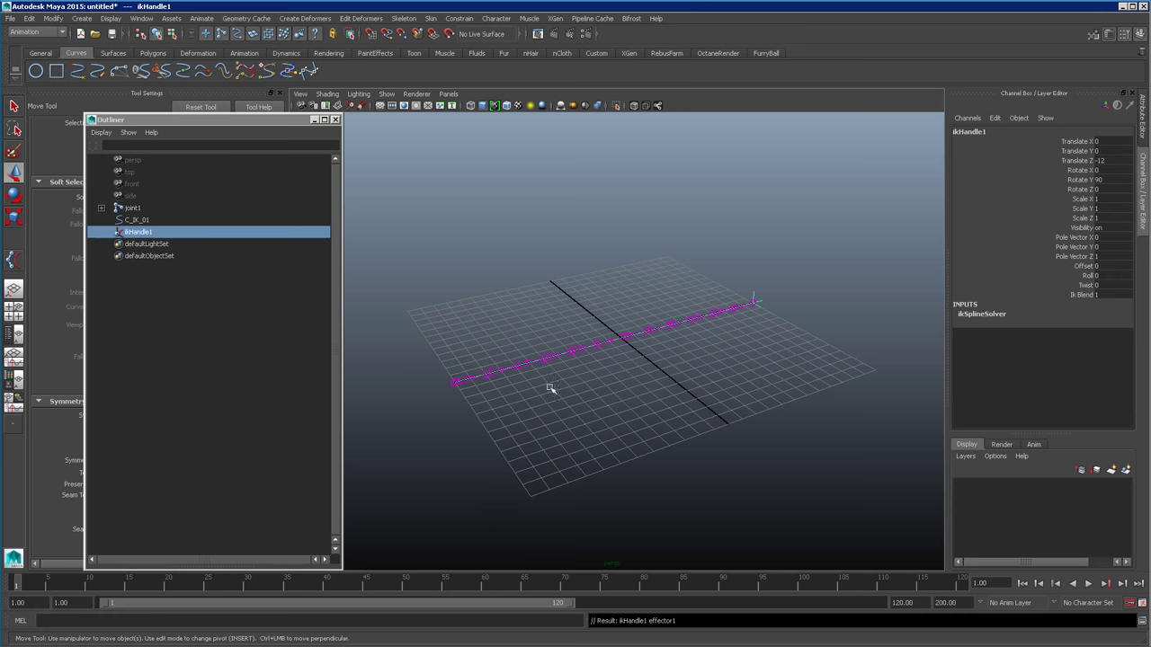
- Try moving control vertices near the middle of curve C_IK_01, undo each move, and return to object selection
click(136, 220)
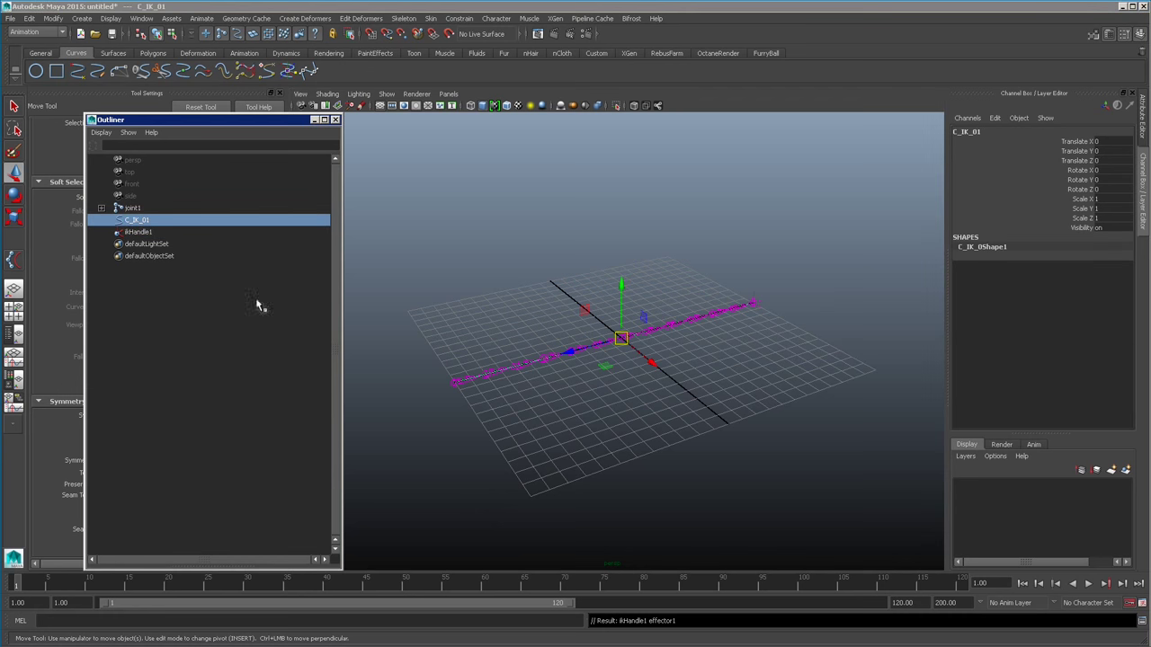
click(636, 369)
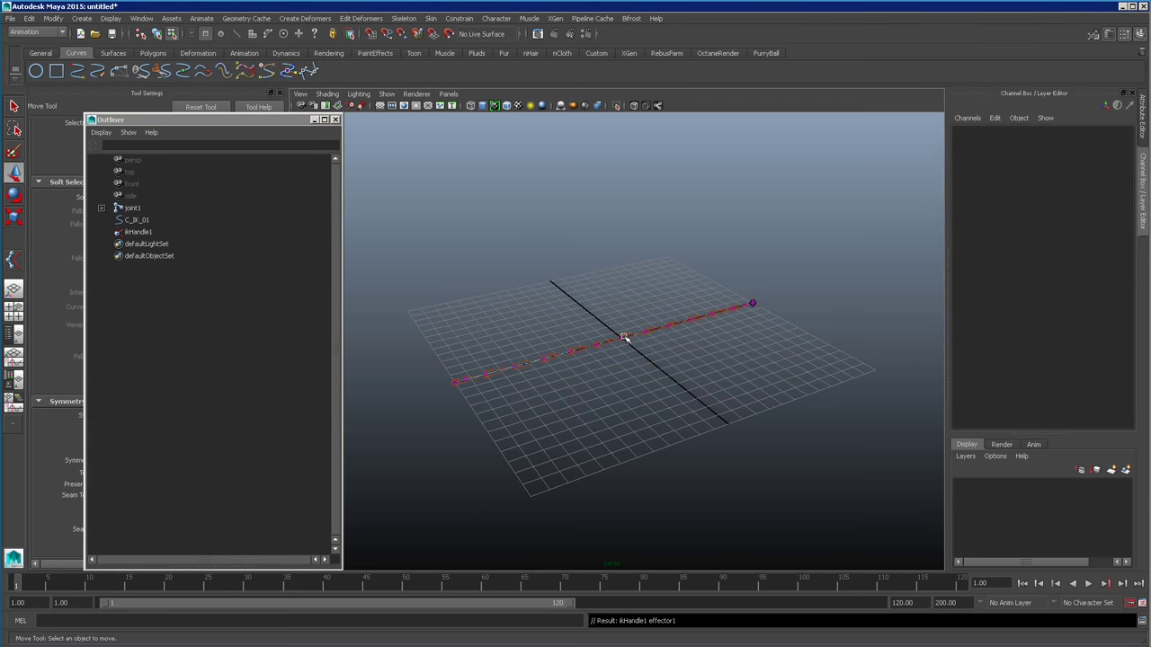
click(625, 337)
drag(631, 363, 647, 483)
key(ctrl+z)
alt+drag(642, 403, 658, 425)
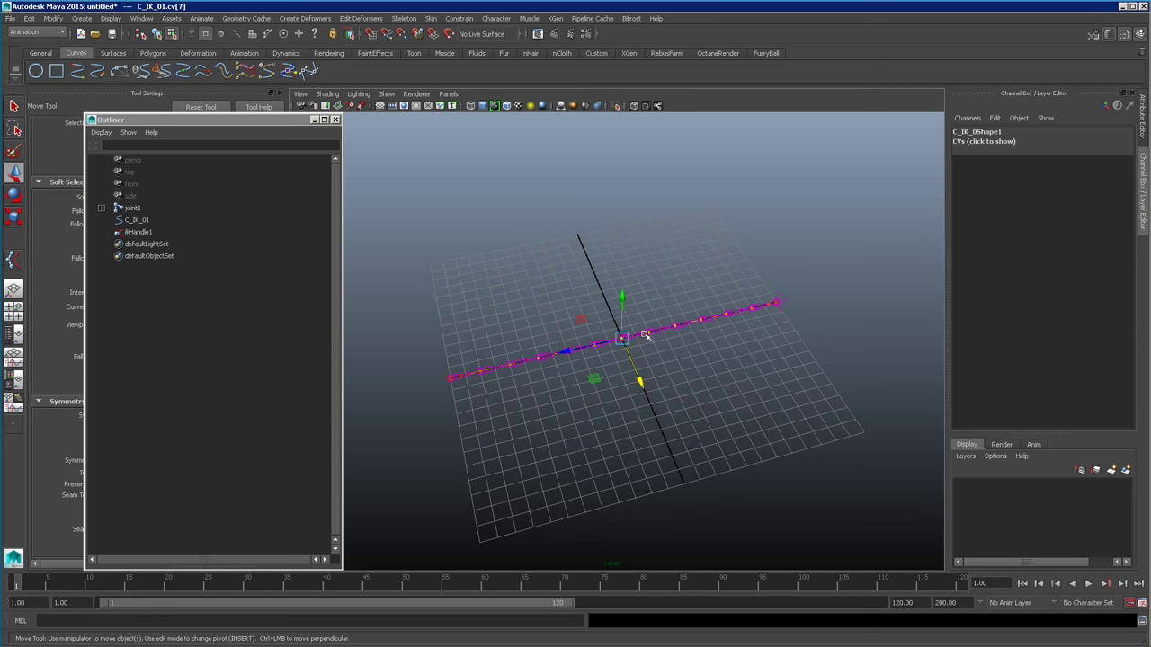
drag(659, 329, 344, 391)
drag(640, 381, 583, 361)
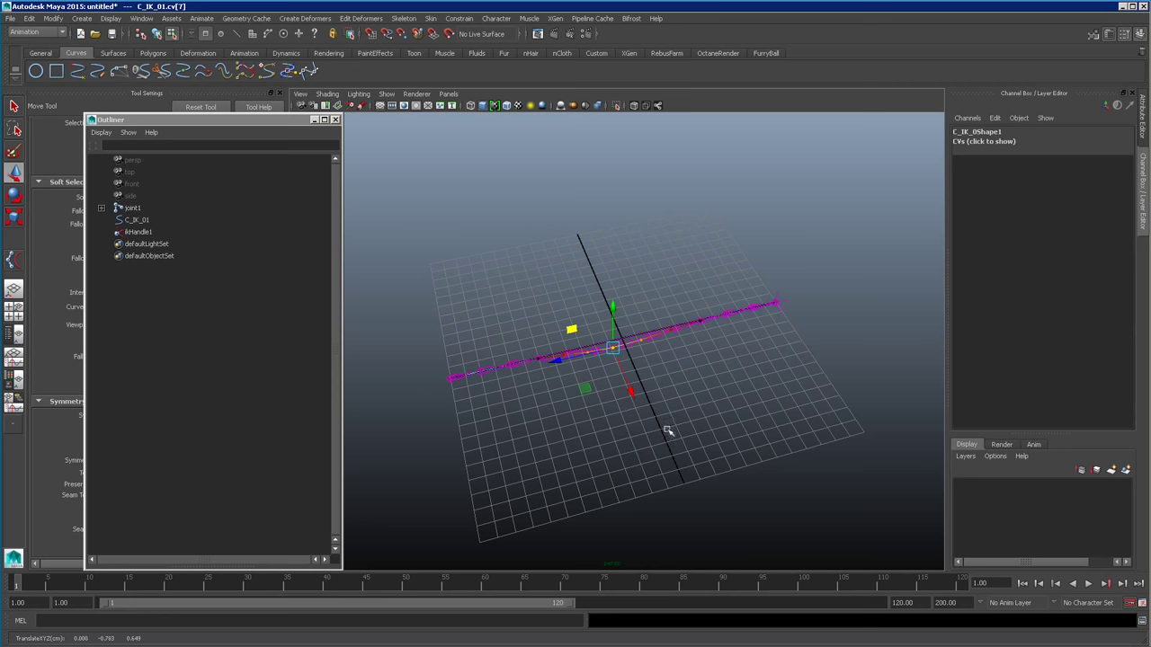
key(ctrl+z)
click(784, 464)
key(F8)
- Create a nonlinear sine deformer on curve C_IK_01 with low bound -1, high bound 1, amplitude 0 and wavelength 2
alt+drag(745, 457, 662, 460)
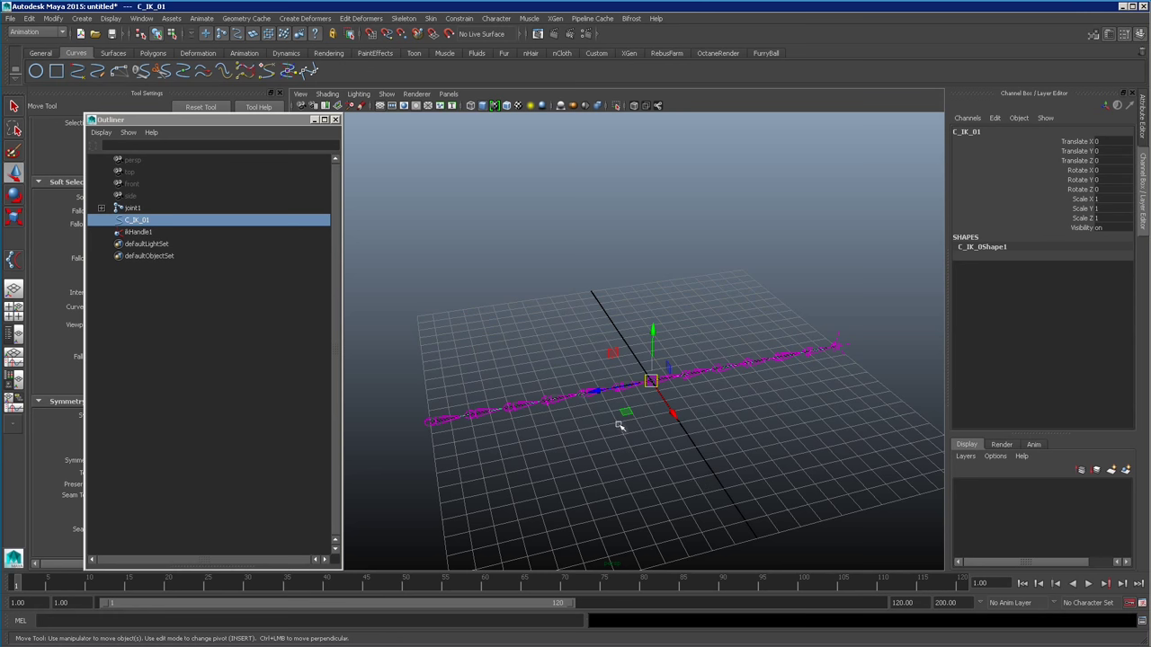
alt+drag(745, 456, 715, 481)
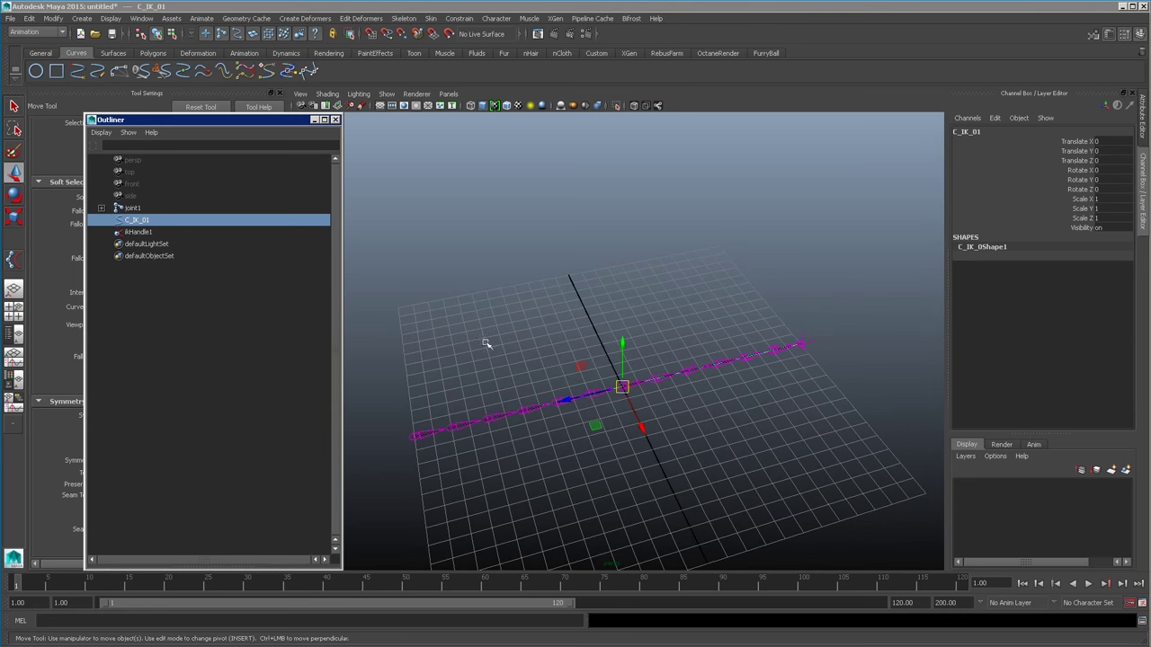
drag(283, 121, 248, 124)
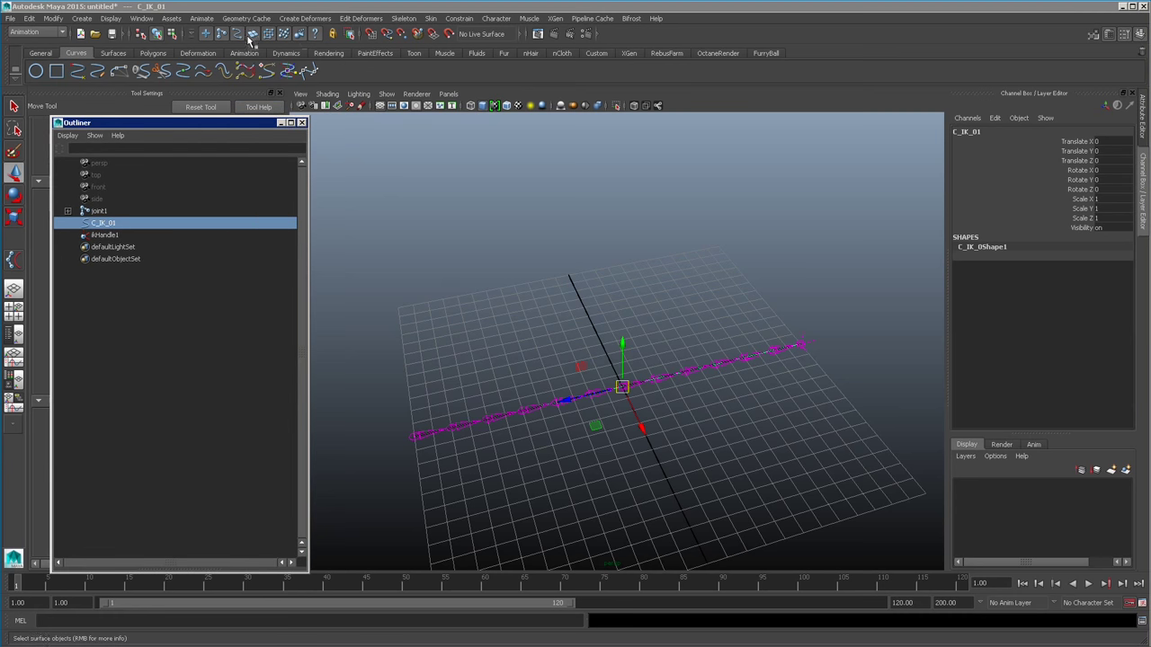
click(305, 18)
mouse_move(373, 108)
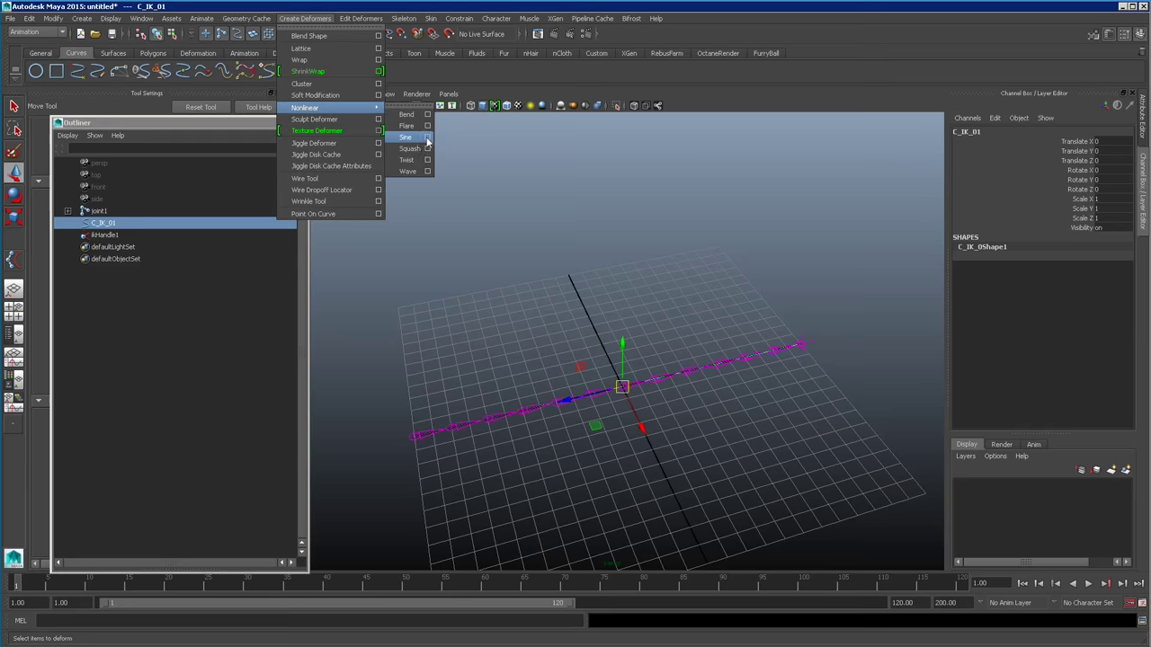
click(428, 137)
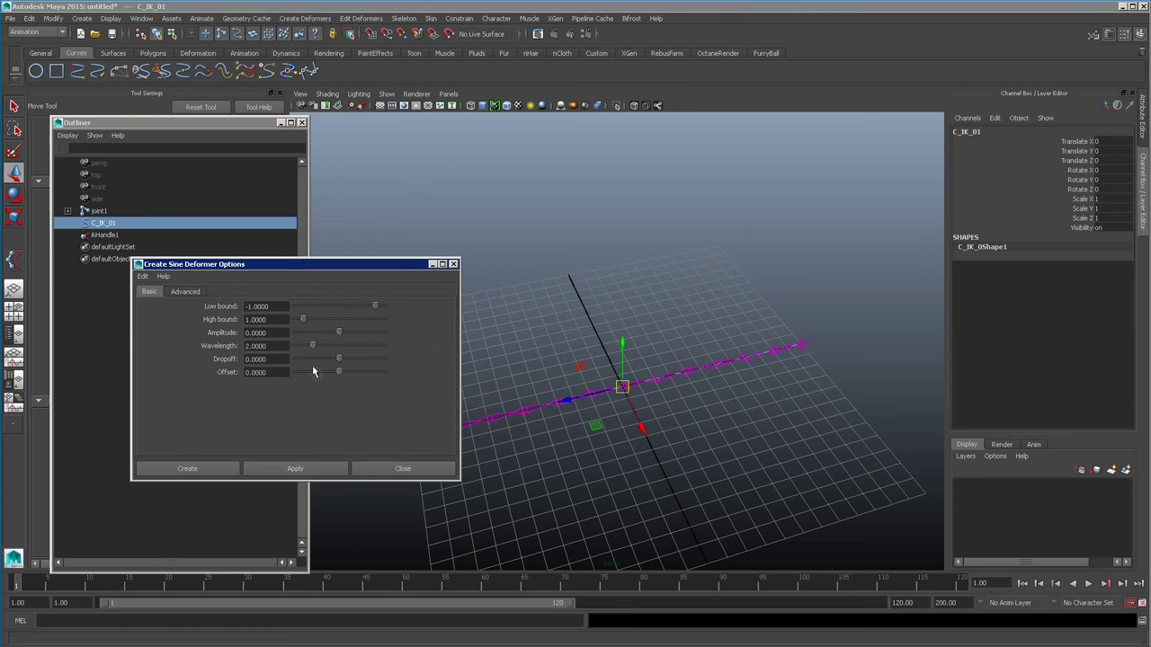
click(335, 468)
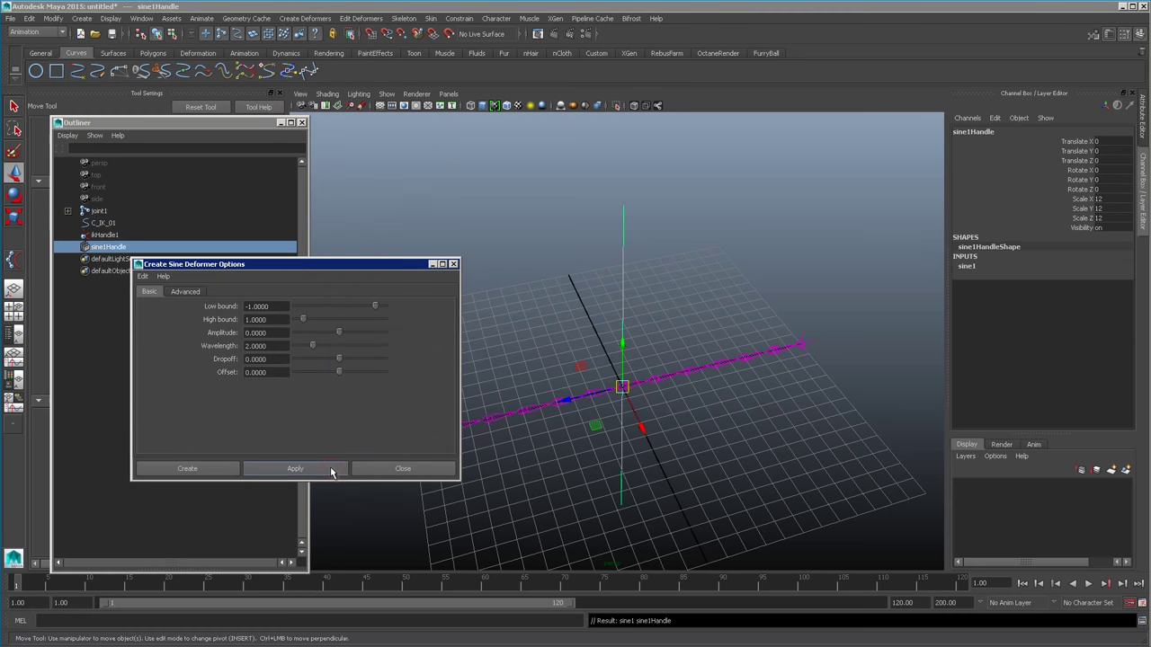
click(405, 469)
- Set the amplitude of the sine1 deformer to 0.2
click(968, 267)
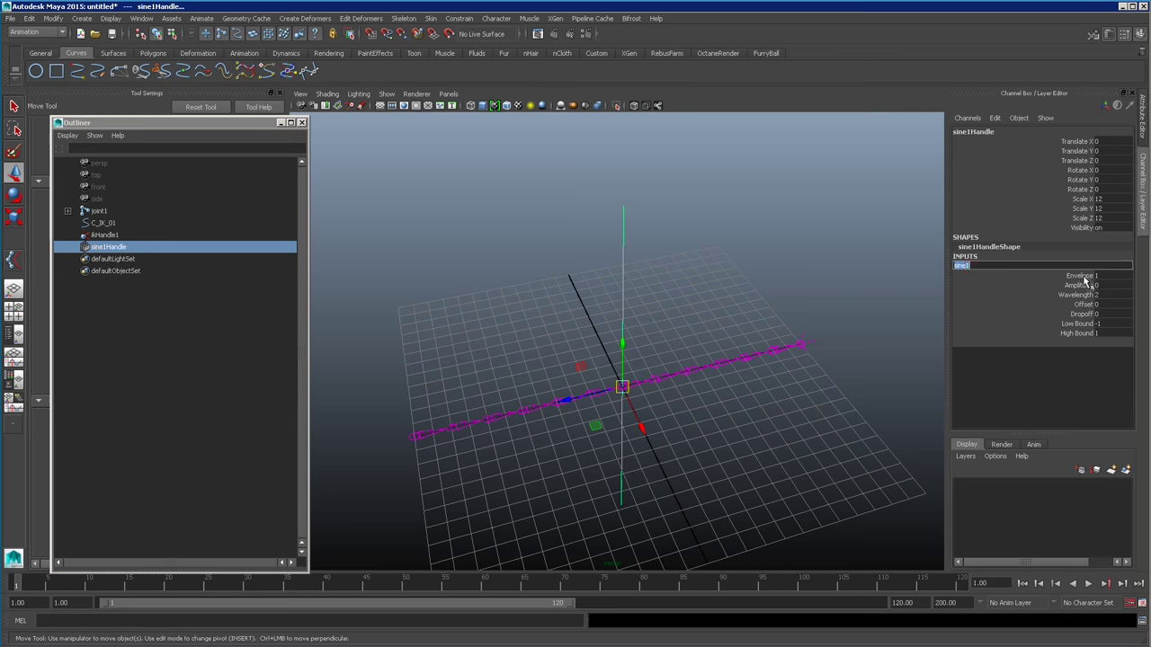
click(1083, 285)
middle_drag(800, 368, 794, 397)
mouse_move(794, 397)
alt+mouse_down()
mouse_move(872, 362)
mouse_move(796, 398)
mouse_move(807, 394)
alt+mouse_up()
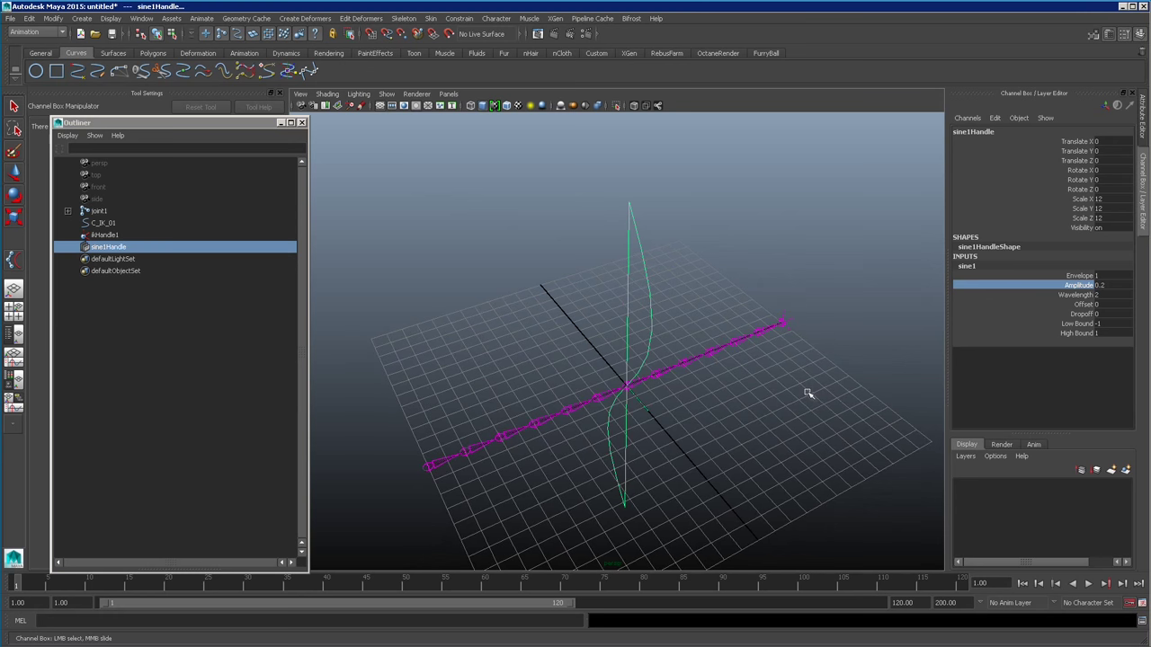
alt+drag(807, 394, 828, 431)
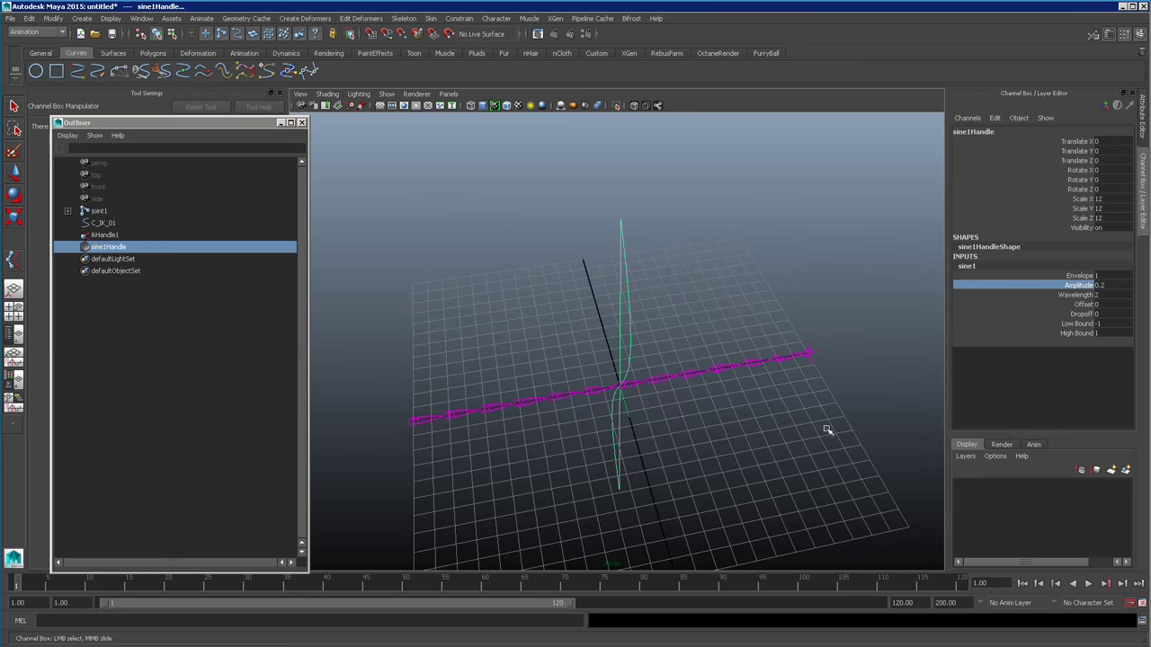
- Set Rotate X of sine1Handle to -90 so the deformer lies along the joint chain
click(1090, 171)
middle_drag(719, 390, 613, 444)
click(1113, 169)
text(-90)
key(Return)
alt+drag(764, 486, 804, 423)
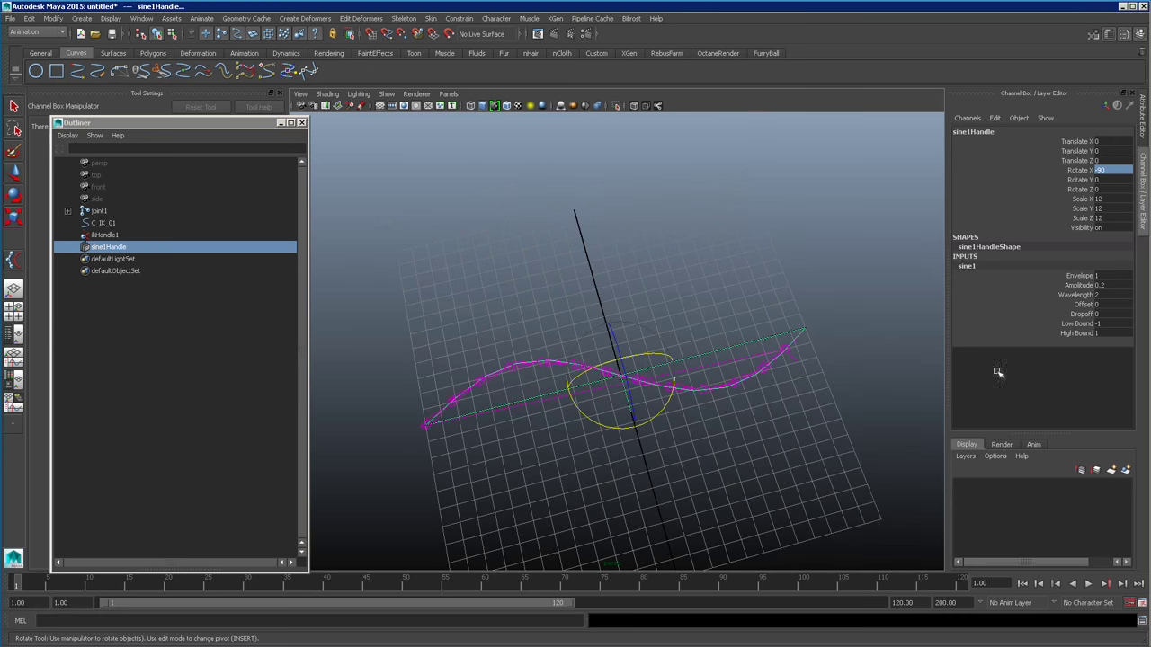
- Try varying the sine1 offset to run the wave along the joint chain
mouse_move(805, 488)
alt+mouse_down()
mouse_move(806, 401)
mouse_move(792, 482)
alt+mouse_up()
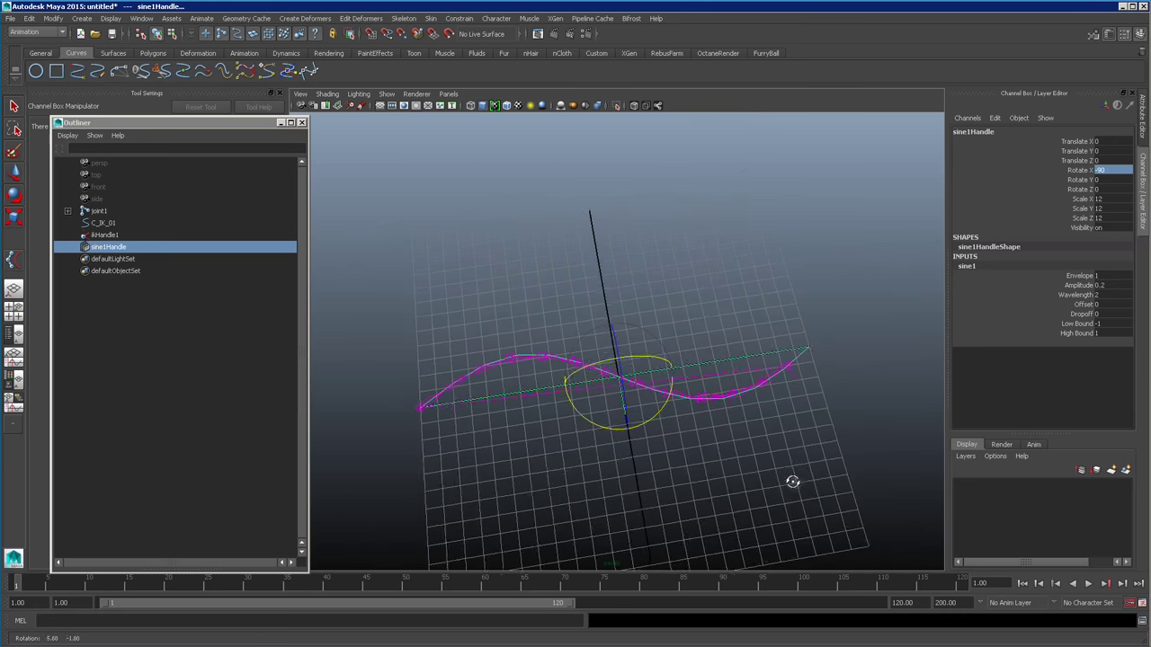
click(1080, 304)
middle_drag(689, 436, 640, 429)
- Move sine1Handle along Z onto the end of the joint chain, at Translate Z 12
key(w)
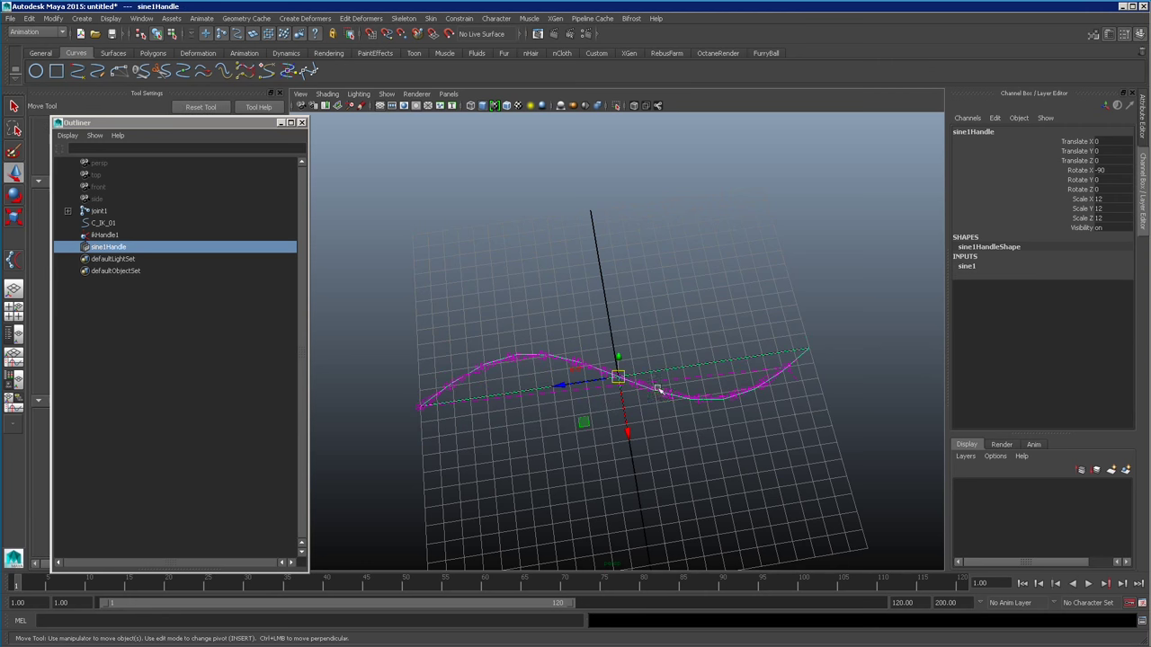
drag(619, 379, 419, 405)
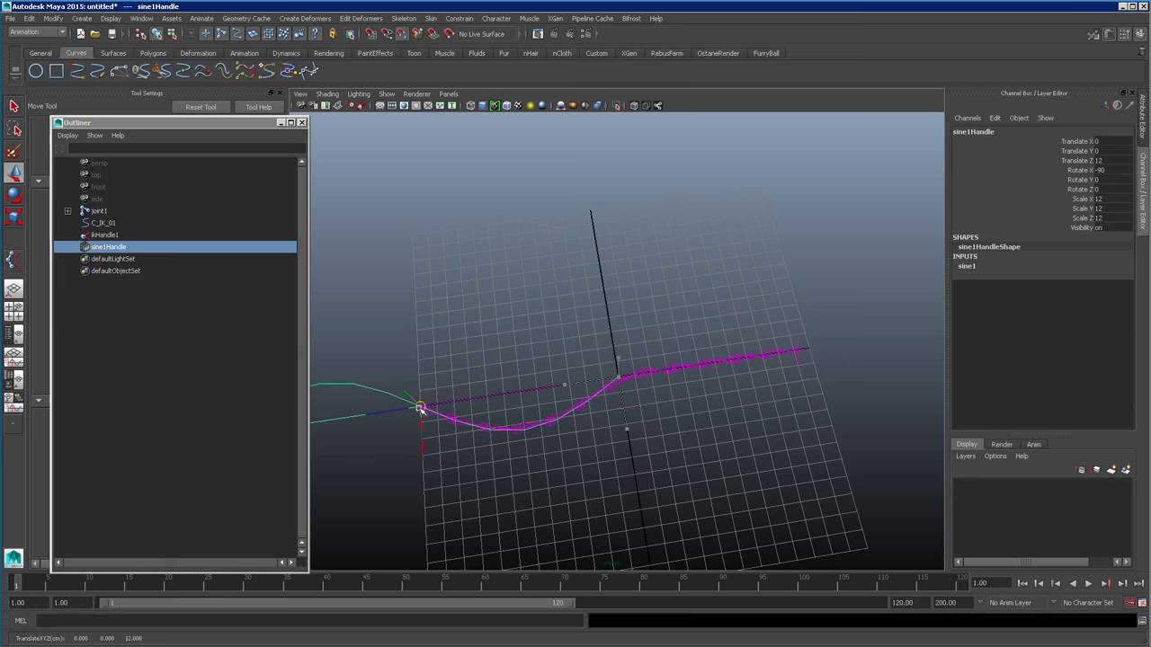
alt+middle_drag(718, 489, 800, 481)
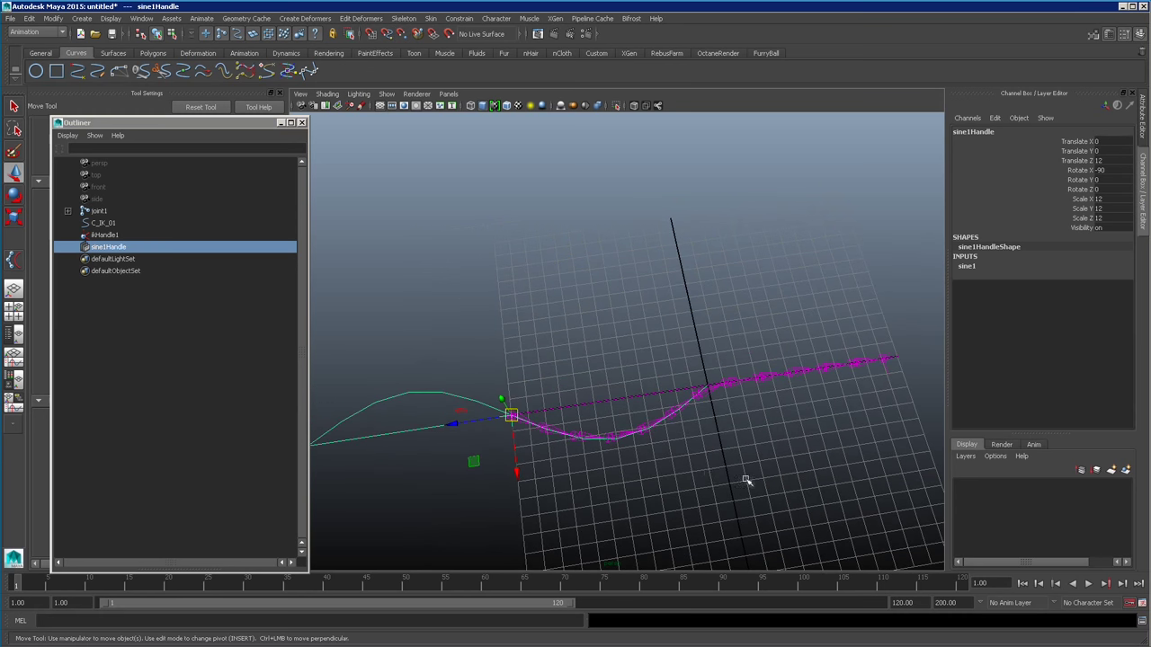
- Try varying the sine1 offset with the handle at the chain's end, and undo the change
click(968, 266)
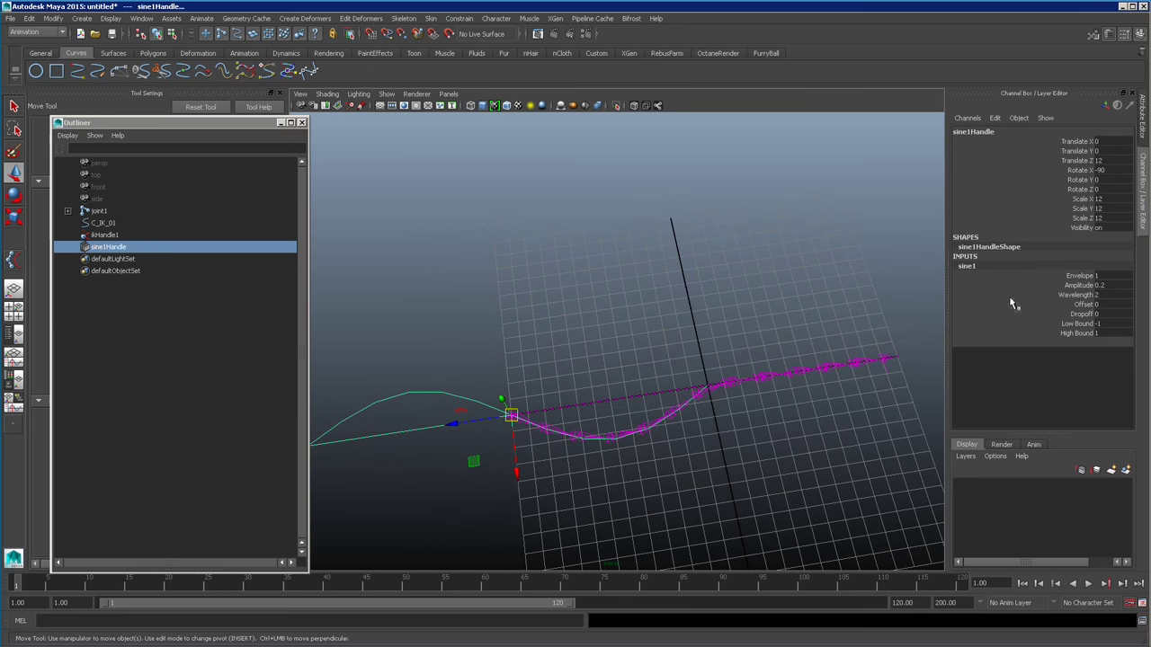
click(1083, 304)
middle_drag(670, 450, 638, 461)
key(ctrl+z)
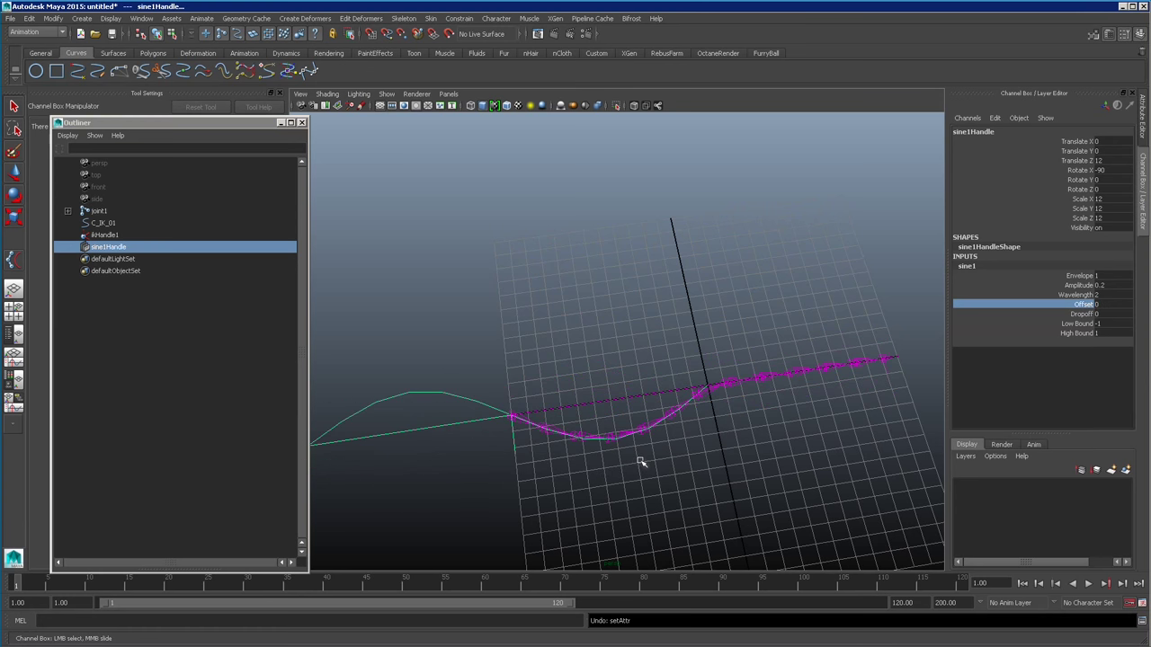
- Set the sine1 dropoff to -1, try varying the offset, and undo the offset change
click(1084, 315)
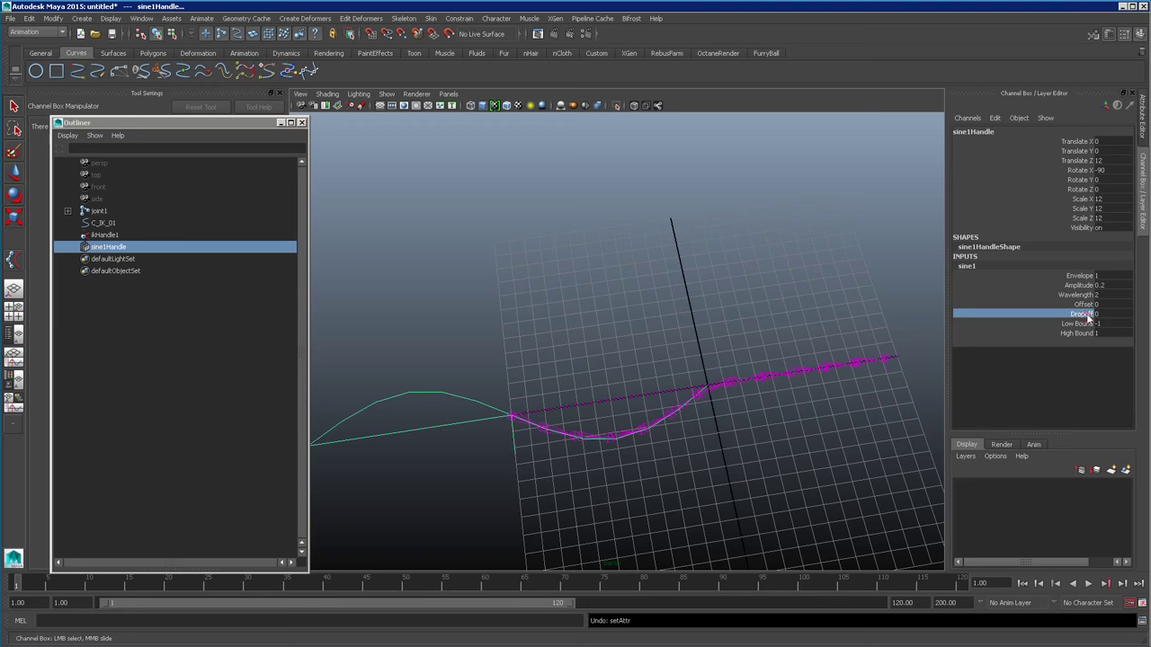
middle_drag(740, 472, 726, 465)
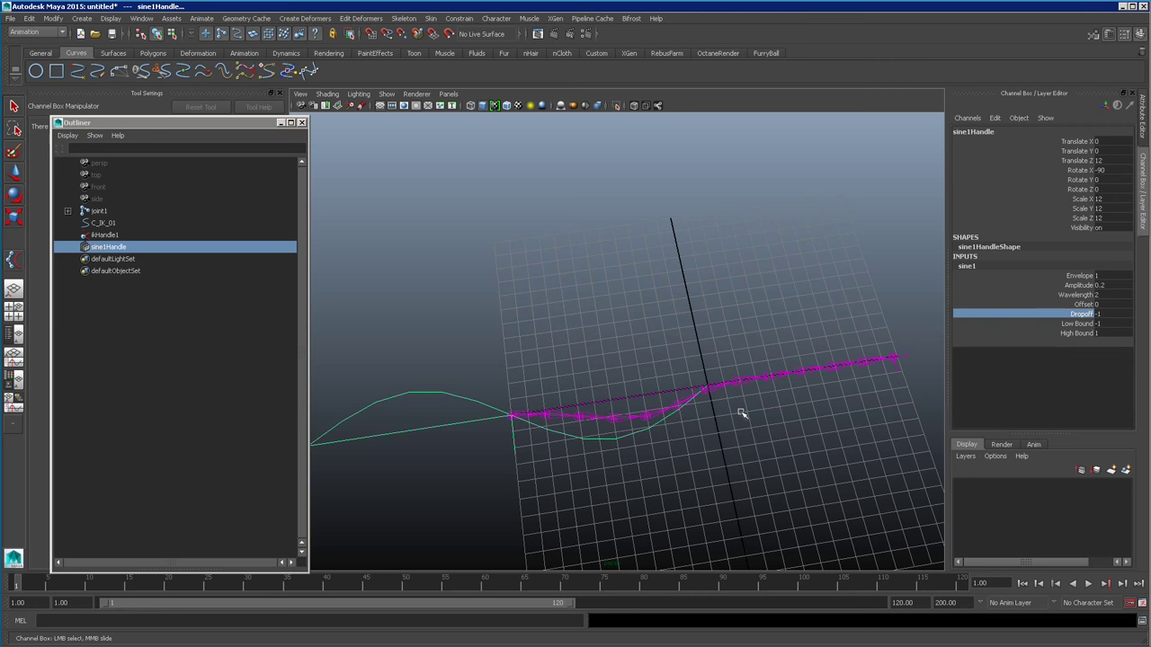
click(1084, 305)
middle_drag(630, 501, 834, 434)
key(ctrl+z)
- Set the sine1 dropoff back to 0, try varying the offset for comparison, and undo the offset change
click(1084, 313)
double_click(1112, 315)
text(0)
key(Return)
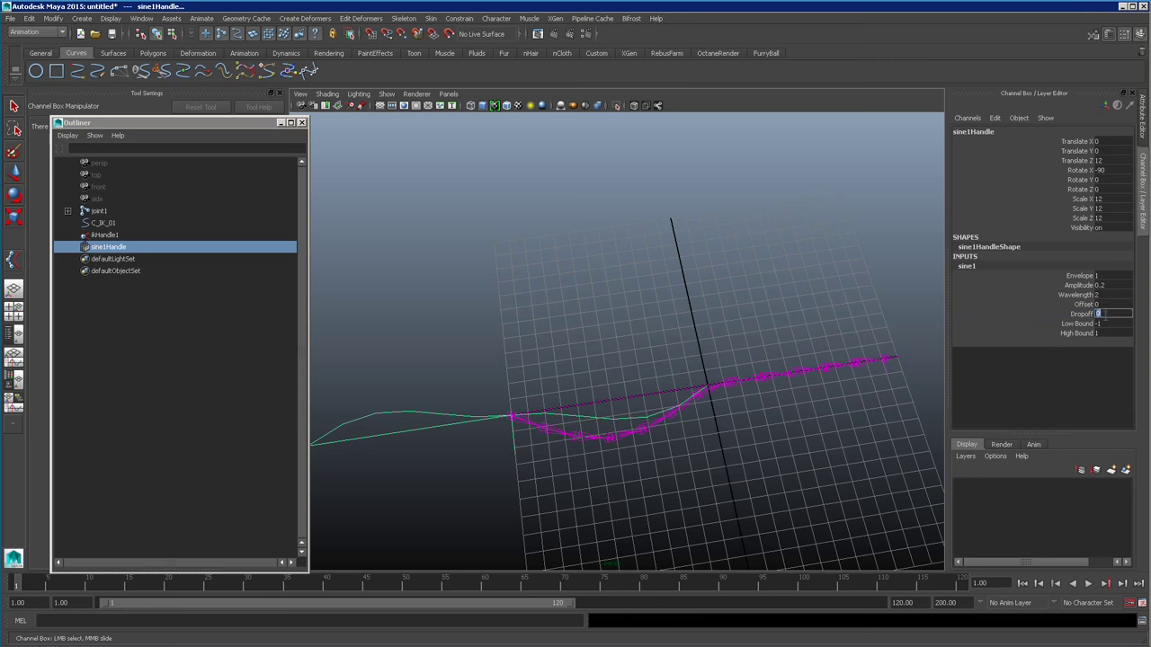
click(1085, 305)
middle_drag(655, 496, 684, 480)
key(ctrl+z)
- Set the sine1 dropoff to -1 again, try varying the offset, and undo the offset change
click(1084, 314)
middle_drag(891, 378, 759, 405)
click(1084, 304)
middle_drag(642, 530, 817, 423)
key(ctrl+z)
click(1077, 323)
key(ctrl+z)
- Set the sine1 low bound to 0 and extend the high bound to 2.4, past the far end of the chain
click(1106, 323)
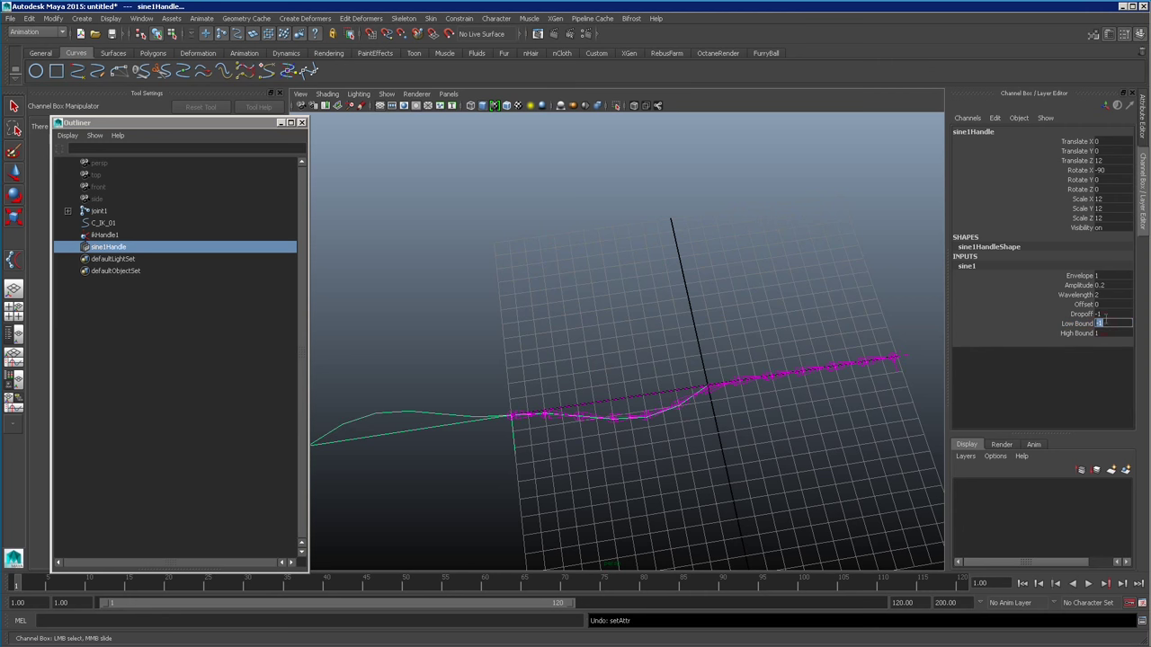
text(0)
key(Return)
click(1079, 334)
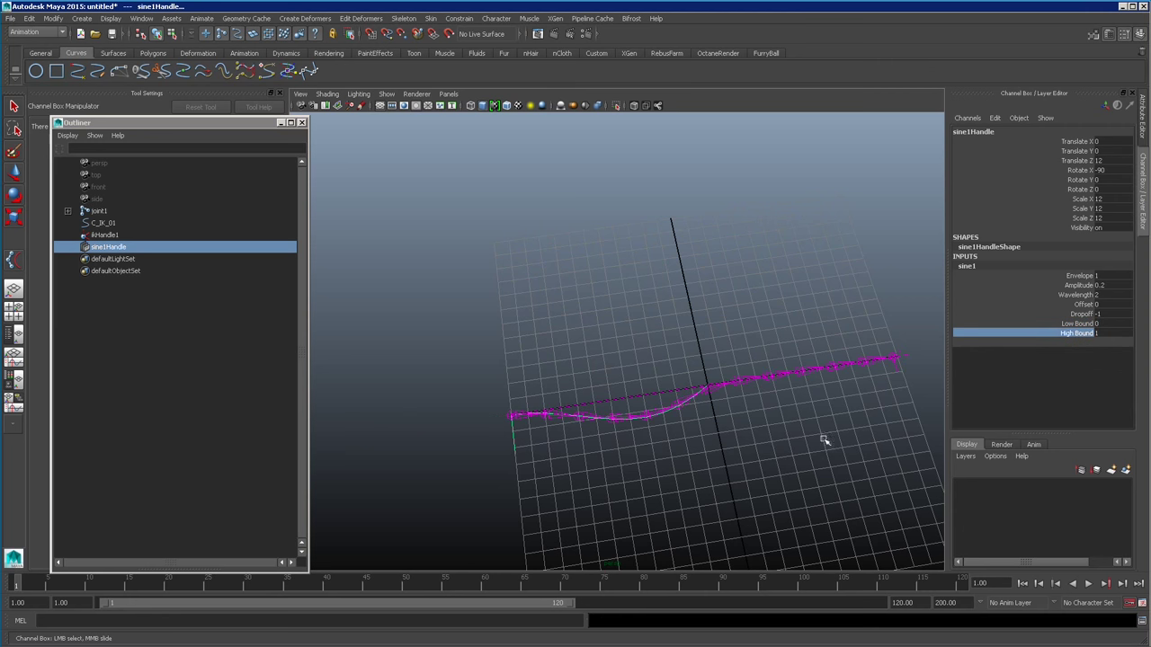
middle_drag(822, 439, 793, 458)
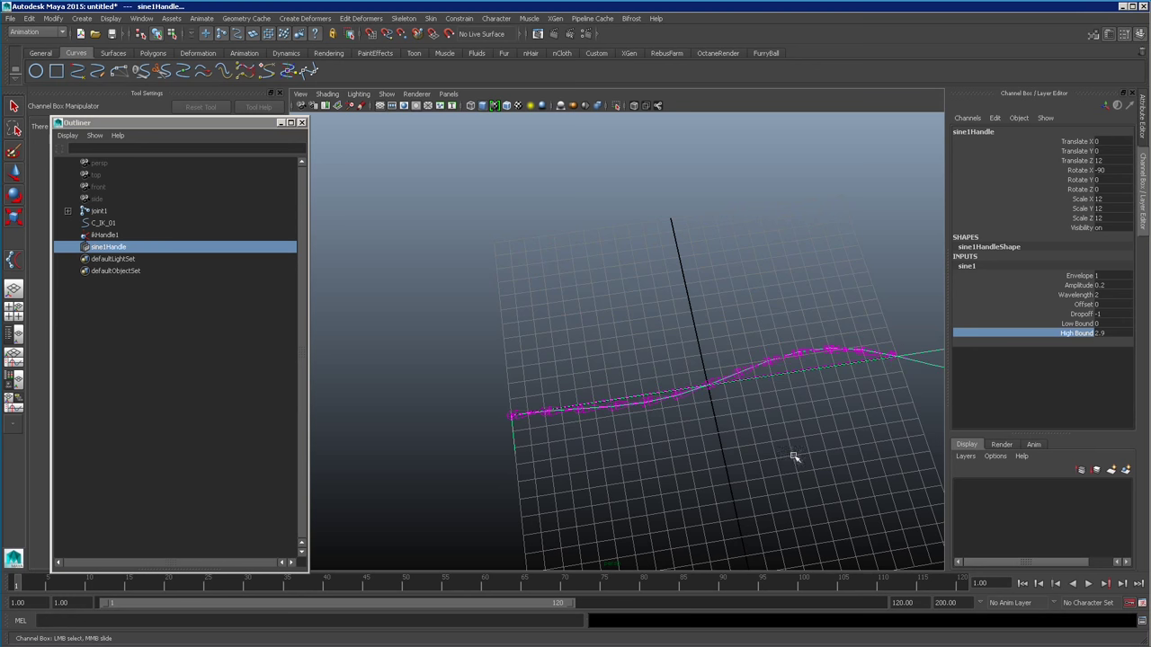
alt+drag(861, 485, 746, 454)
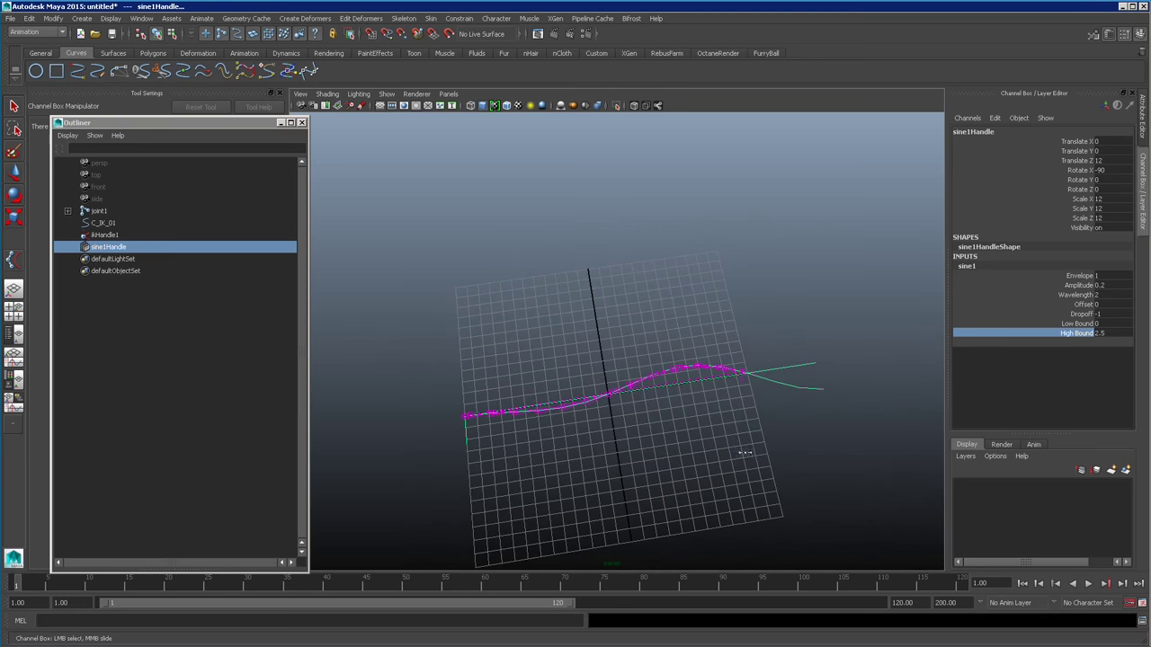
- Try varying the sine1 offset with the wave spanning the whole chain, and undo the change
click(1005, 304)
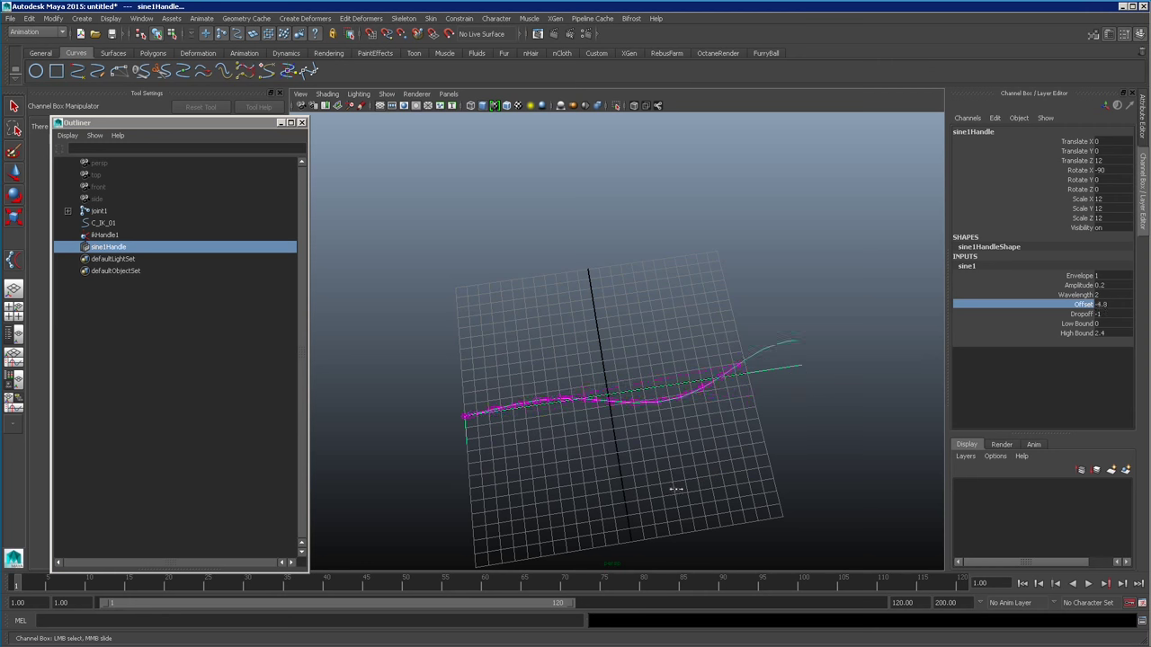
middle_drag(614, 466, 543, 490)
key(ctrl+z)
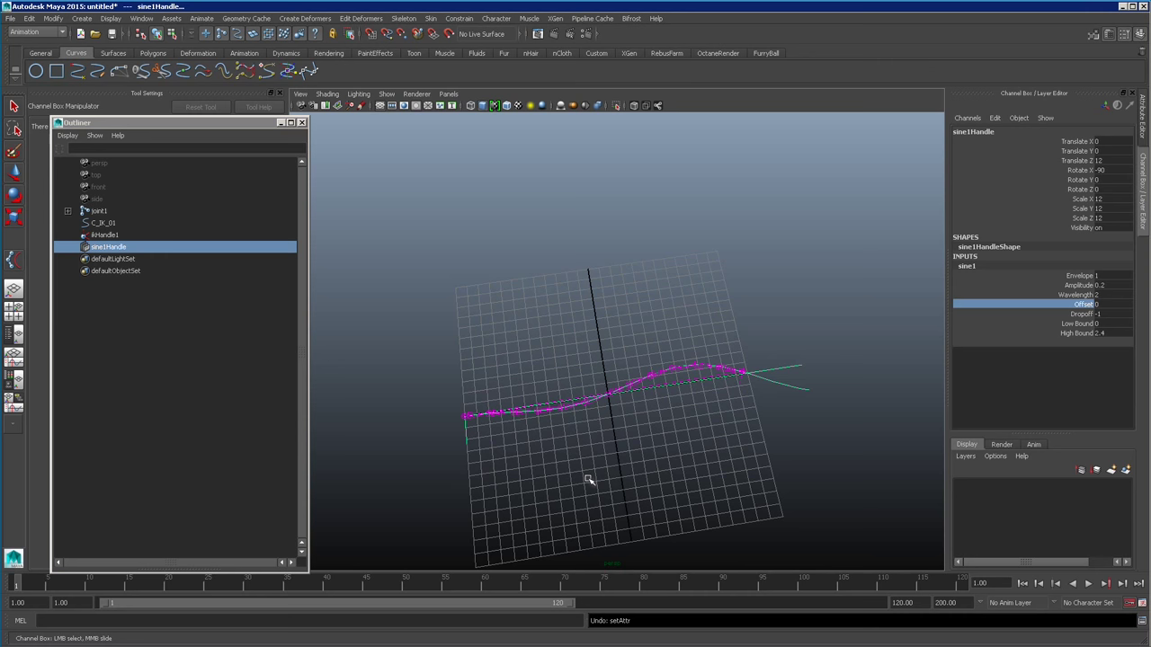
- Set Rotate X of sine1Handle to 90 to reverse the deformer's direction
click(1113, 170)
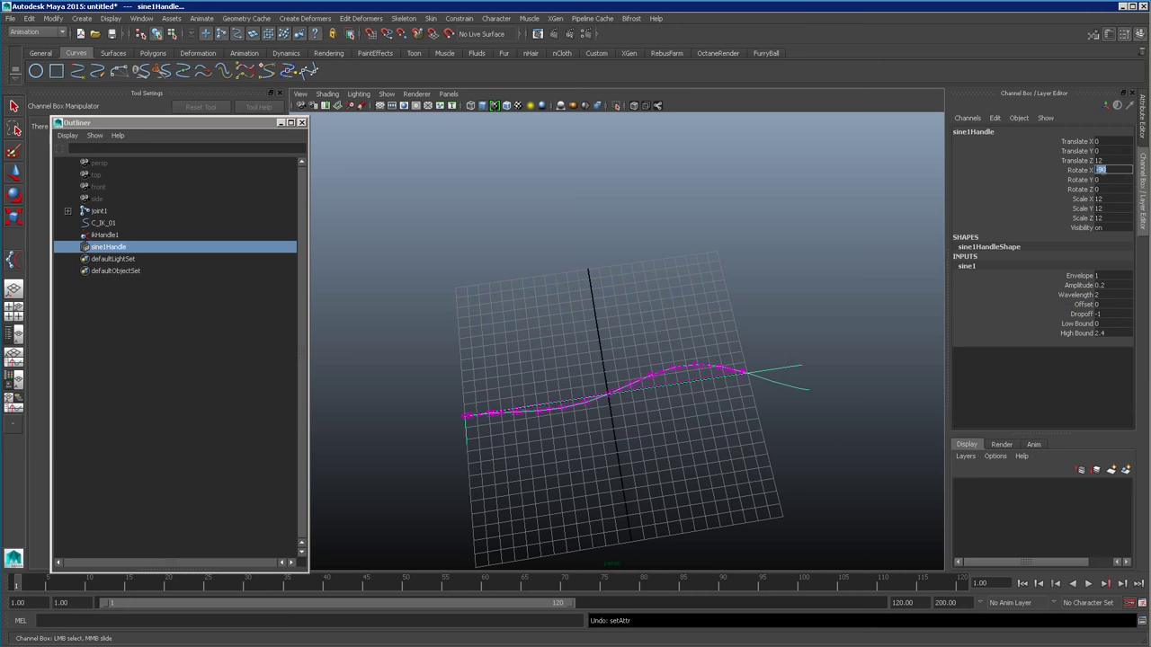
text(90)
key(Return)
- Set the sine1 high bound to 0 and the low bound to -2.4
click(1107, 335)
text(0)
key(Return)
click(1107, 325)
text(-2.4)
key(Return)
- Try varying the sine1 offset up to 8.9 to preview the reversed wave travelling along the chain
click(1081, 314)
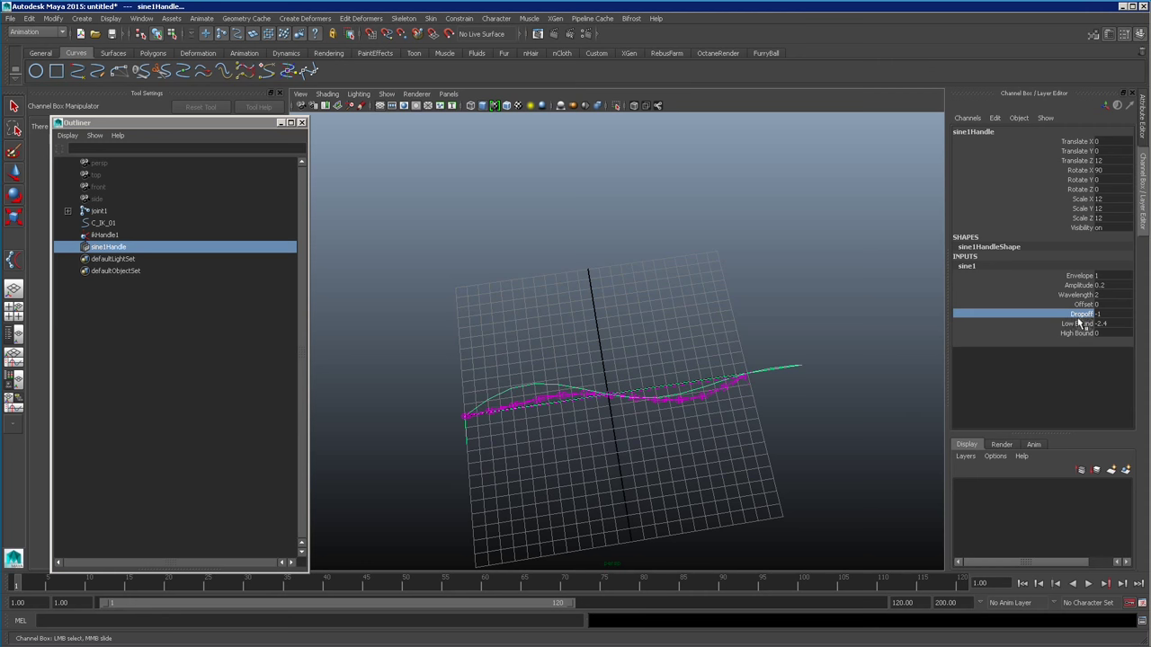
click(1078, 305)
middle_drag(608, 500, 663, 496)
alt+drag(809, 556, 900, 527)
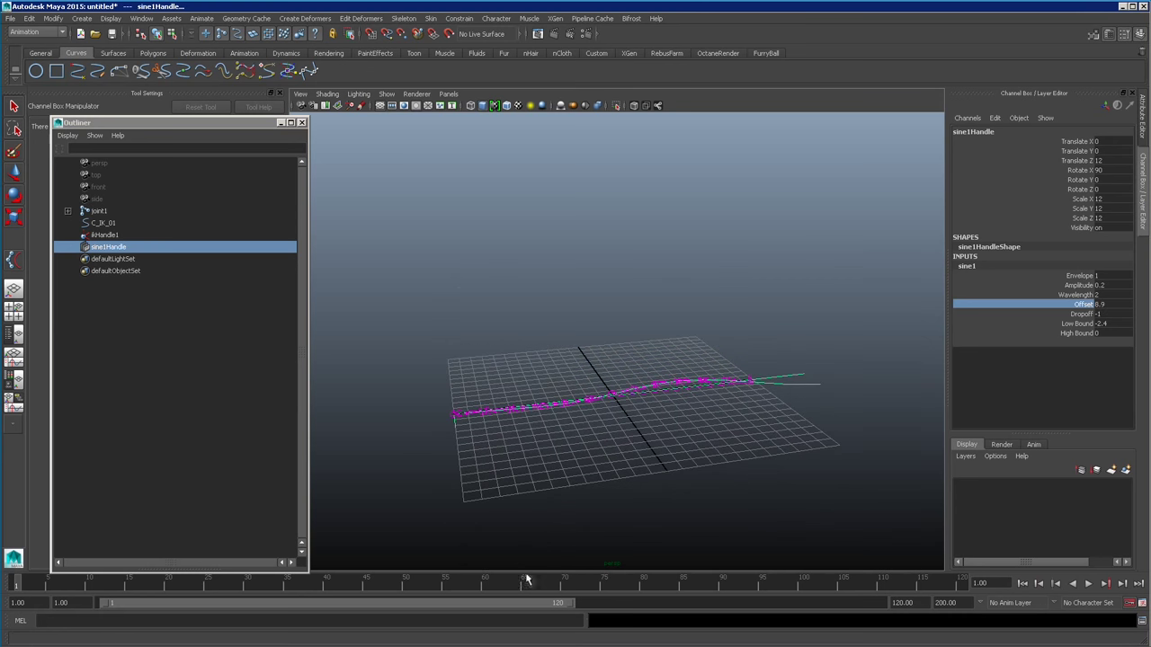
- Set the sine1 offset to 0 and key it at frame 1
click(1090, 306)
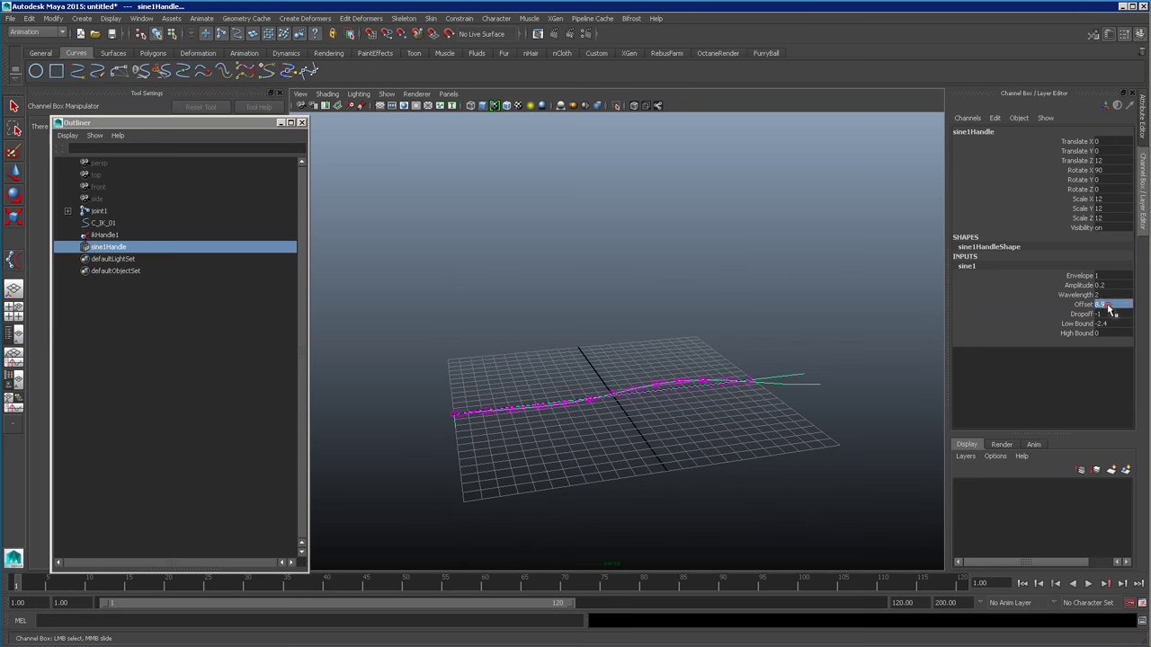
text(0)
key(Return)
right_click(1088, 307)
click(1073, 316)
- Key the sine1 offset at 10 on frame 120 and return to frame 1
drag(948, 585, 984, 584)
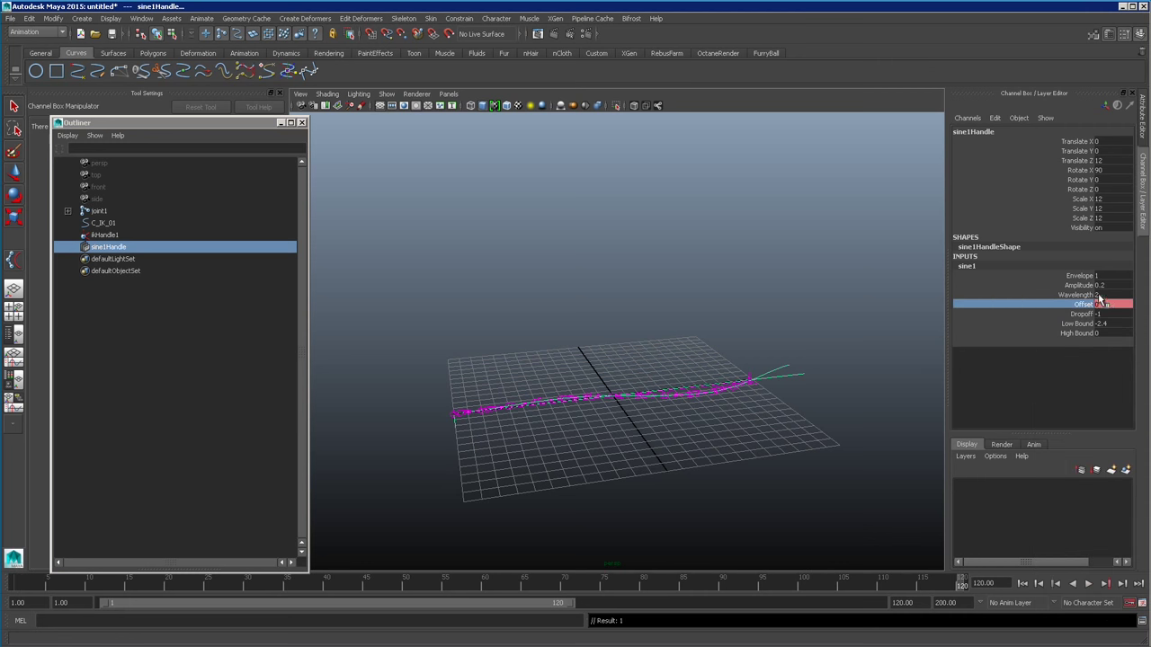
click(1098, 304)
click(1022, 584)
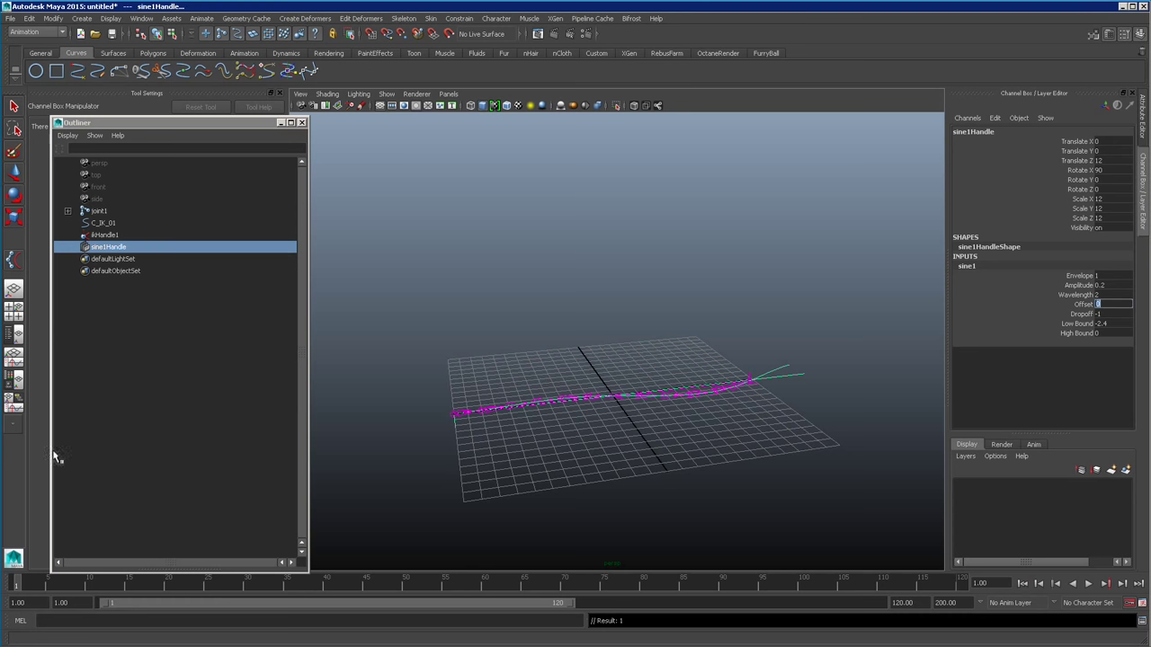
- Give the sine1 offset animation curve linear tangents in the Graph Editor, and return to the full perspective view
click(14, 406)
click(14, 355)
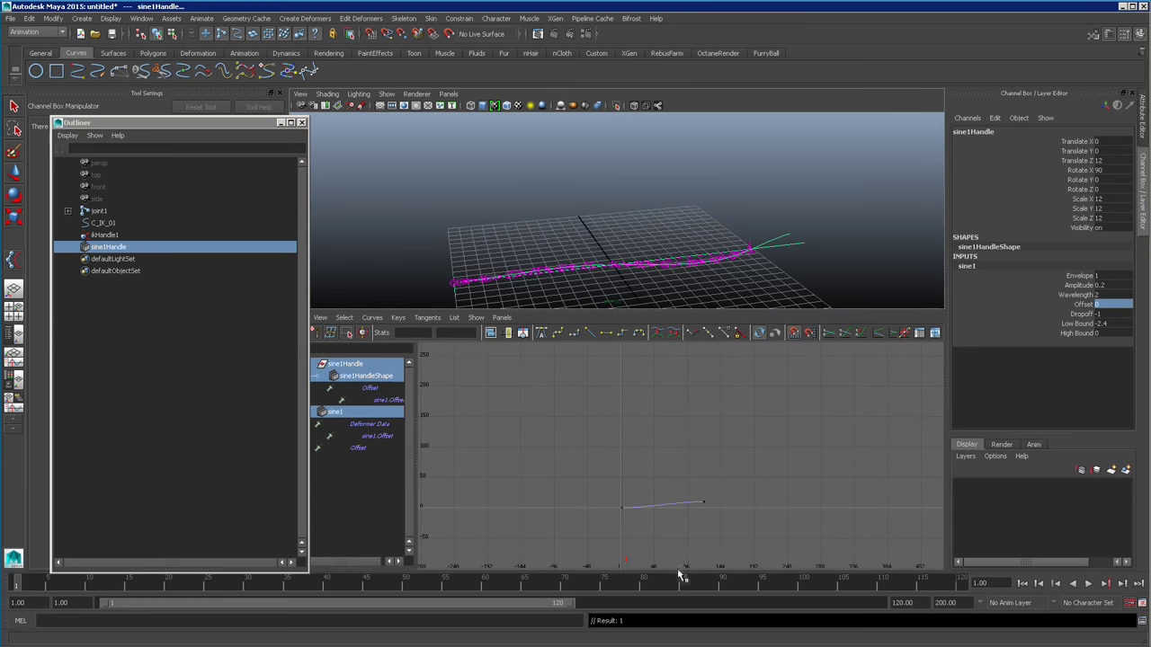
key(w)
key(f)
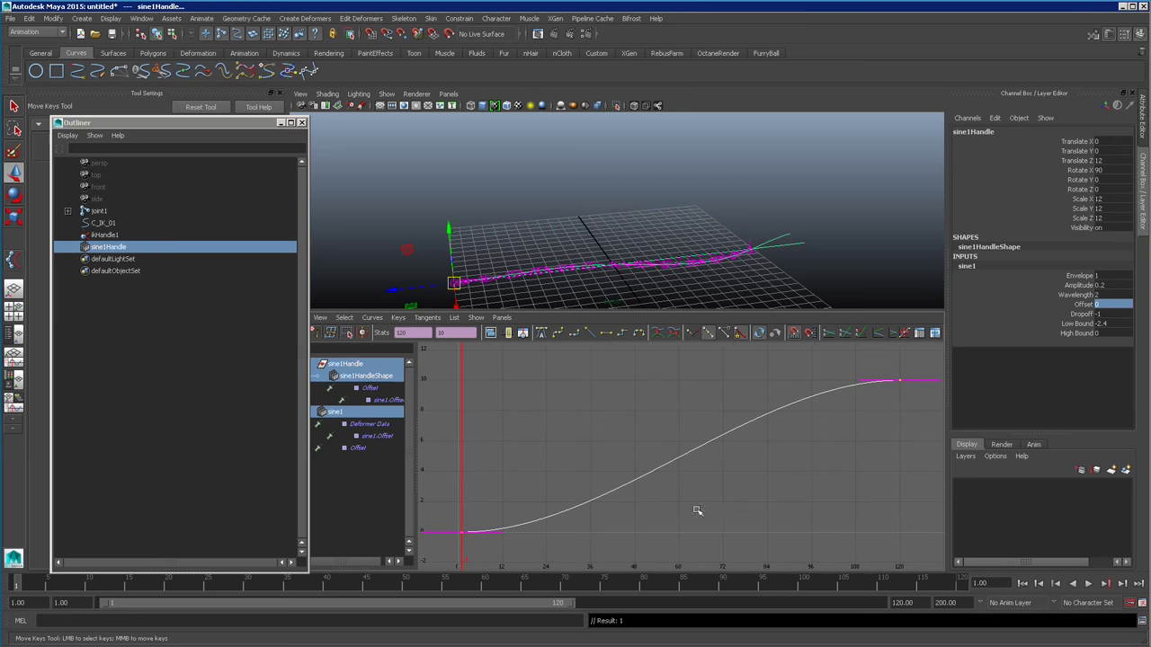
scroll(648, 481, down, 3)
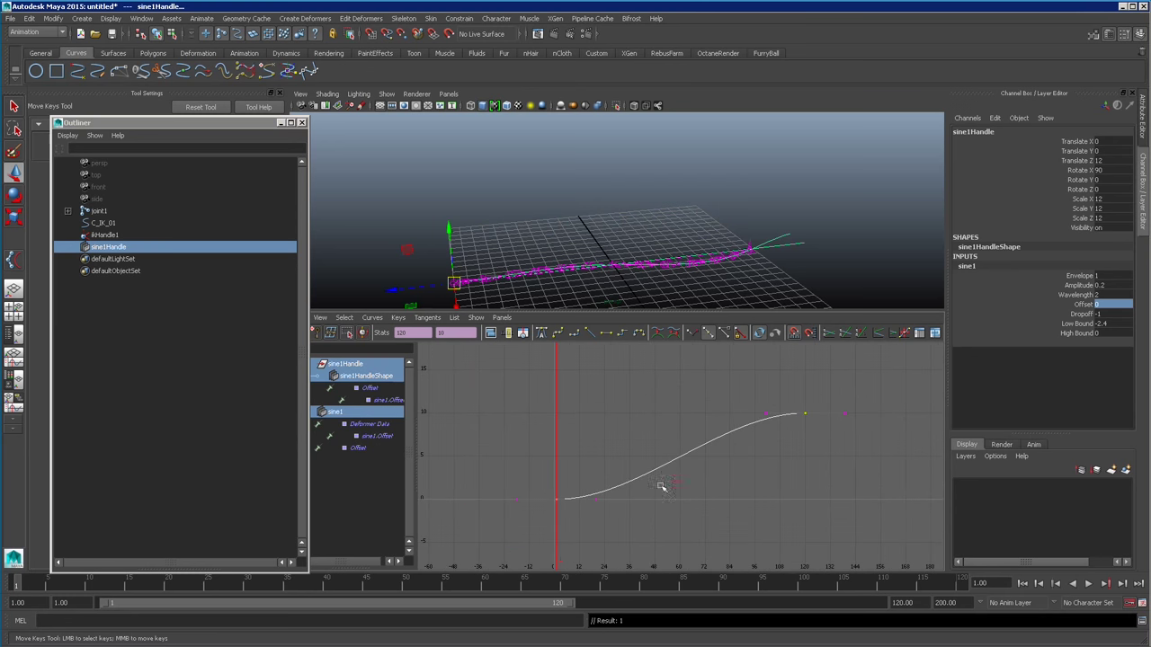
click(589, 333)
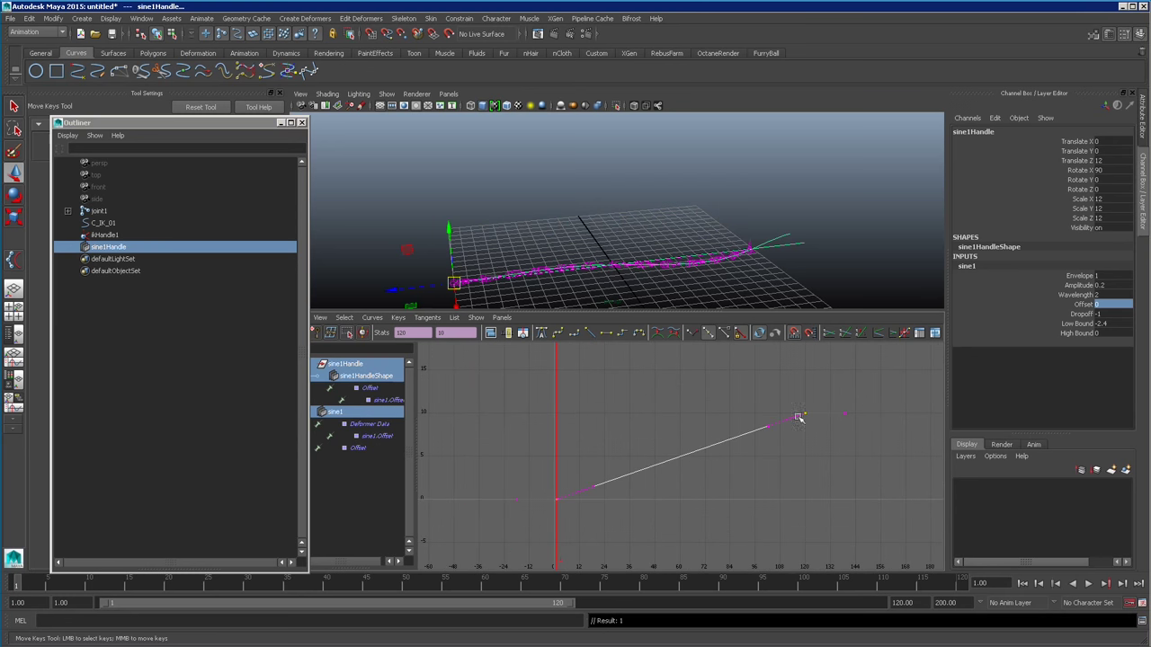
key(space)
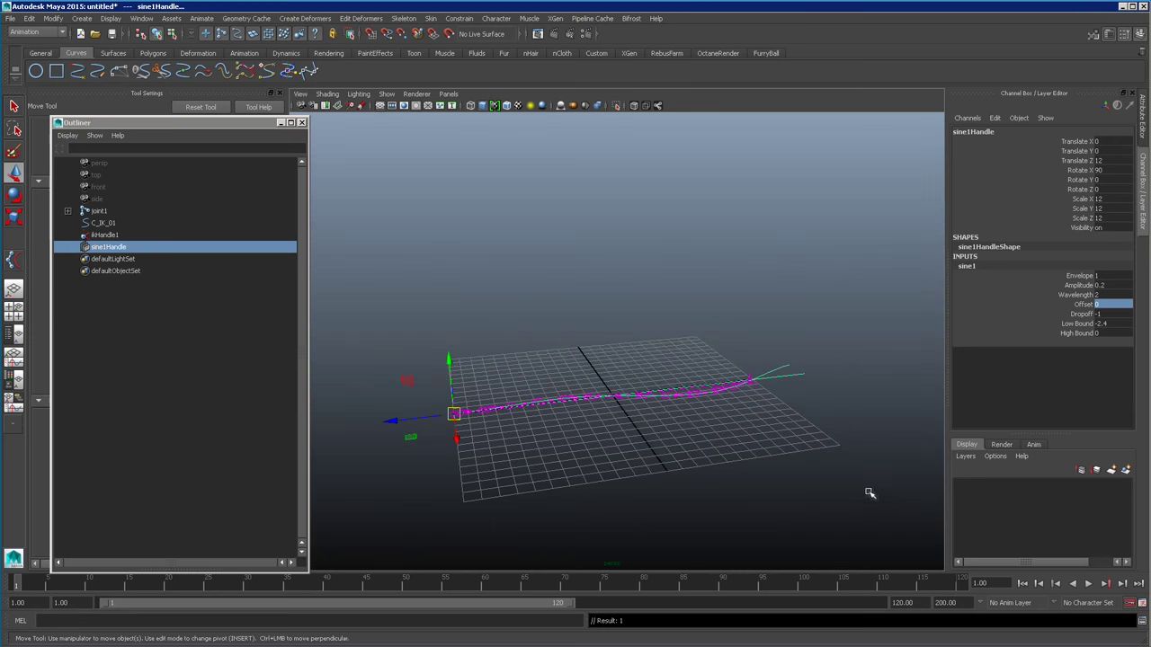
- Play back the animation to examine the wave travelling along the joint chain from several angles, undoing any accidental move
click(1086, 584)
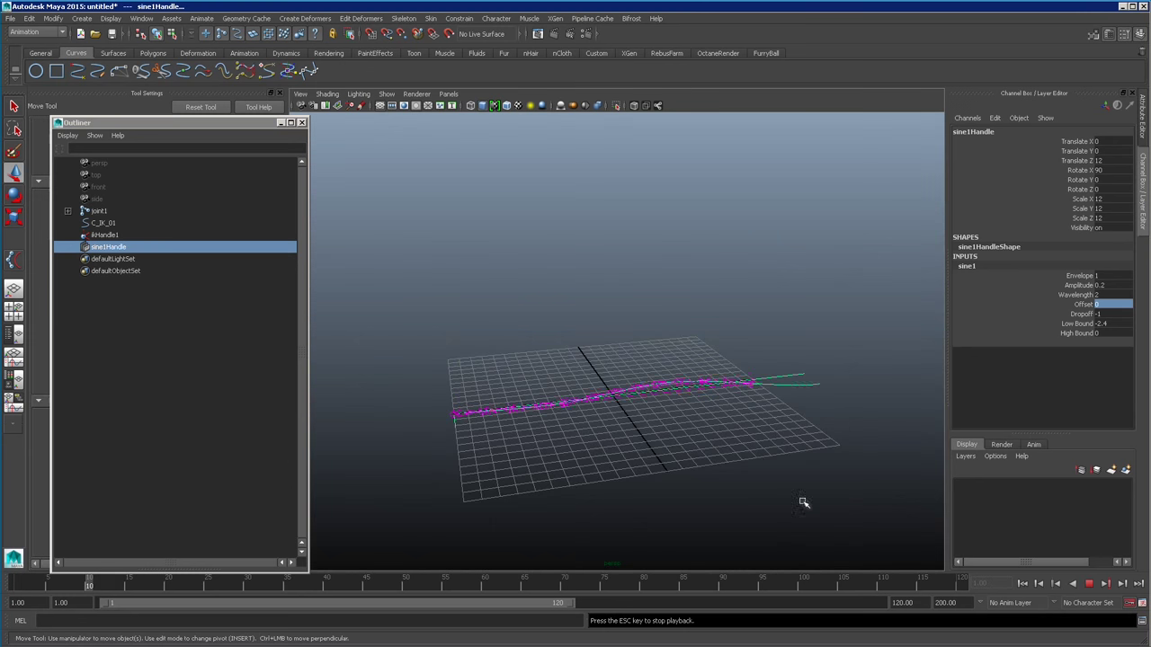
alt+drag(803, 500, 780, 499)
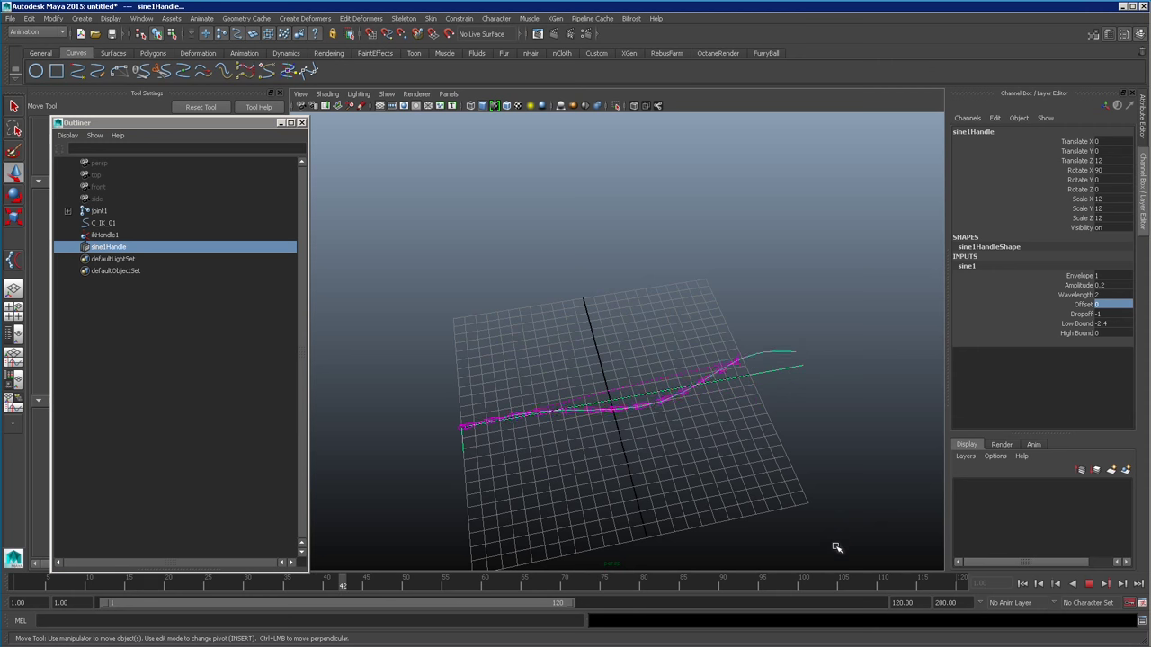
click(1088, 583)
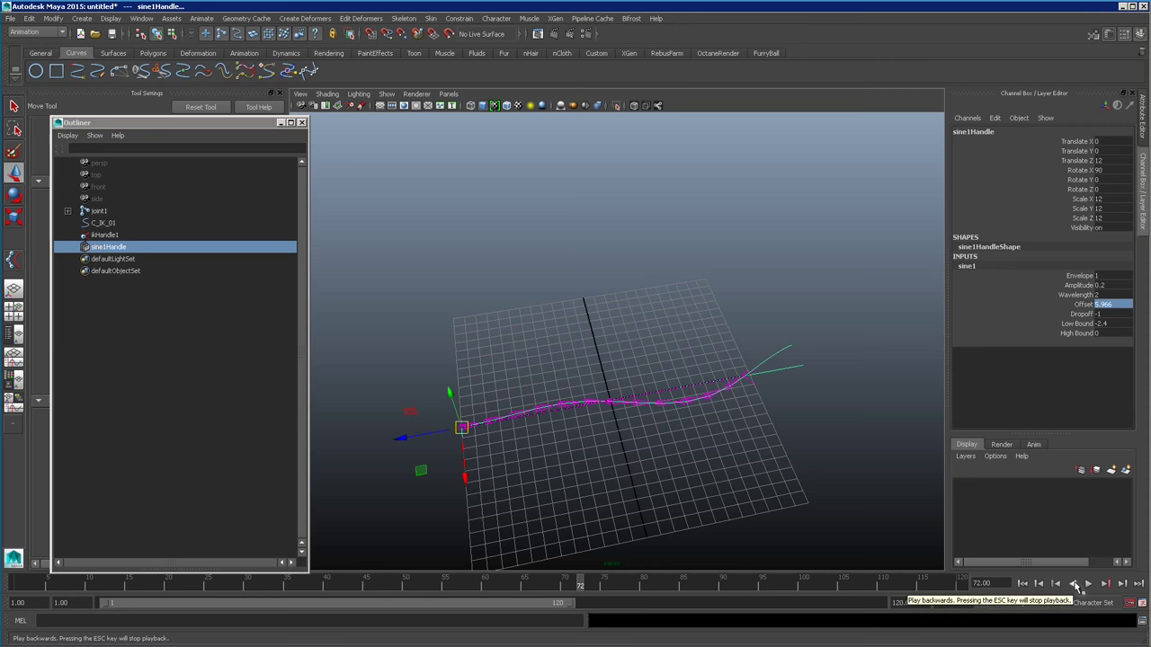
alt+drag(719, 530, 673, 486)
alt+right_drag(674, 486, 745, 499)
alt+drag(848, 542, 896, 536)
alt+drag(744, 504, 814, 506)
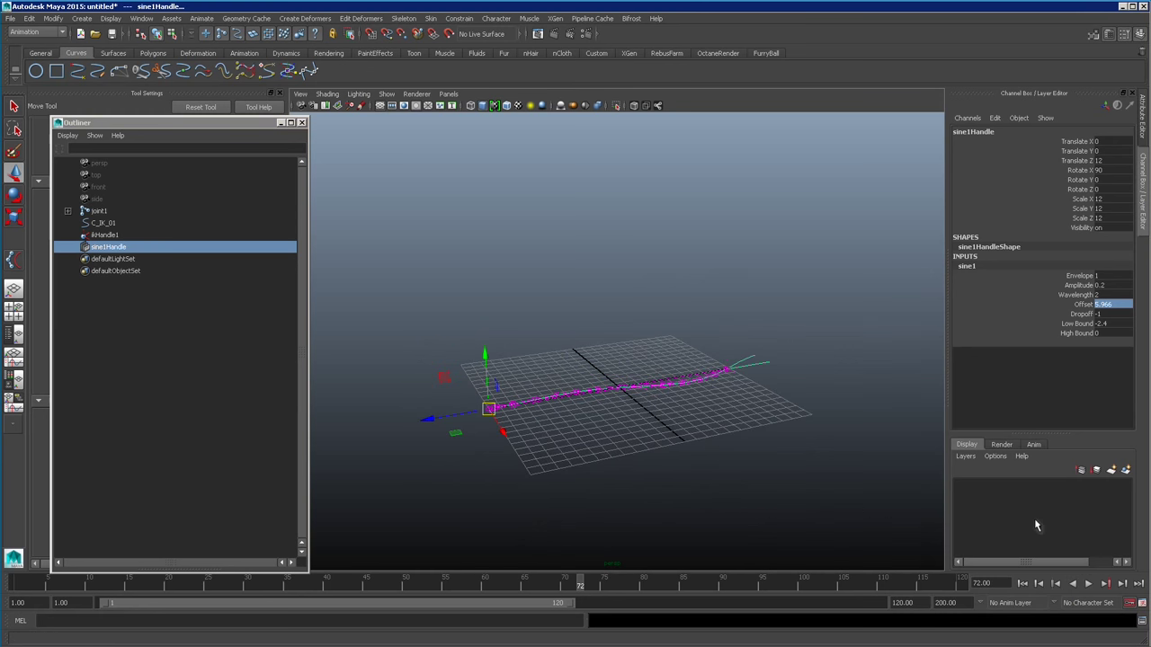
key(alt+period)
key(alt+period)
key(ctrl+z)
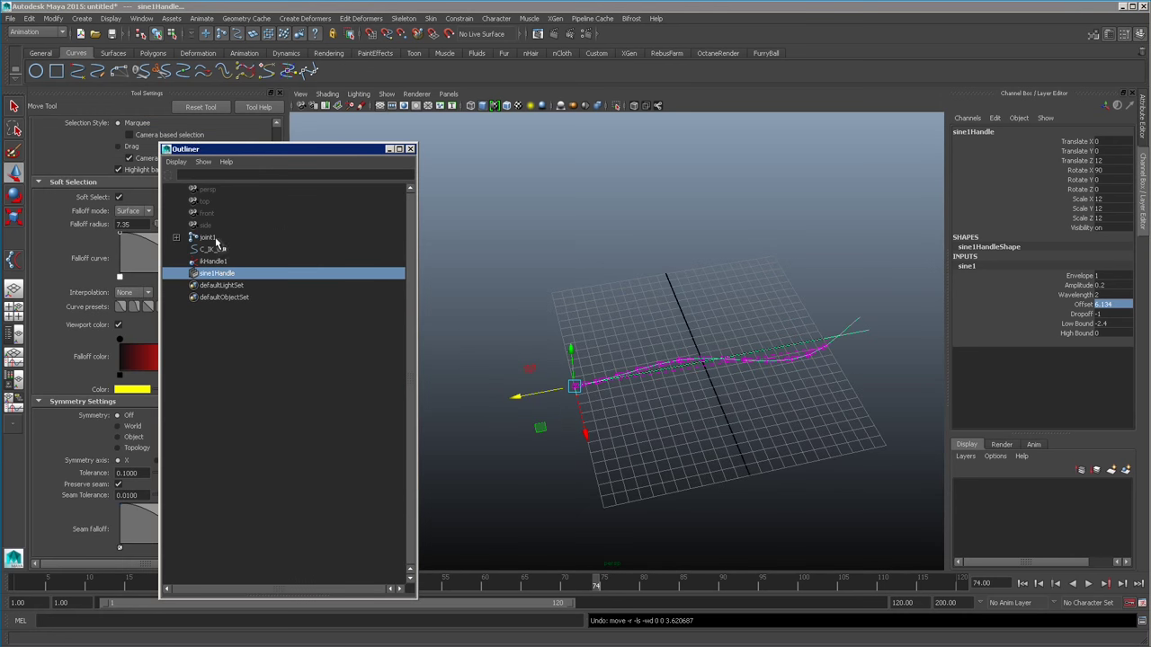
- Group joint1, C_IK_01, ikHandle1 and sine1Handle, and name the group GRTP_Spine_Fish_01
click(215, 247)
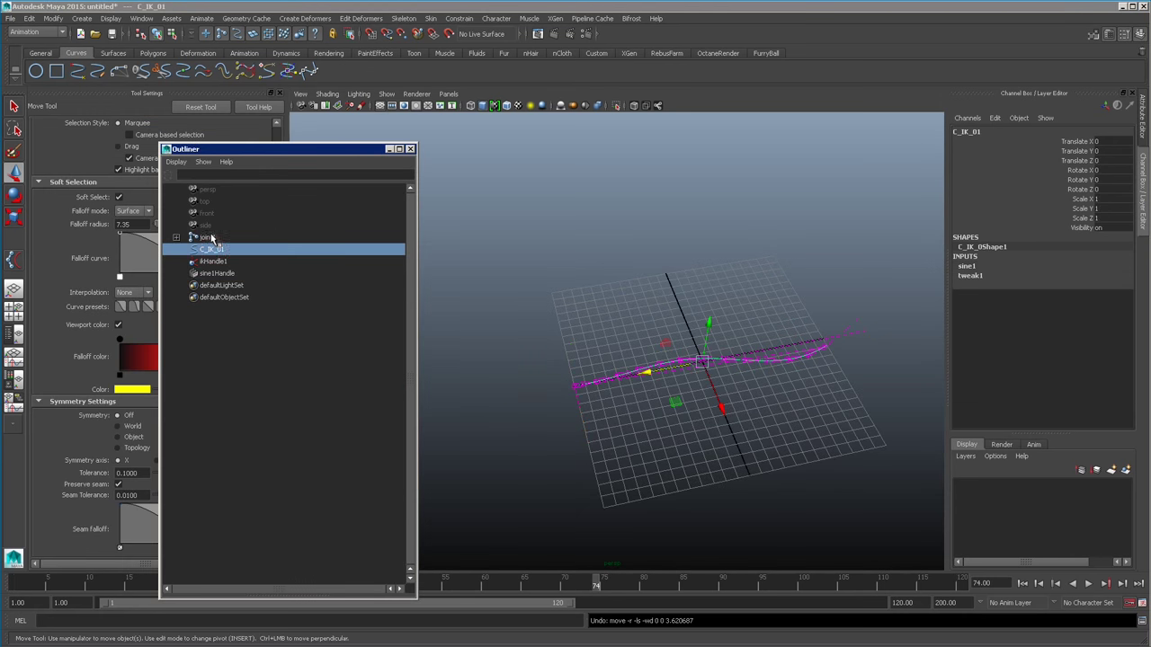
click(213, 239)
shift+click(217, 273)
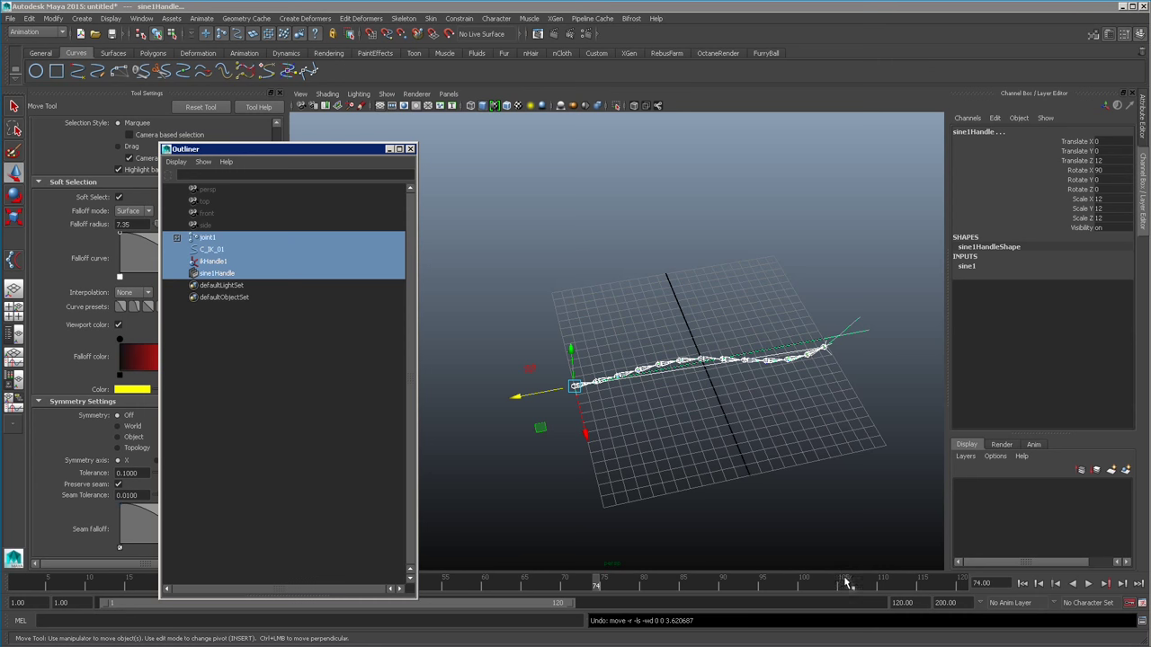
key(ctrl+g)
double_click(213, 238)
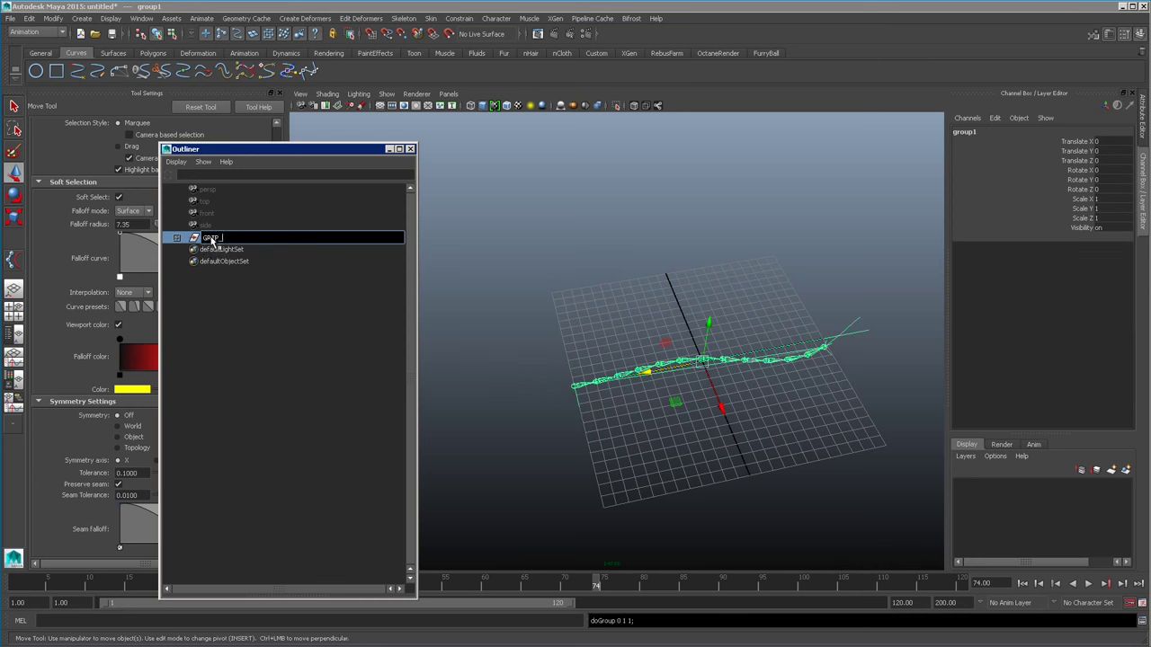
text(GRTP_Spine_Fish_01)
key(Return)
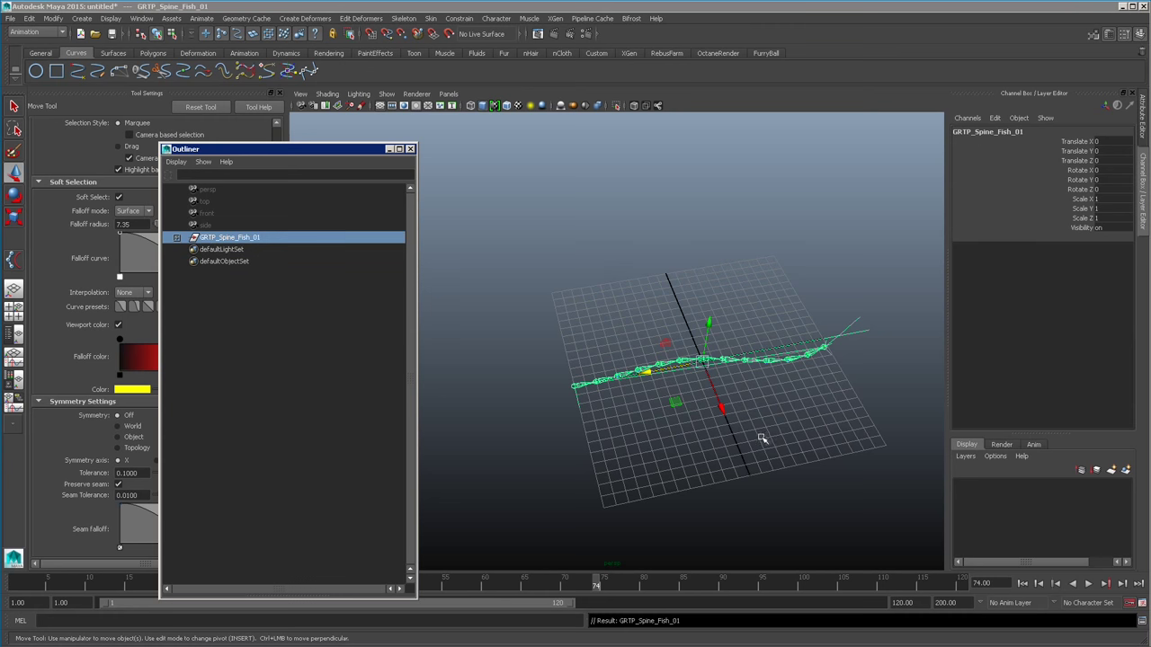
- Move the spine group's pivot to the root end of the joint chain, test it by moving the group, and undo the move
key(Insert)
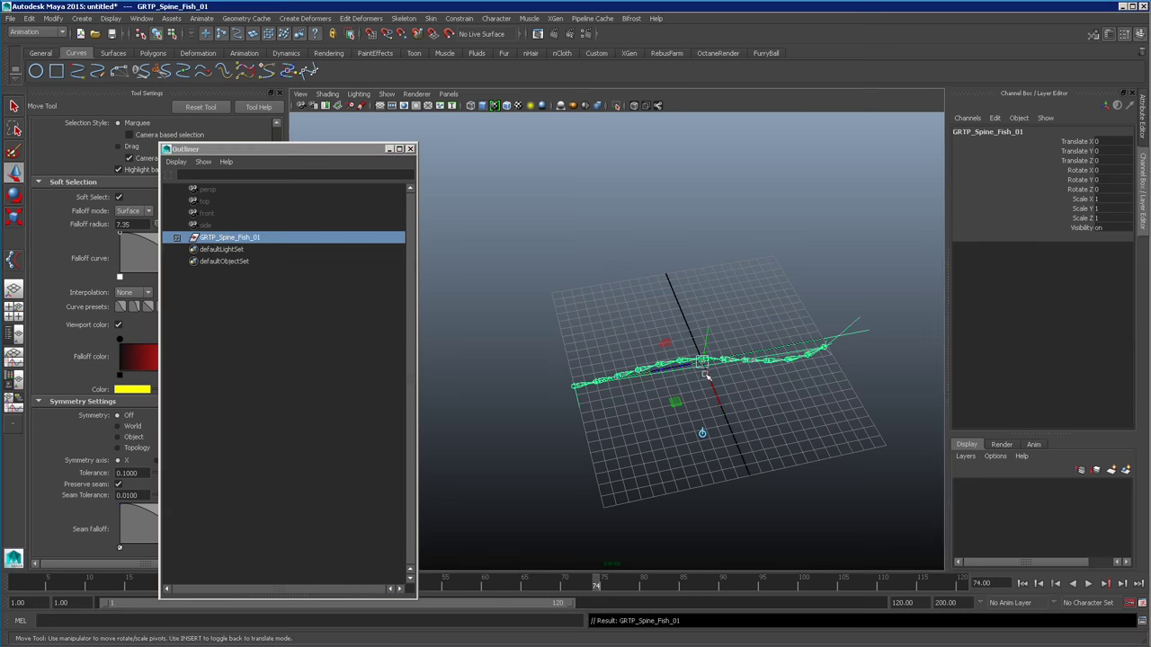
drag(710, 364, 605, 399)
key(Insert)
drag(513, 401, 410, 486)
key(ctrl+z)
- Try moving the spine group upward, undo the move, and correct the group's name to GRP_Spine_Fish_01
mouse_move(674, 414)
alt+mouse_down()
mouse_move(681, 388)
mouse_move(678, 402)
alt+mouse_up()
drag(570, 319, 605, 275)
click(229, 237)
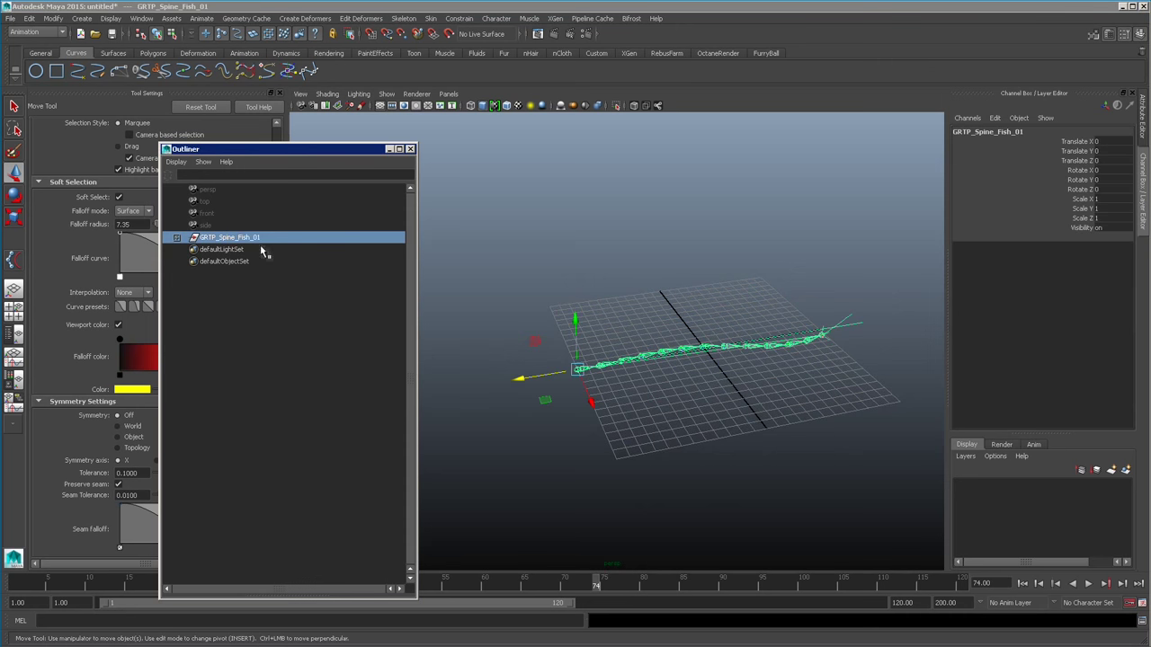
drag(578, 322, 617, 251)
key(ctrl+z)
key(ctrl+z)
key(ctrl+z)
key(ctrl+z)
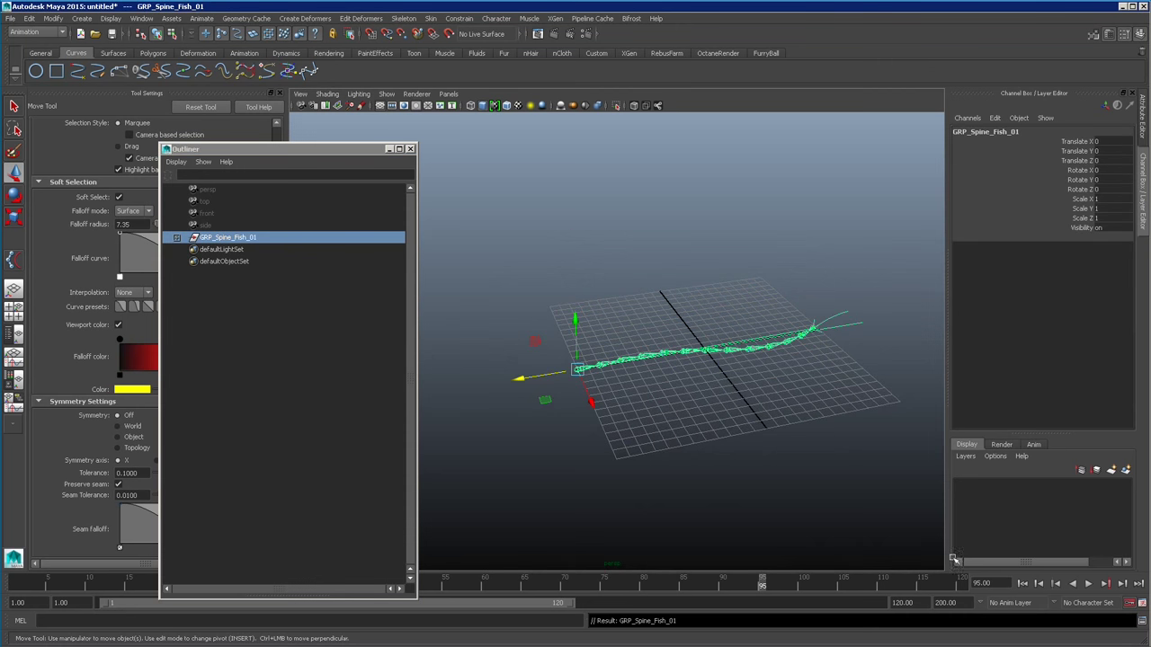
- Return the animation to frame 1
click(1022, 584)
alt+right_drag(789, 467, 552, 448)
alt+middle_drag(532, 459, 627, 463)
alt+drag(627, 463, 721, 377)
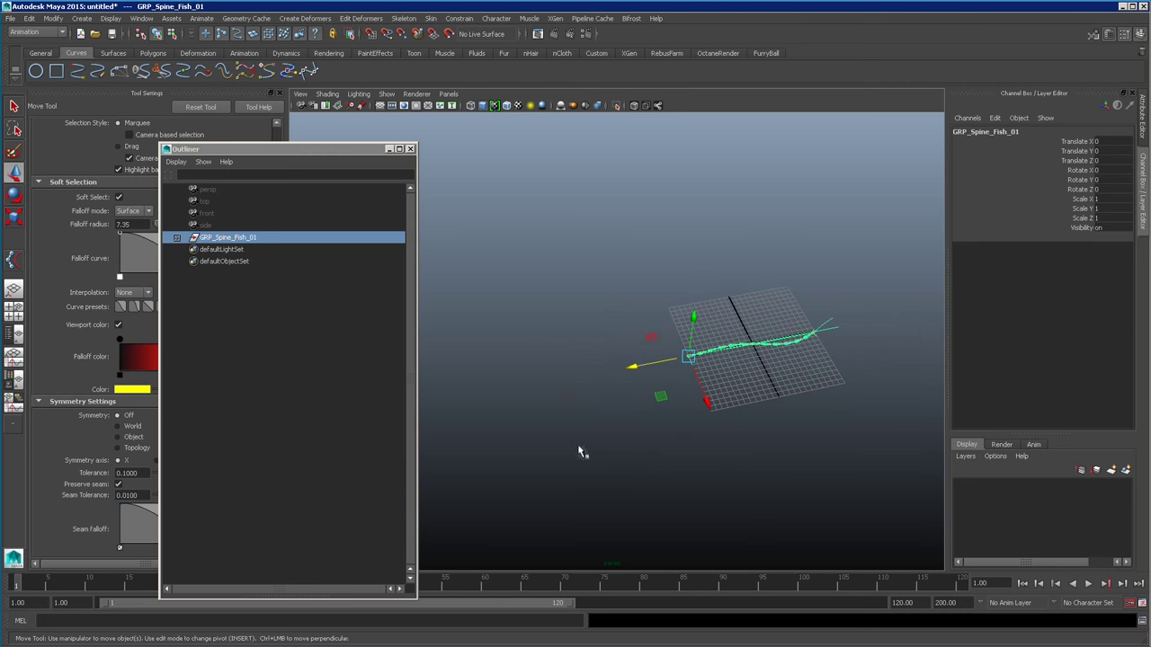
alt+right_drag(801, 396, 618, 410)
alt+middle_drag(619, 409, 727, 398)
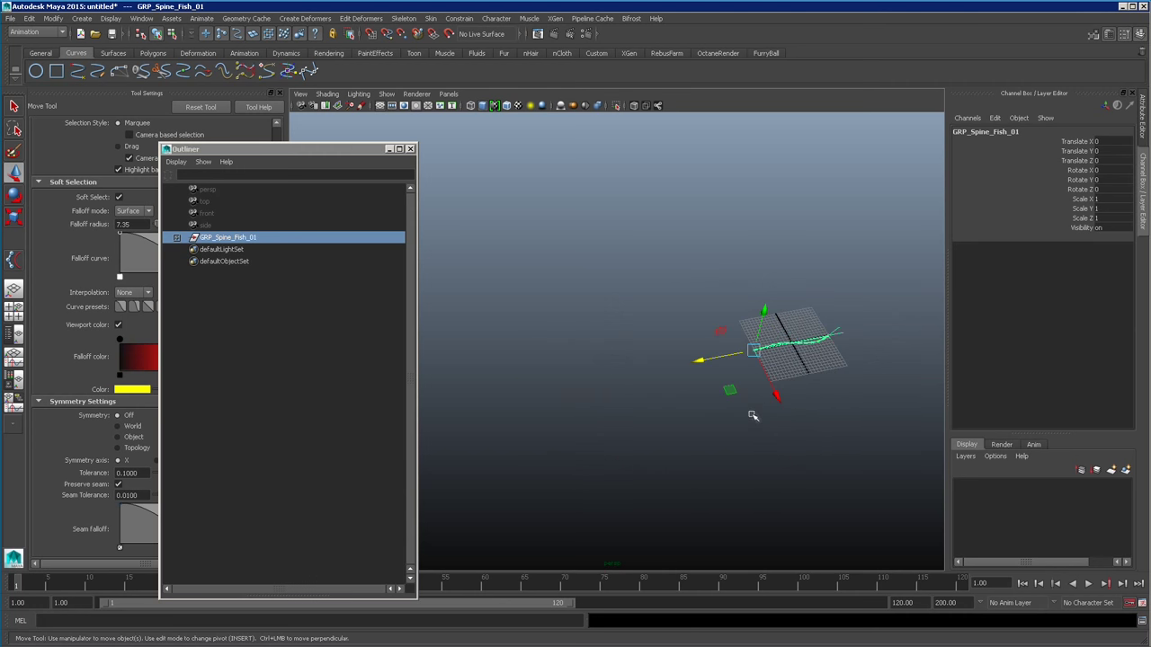
alt+drag(747, 463, 706, 447)
alt+right_drag(707, 447, 769, 470)
alt+middle_drag(770, 469, 667, 474)
alt+right_drag(667, 474, 734, 491)
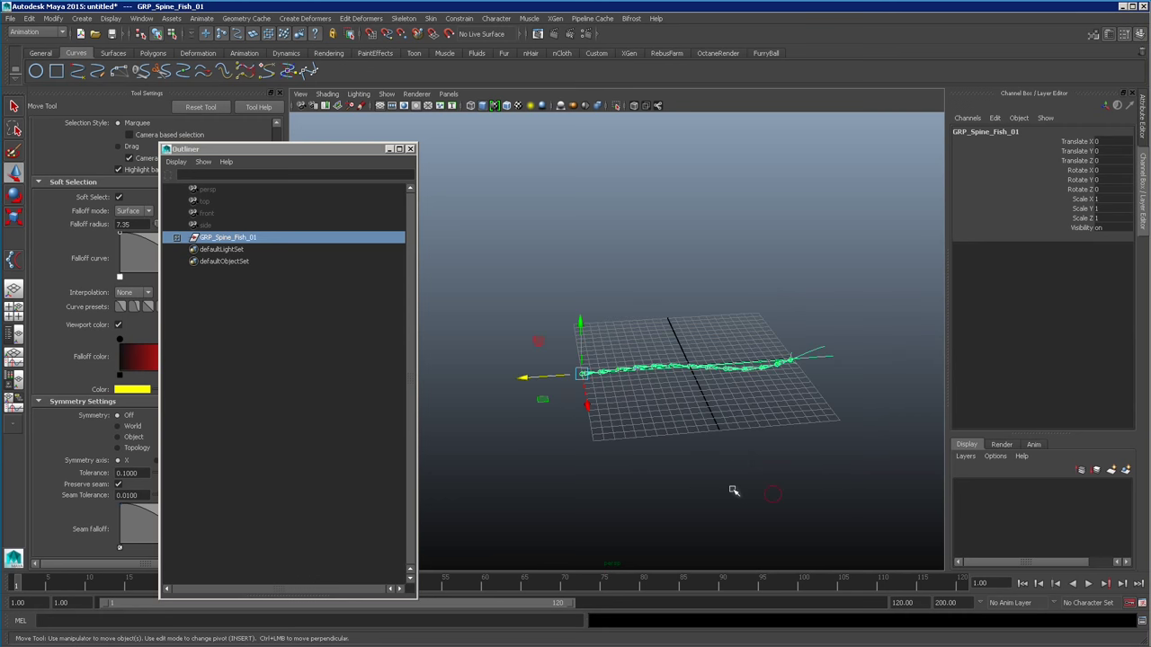
alt+middle_drag(734, 491, 777, 495)
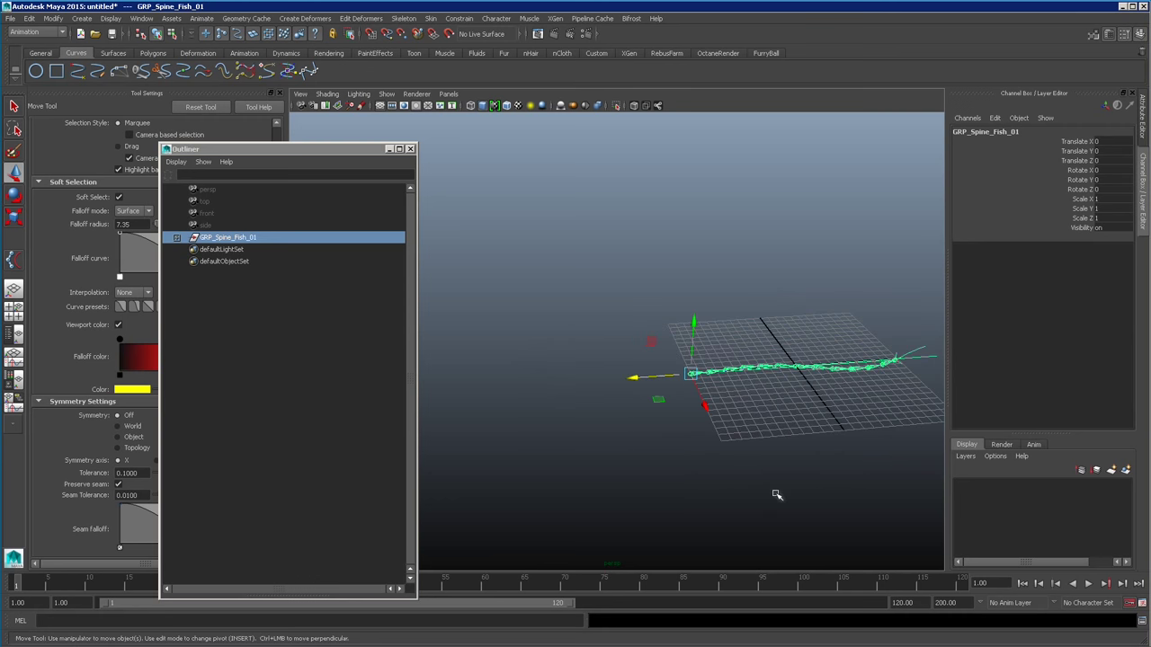
- Start a cubic EP curve in the side view, snapping its first point to the grid at the root end of the spine
click(87, 74)
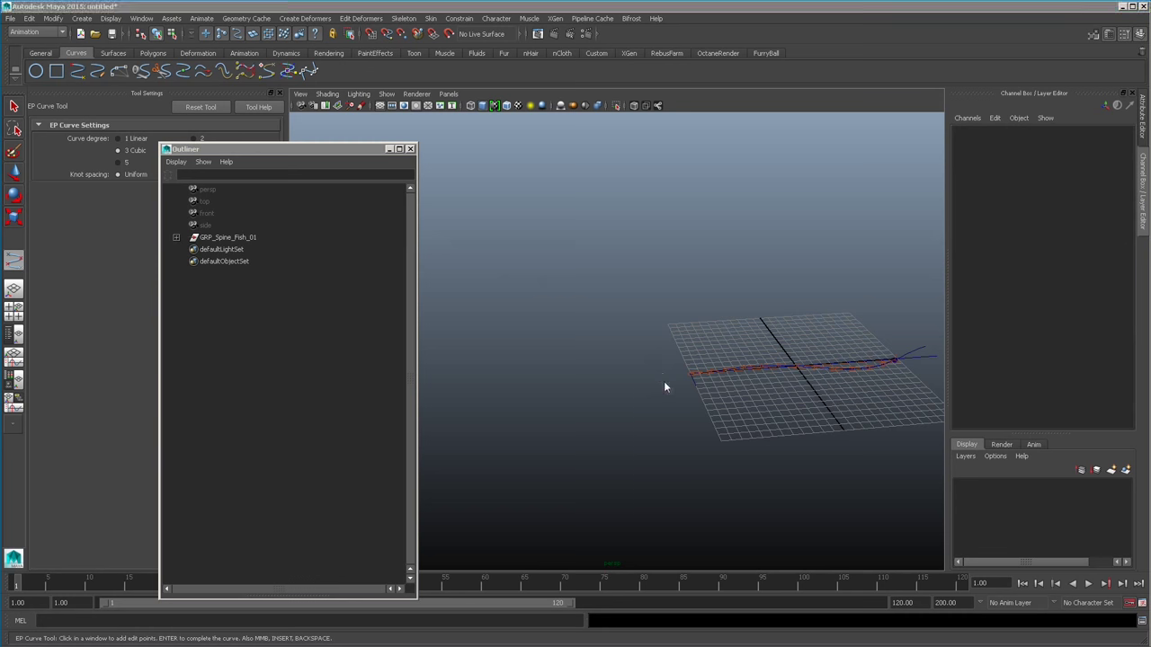
key(space)
key(space)
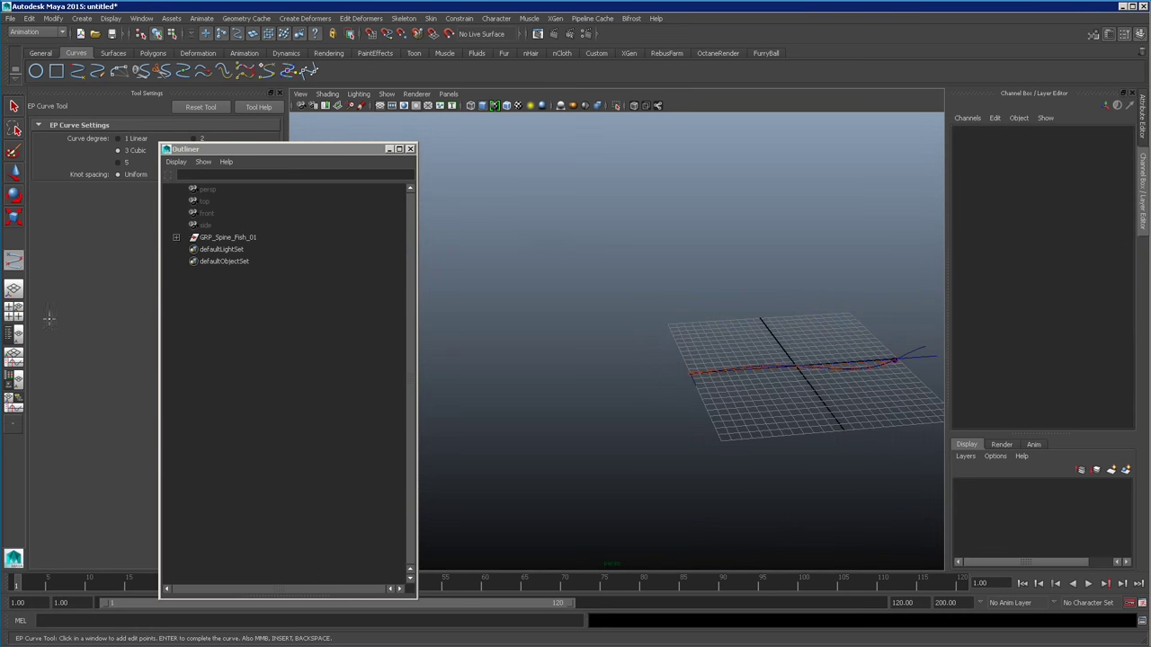
key(space)
key(space)
alt+right_drag(885, 502, 620, 468)
alt+middle_drag(549, 435, 768, 462)
alt+right_drag(768, 462, 576, 445)
click(572, 447)
alt+middle_drag(553, 437, 809, 457)
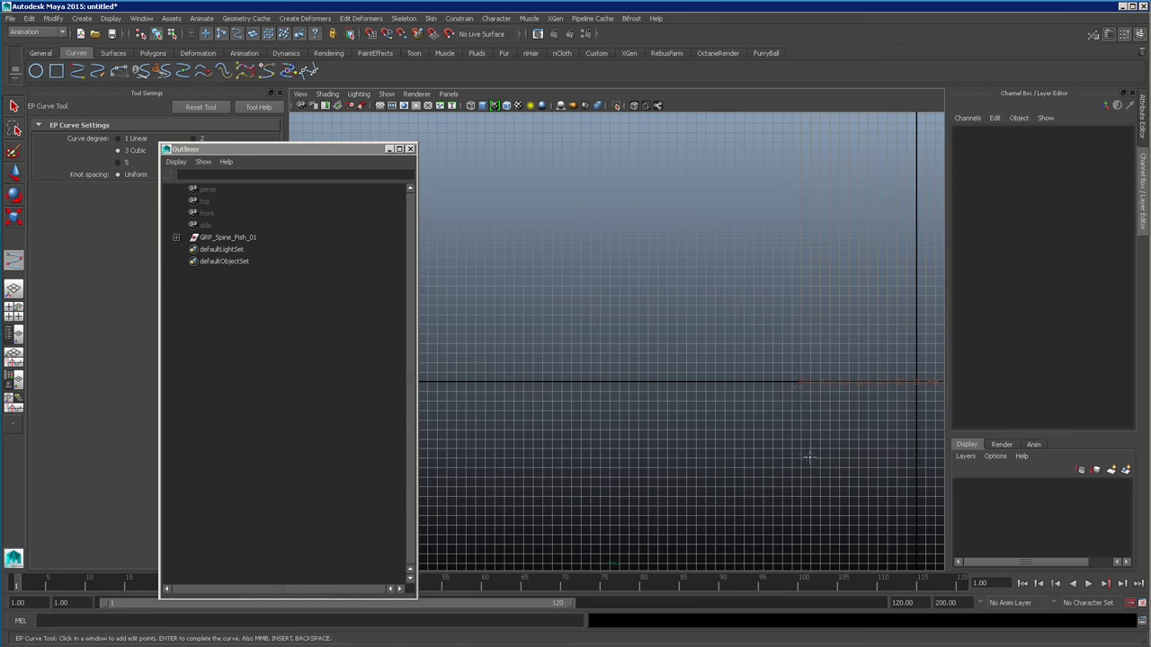
key(x)
click(791, 383)
- Place the curve's second point far ahead along the Z axis, finish the straight curve, and return to the perspective view
alt+right_drag(783, 511, 616, 465)
alt+middle_drag(593, 455, 788, 470)
alt+right_drag(789, 470, 628, 436)
click(486, 388)
drag(487, 387, 486, 387)
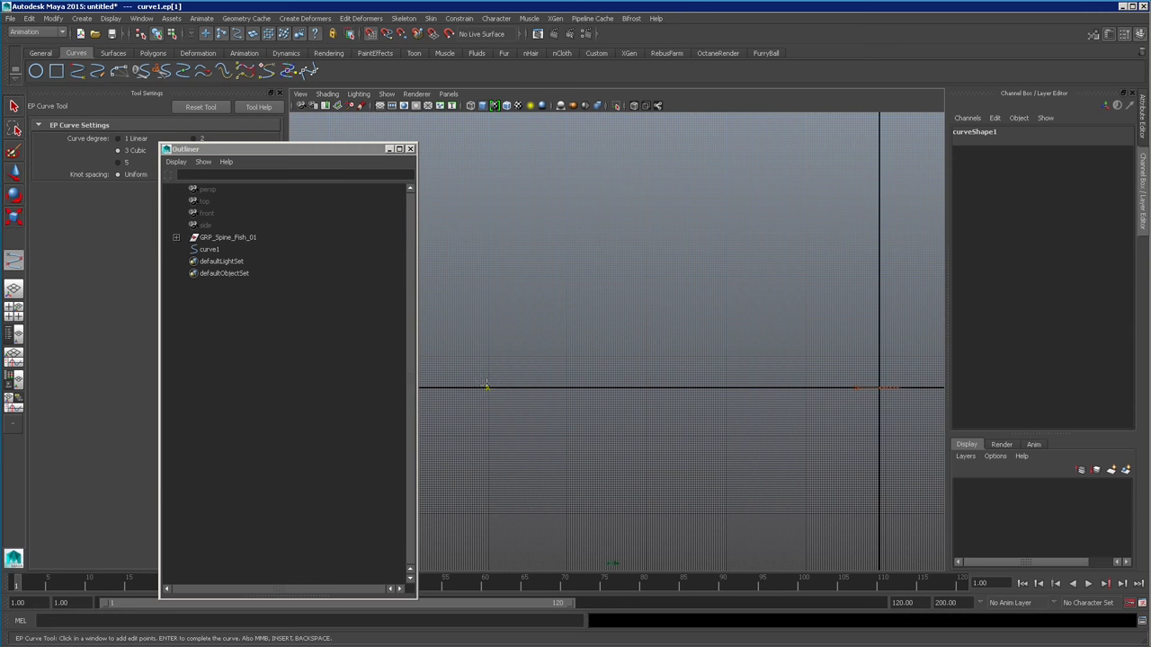
key(w)
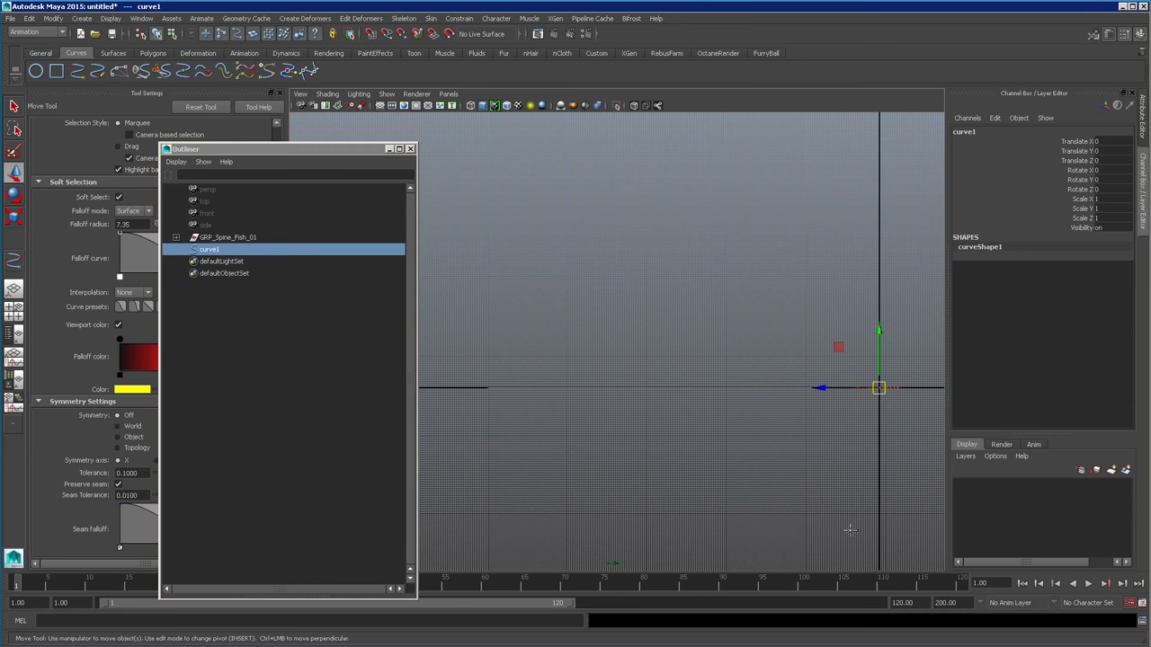
key(space)
alt+drag(821, 300, 622, 412)
key(space)
- Try moving points of the new curve in the perspective view, and undo the move
right_drag(621, 410, 584, 449)
drag(591, 356, 669, 427)
drag(609, 342, 757, 440)
key(ctrl+z)
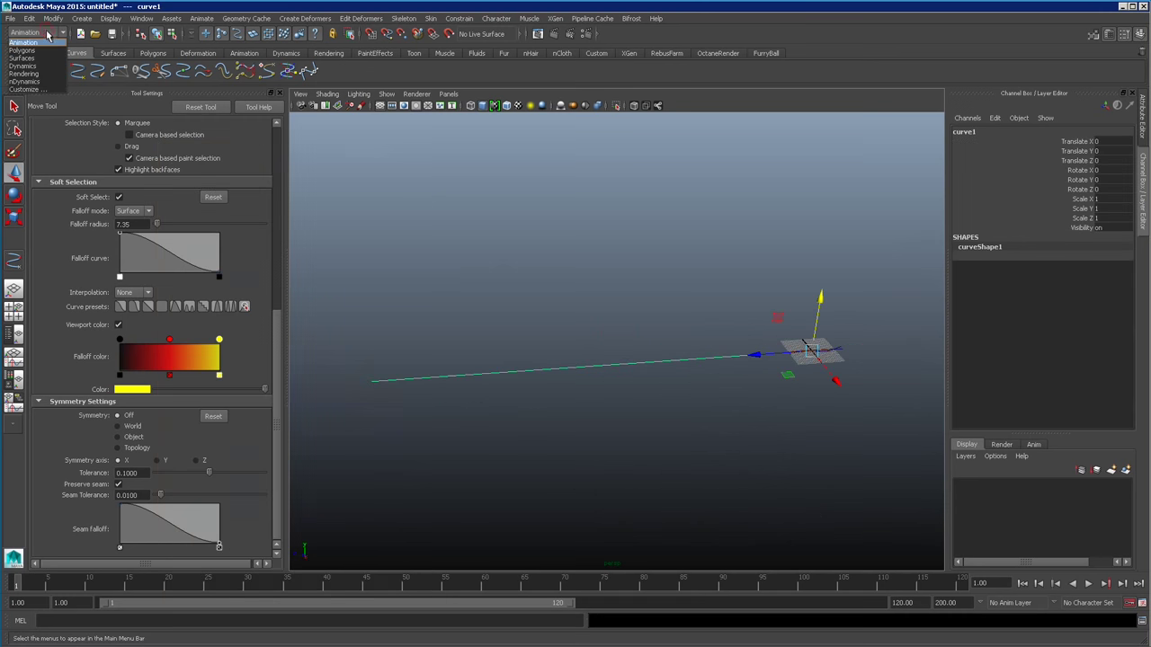
- Rebuild curve1 as a uniform cubic curve with 20 spans, using the Surfaces menu set
click(38, 58)
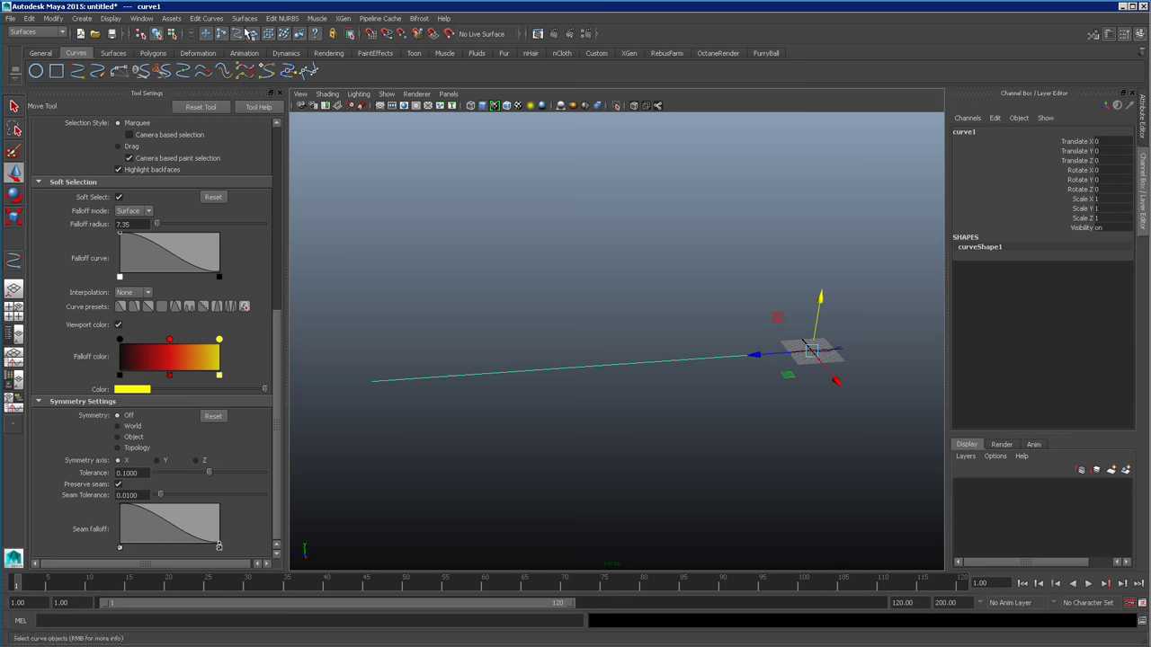
click(206, 18)
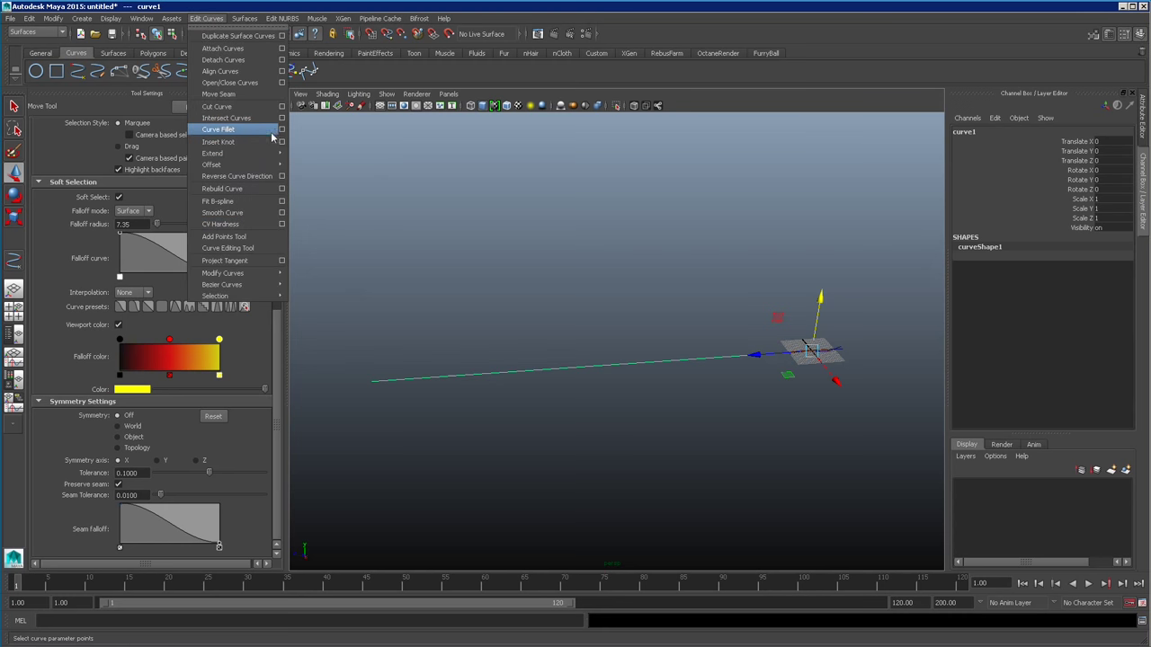
click(280, 189)
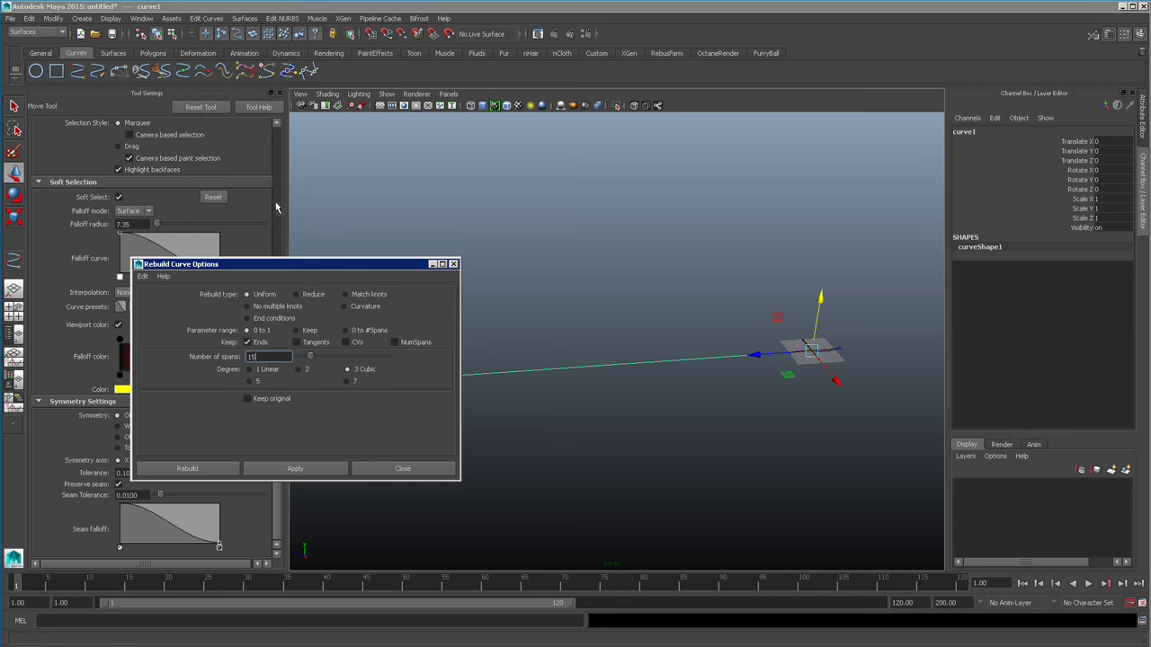
click(144, 276)
click(162, 304)
click(297, 469)
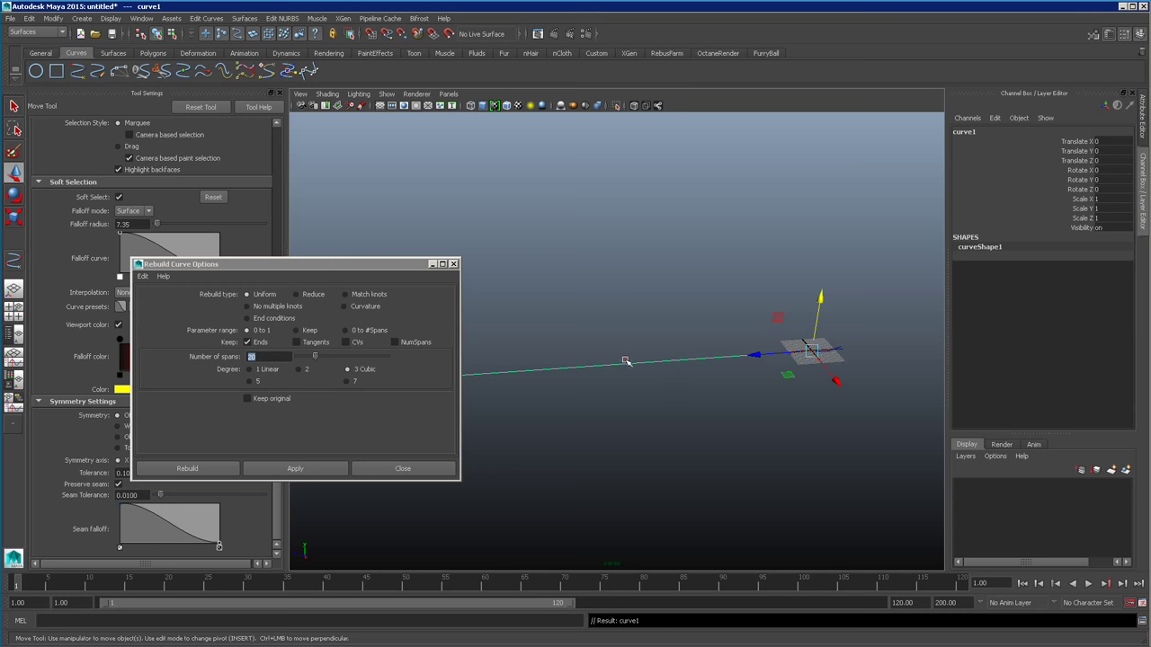
- Test the rebuilt curve by moving one middle control vertex, undo the move, and close the rebuild options
key(F9)
click(648, 363)
drag(651, 312, 637, 352)
key(ctrl+z)
click(386, 468)
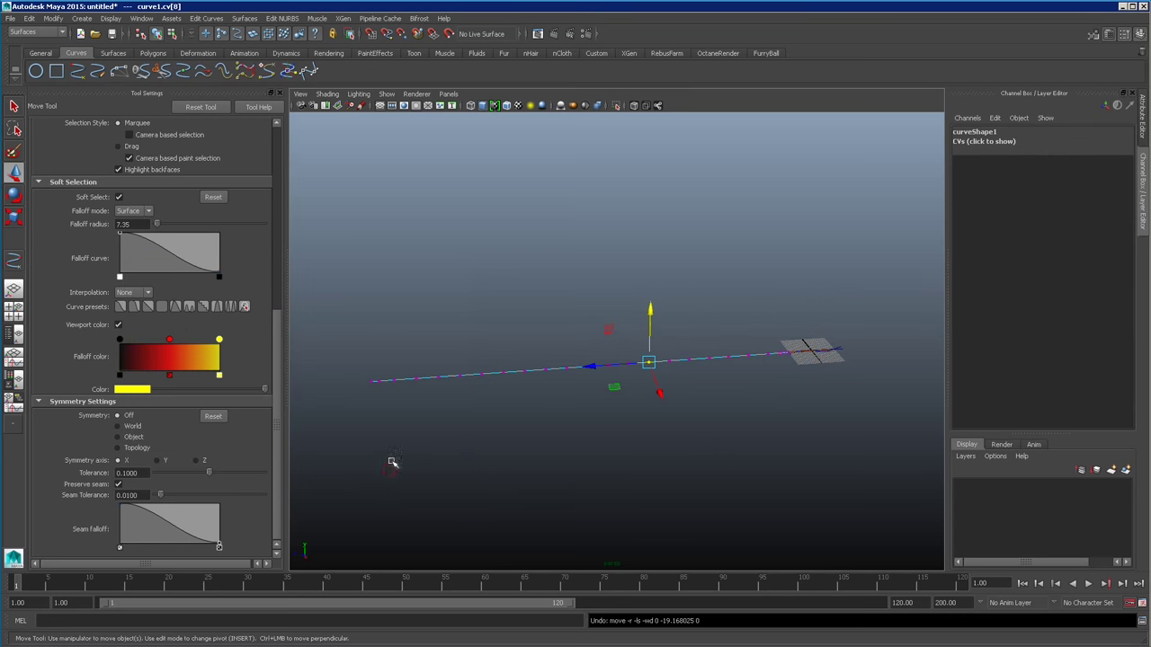
alt+middle_drag(707, 445, 693, 451)
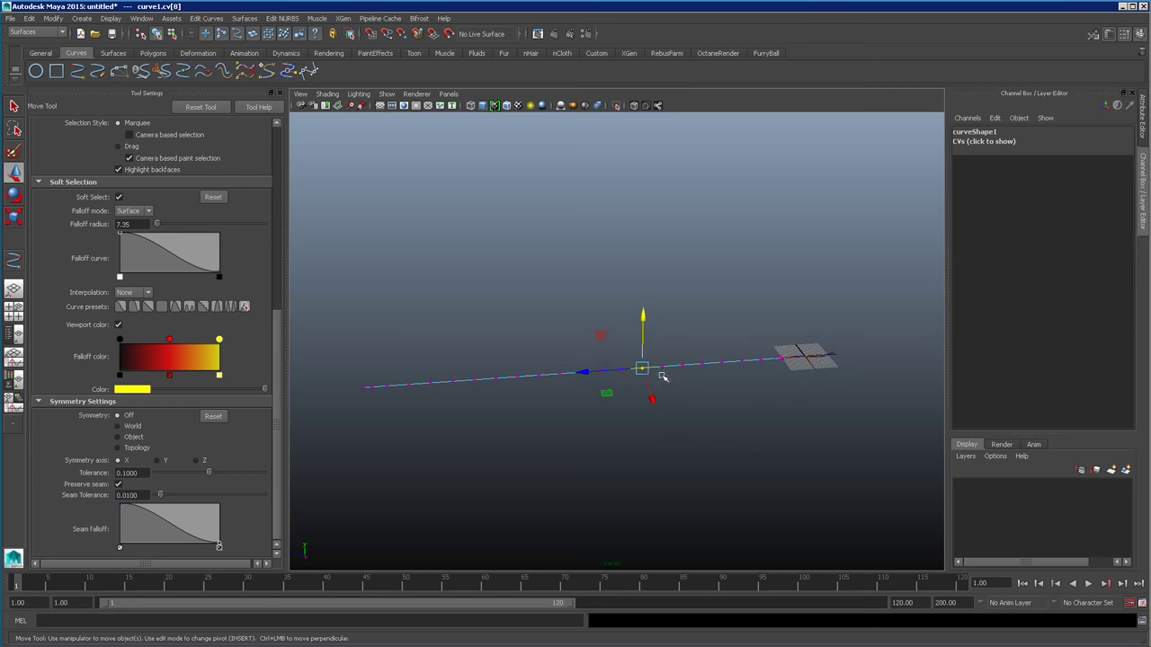
- Widen the soft-selection falloff radius to 43.84, test moving the curve's middle section vertically, undo the move, and return to object mode
key(b)
key(b)
drag(657, 369, 727, 373)
drag(645, 319, 660, 424)
key(ctrl+z)
key(F8)
key(F8)
- Rename the new curve's shape node C_Path_01, hide the grid in the perspective view, and clear the selection
alt+right_drag(758, 492, 627, 435)
alt+middle_drag(549, 431, 706, 477)
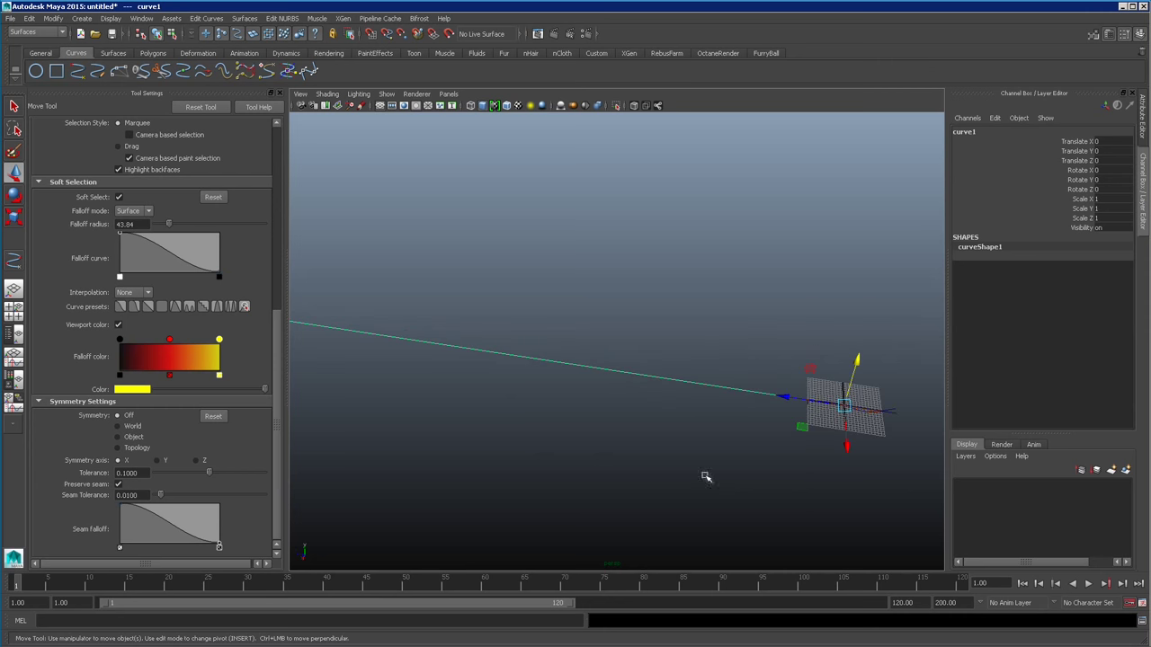
alt+drag(612, 434, 674, 433)
alt+drag(747, 444, 773, 423)
click(588, 400)
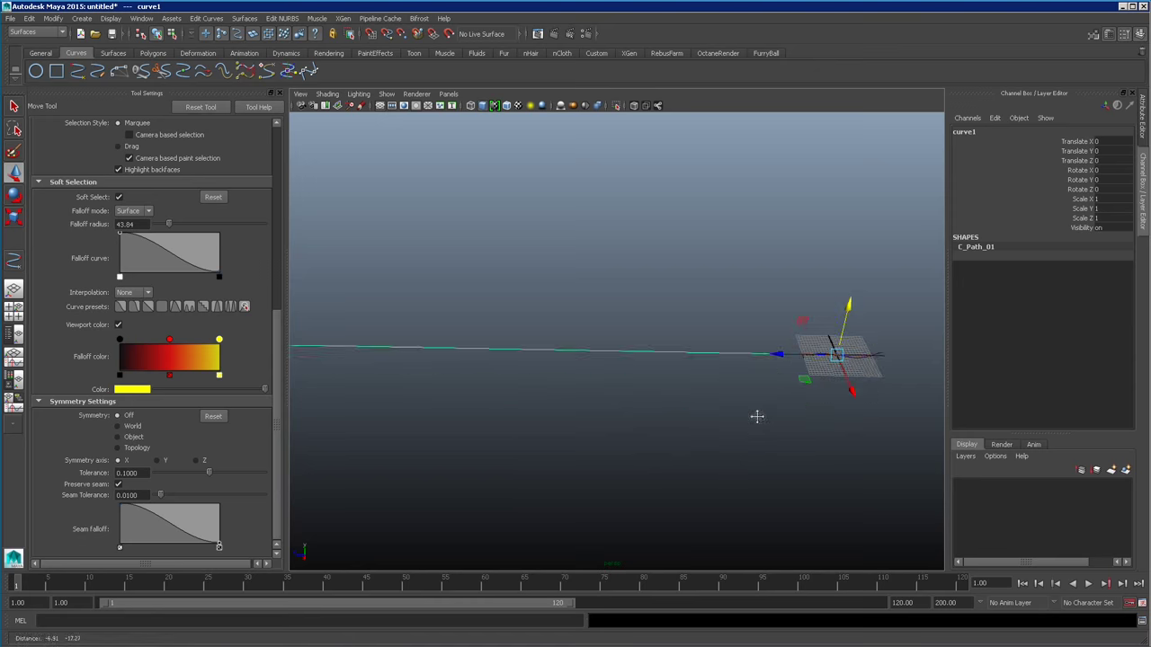
alt+drag(756, 417, 711, 410)
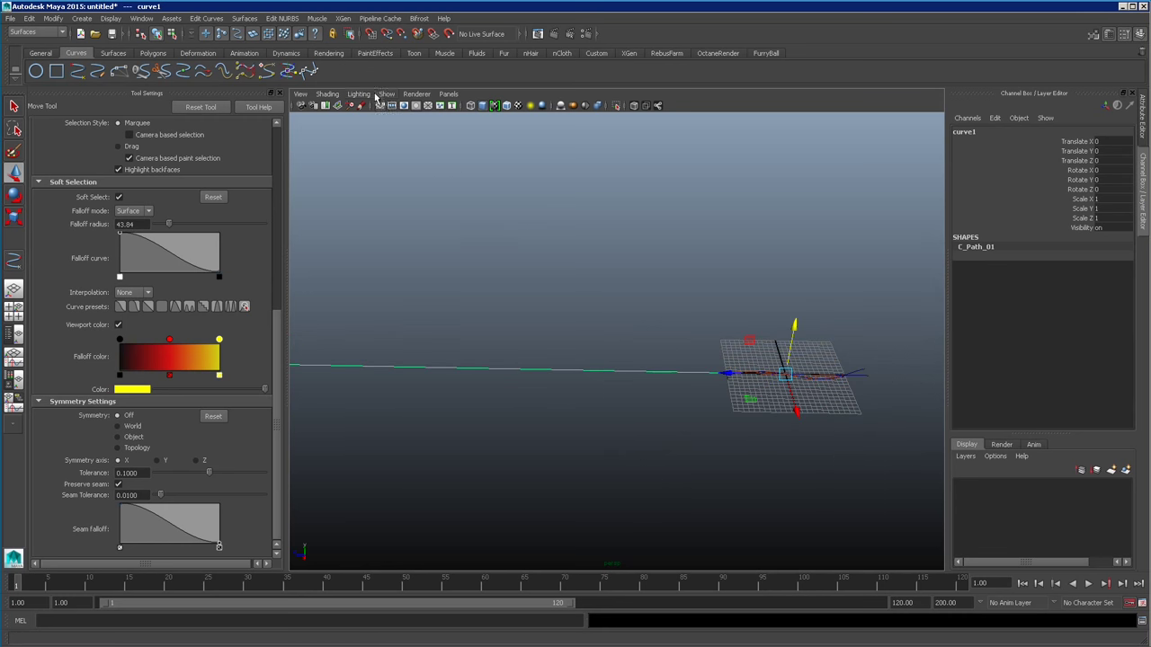
click(326, 94)
mouse_move(387, 93)
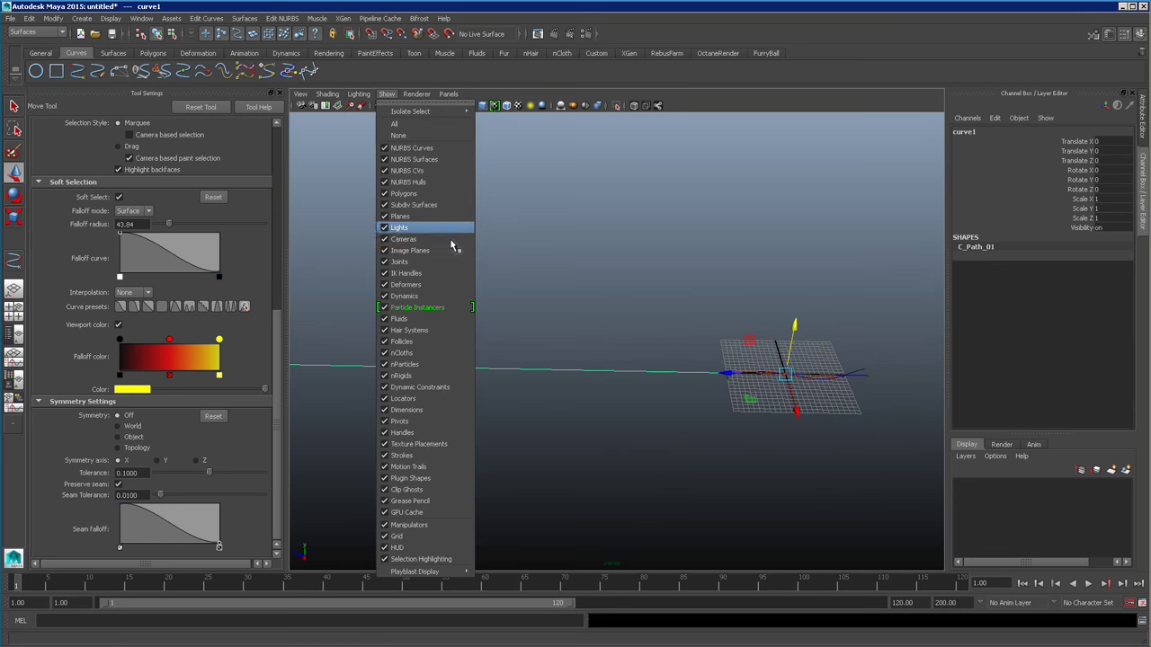
click(436, 536)
alt+drag(540, 513, 675, 370)
click(675, 370)
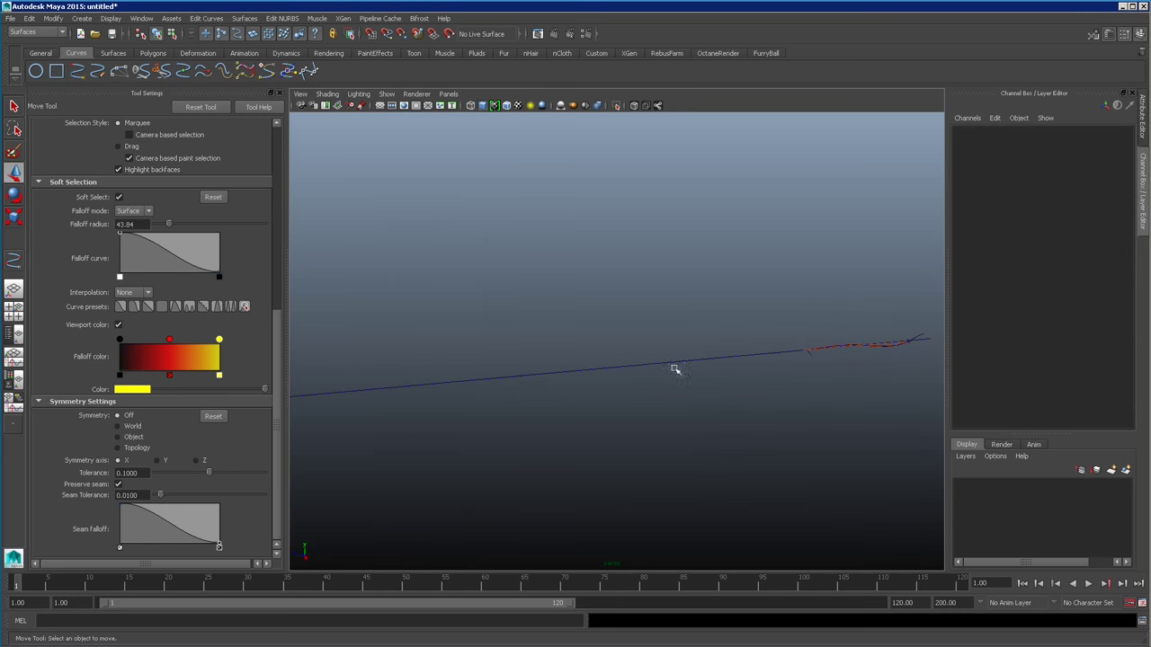
- Switch to the Animation menu set and start the Wire Tool with its settings shown
click(36, 31)
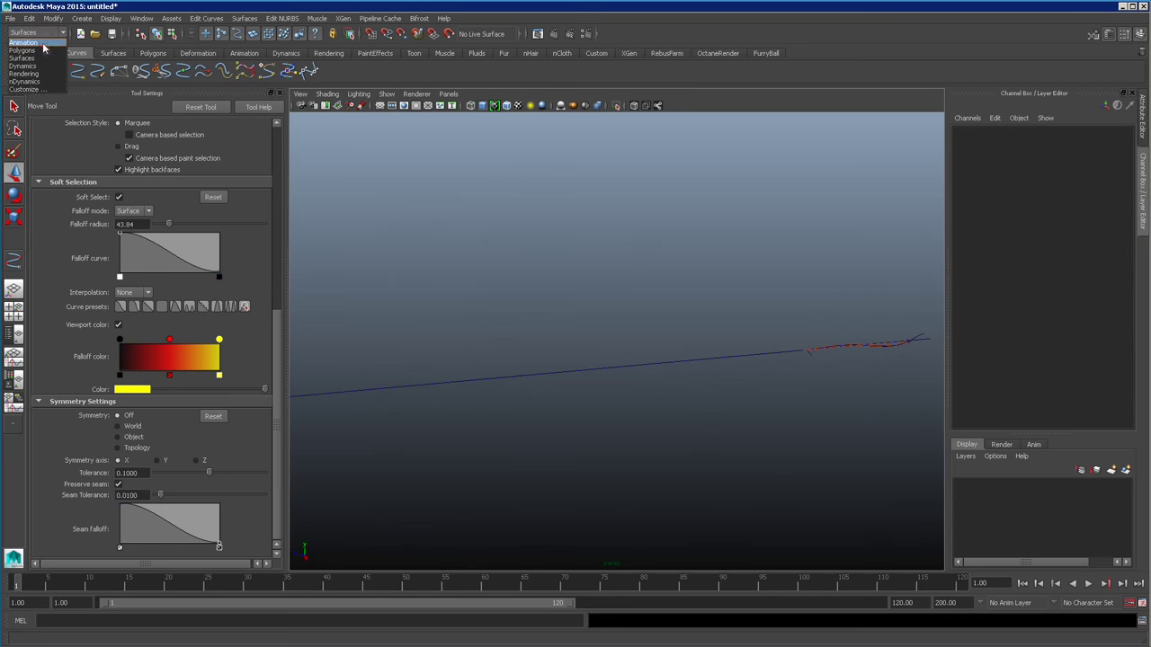
click(26, 40)
click(316, 20)
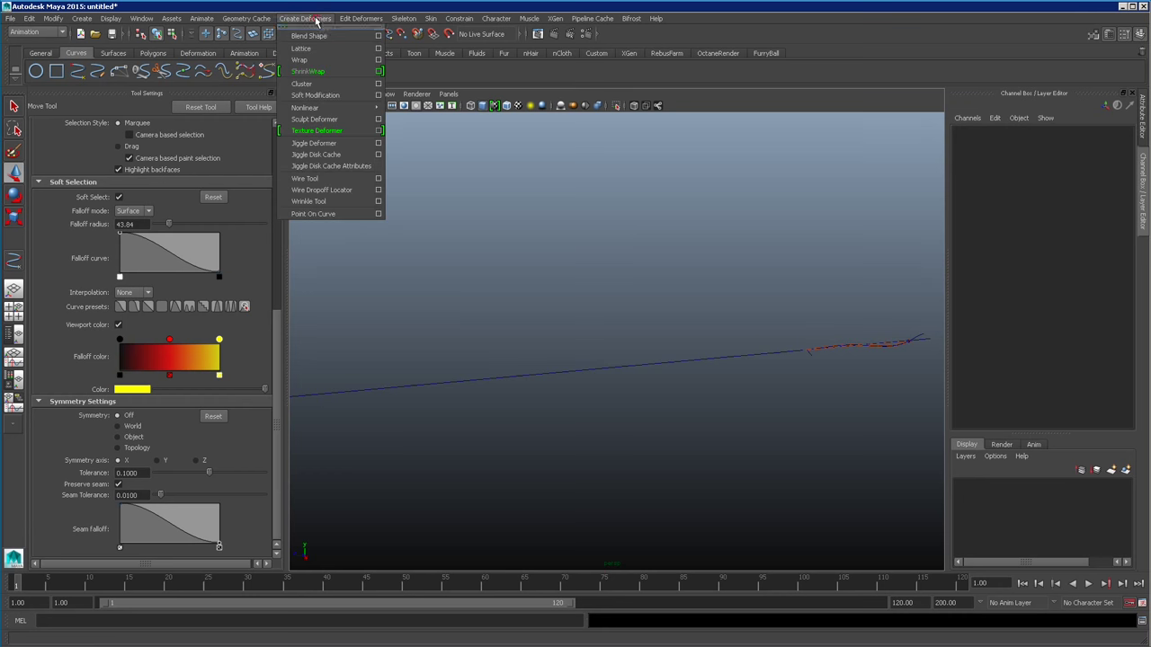
click(378, 180)
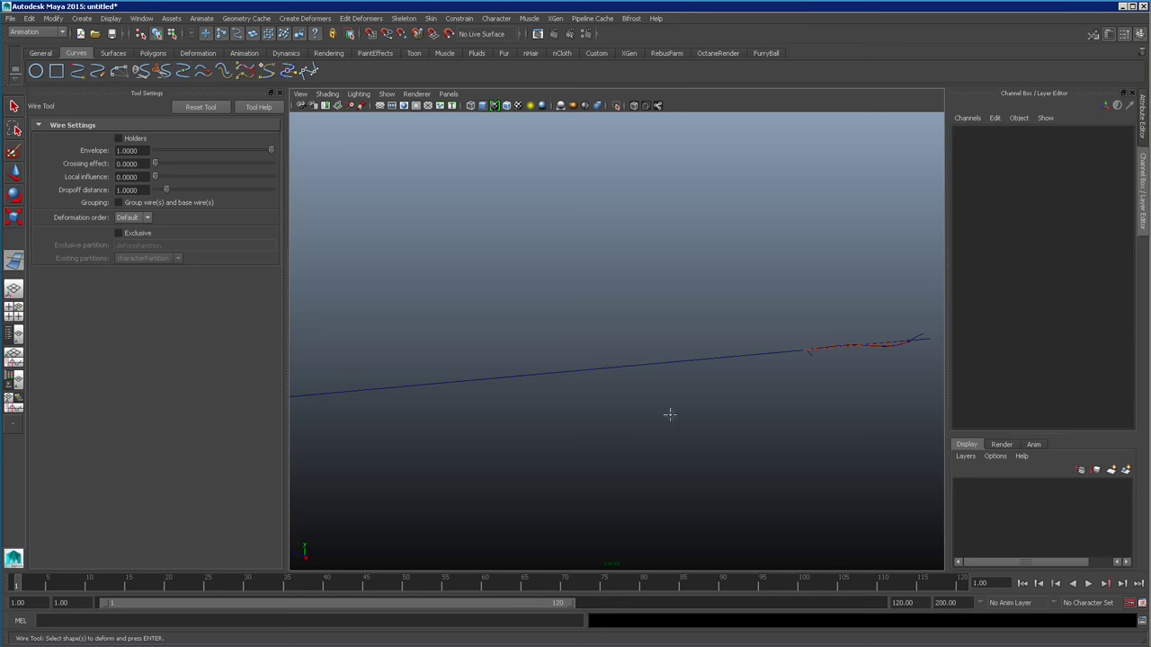
- Open the scene hierarchy, expand GRP_Spine_Fish_01, and identify its C_IK_01 curve and ikHandle1
key(shift+o)
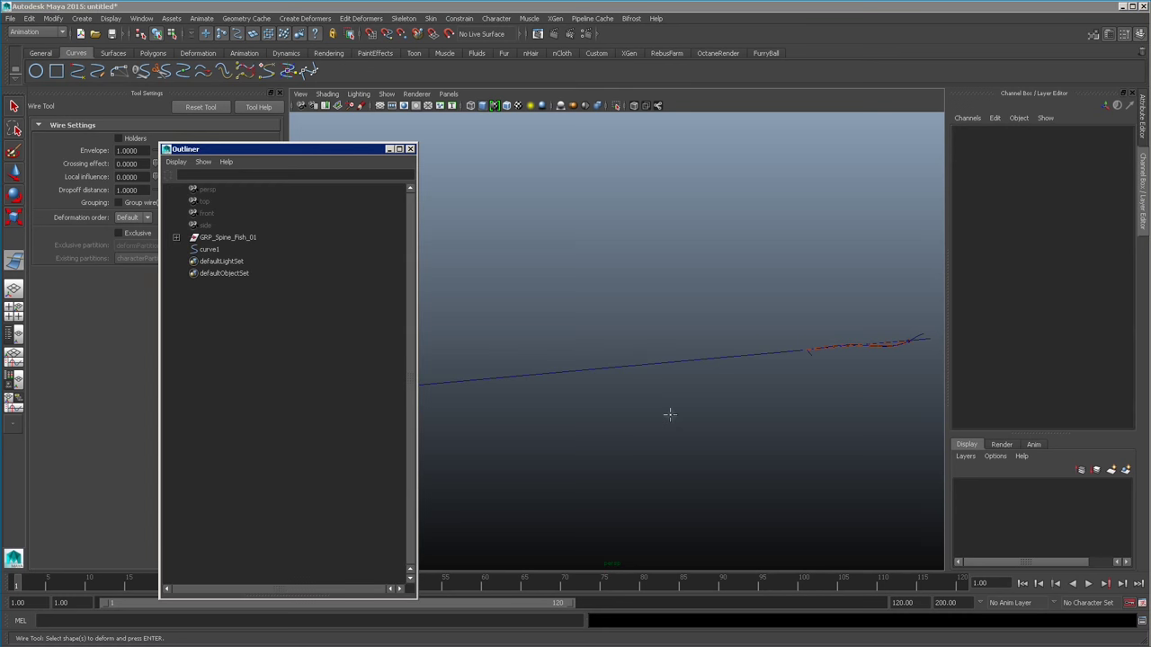
click(176, 238)
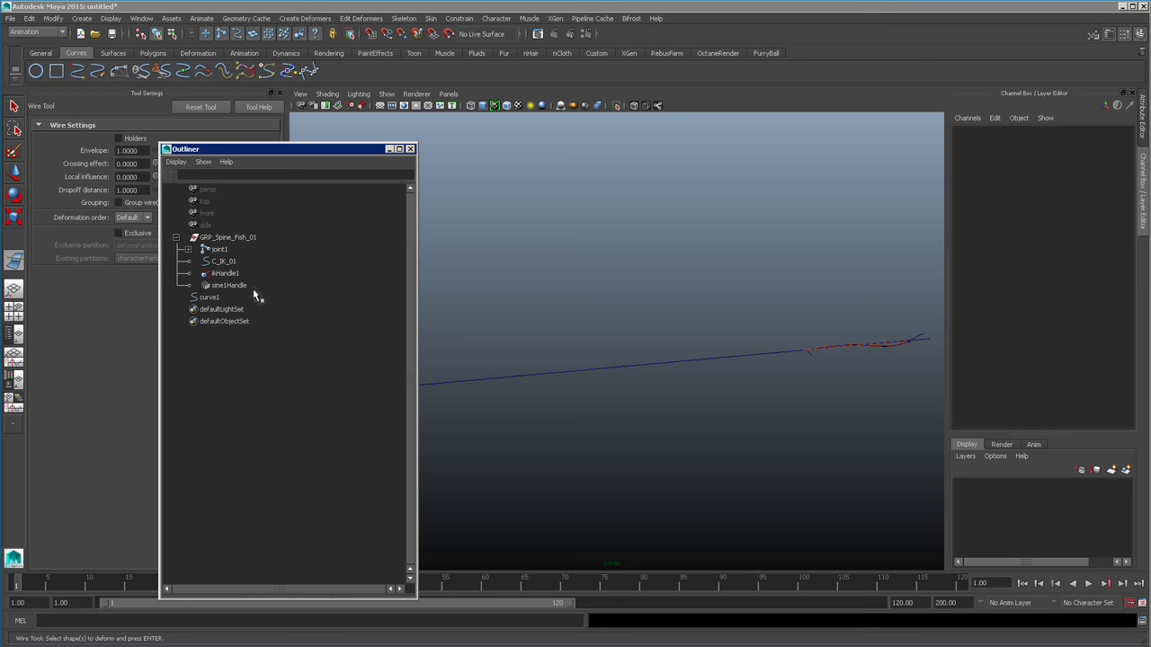
click(226, 262)
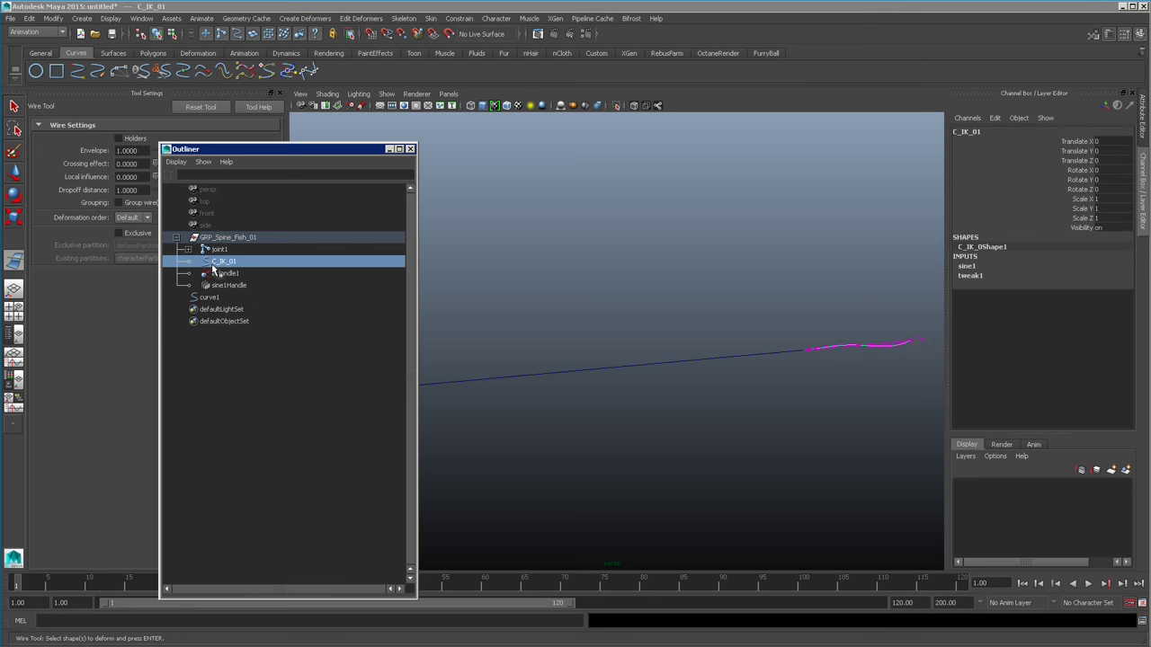
click(218, 274)
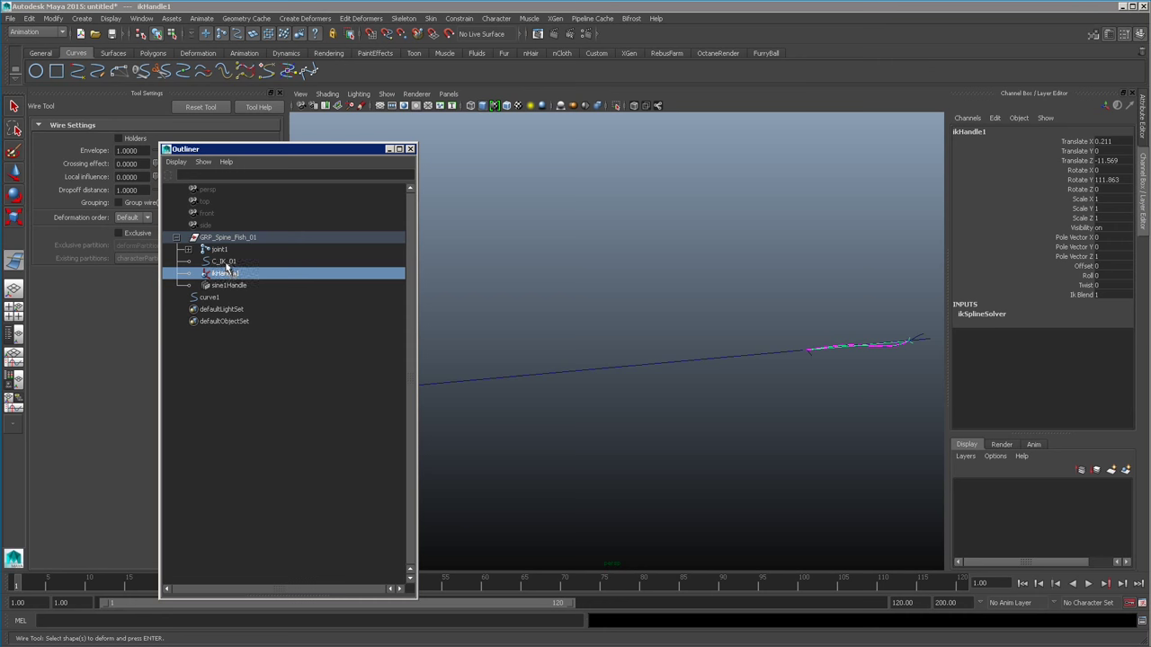
click(226, 262)
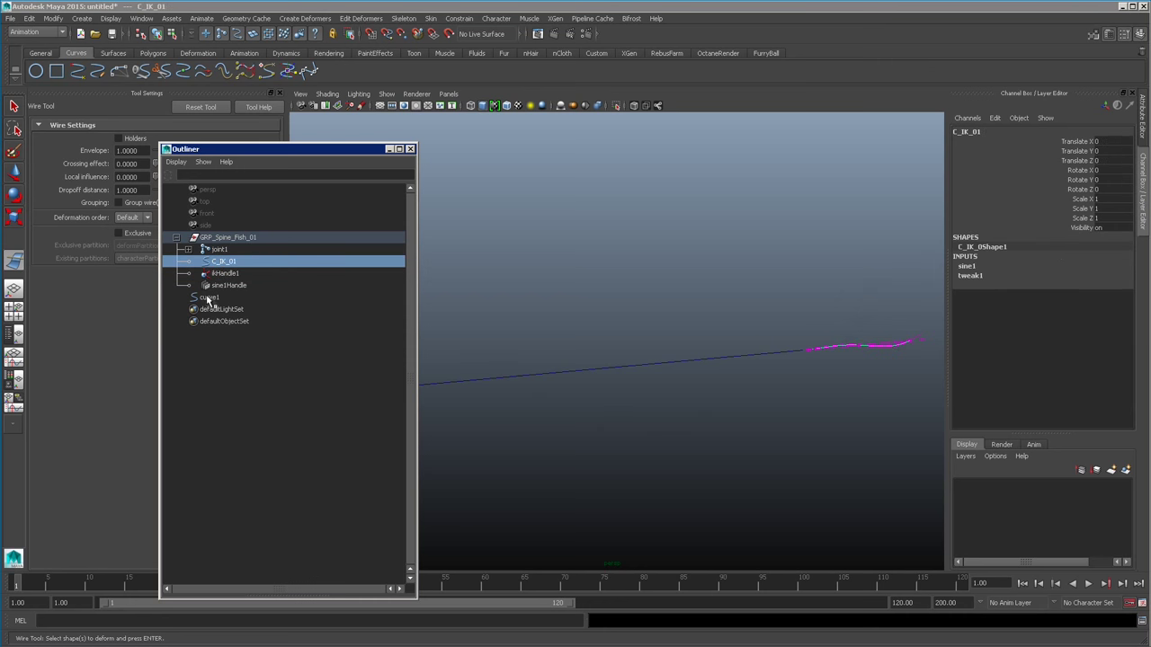
- Rename the long path curve, curve1, as C_Path_01
click(207, 298)
click(985, 132)
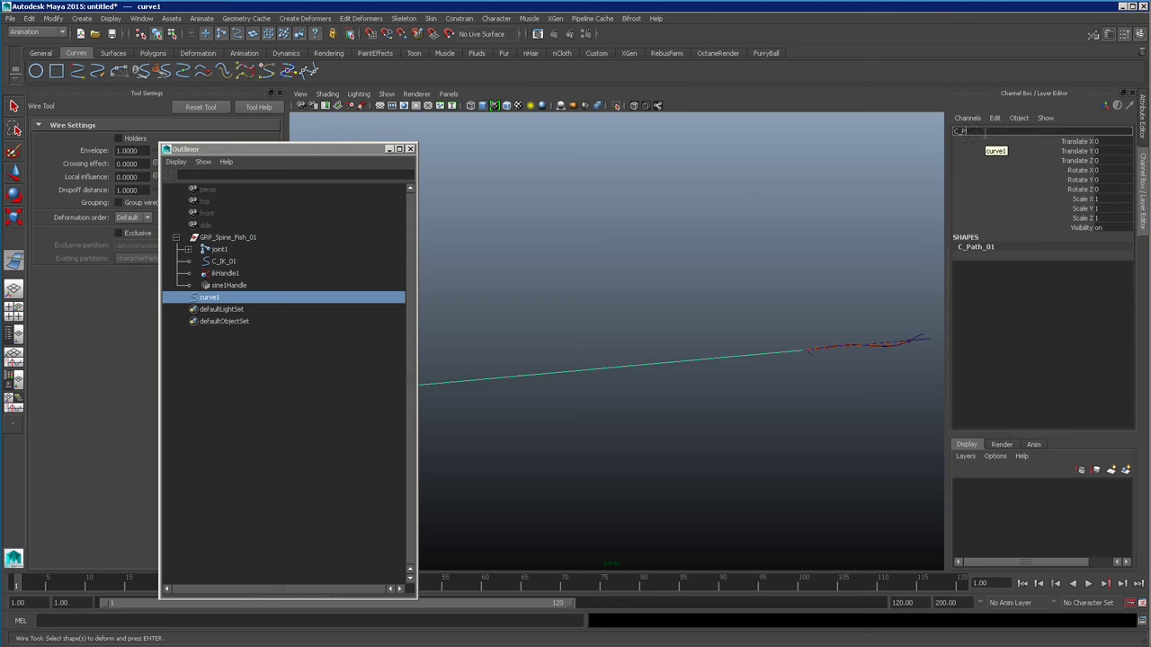
text(C_Path_01)
key(Return)
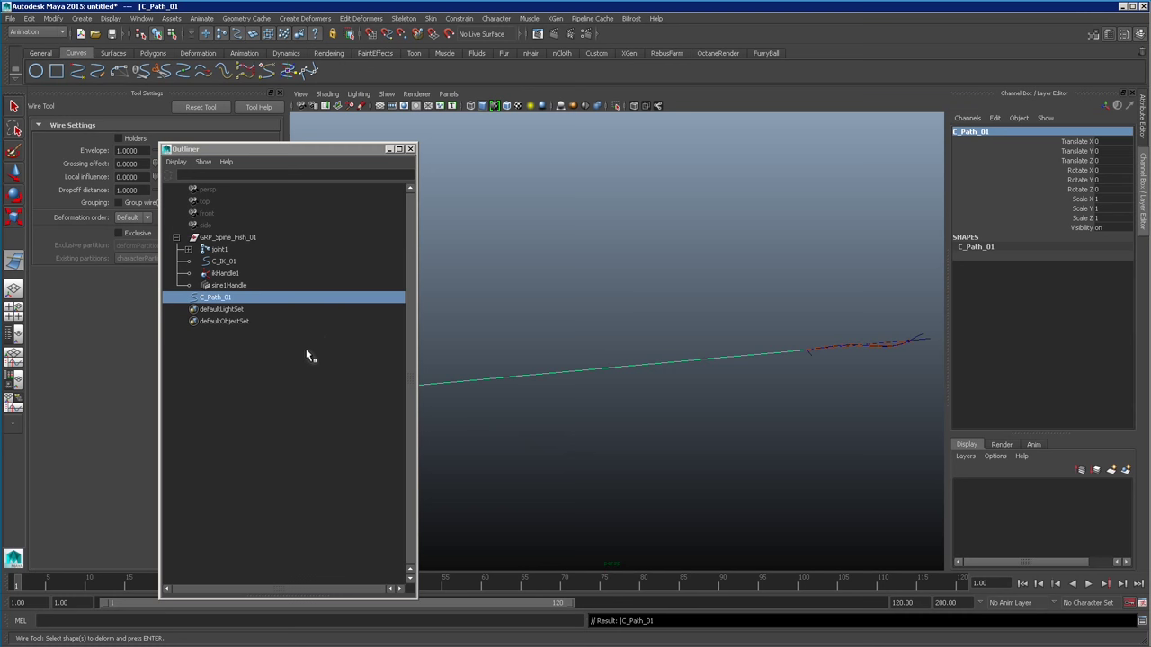
- Create a wire deformer with C_IK_01 as the deformed shape and C_Path_01 as the wire curve
click(223, 261)
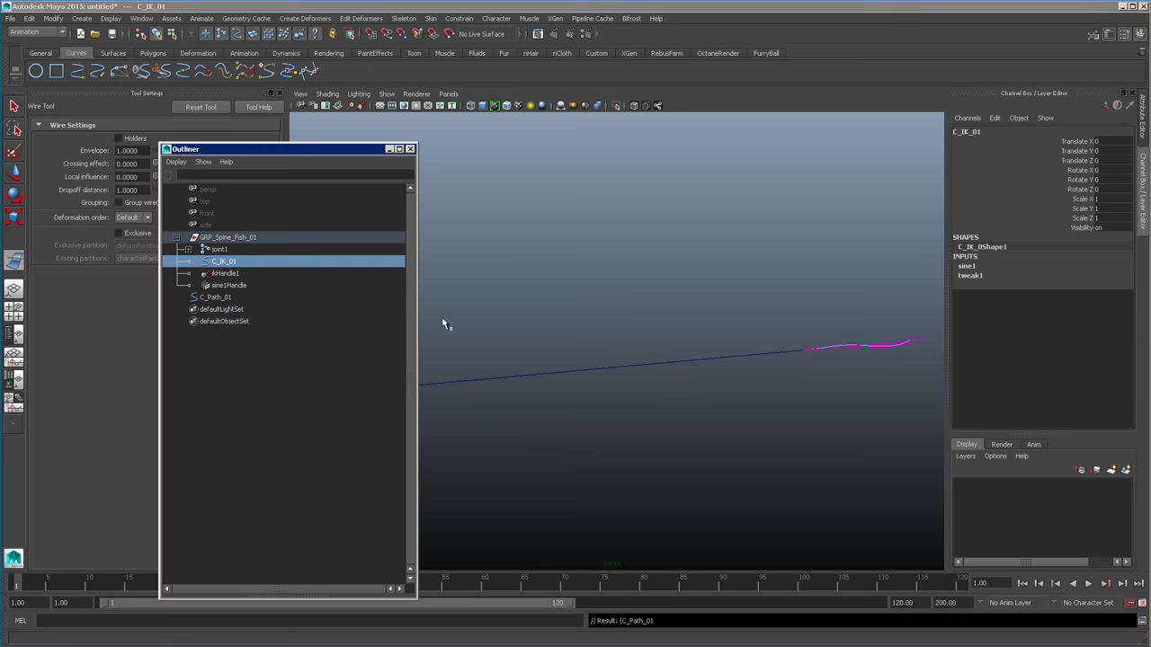
click(875, 383)
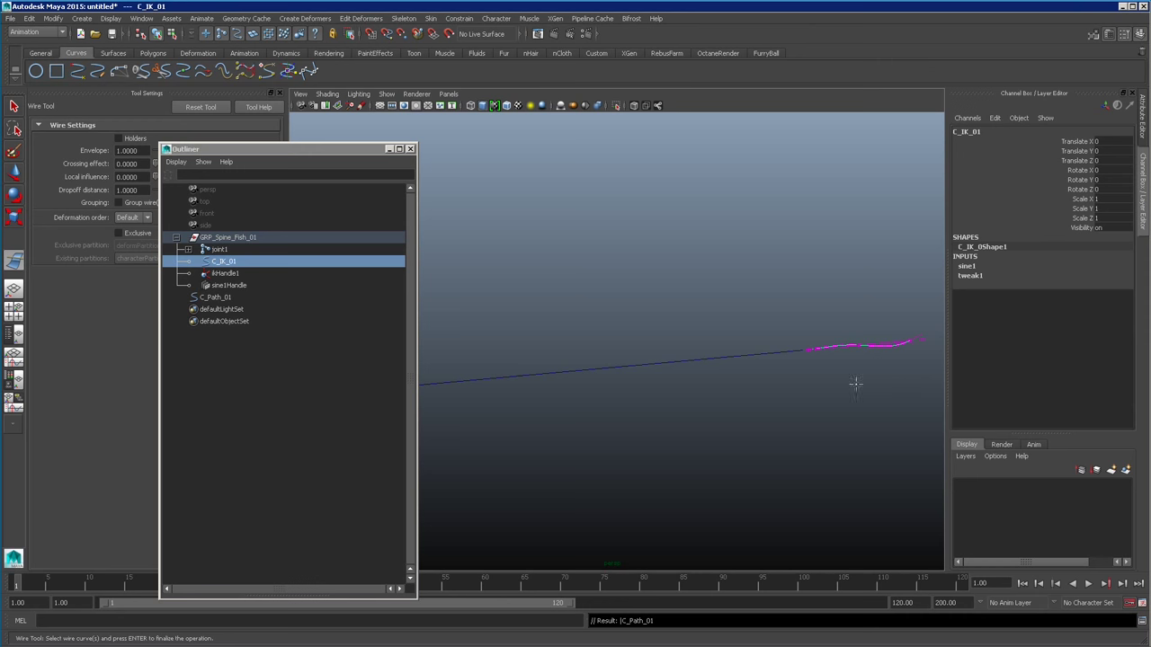
click(627, 368)
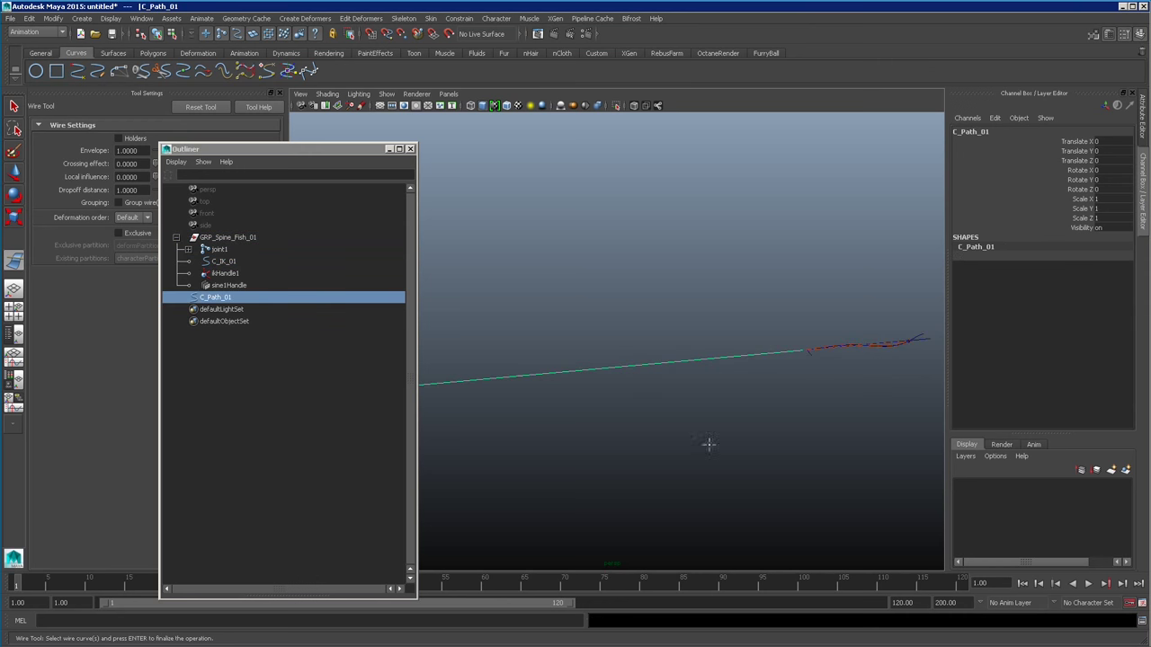
key(Return)
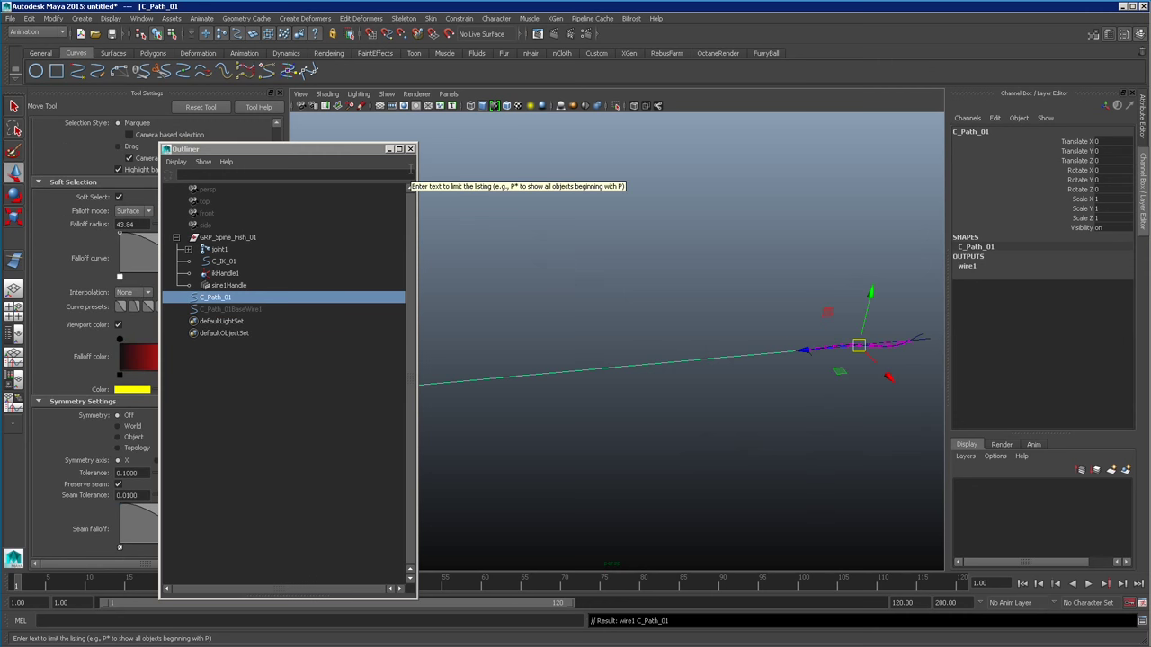
- Examine the wire1 and sine1 deformer inputs on the C_IK_01 curve
click(225, 261)
click(970, 266)
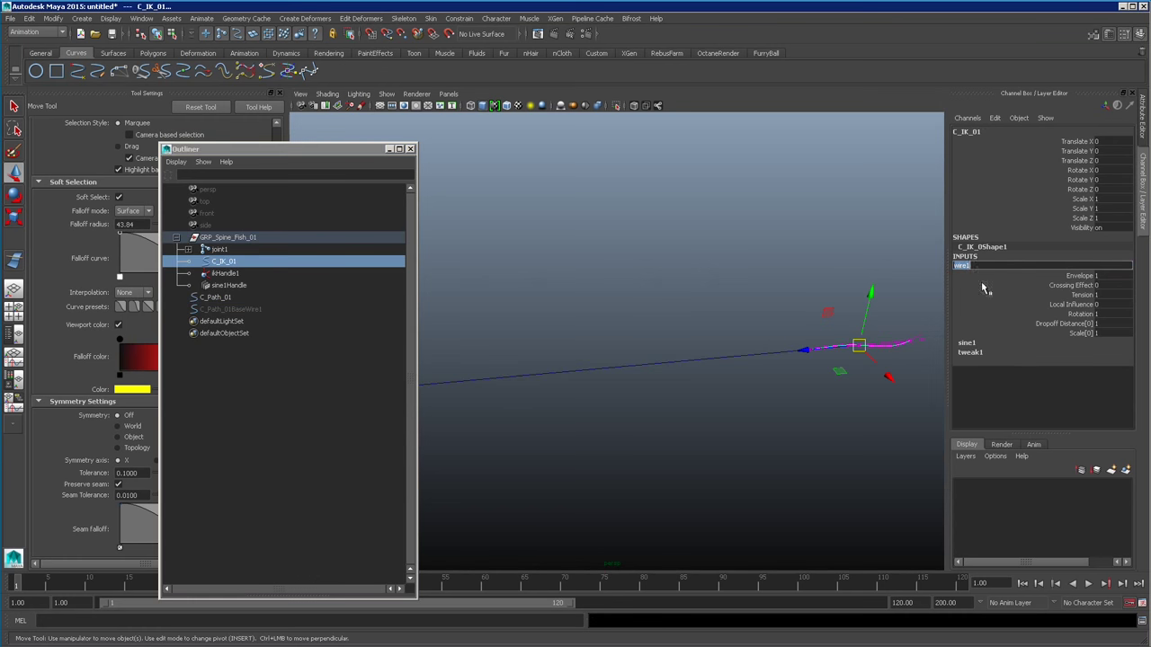
click(966, 344)
- Try moving the GRP_Spine_Fish_01 group along the Z axis of the path, and undo the moves
key(w)
click(220, 249)
click(231, 238)
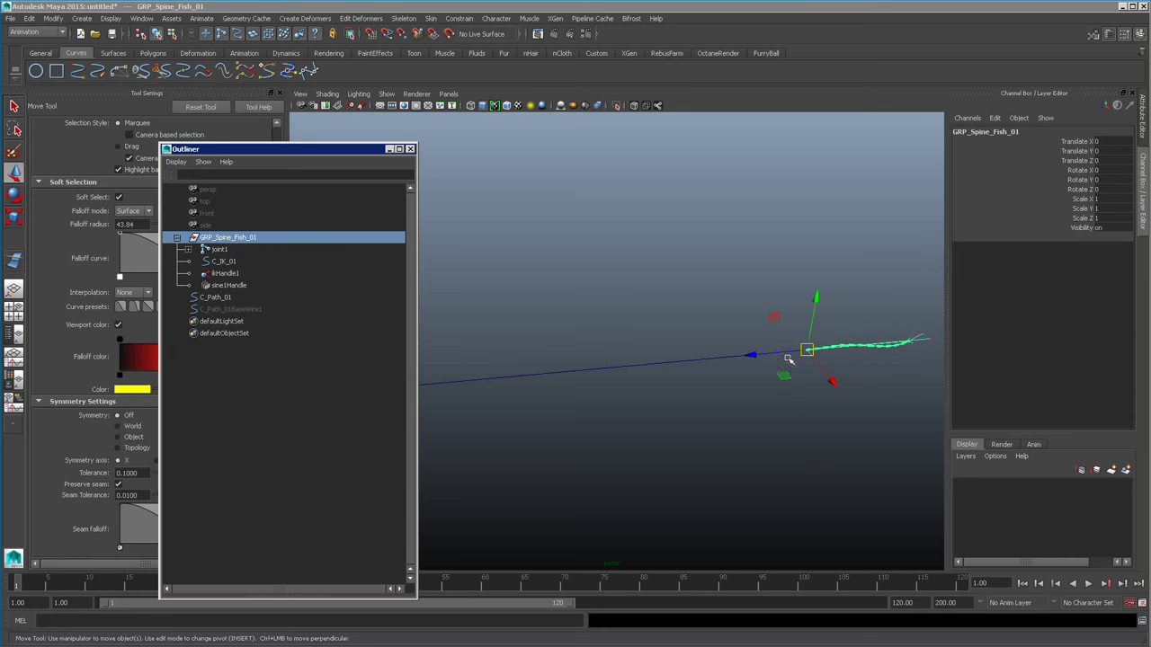
drag(762, 351, 788, 368)
key(ctrl+z)
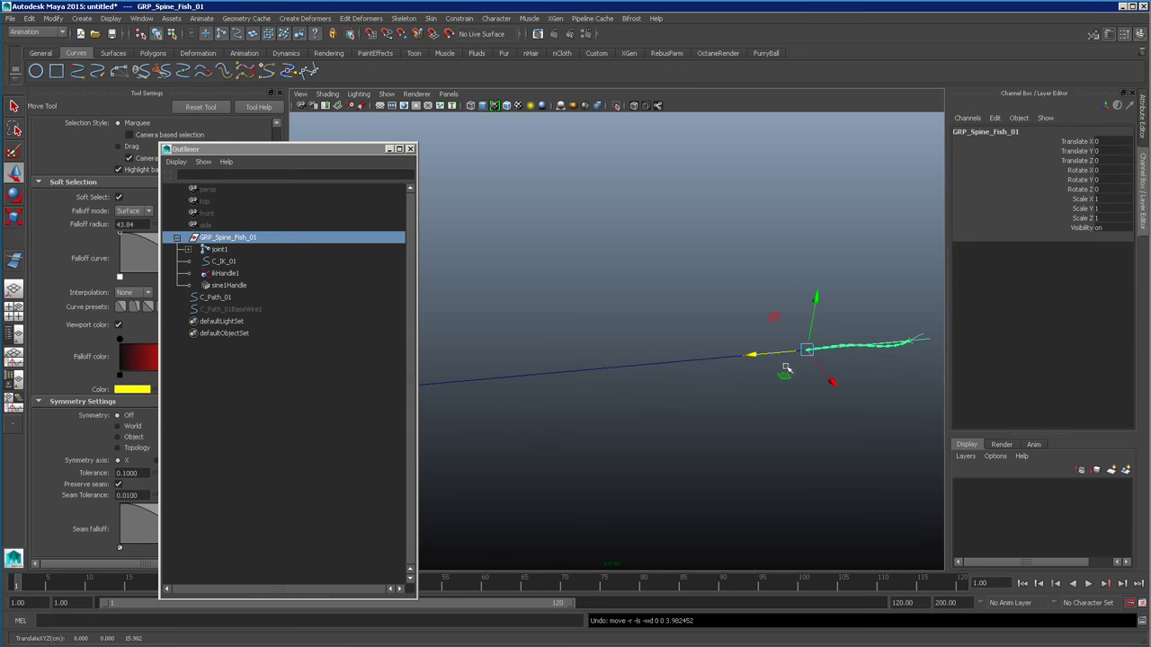
drag(276, 148, 253, 133)
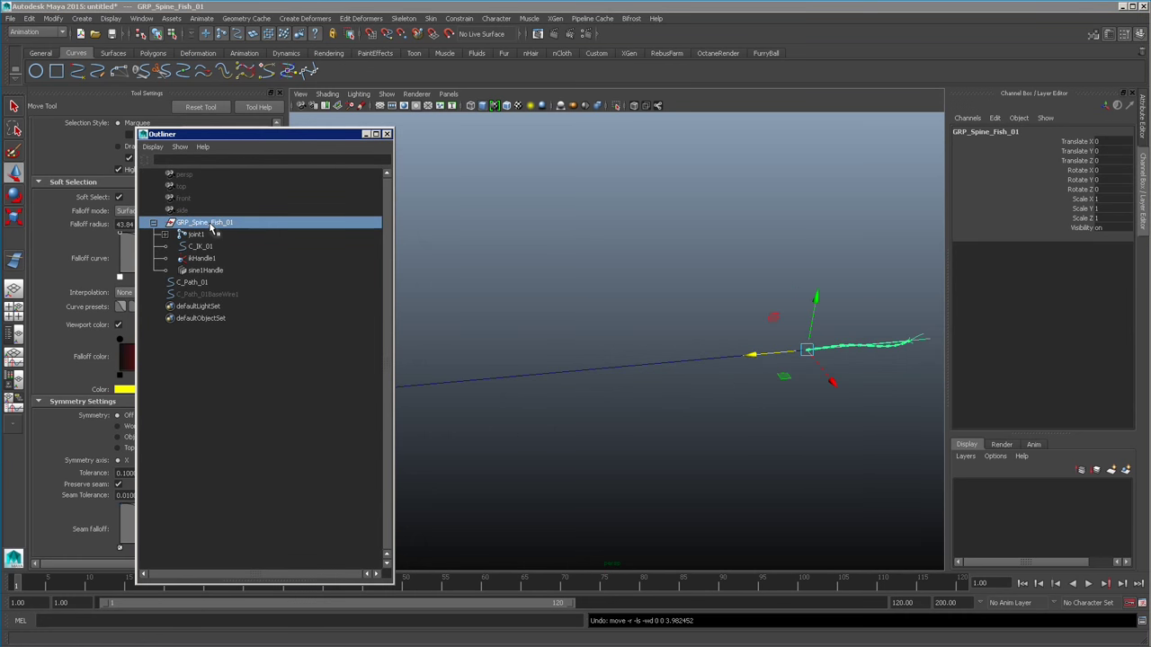
drag(759, 351, 478, 424)
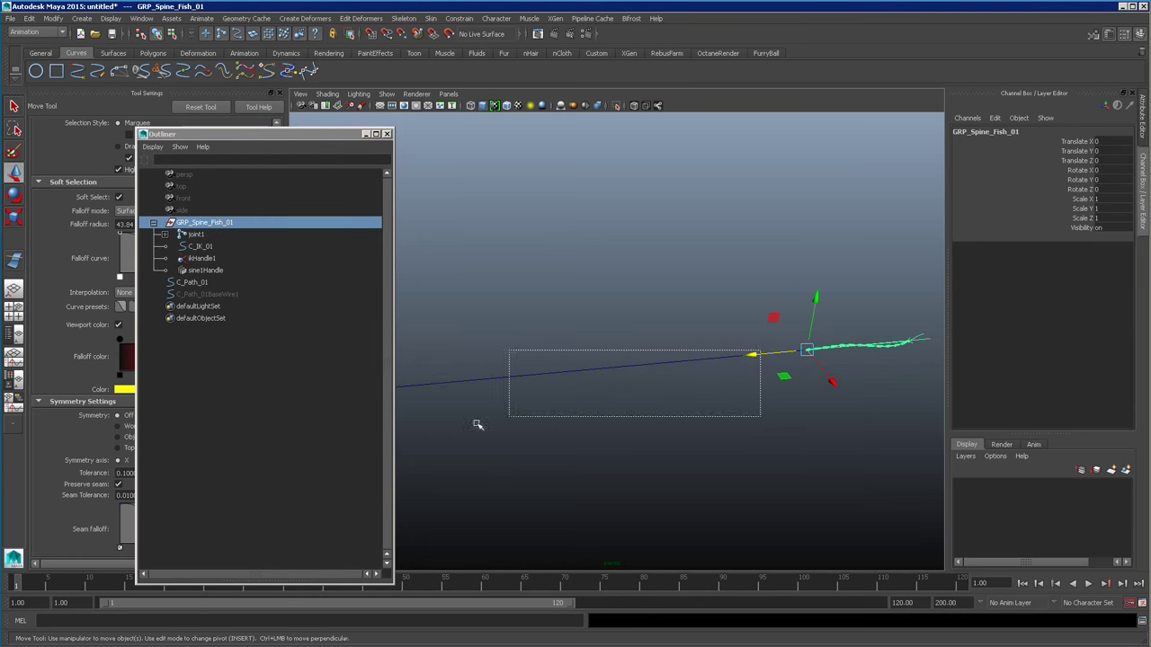
click(805, 367)
click(807, 351)
key(Up)
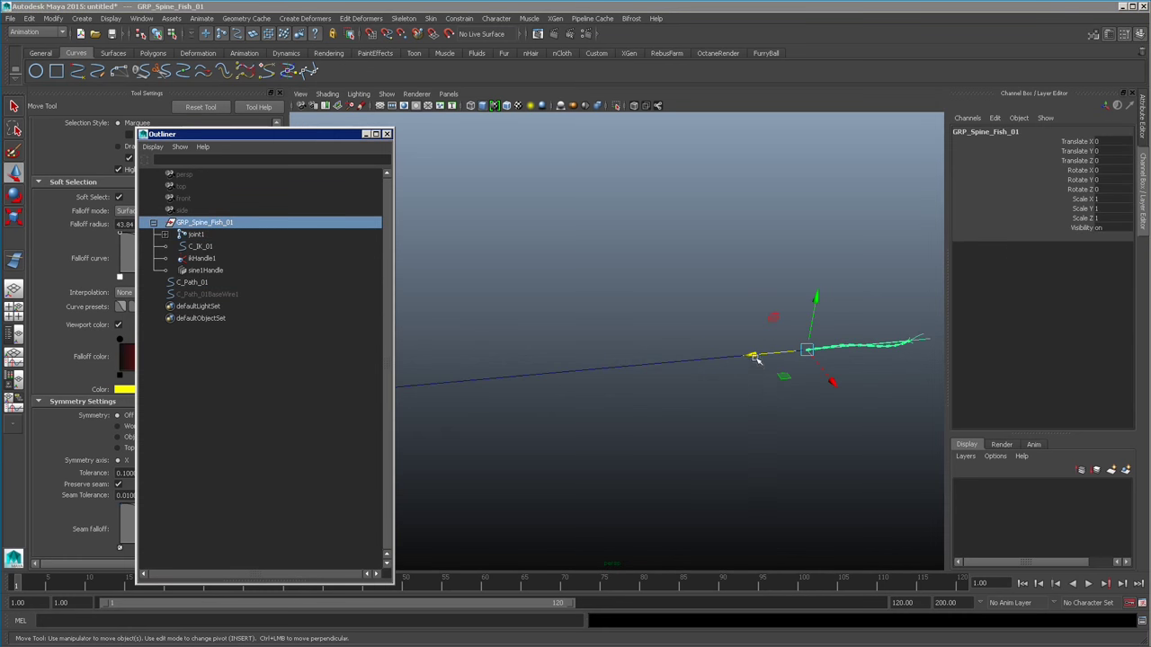
drag(756, 359, 714, 360)
key(ctrl+z)
- Key the Translate Z of GRP_Spine_Fish_01 at 0 on frame 1
click(1079, 160)
right_click(1075, 166)
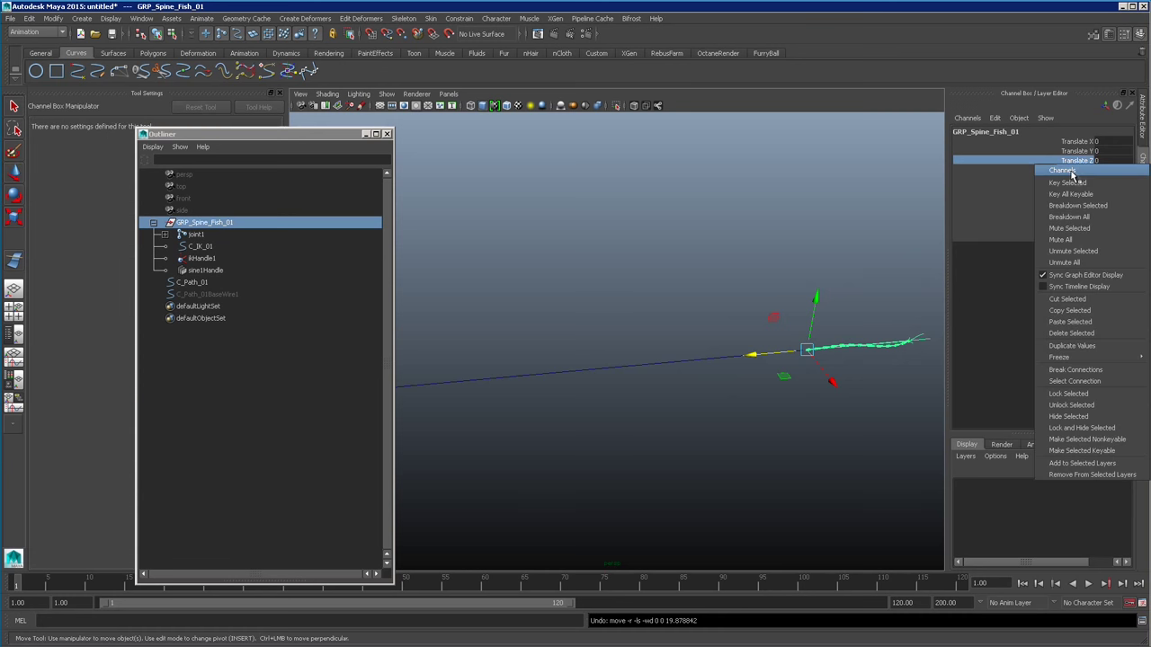
click(1069, 183)
- On frame 120, move GRP_Spine_Fish_01 to Translate Z 203.198 at the path's far end, key it, and play back the animation
drag(67, 585, 962, 585)
alt+middle_drag(729, 456, 784, 452)
alt+right_drag(785, 452, 735, 410)
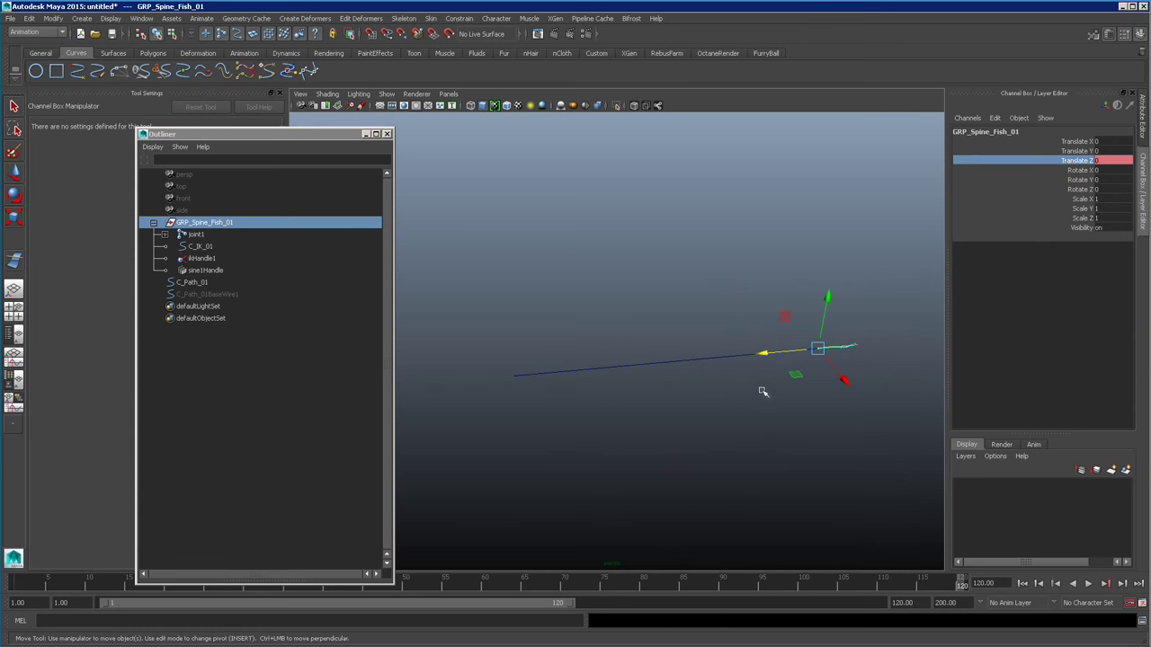
drag(762, 356, 462, 420)
key(ctrl+z)
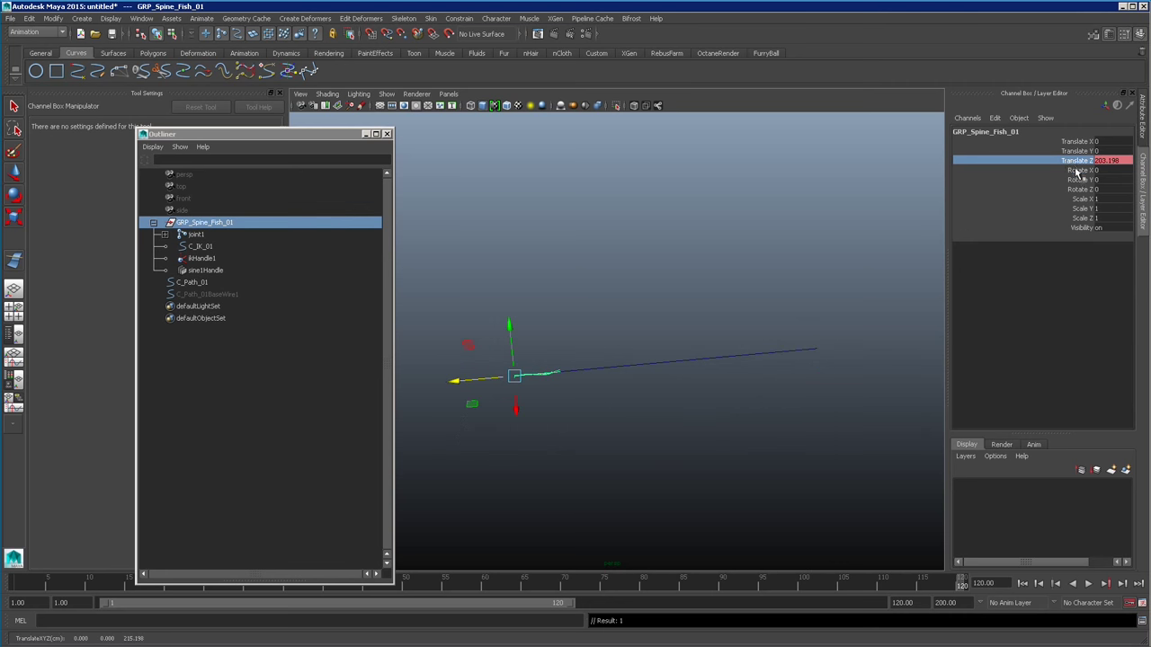
key(alt+v)
drag(643, 584, 16, 584)
- Pull the middle control vertices of C_Path_01 down into a dip with soft selection
click(699, 378)
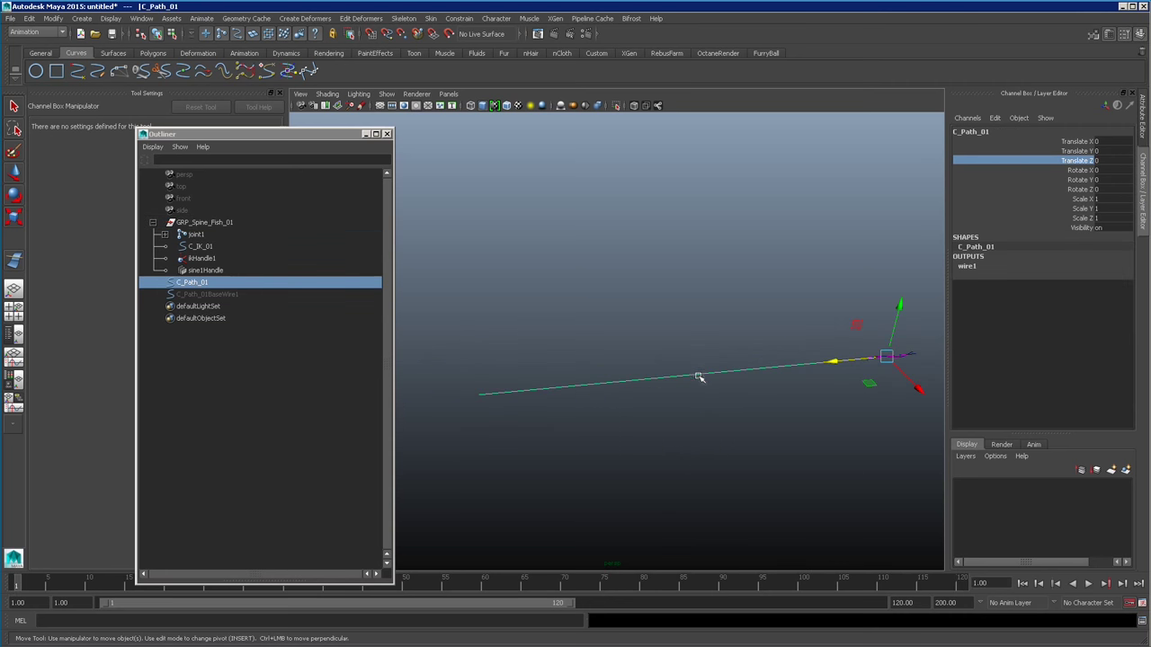
right_drag(698, 374, 671, 374)
click(718, 373)
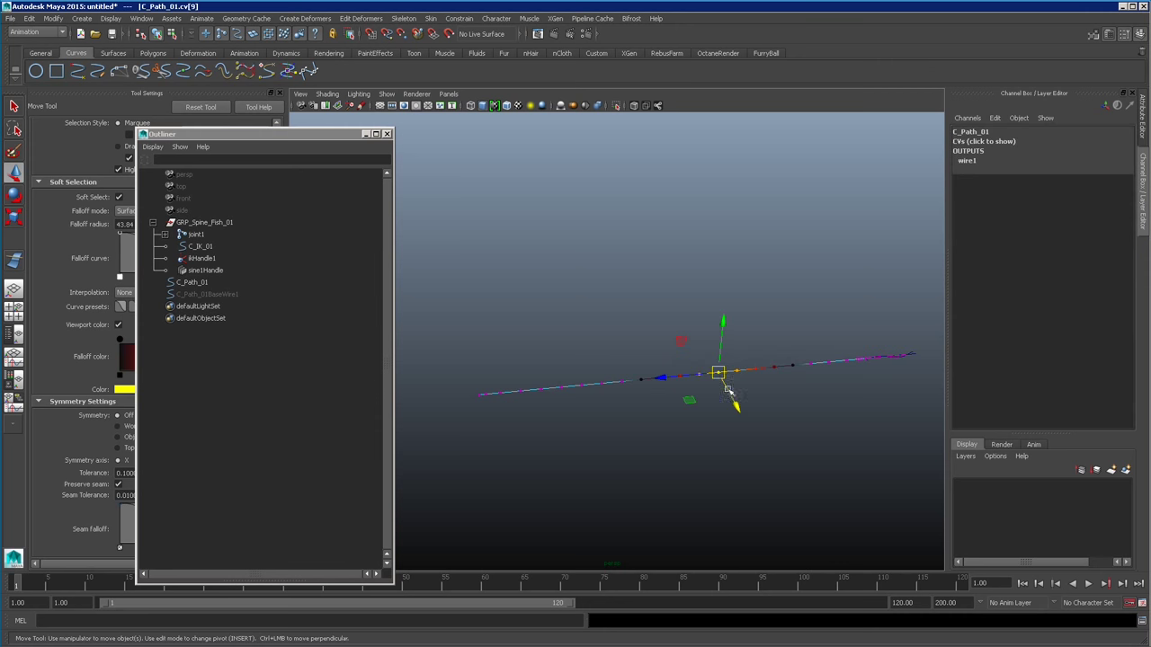
drag(724, 324, 785, 388)
alt+middle_drag(807, 409, 711, 437)
alt+right_drag(710, 437, 811, 478)
alt+drag(811, 478, 814, 436)
drag(793, 393, 813, 418)
key(ctrl+z)
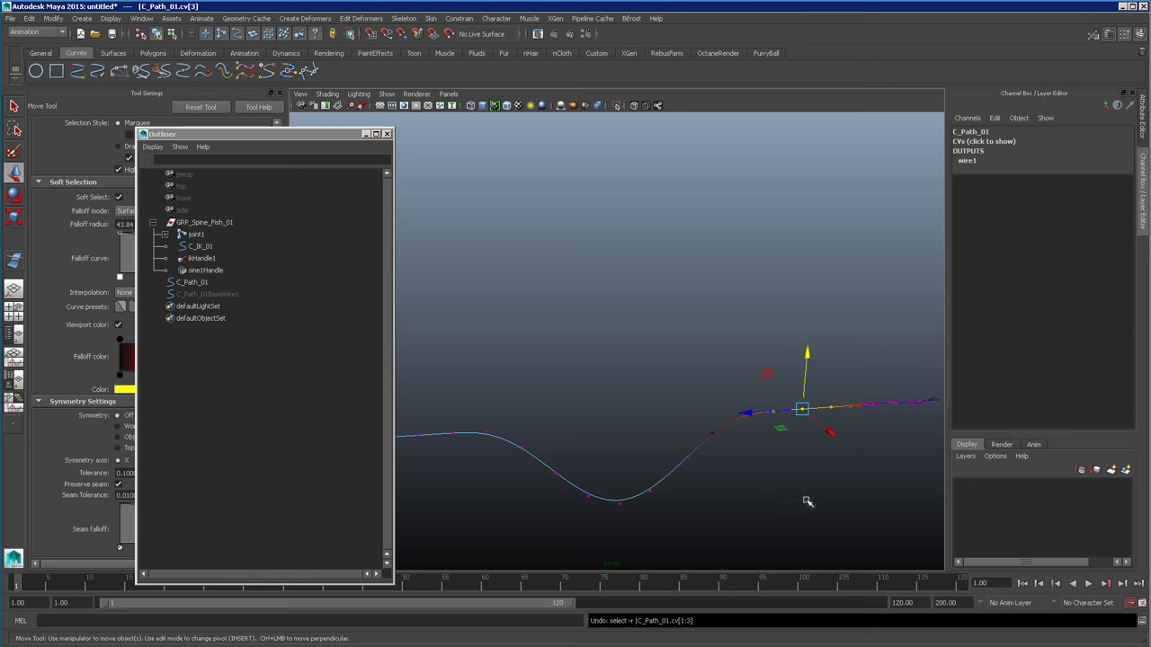
- Reduce the soft-selection radius to 29.38 and shape further waves along C_Path_01 by moving its control vertices vertically
drag(737, 408, 727, 488)
key(b)
key(ctrl+z)
drag(755, 450, 722, 424)
alt+drag(840, 445, 746, 429)
drag(528, 393, 586, 454)
scroll(584, 458, down, 3)
drag(585, 329, 586, 359)
drag(486, 371, 548, 414)
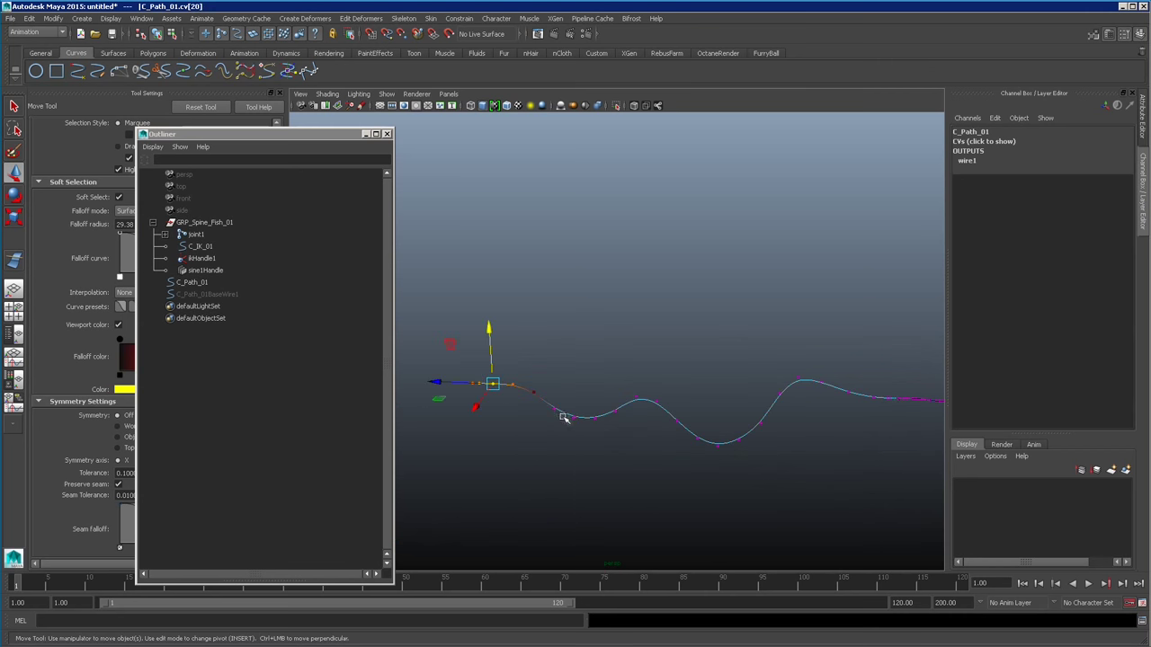
- Adjust the depth of C_Path_01's main middle dip by moving control vertices 9 and 10 vertically
alt+drag(529, 483, 706, 509)
drag(765, 448, 683, 419)
alt+right_drag(685, 419, 781, 440)
alt+middle_drag(753, 449, 775, 475)
alt+right_drag(775, 474, 710, 455)
alt+drag(711, 455, 715, 461)
drag(708, 384, 737, 409)
drag(720, 344, 724, 414)
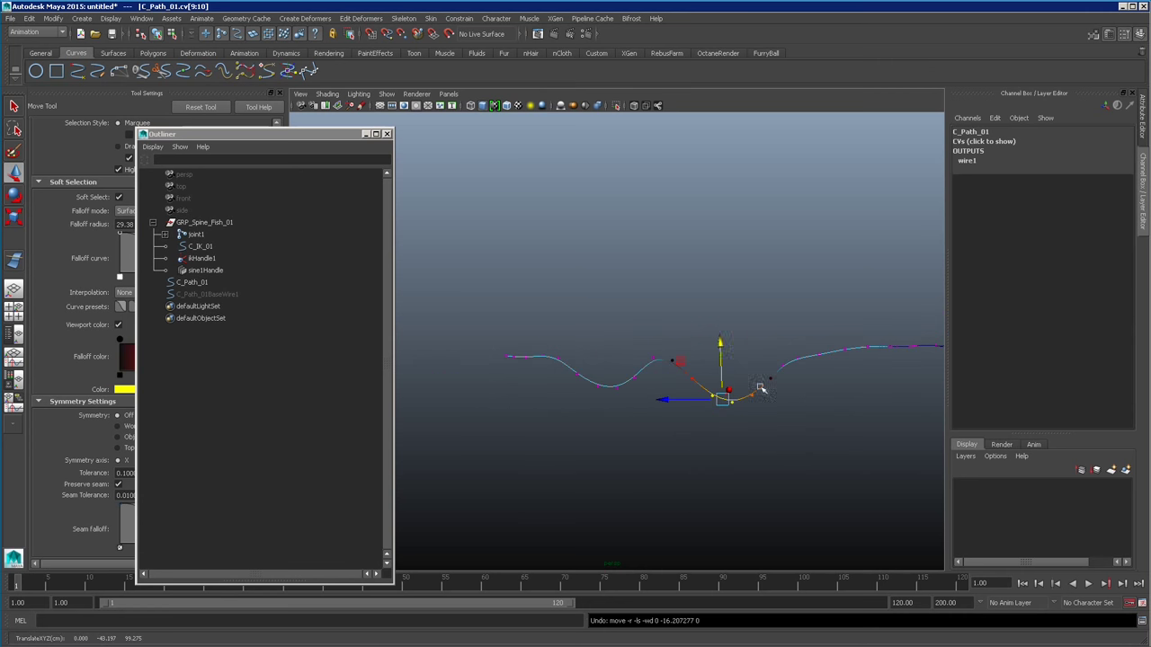
- Return C_Path_01 to object mode and play the animation to check how the spine follows the wavy path
alt+drag(722, 342, 780, 510)
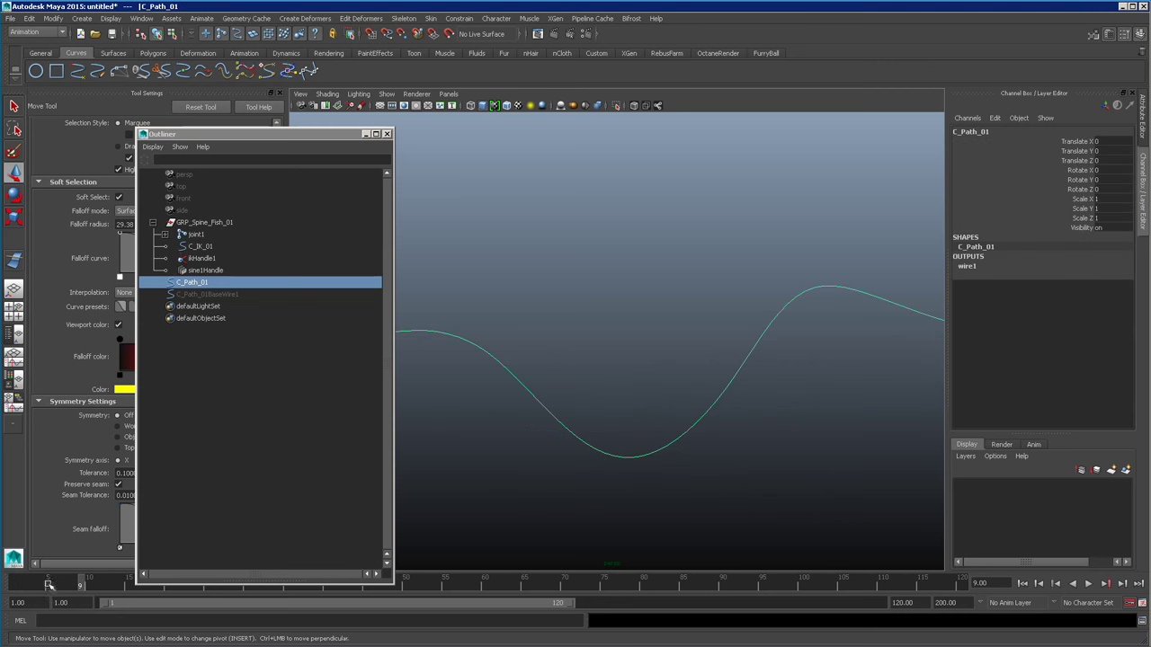
key(alt+v)
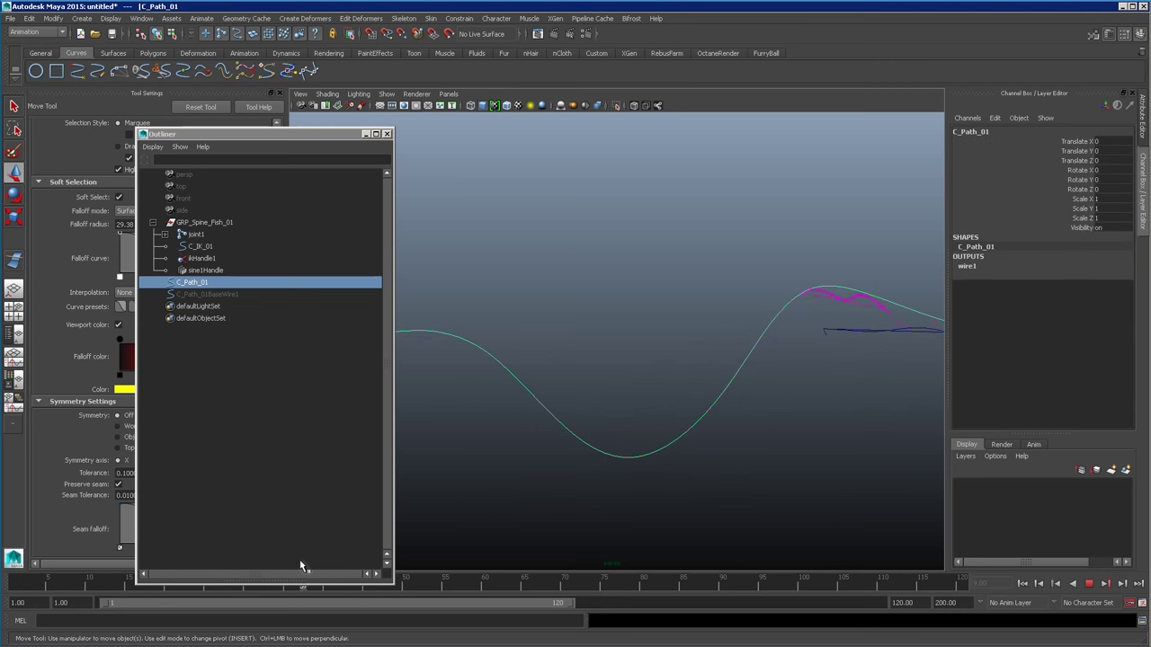
- Play the animation while viewing the spine and C_Path_01 from another angle to check how closely they align
key(alt+v)
alt+drag(410, 519, 672, 379)
key(alt+v)
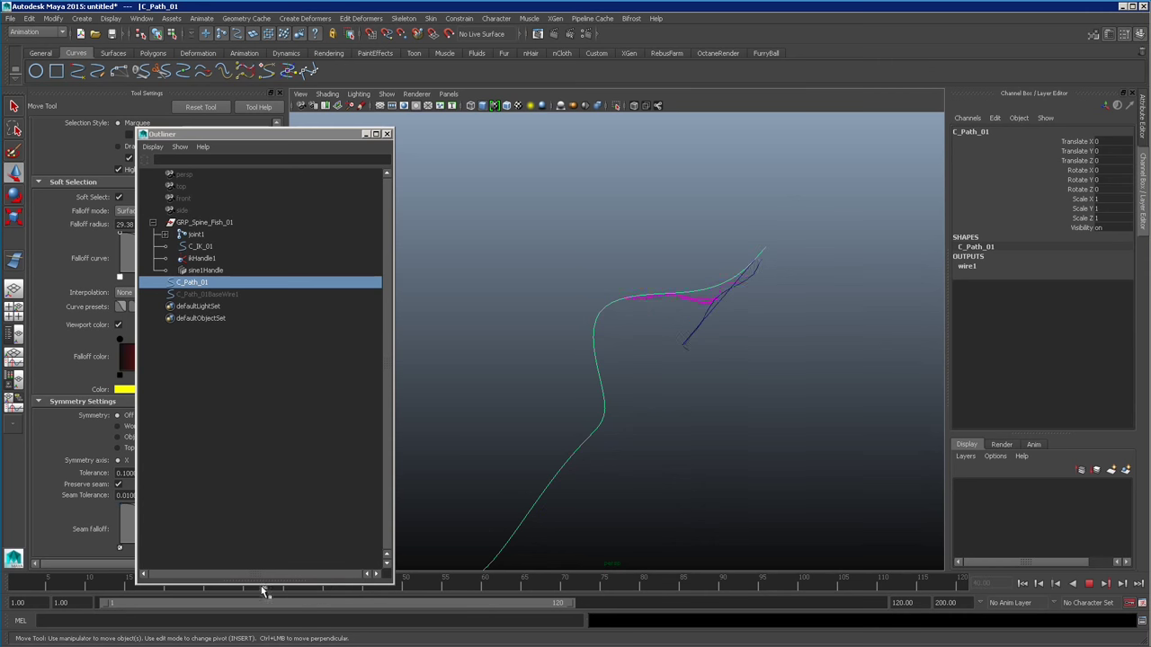
key(alt+v)
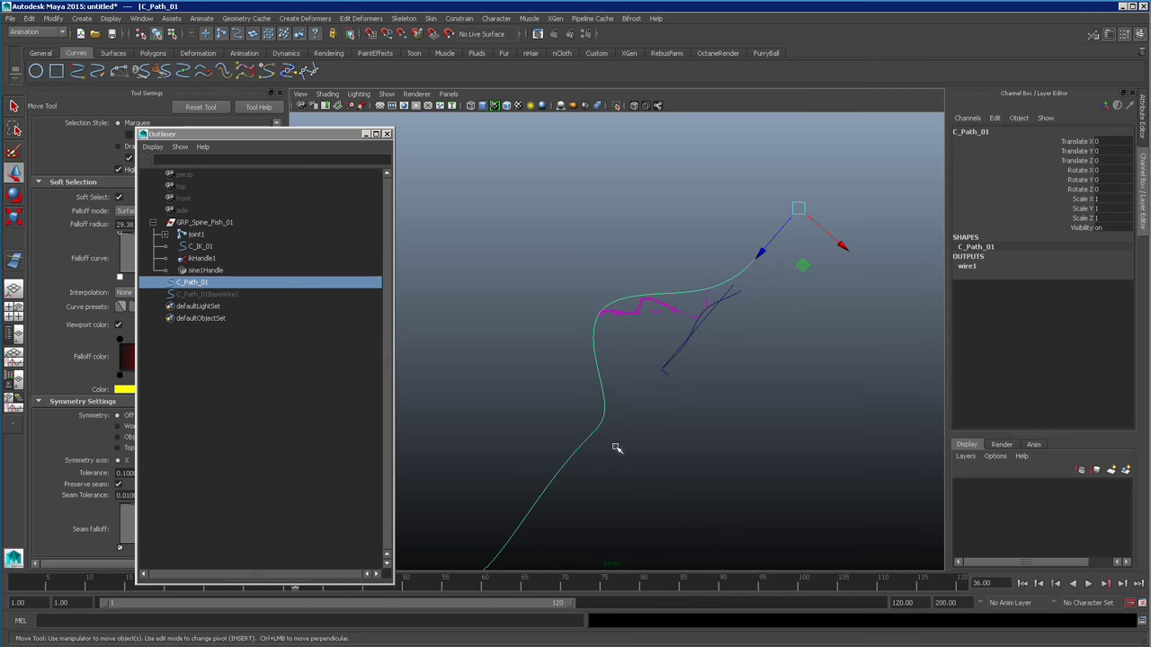
- Inspect the wire1 settings of C_Path_01 and compare the path curve with its base wire C_Path_01BaseWire1
click(965, 267)
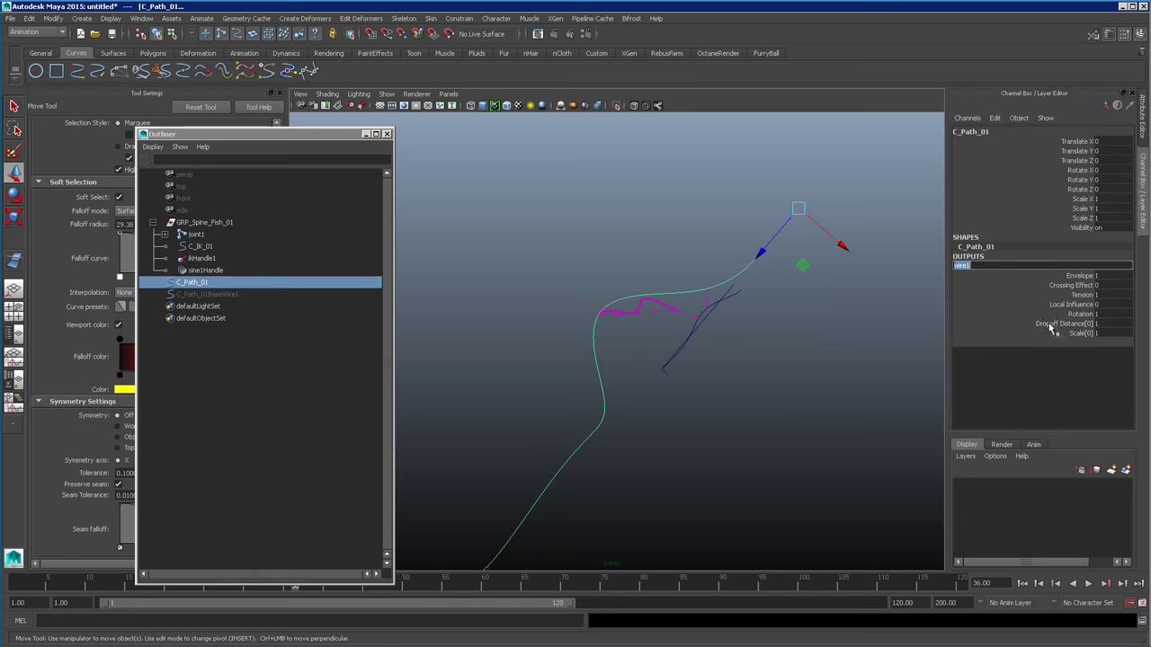
click(270, 399)
click(193, 282)
alt+drag(636, 488, 769, 458)
click(207, 294)
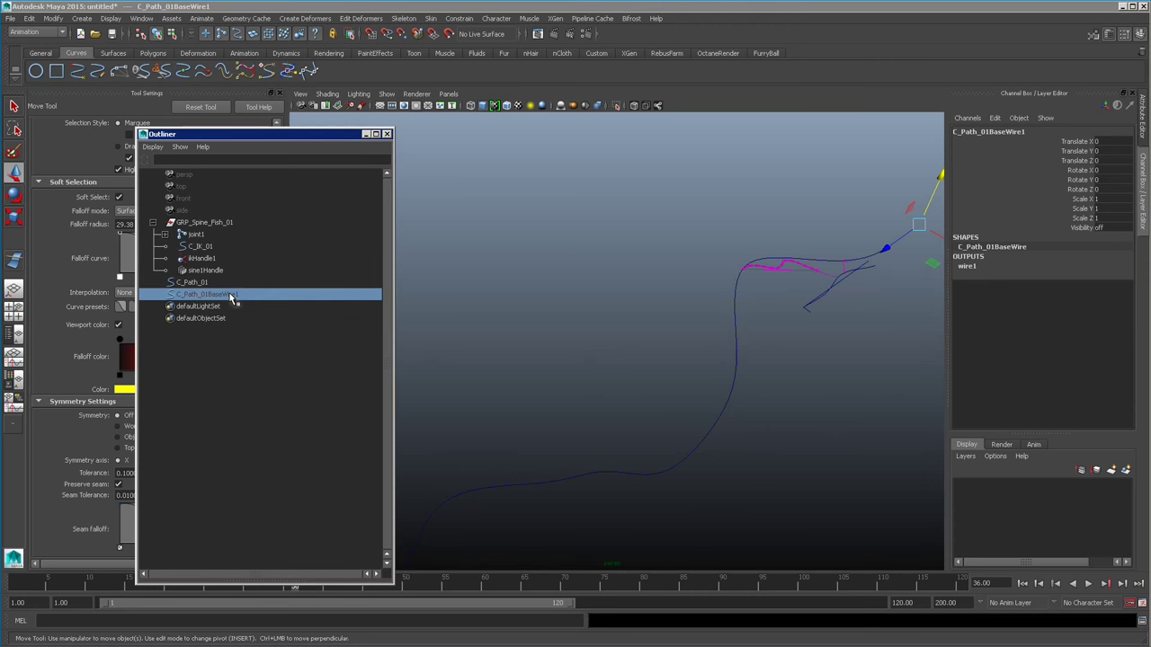
click(201, 283)
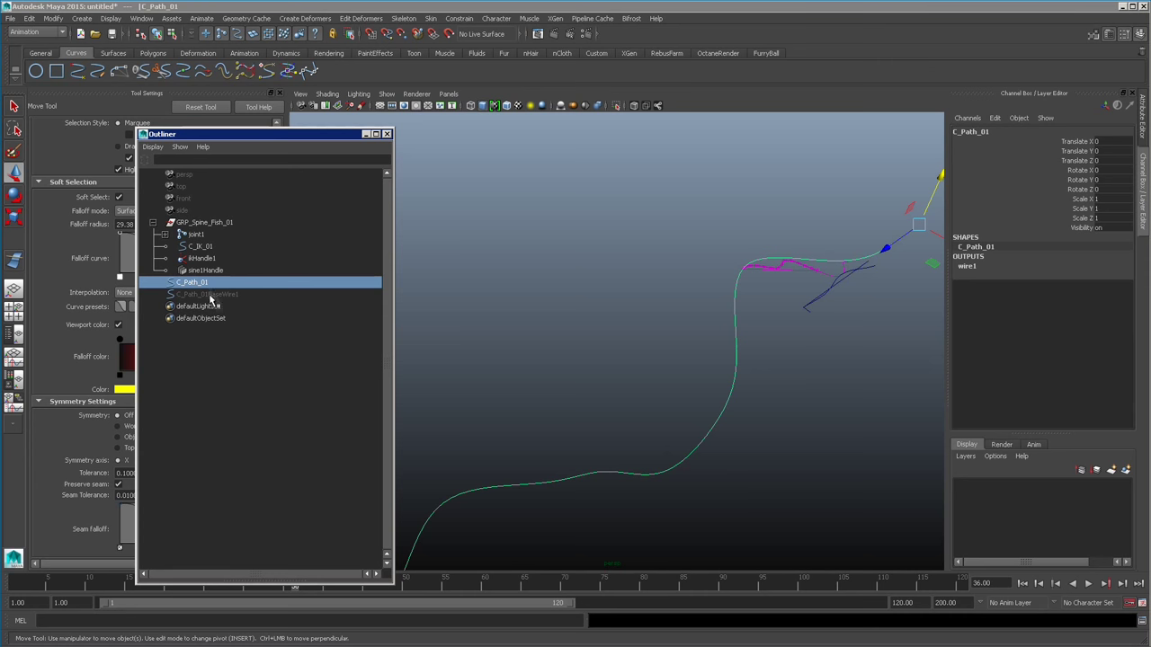
click(212, 295)
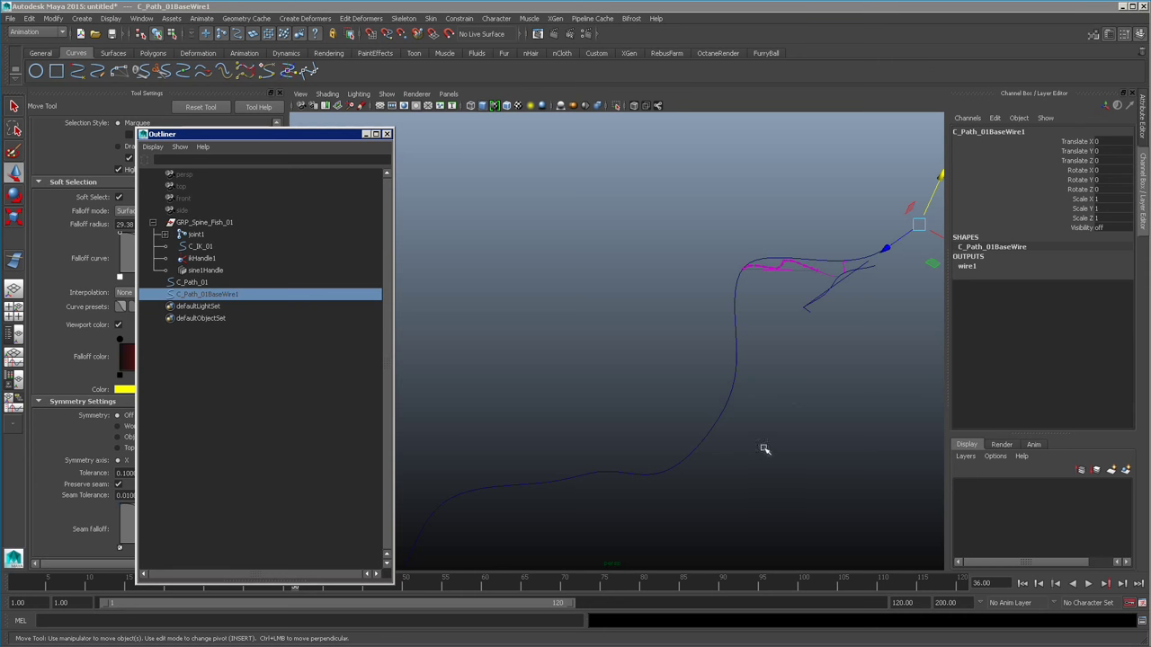
click(183, 283)
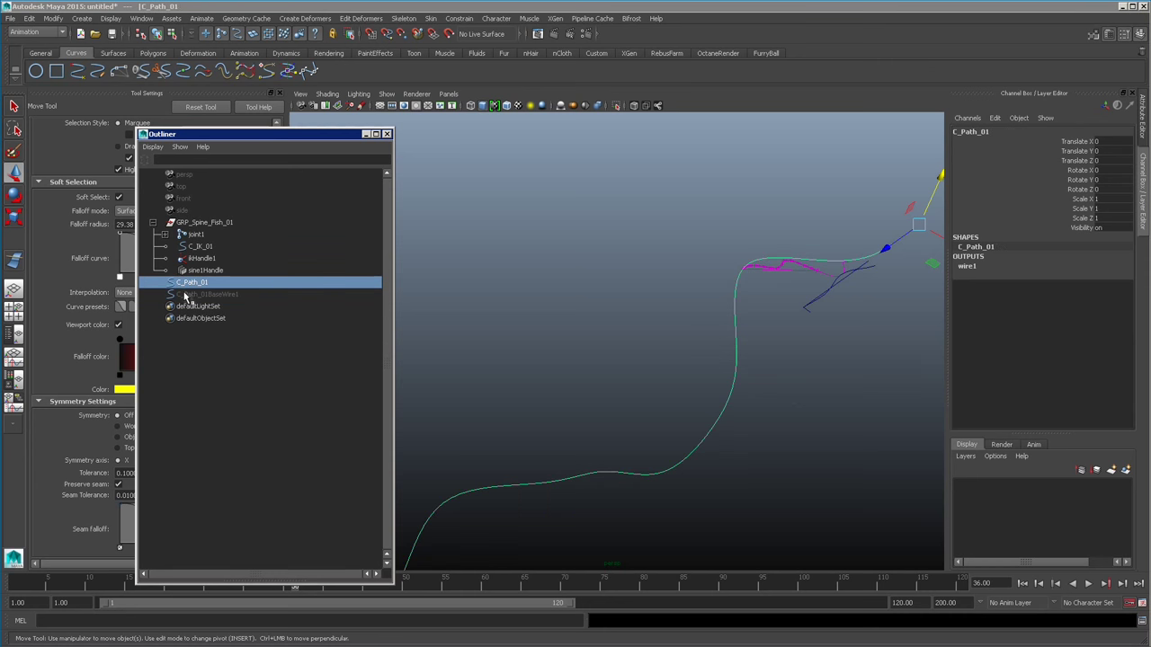
click(217, 297)
click(198, 284)
alt+drag(833, 462, 822, 438)
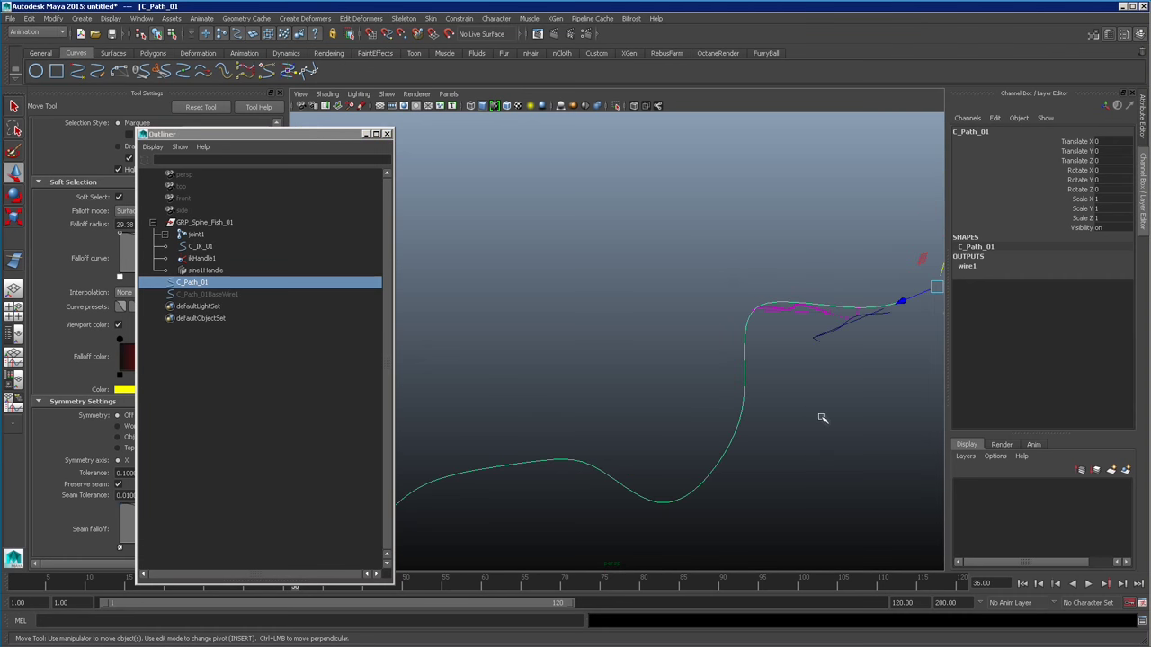
- Set the wire1 deformer's Dropoff Distance to 50 so the spine follows C_Path_01 more closely
click(971, 266)
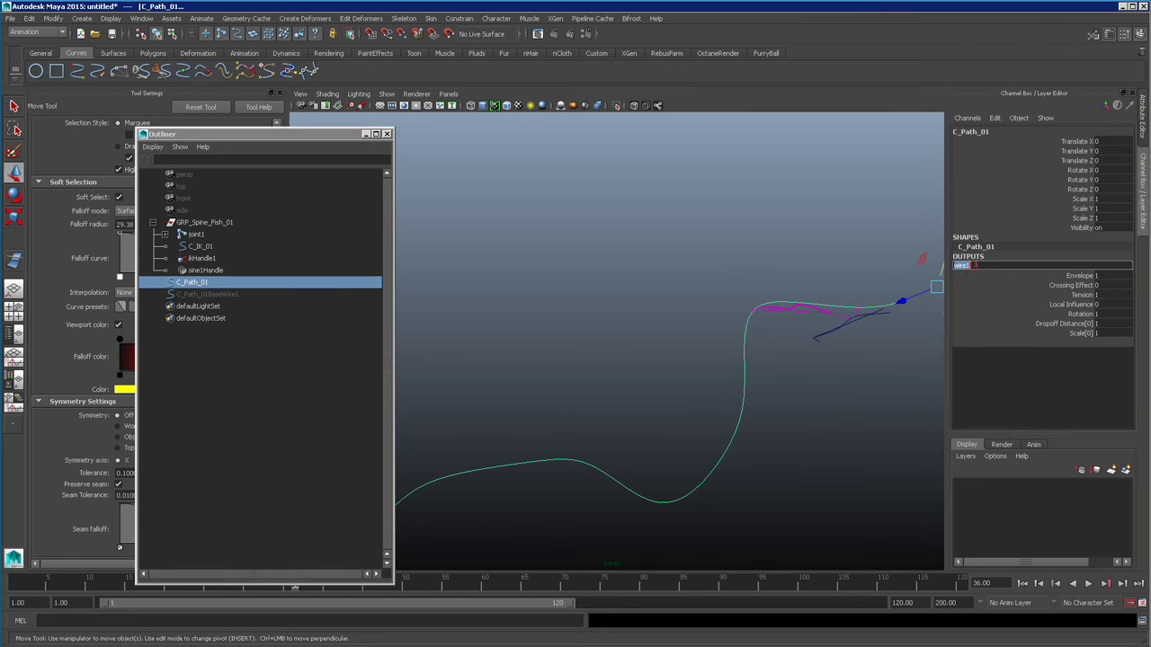
alt+drag(786, 460, 697, 449)
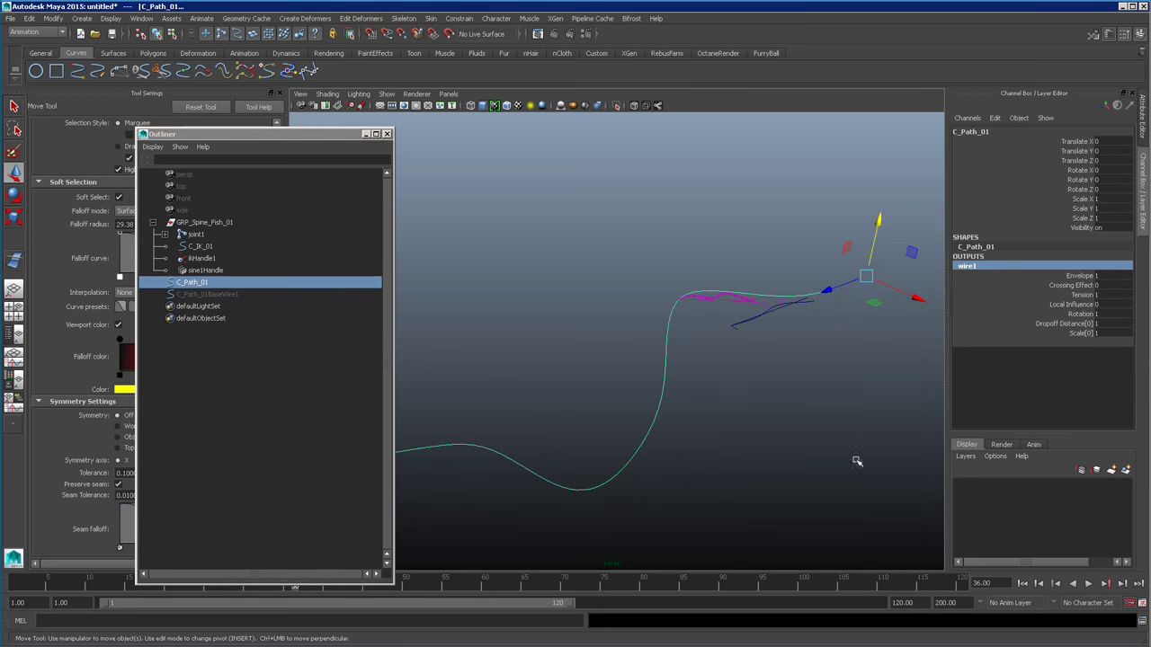
click(1080, 324)
alt+drag(785, 455, 795, 509)
drag(295, 586, 350, 589)
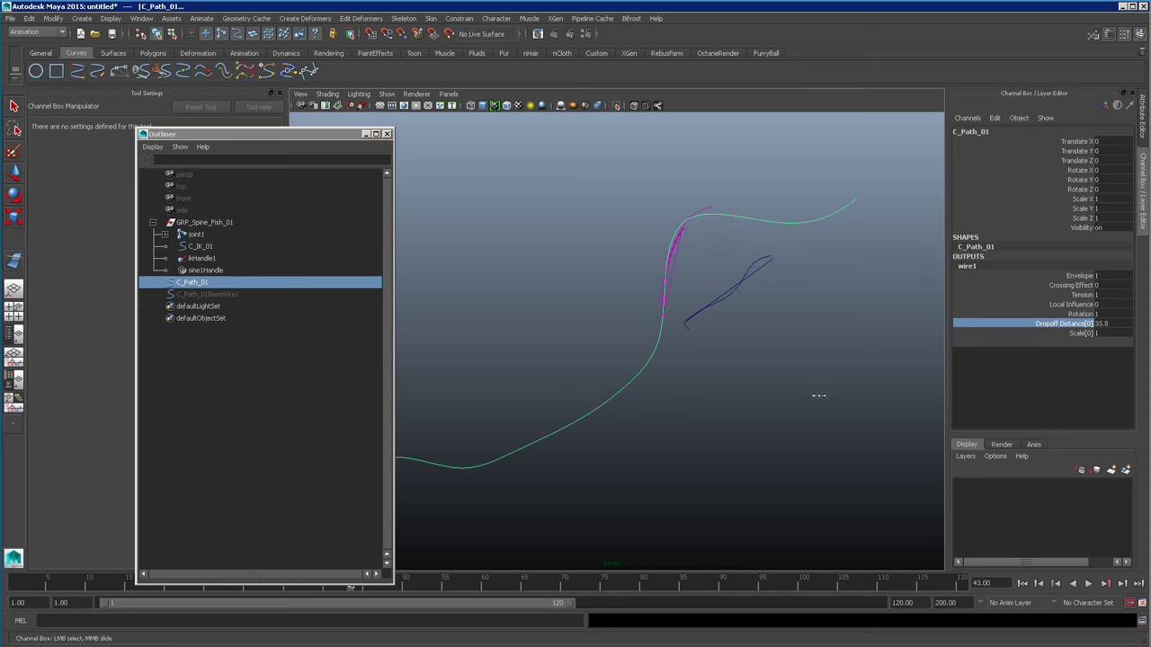
click(1110, 323)
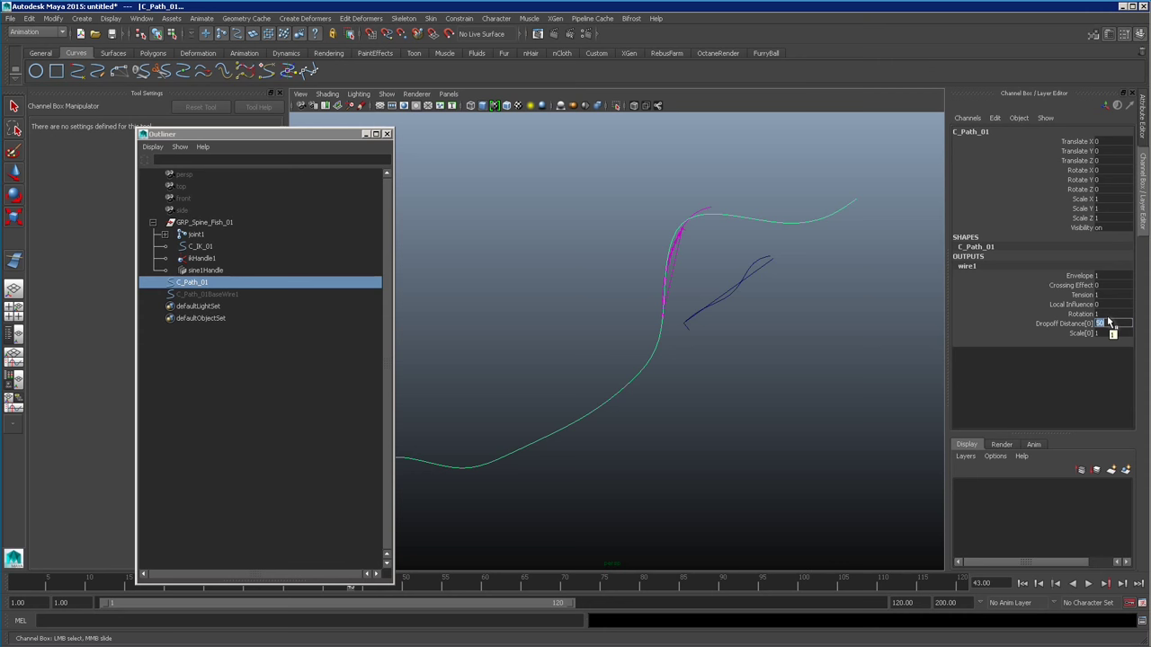
- Play and scrub the animation from several angles to examine how the spine follows the path's waves
key(alt+v)
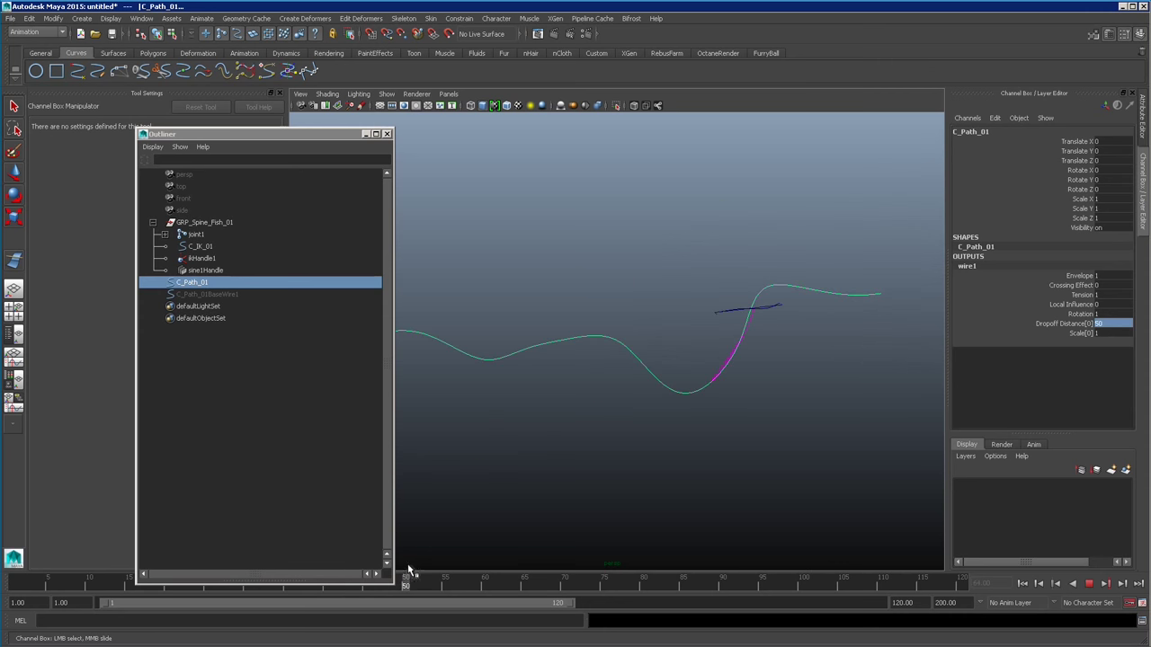
key(alt+v)
alt+right_drag(616, 453, 890, 467)
alt+drag(780, 476, 721, 465)
alt+middle_drag(720, 466, 528, 441)
alt+drag(652, 494, 673, 471)
key(alt+v)
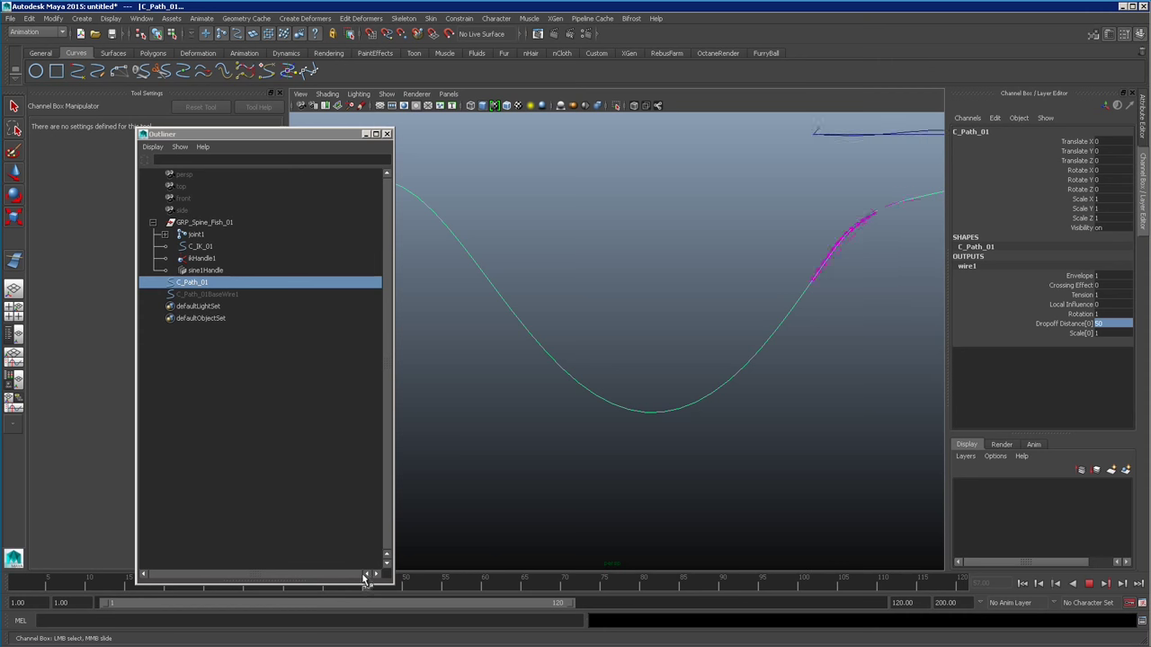
key(alt+v)
alt+drag(584, 483, 652, 481)
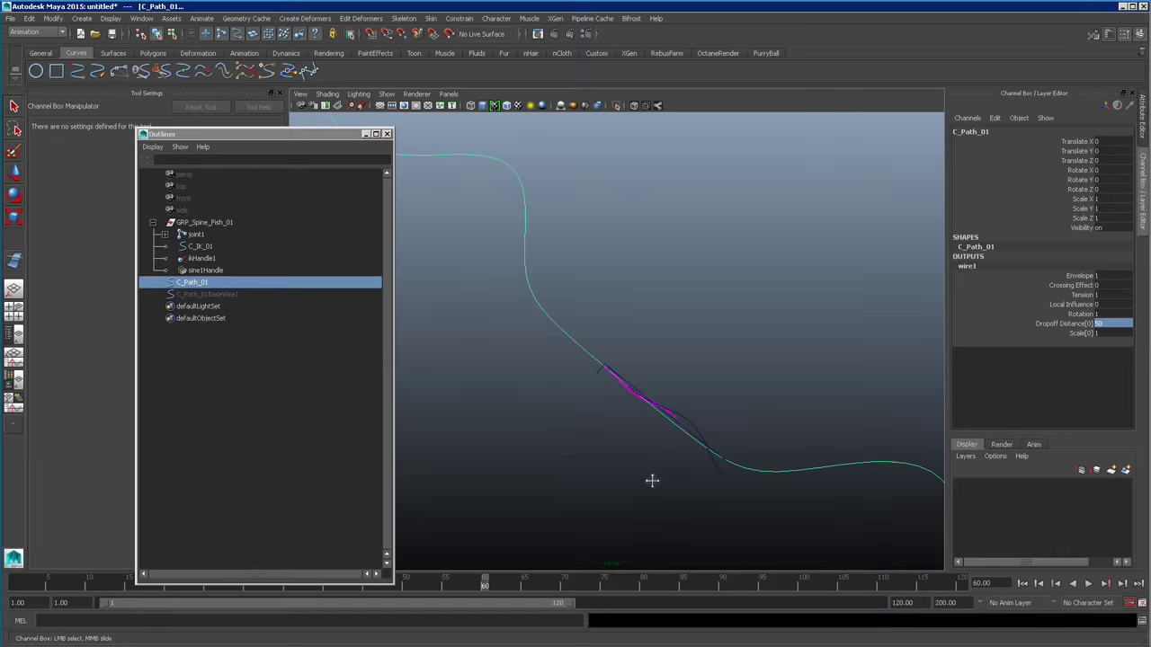
click(57, 586)
key(alt+v)
mouse_move(303, 589)
mouse_down()
mouse_move(530, 562)
mouse_move(508, 566)
mouse_up()
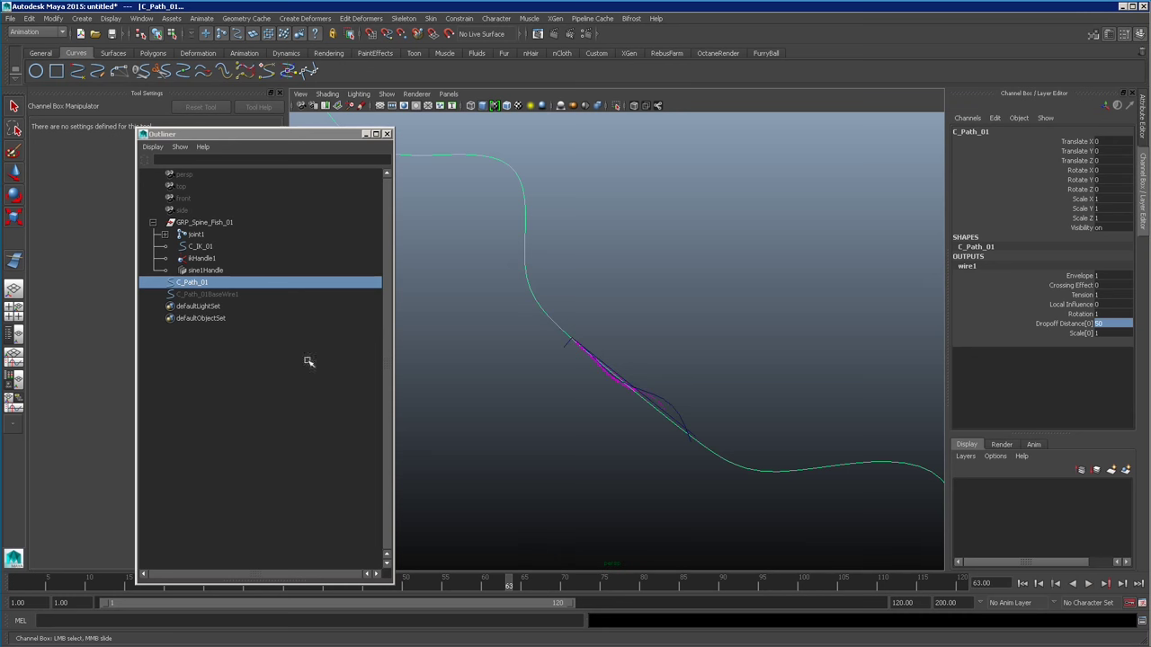
- Set the sine1 deformer's Amplitude to 0.5 and play the animation to judge the stronger spine wave
click(205, 270)
key(w)
click(979, 267)
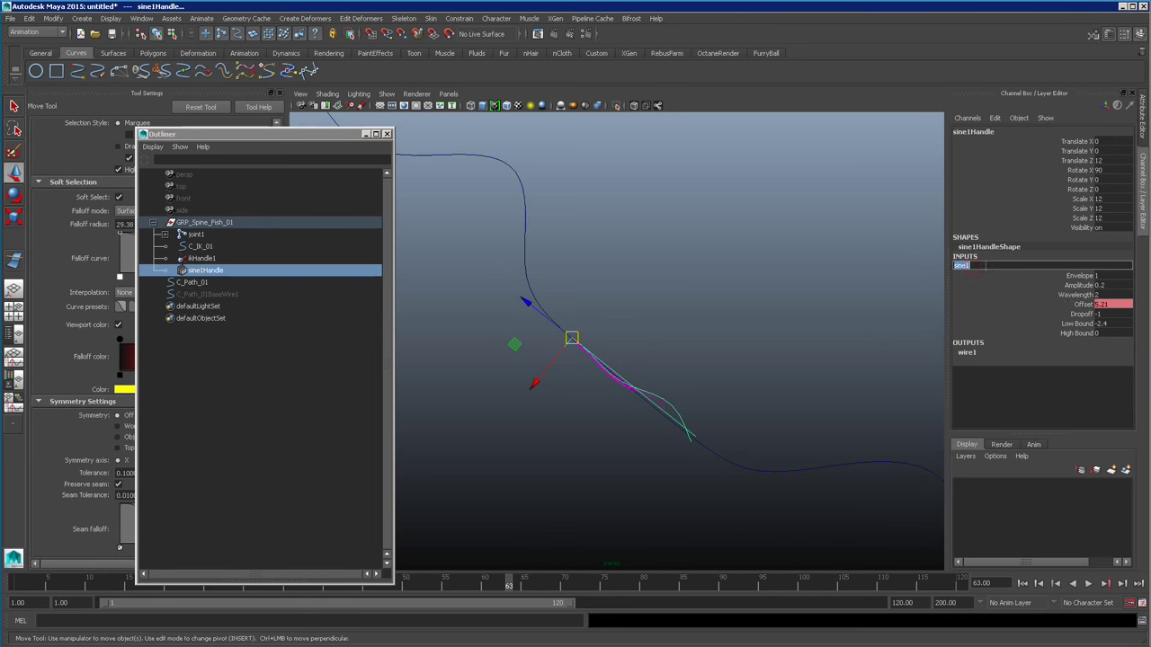
double_click(1111, 286)
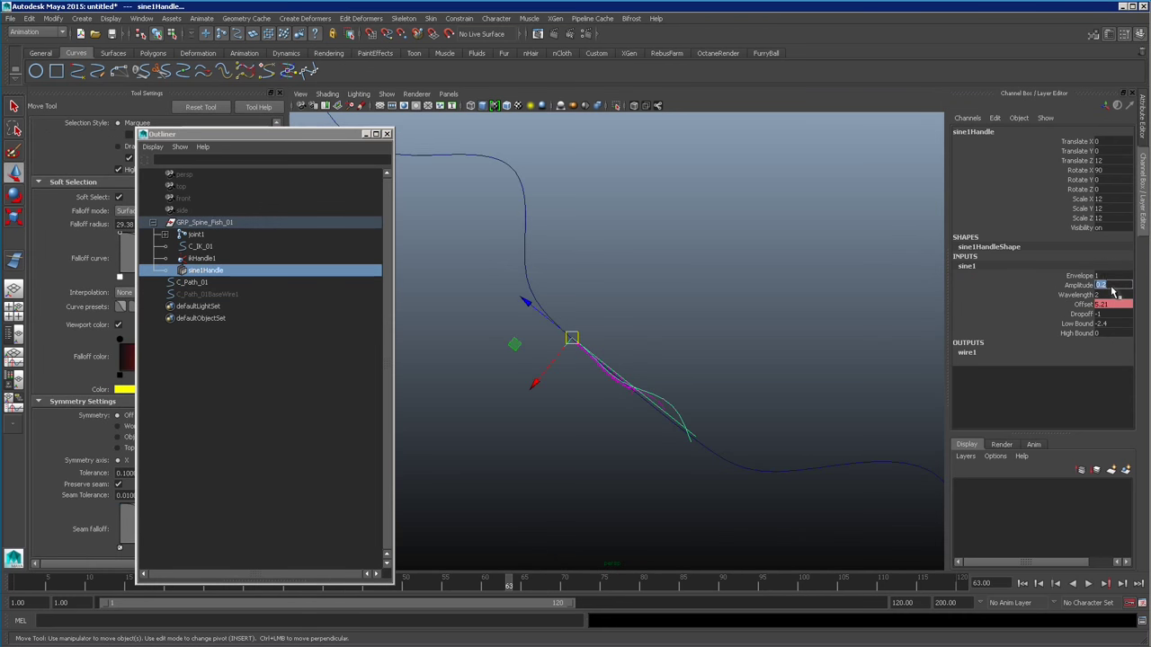
text(0.5)
key(Return)
alt+drag(726, 470, 765, 446)
click(1088, 583)
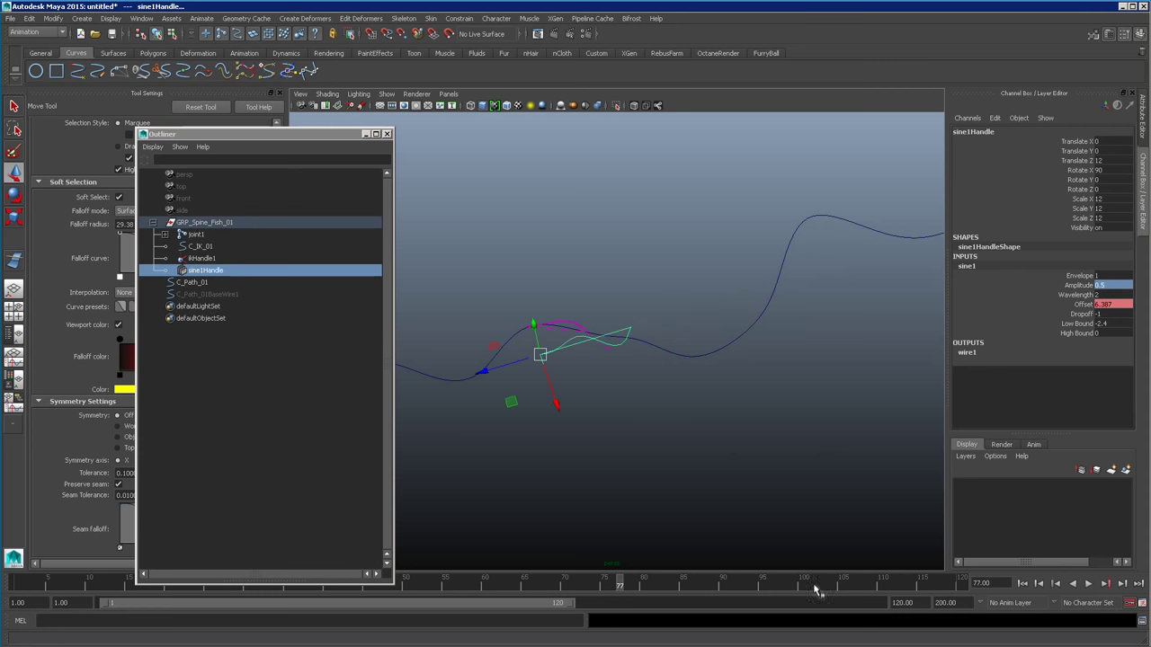
key(Escape)
- Edit the control vertices around C_Path_01's first bend and play the animation to check the spine's motion
click(767, 321)
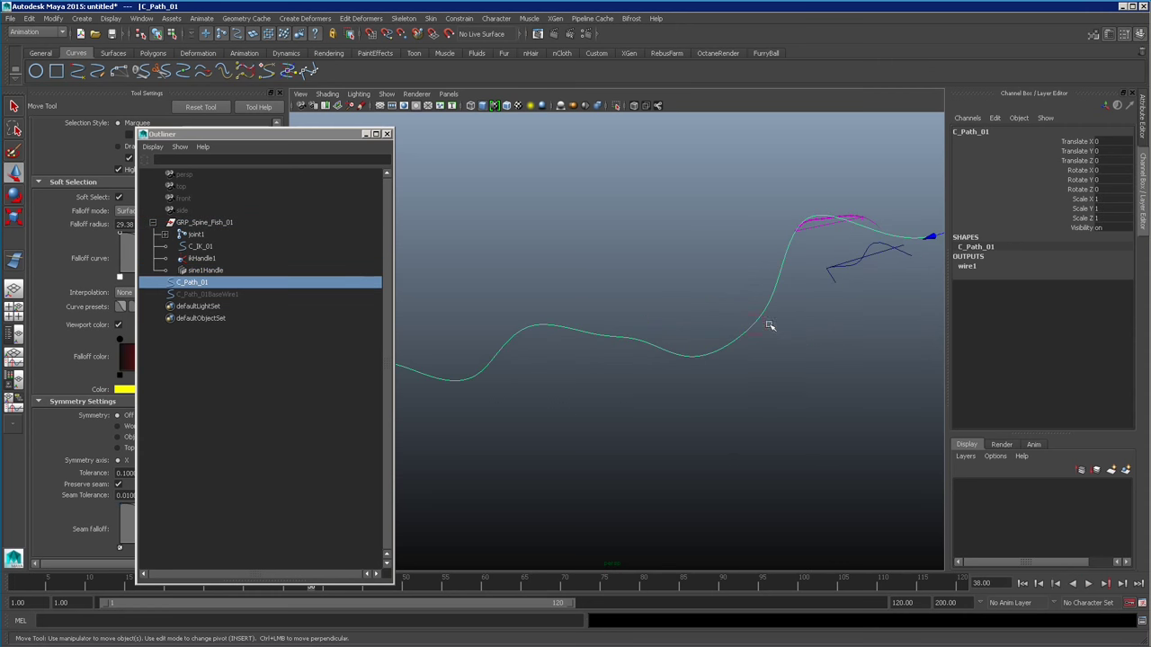
right_drag(724, 315, 701, 315)
alt+drag(746, 319, 825, 326)
click(822, 320)
drag(366, 580, 376, 553)
key(Escape)
drag(825, 259, 888, 330)
drag(754, 366, 747, 369)
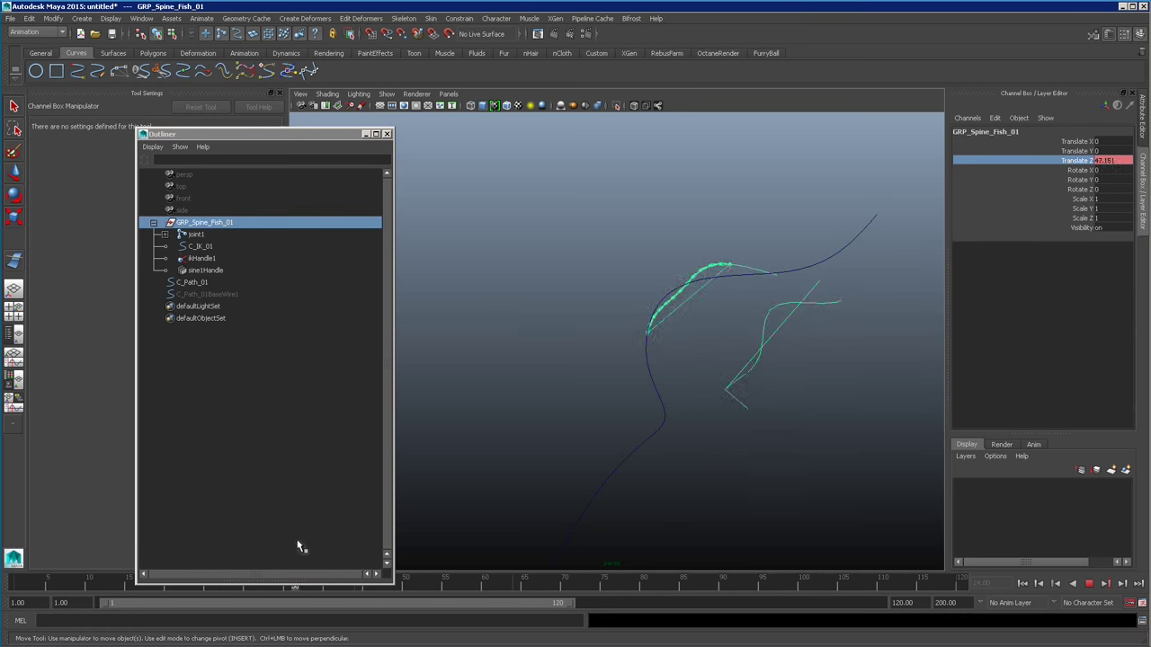
key(Escape)
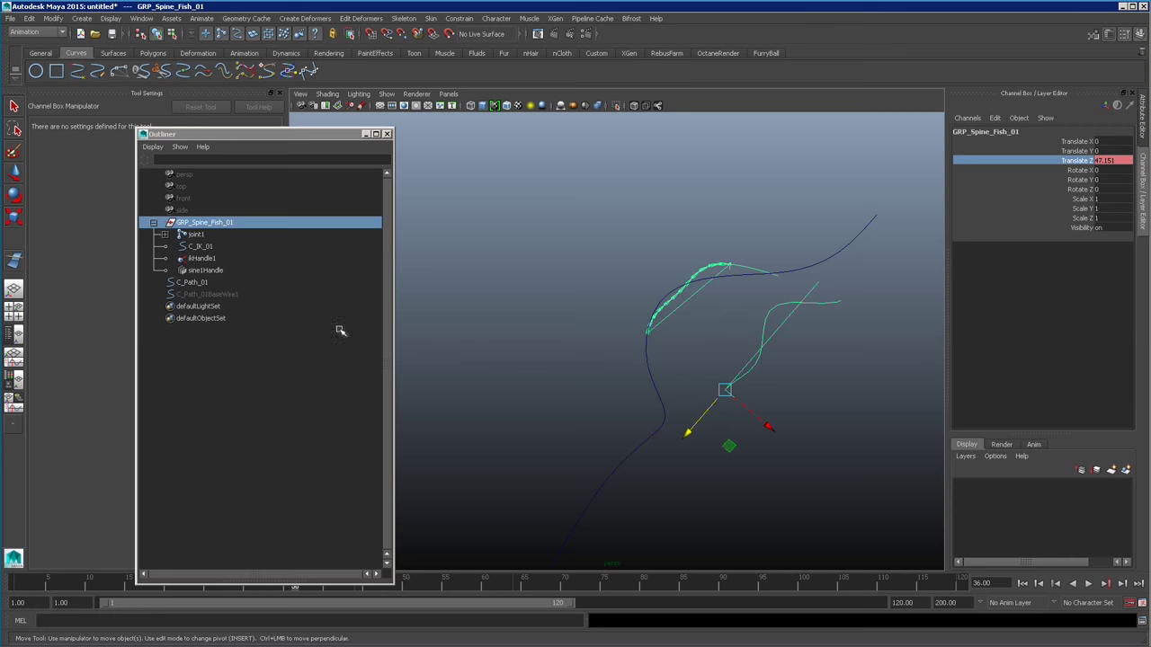
- Set sine1's Amplitude to 0 and play the animation to view the spine's path motion without the sine wave
click(205, 270)
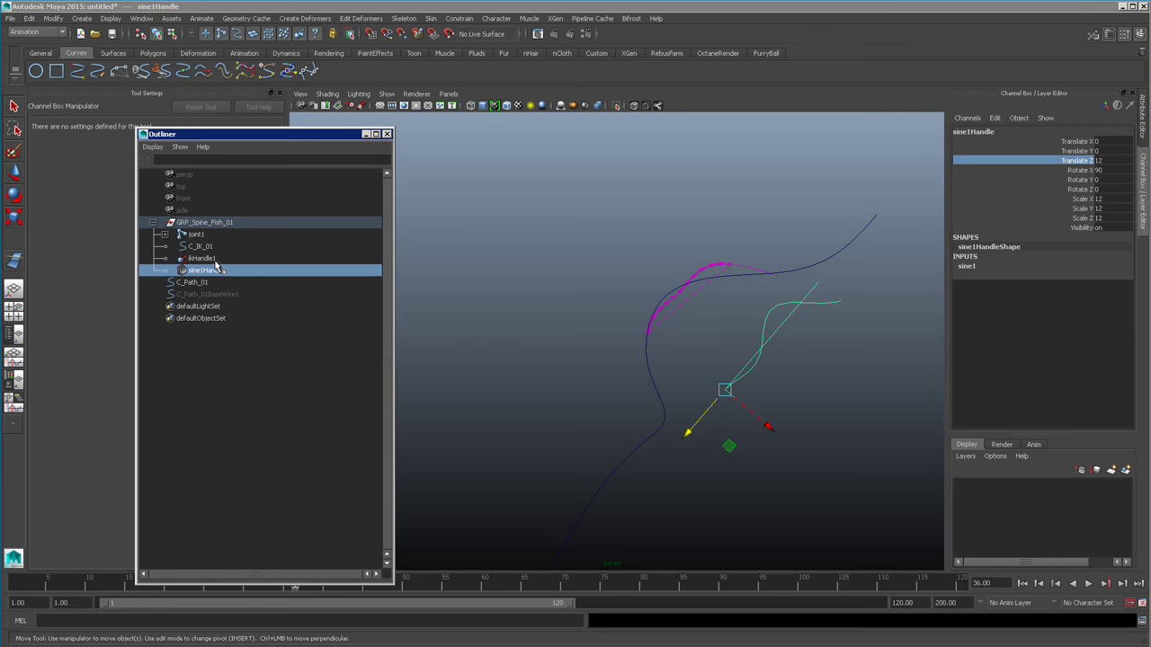
click(997, 266)
click(1111, 284)
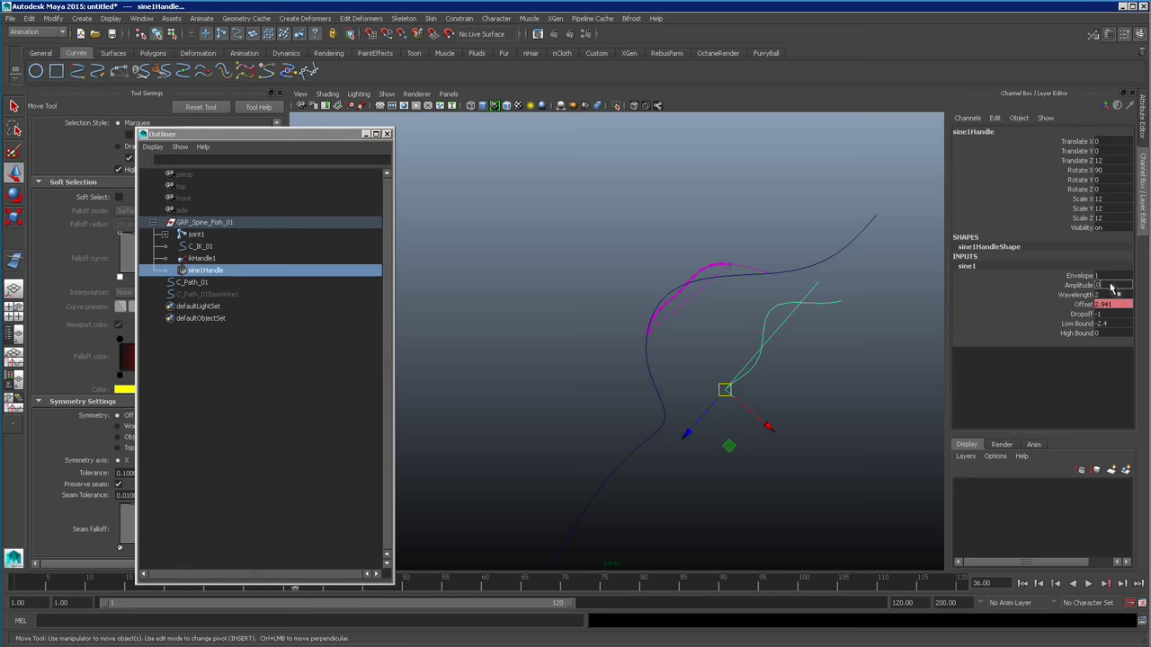
key(alt+v)
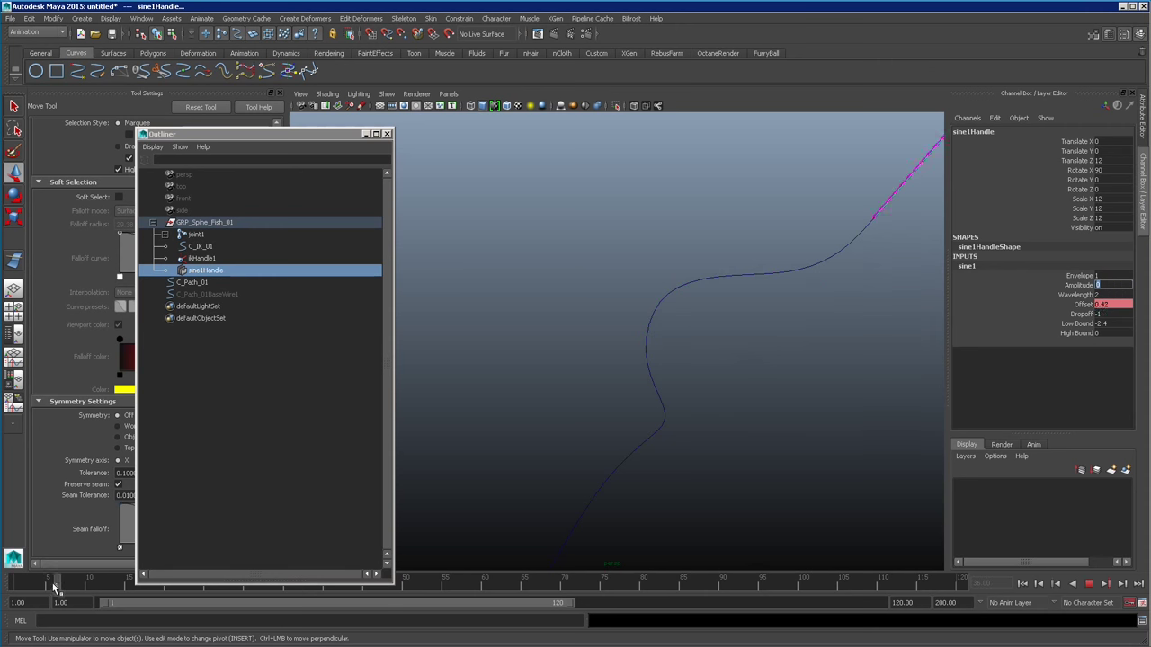
alt+drag(545, 527, 732, 375)
key(alt+v)
key(alt+v)
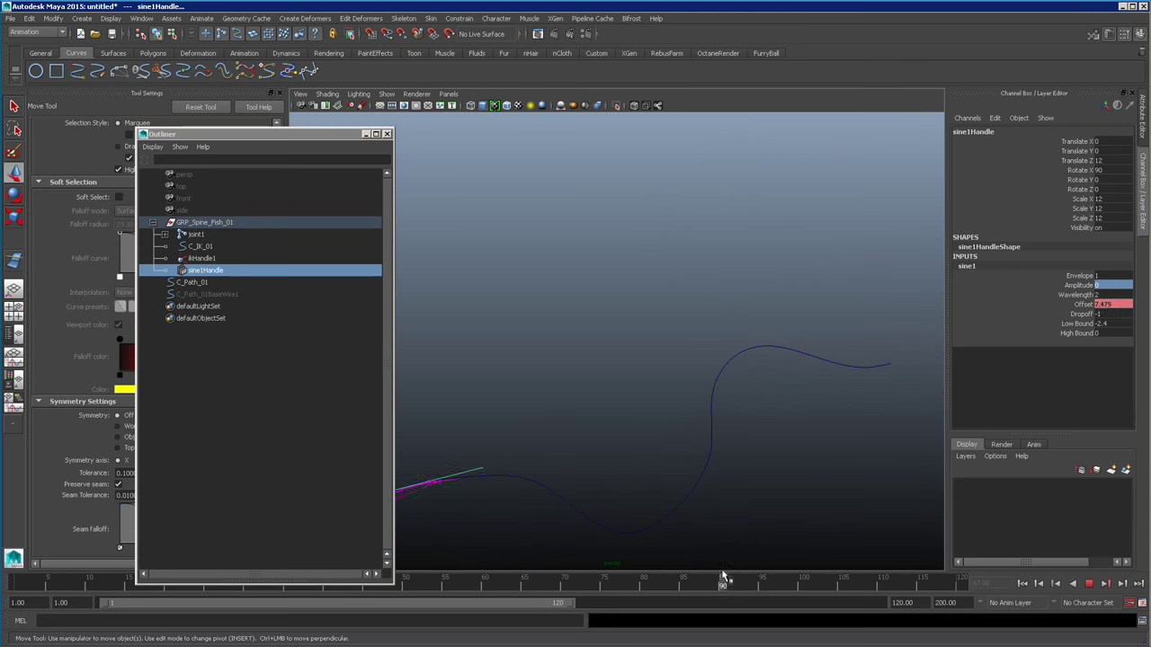
key(alt+v)
- Set the sine1 deformer's Amplitude to 0.3 and its Wavelength to 1.5
click(1097, 285)
click(1097, 285)
text(.3)
key(Return)
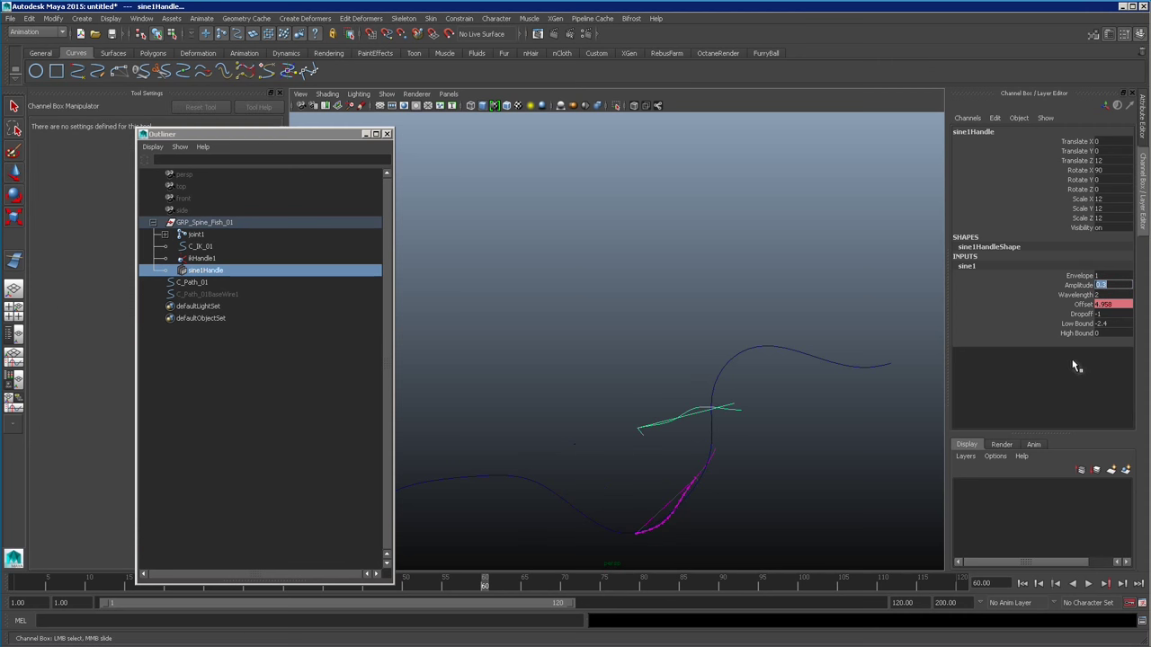
middle_drag(865, 479, 910, 436)
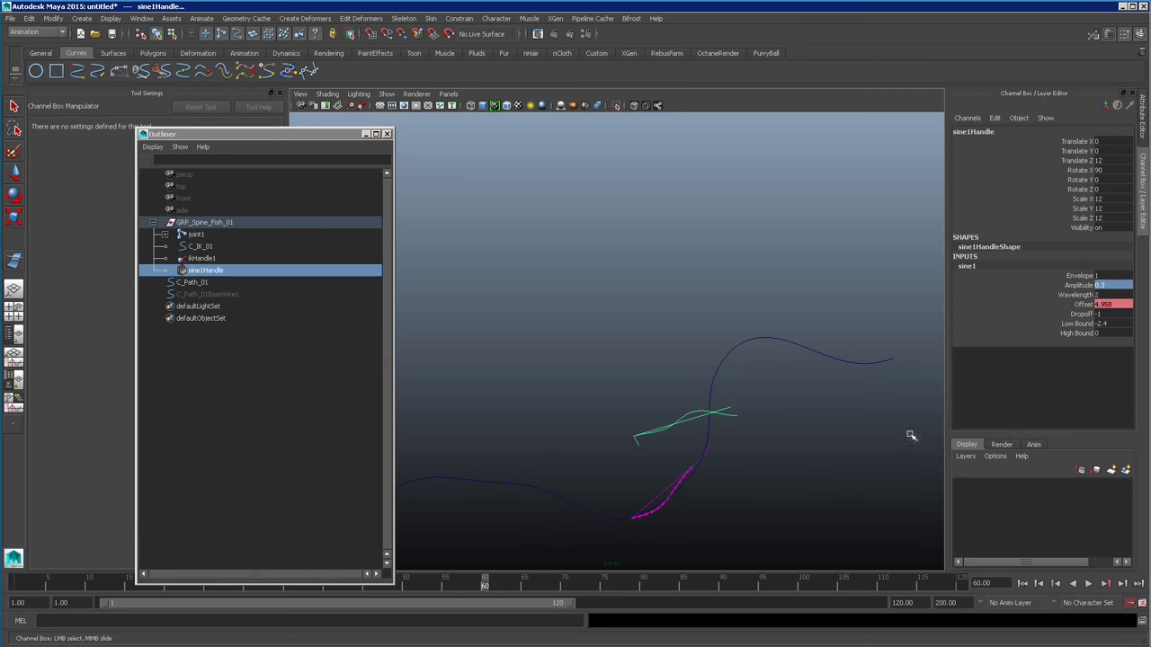
double_click(1107, 295)
text(1.5)
key(Return)
- Play and scrub the animation to check the combined sine and path motion, and return to the start frame
key(alt+v)
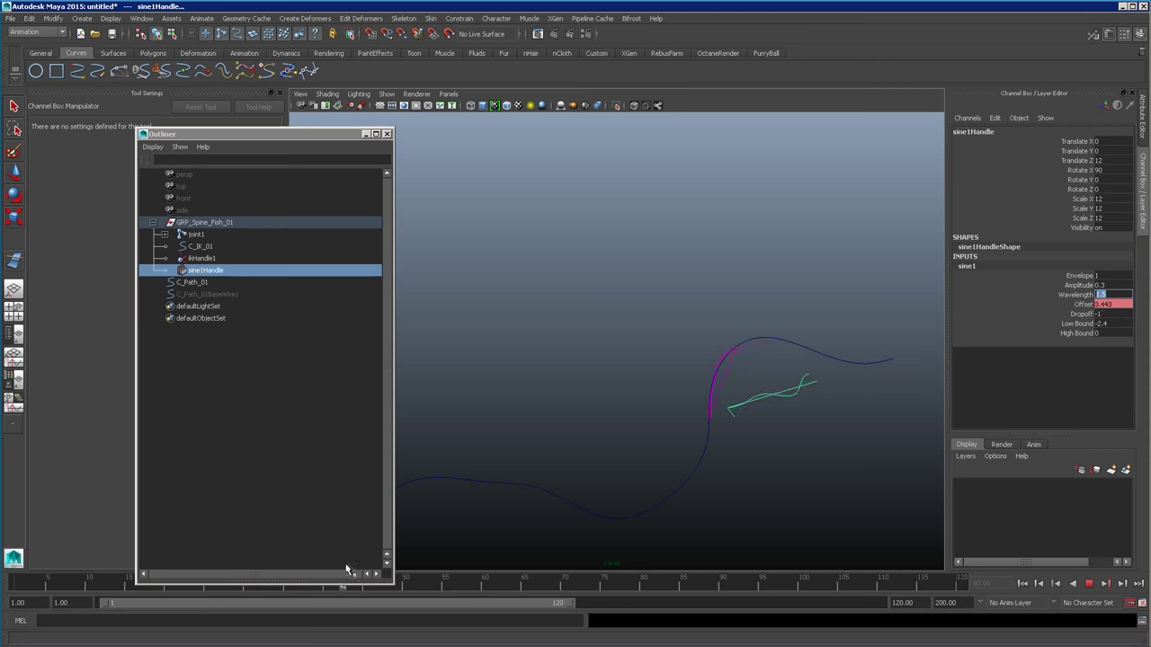
drag(555, 581, 526, 578)
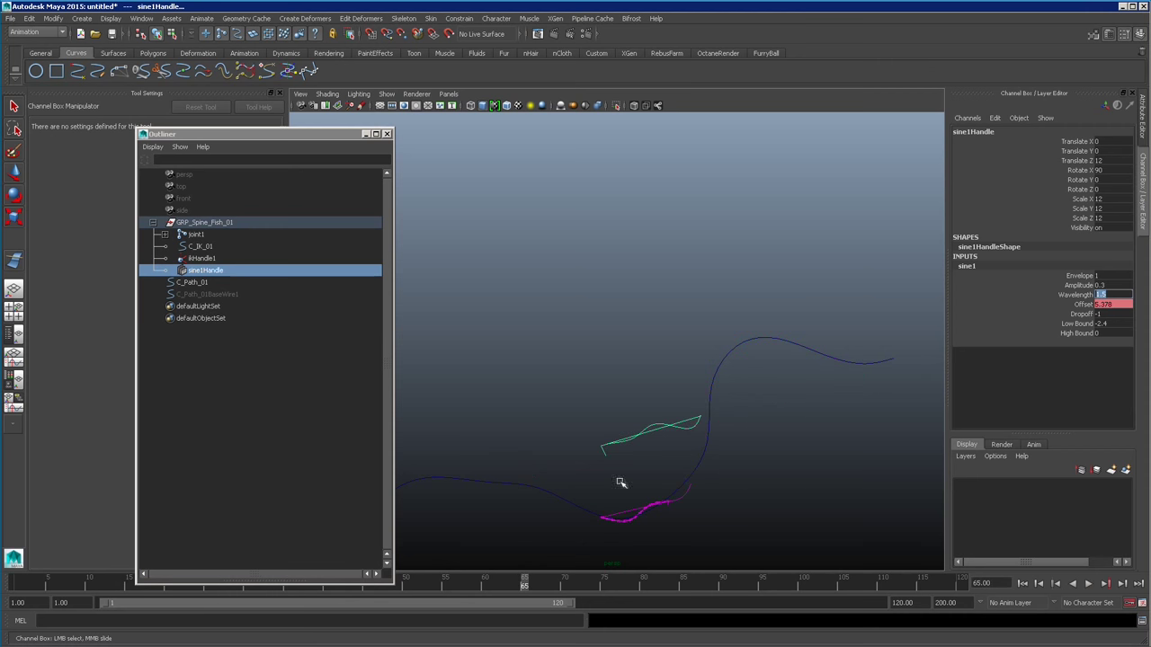
key(alt+v)
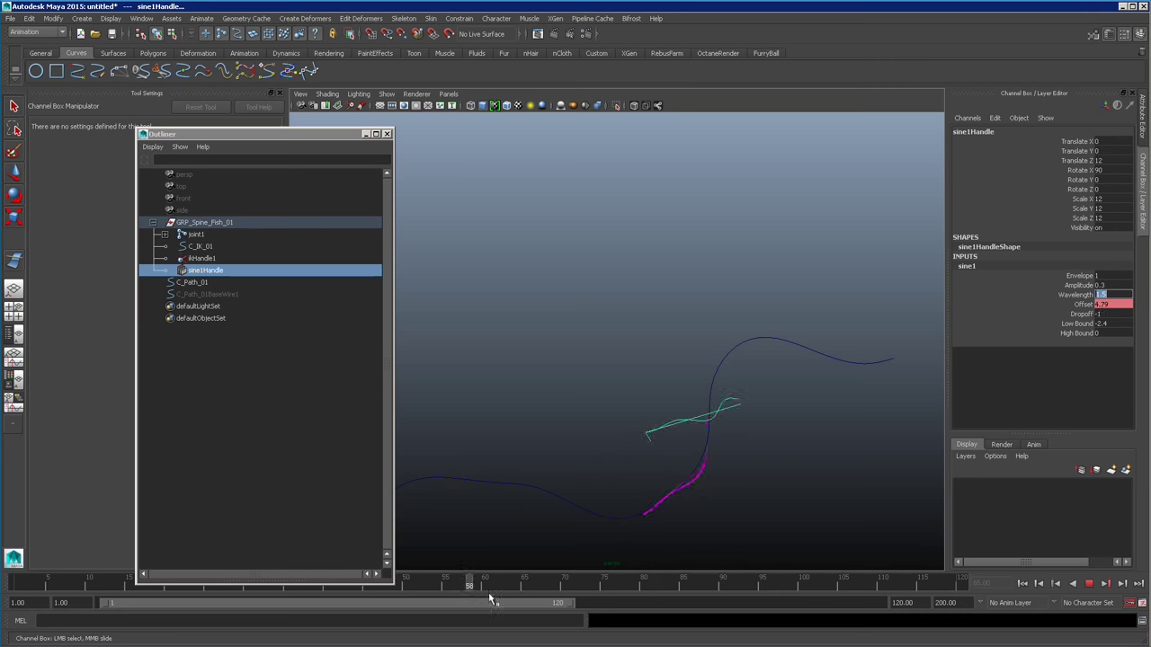
key(alt+shift+v)
alt+drag(792, 440, 835, 418)
alt+middle_drag(836, 419, 778, 410)
alt+right_drag(778, 410, 772, 446)
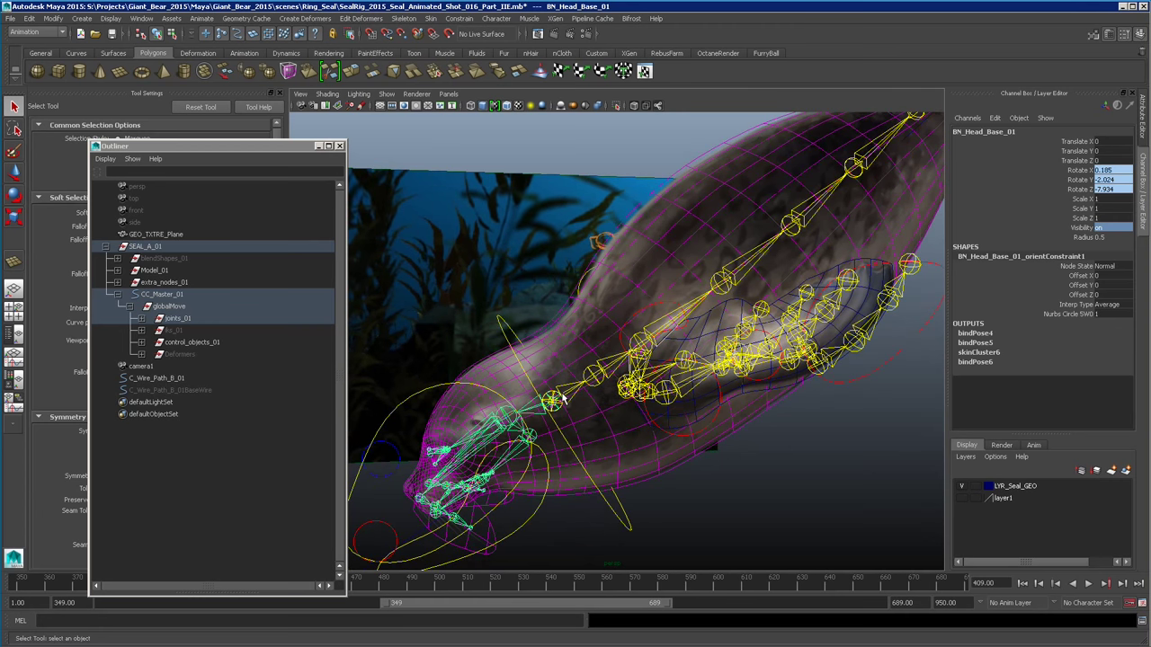
- Switch to the animated seal scene and examine its joint chain and head joints in motion
alt+drag(564, 399, 707, 357)
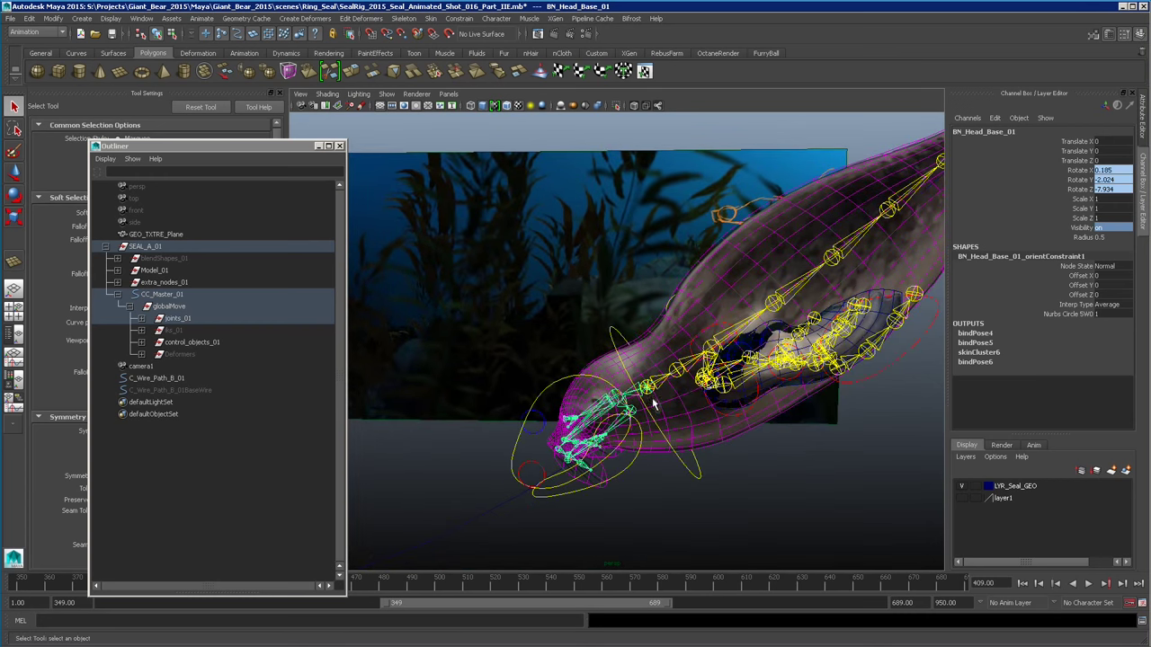
alt+drag(647, 415, 639, 412)
drag(416, 592, 404, 594)
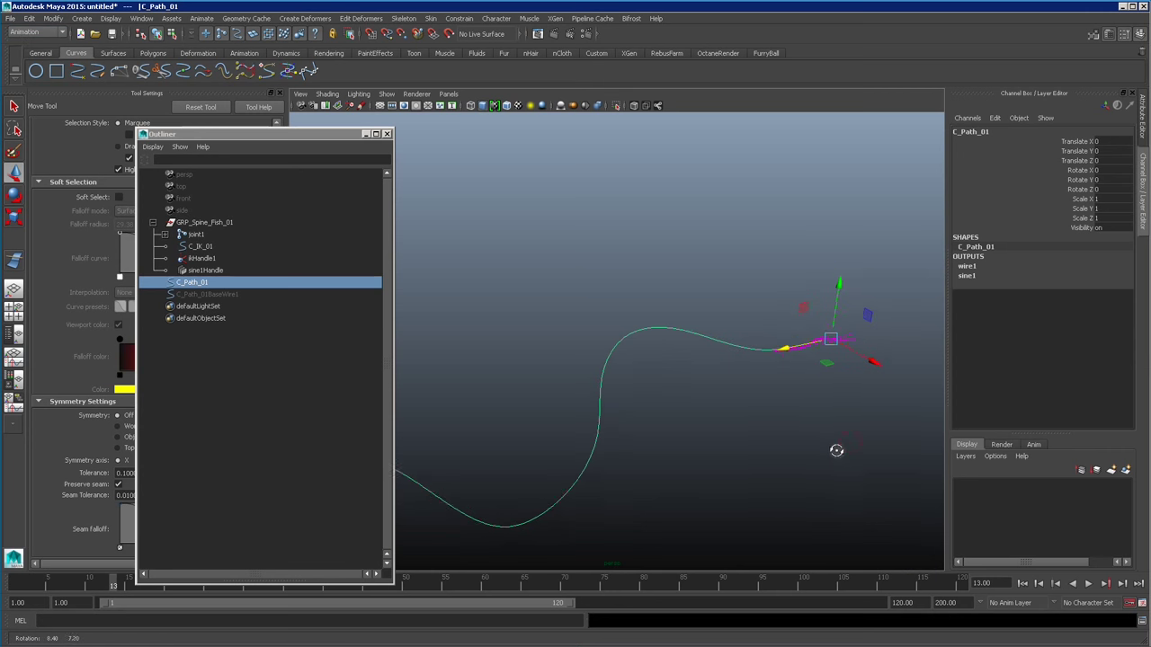
- Return to the fish spine scene and scrub the animation to review the spine's movement along C_Path_01
drag(609, 592, 725, 582)
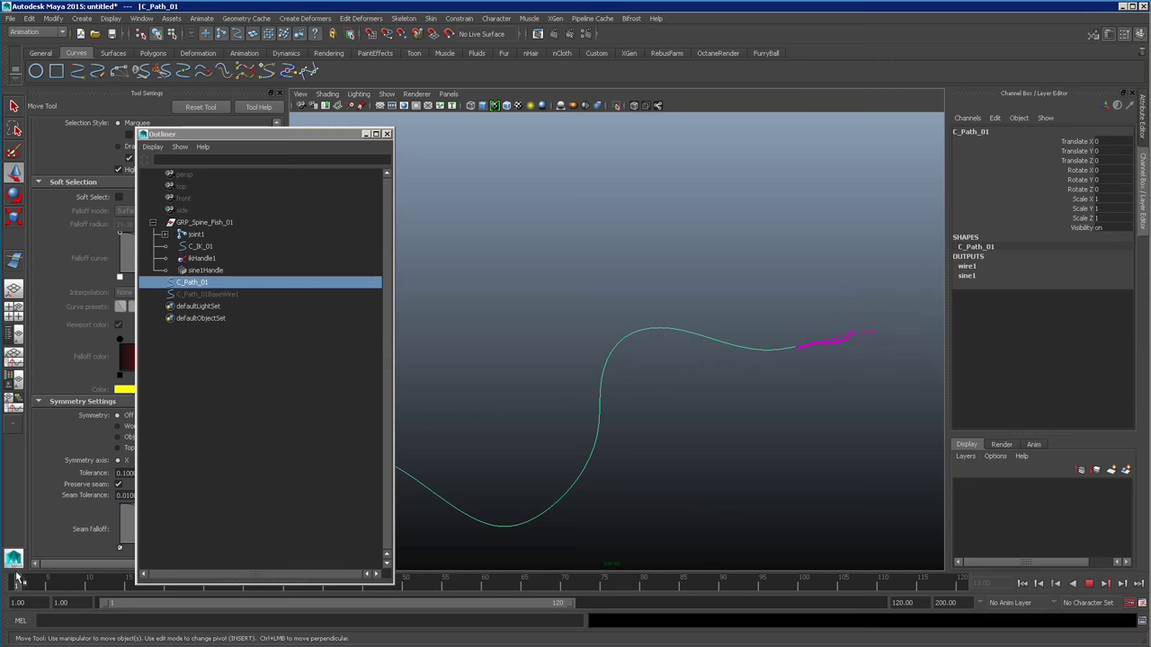
- Set the sine1 deformer's Amplitude to 0 and collapse the GRP_Spine_Fish_01 hierarchy
alt+middle_drag(770, 435, 634, 453)
mouse_move(623, 468)
alt+mouse_down()
mouse_move(654, 470)
mouse_move(634, 477)
alt+mouse_up()
alt+right_drag(634, 476, 732, 508)
alt+drag(732, 508, 641, 446)
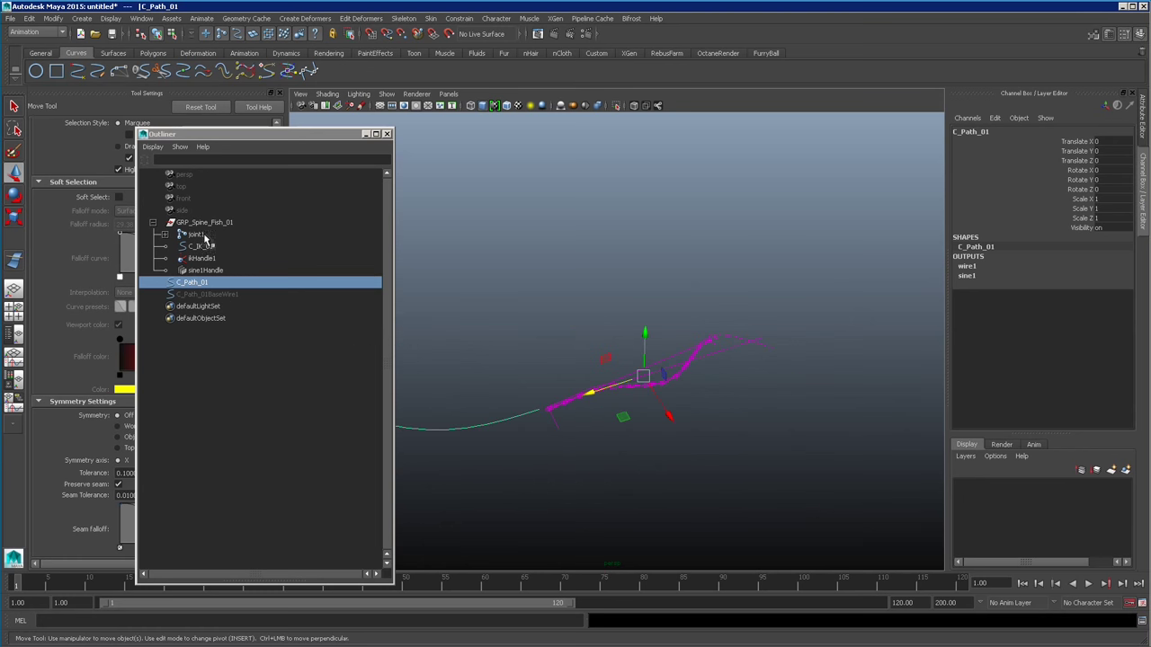
click(205, 270)
double_click(1100, 285)
alt+drag(704, 414, 672, 438)
key(alt+v)
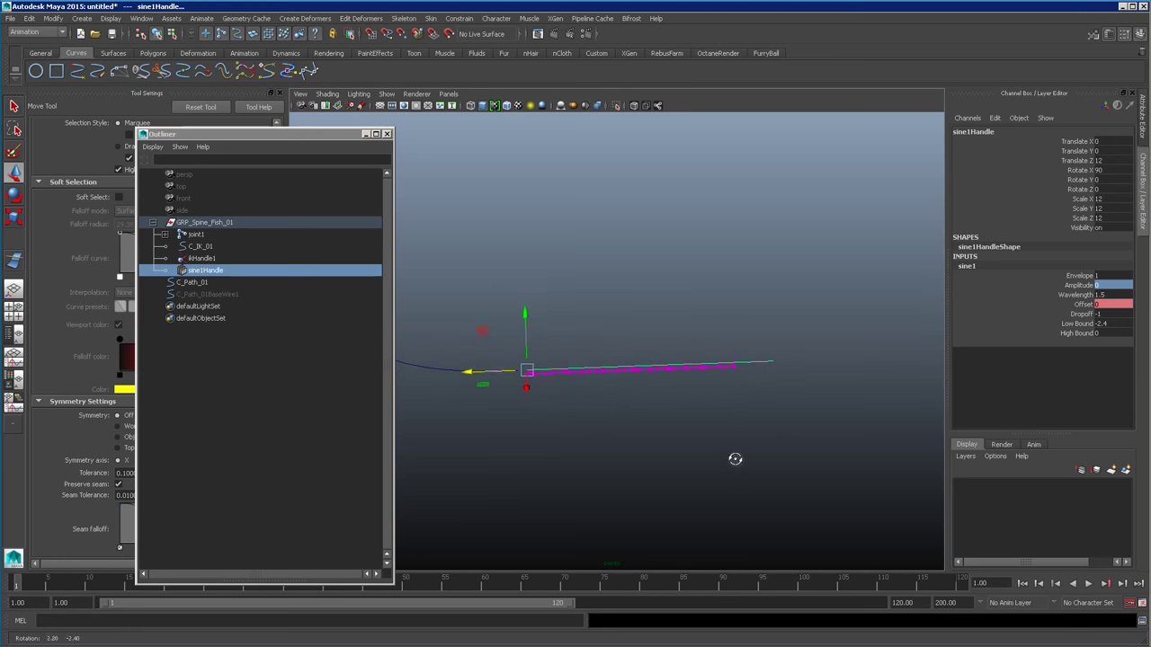
click(216, 222)
click(152, 222)
click(713, 410)
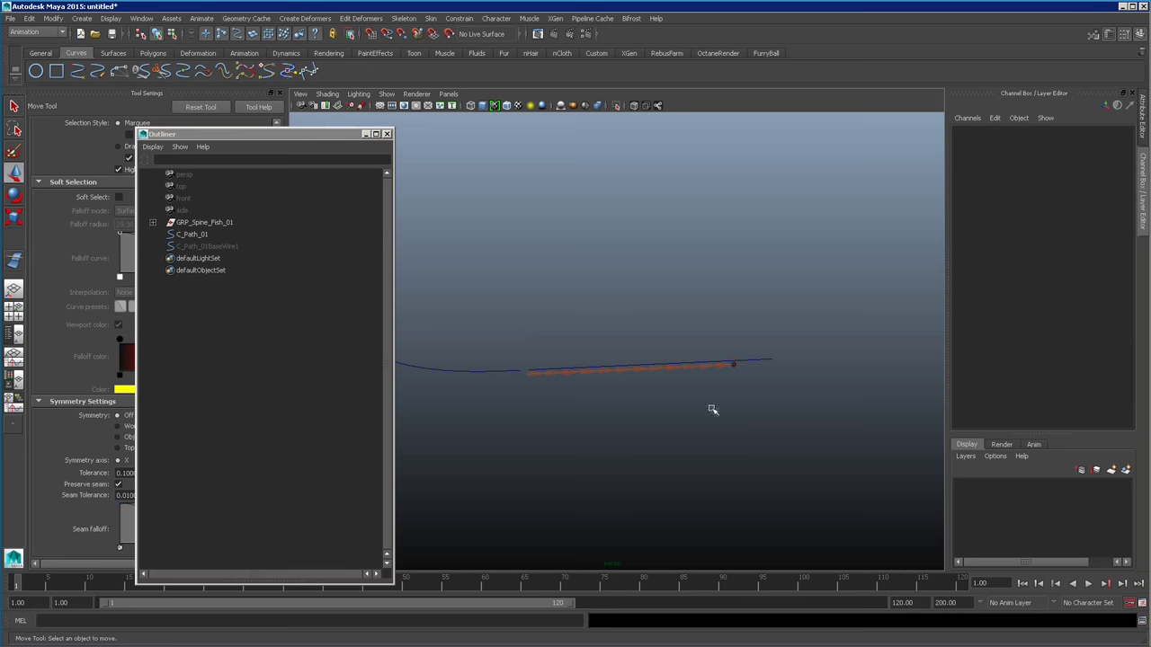
- Create a polygon cylinder, rotate it 90 degrees in X, and fit it lengthwise over the joint spine
click(153, 54)
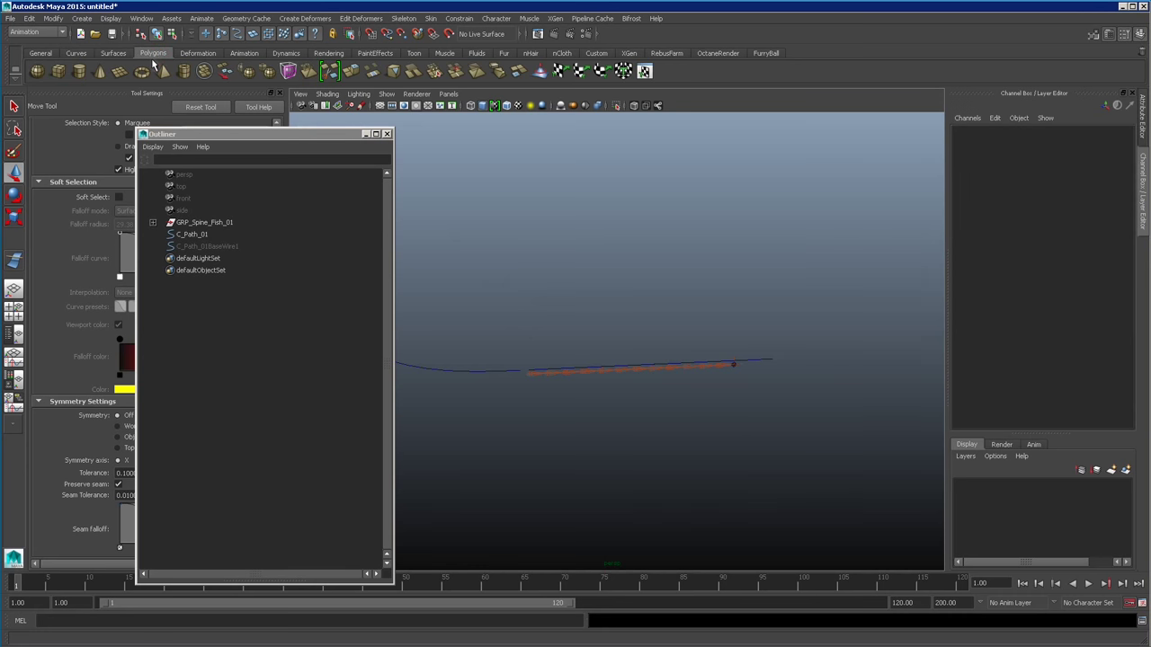
click(79, 71)
alt+drag(712, 460, 706, 456)
mouse_move(550, 381)
mouse_down()
mouse_move(593, 390)
mouse_move(596, 234)
mouse_move(620, 165)
mouse_up()
click(982, 267)
click(1066, 305)
middle_drag(890, 315, 752, 431)
key(w)
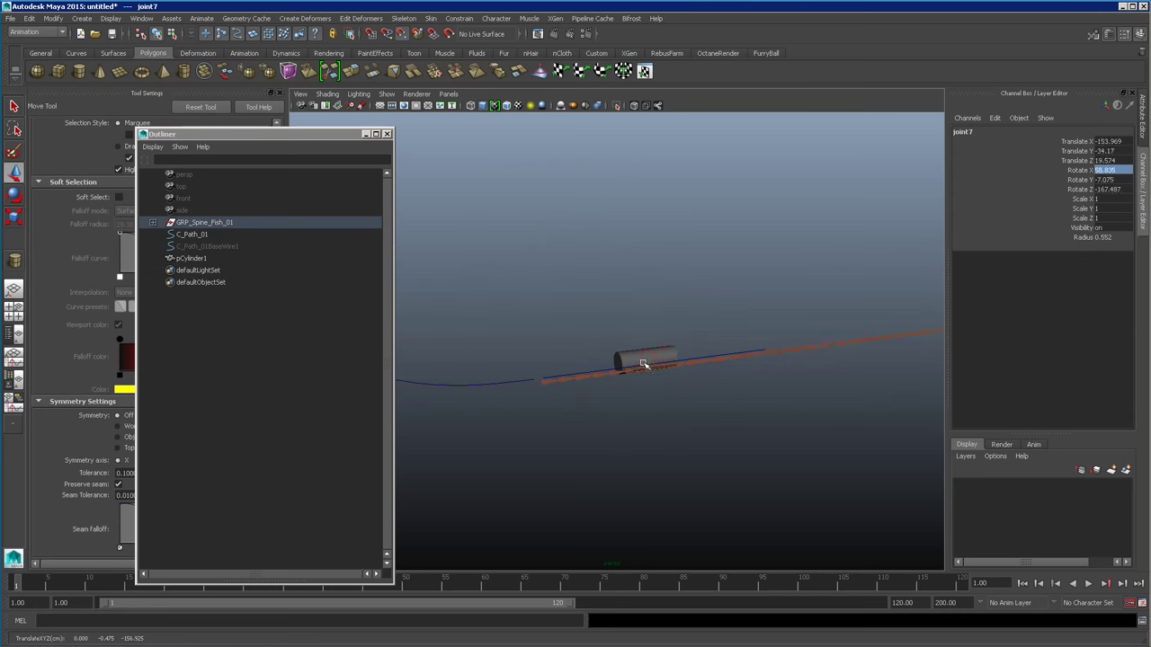
alt+drag(642, 364, 617, 236)
click(617, 237)
click(657, 375)
alt+drag(657, 375, 681, 429)
key(r)
- Try to select the vertices at the cylinder's tail end for scaling
alt+right_drag(681, 429, 782, 436)
alt+drag(783, 436, 829, 343)
right_drag(776, 334, 730, 333)
alt+drag(858, 354, 880, 358)
drag(868, 297, 822, 400)
key(ctrl+z)
drag(781, 293, 832, 431)
drag(869, 289, 785, 448)
click(735, 411)
right_drag(735, 411, 688, 411)
drag(849, 295, 780, 440)
- Taper pCylinder1 toward the tail by scaling down its tail-end vertices with a wide soft selection
click(152, 222)
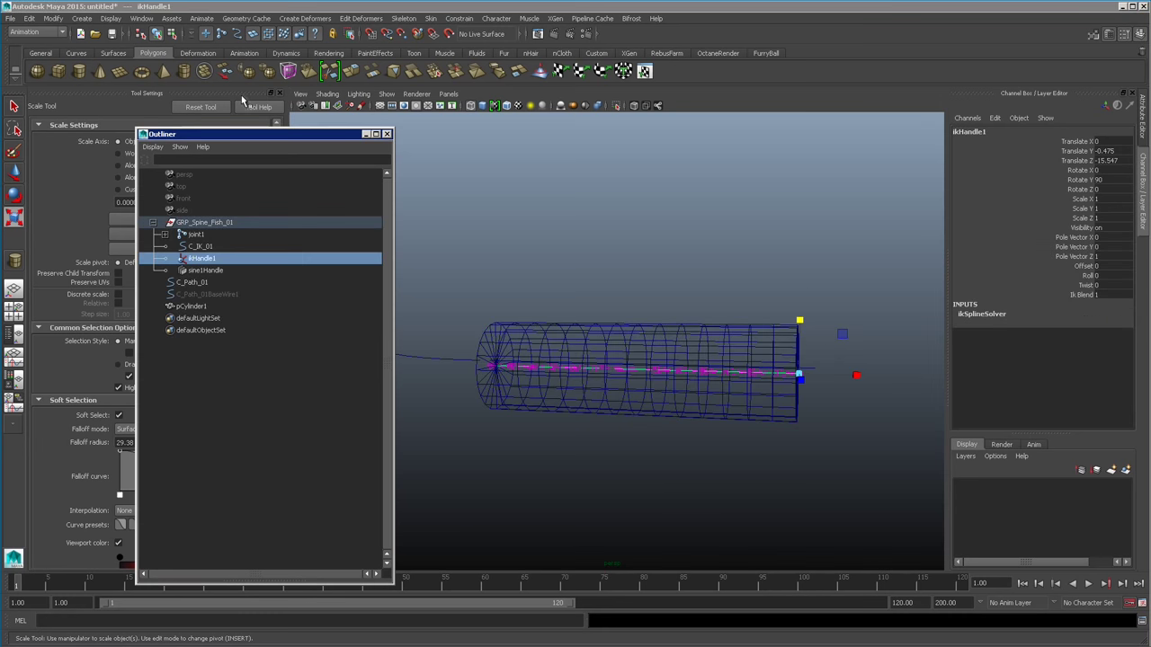
click(192, 307)
right_drag(735, 405, 689, 404)
drag(877, 287, 783, 440)
alt+drag(824, 431, 842, 439)
drag(805, 376, 620, 458)
alt+drag(615, 509, 830, 443)
drag(817, 363, 748, 362)
drag(800, 307, 803, 330)
- Narrow the head end of pCylinder1 by scaling its front ring of vertices with soft selection
alt+drag(803, 395, 707, 447)
drag(557, 426, 581, 423)
alt+drag(629, 432, 762, 338)
mouse_move(720, 450)
alt+mouse_down()
mouse_move(761, 472)
mouse_move(720, 459)
alt+mouse_up()
drag(550, 301, 594, 449)
drag(585, 320, 597, 337)
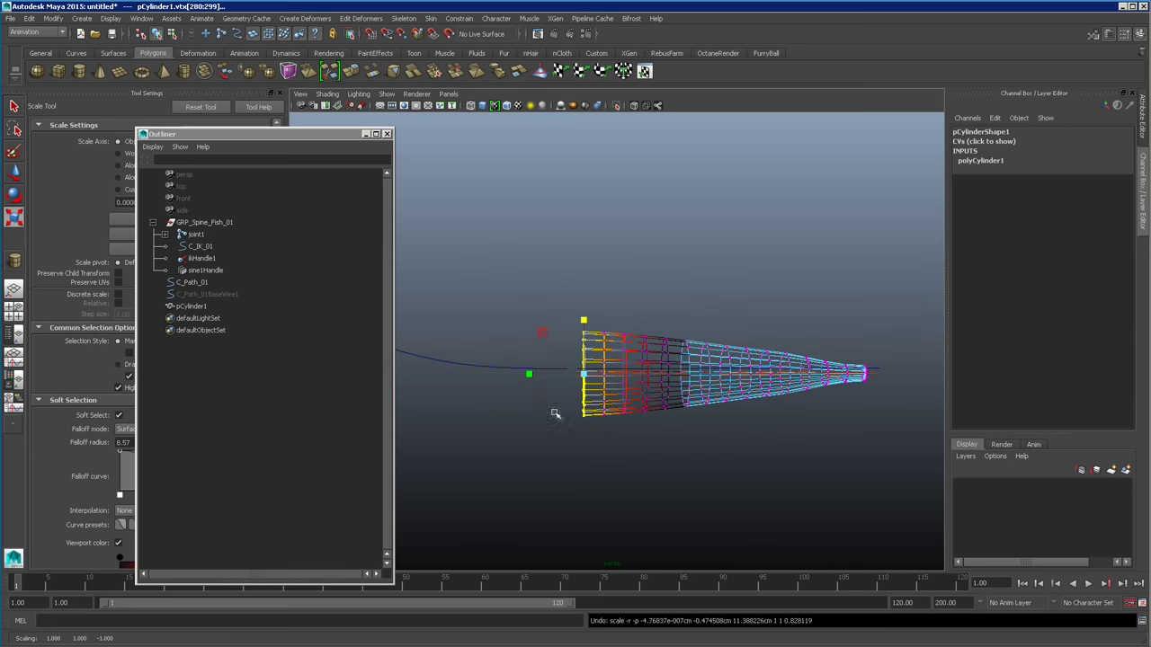
alt+drag(697, 477, 737, 481)
drag(590, 321, 594, 338)
alt+drag(741, 478, 752, 505)
- Reshape the mid-body vertices of pCylinder1 with soft-selected edits, and return to shaded display in object mode
drag(640, 413, 719, 386)
key(b)
key(b)
drag(735, 324, 757, 418)
alt+drag(757, 418, 630, 414)
drag(601, 400, 657, 410)
alt+drag(683, 404, 764, 427)
key(w)
drag(653, 365, 653, 359)
drag(782, 426, 827, 403)
drag(802, 357, 762, 490)
click(763, 513)
key(F8)
key(5)
click(737, 530)
click(603, 401)
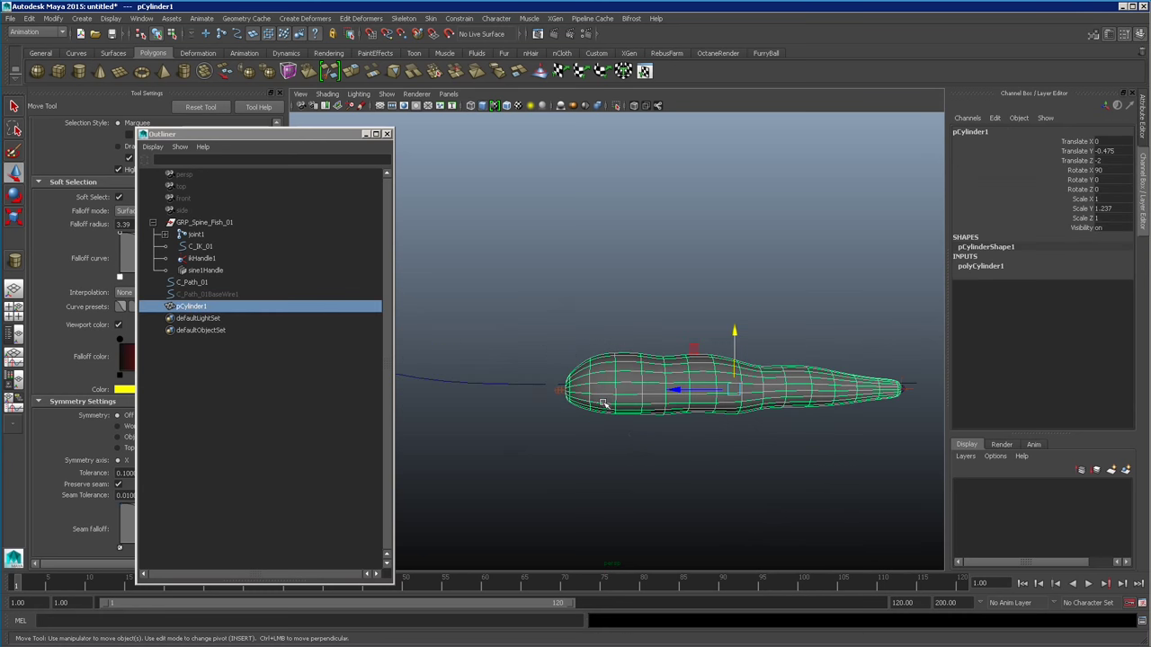
- Scale the head vertices of pCylinder1 down vertically to refine the head shape
right_drag(603, 401, 548, 401)
drag(548, 351, 580, 431)
alt+drag(500, 383, 548, 450)
drag(547, 337, 630, 449)
key(r)
drag(593, 338, 595, 359)
alt+drag(683, 467, 719, 490)
key(F8)
- Select faces in two rows along the back of the body and extrude them into spikes
right_drag(648, 350, 647, 405)
alt+drag(647, 409, 629, 441)
key(q)
click(606, 332)
click(602, 327)
alt+drag(604, 349, 717, 470)
key(ctrl+e)
key(ctrl+e)
drag(710, 409, 665, 422)
- Extrude the side faces behind the head outward and scale them to start a pair of fins
alt+drag(711, 449, 693, 536)
click(670, 469)
alt+drag(693, 504, 666, 490)
key(b)
key(ctrl+e)
drag(568, 486, 648, 385)
click(651, 383)
drag(586, 505, 593, 492)
drag(695, 476, 702, 477)
click(708, 385)
- Extrude the fin ends again by about 2.7 in local Z, and narrow them toward the tips
key(ctrl+e)
drag(543, 449, 523, 438)
click(635, 362)
drag(625, 507, 632, 483)
drag(629, 496, 638, 464)
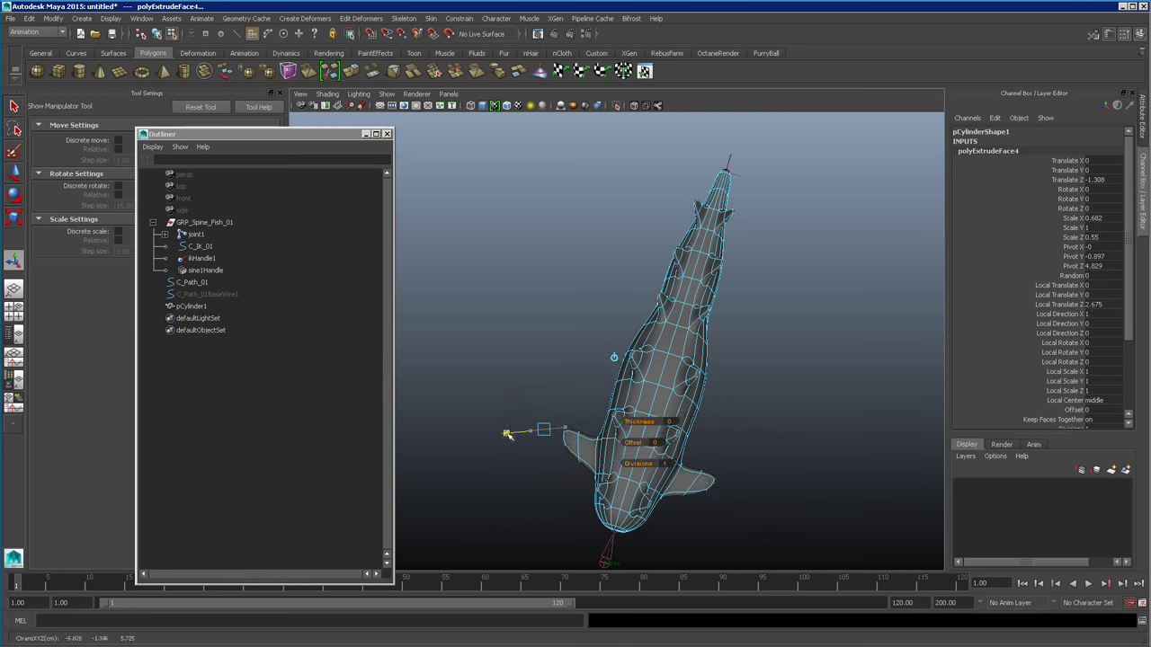
- Select the fin-tip vertices, scale them to refine the fins, and return to object mode
alt+drag(647, 512, 719, 449)
key(F8)
right_drag(698, 473, 661, 473)
drag(690, 459, 729, 490)
alt+drag(730, 490, 710, 472)
key(w)
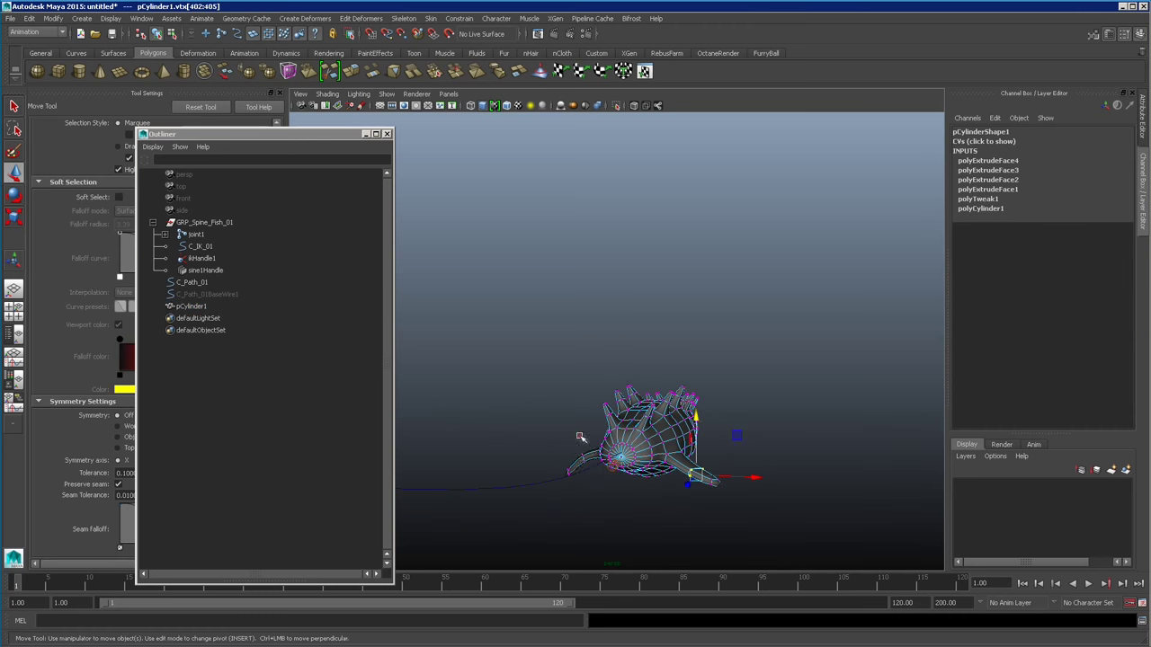
alt+drag(580, 437, 743, 477)
drag(768, 396, 809, 490)
key(r)
ctrl+drag(732, 444, 774, 462)
key(b)
key(F8)
click(683, 485)
- Shift the body mesh along the spine to Translate Z -1.278 and stretch it to Scale Y 1.275
scroll(696, 509, down, 5)
alt+drag(687, 493, 589, 364)
click(364, 134)
alt+right_drag(540, 334, 809, 496)
alt+drag(809, 496, 683, 421)
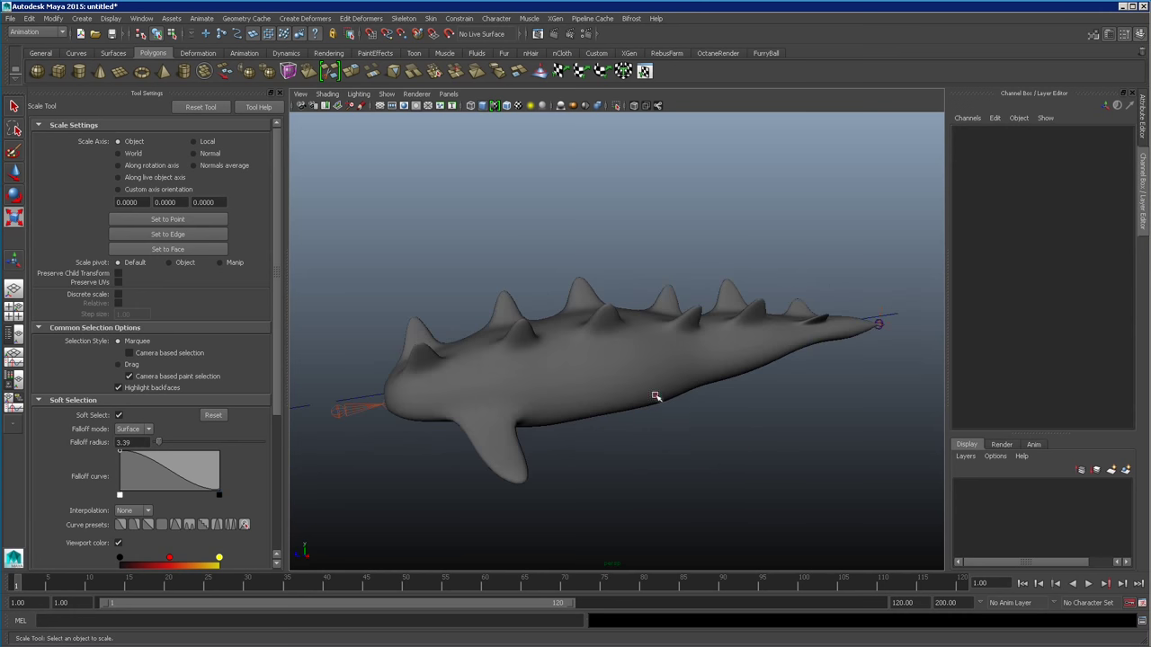
click(657, 396)
alt+drag(754, 450, 721, 433)
key(w)
drag(625, 371, 573, 370)
key(r)
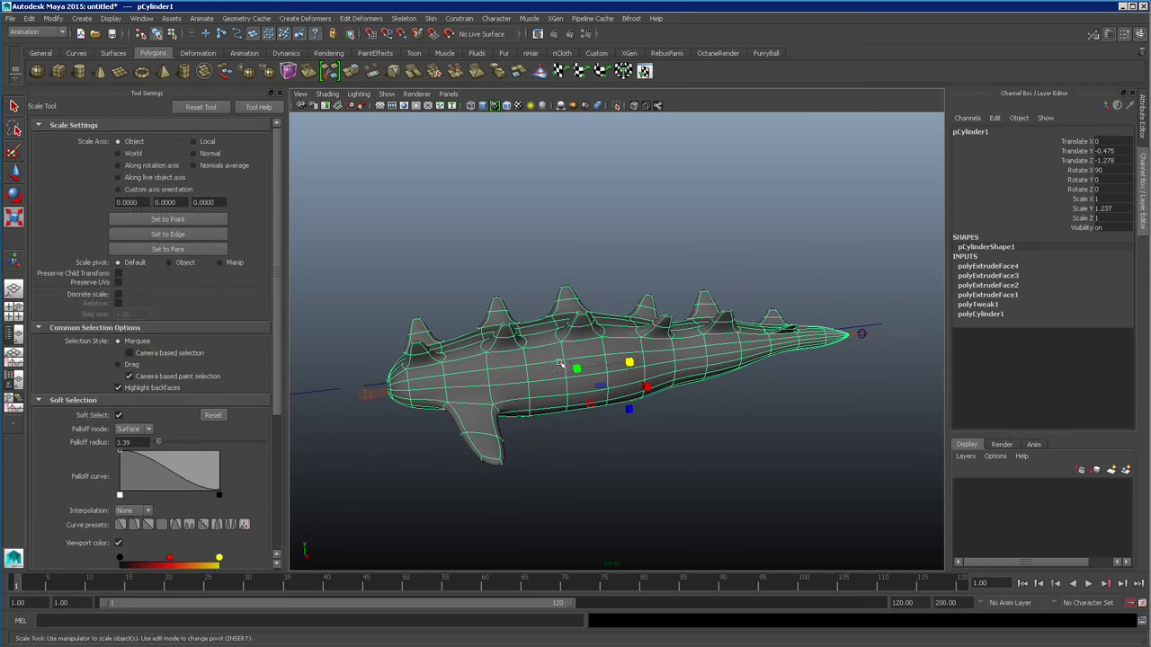
click(627, 482)
alt+drag(626, 482, 691, 465)
click(559, 455)
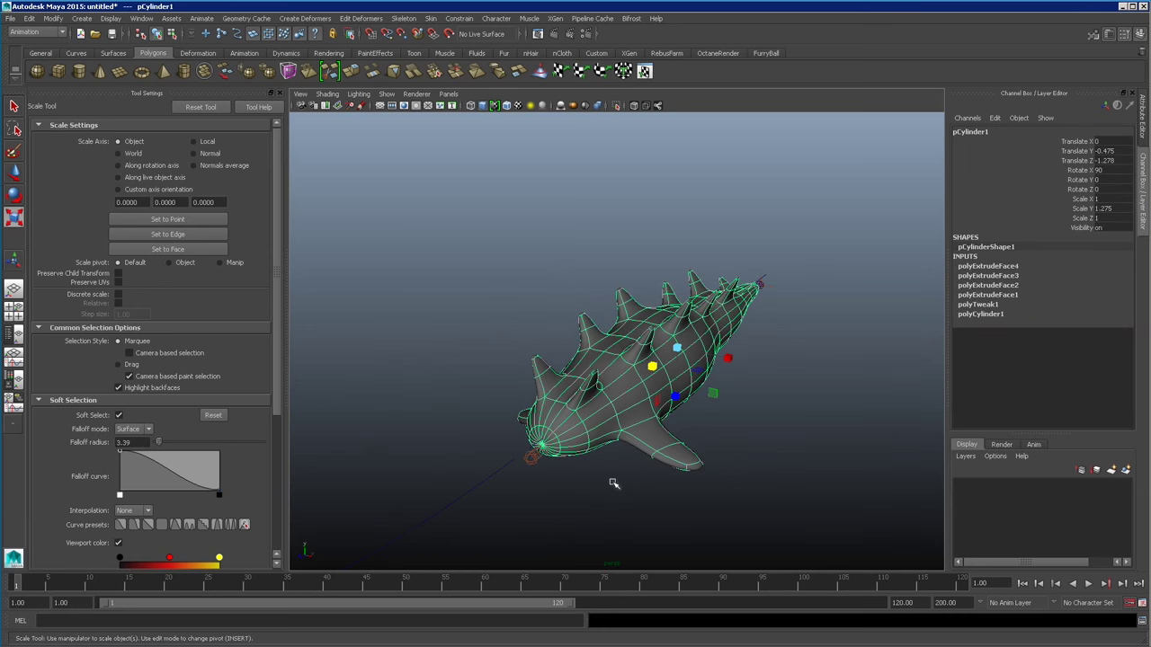
alt+drag(613, 483, 662, 480)
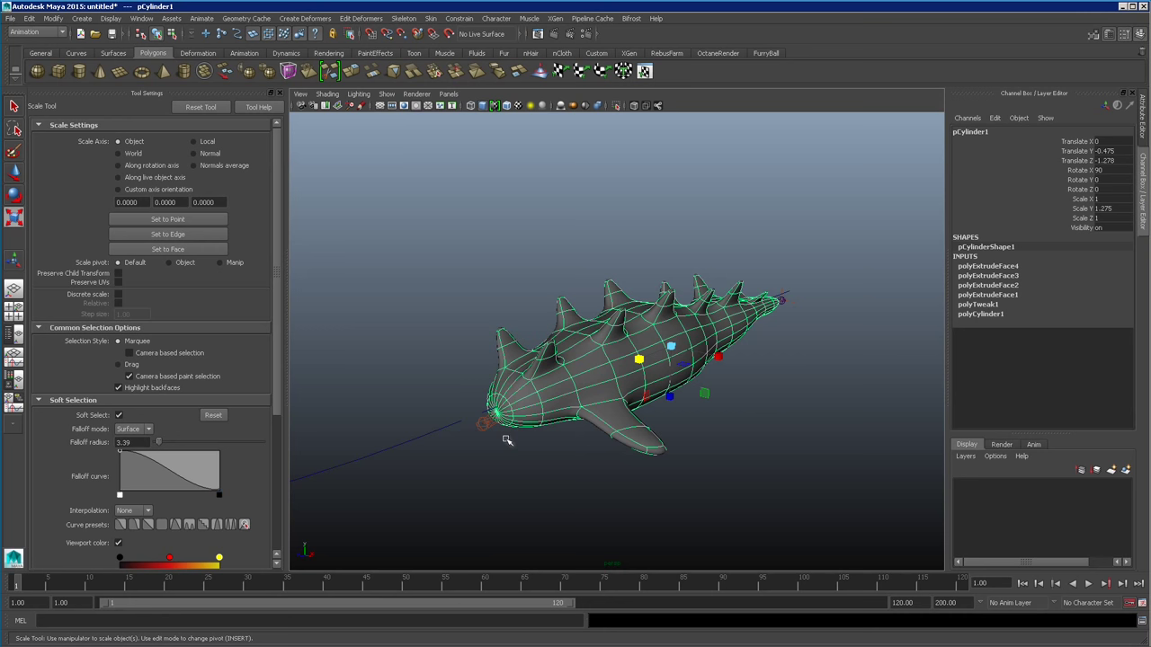
click(531, 435)
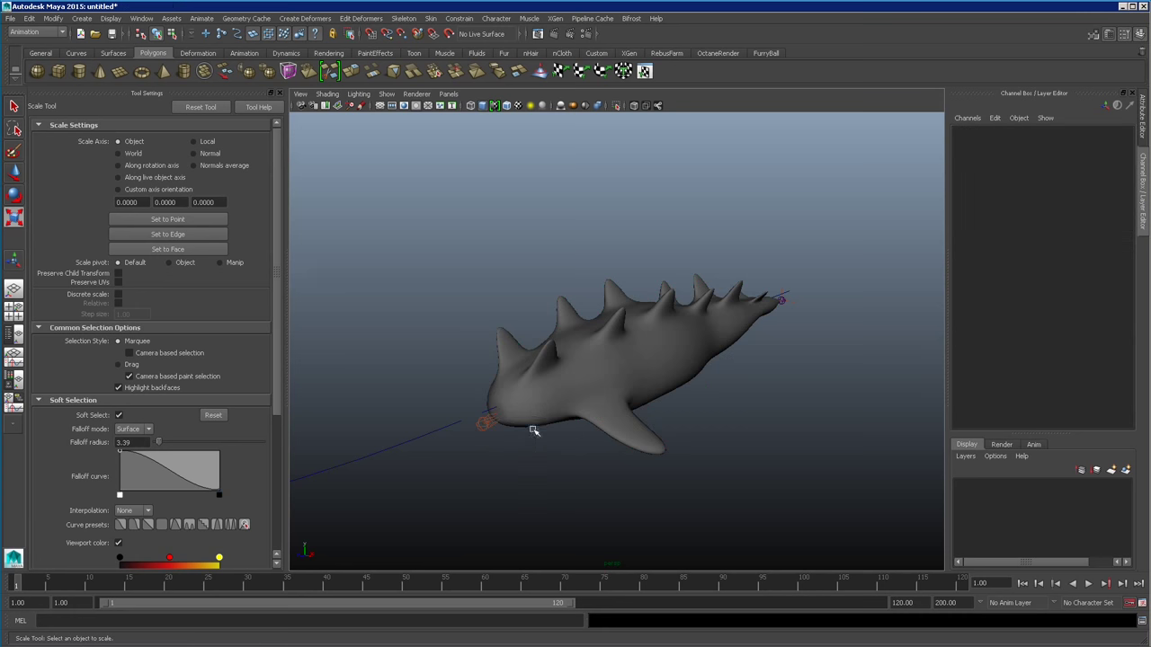
- Reset the Smooth Bind options for pCylinder1 and set the skinning method to Dual quaternion
click(554, 409)
click(431, 18)
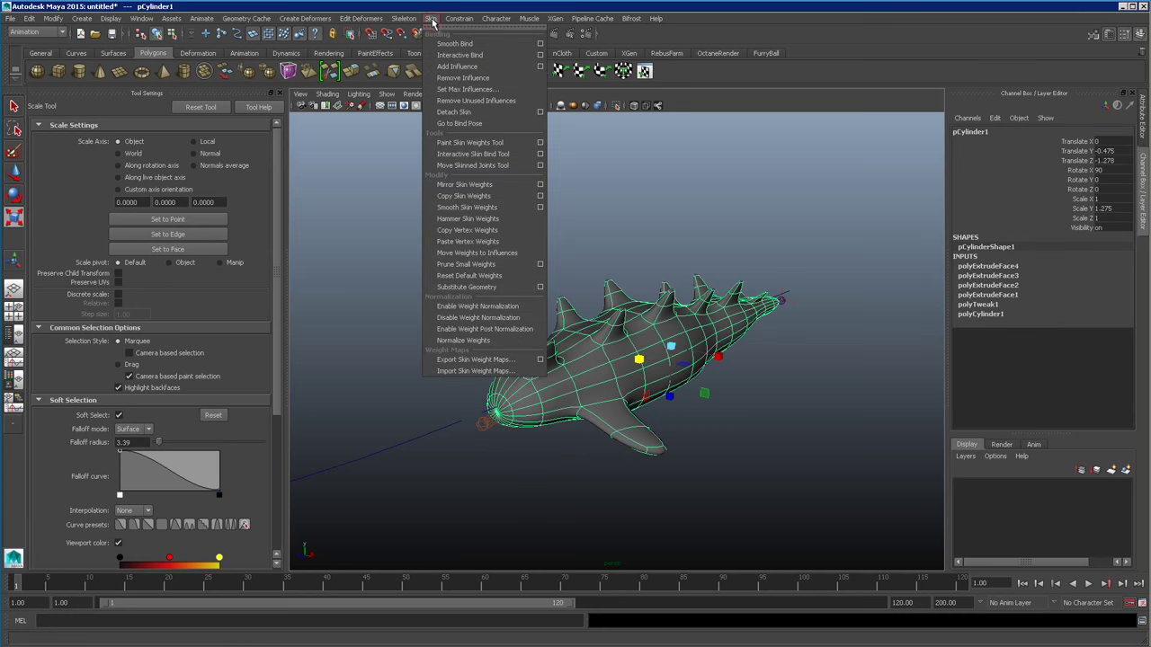
click(541, 43)
click(144, 277)
click(168, 302)
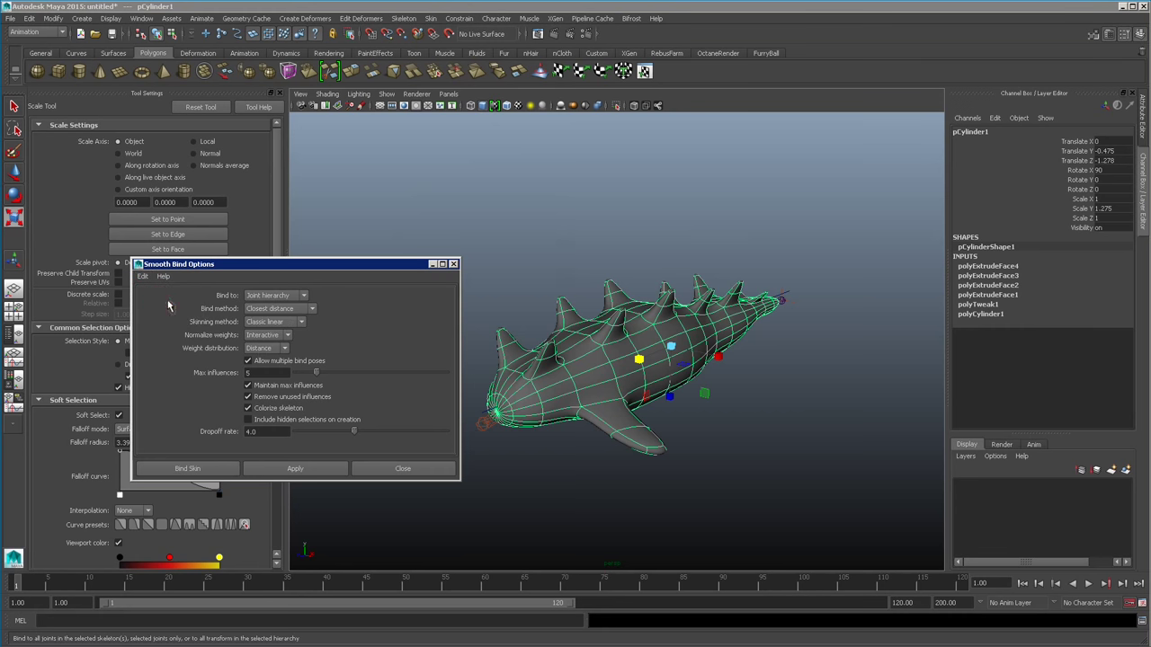
click(304, 322)
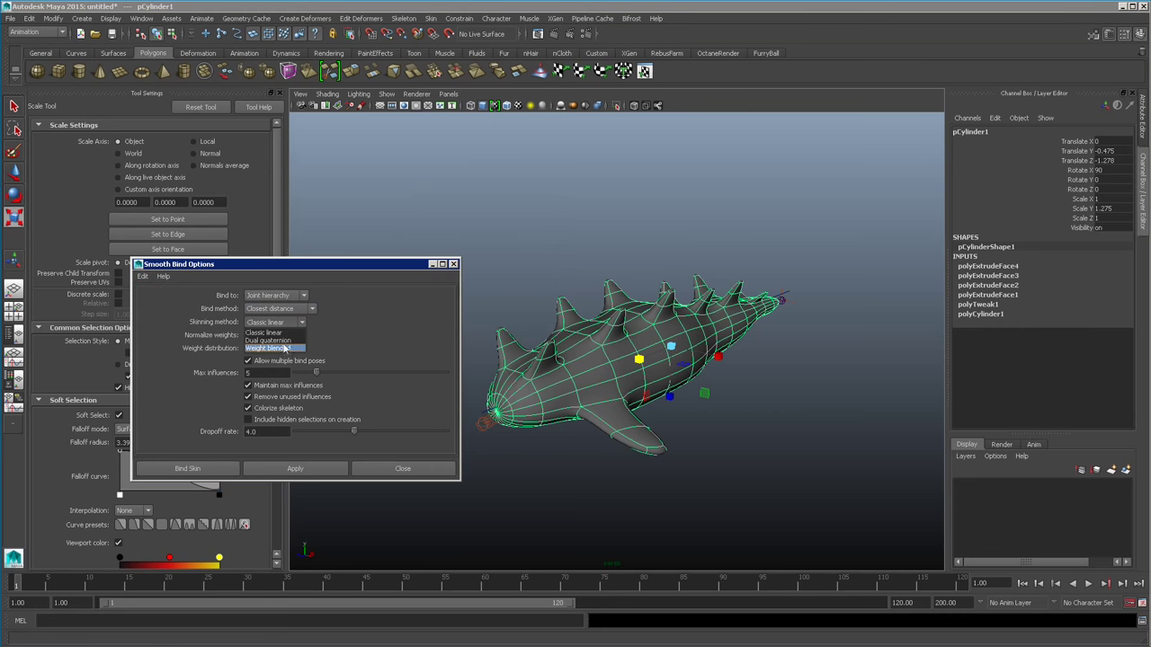
click(287, 343)
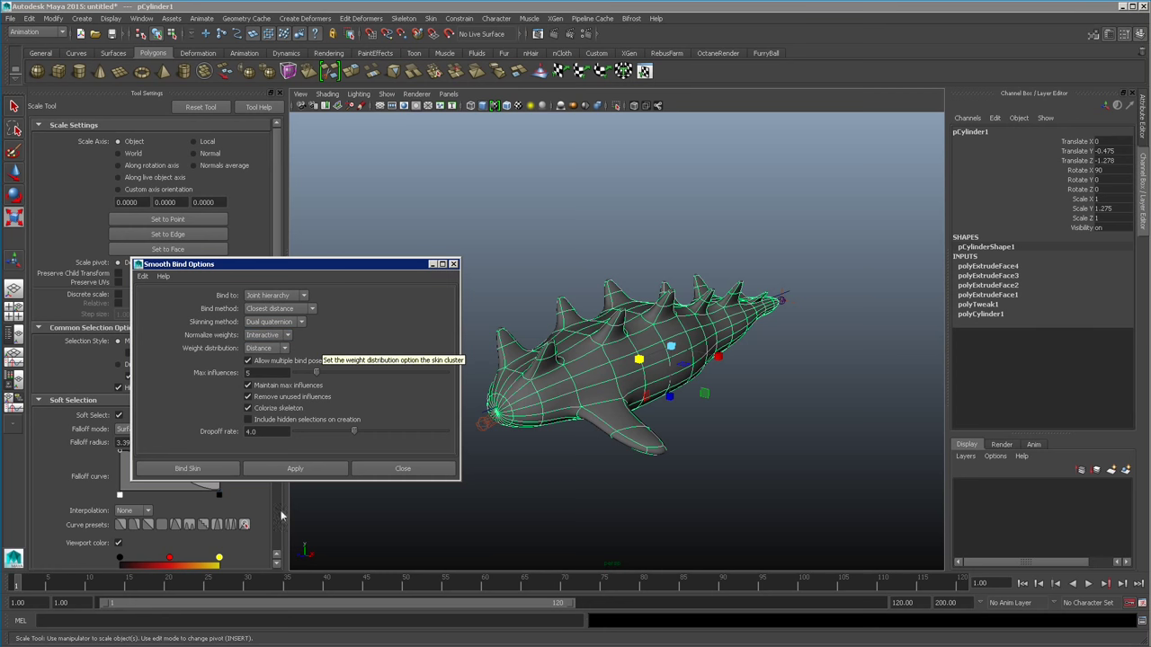
- Smooth-bind pCylinder1 to the joint1 hierarchy and close the bind options
click(307, 470)
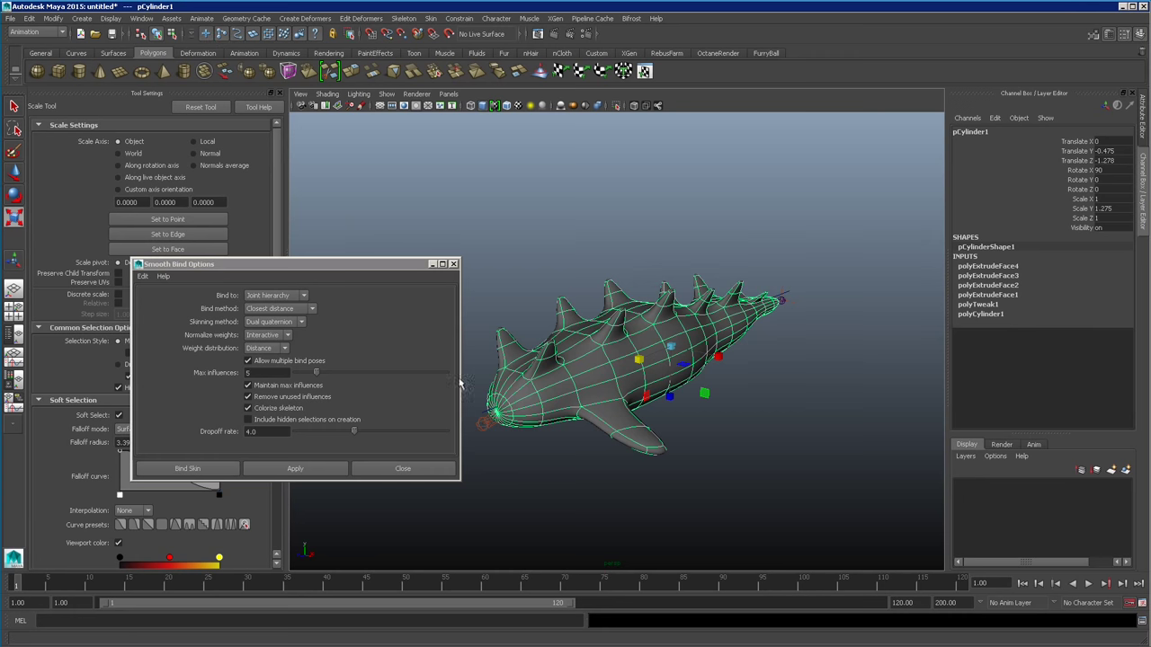
shift+click(482, 424)
click(313, 473)
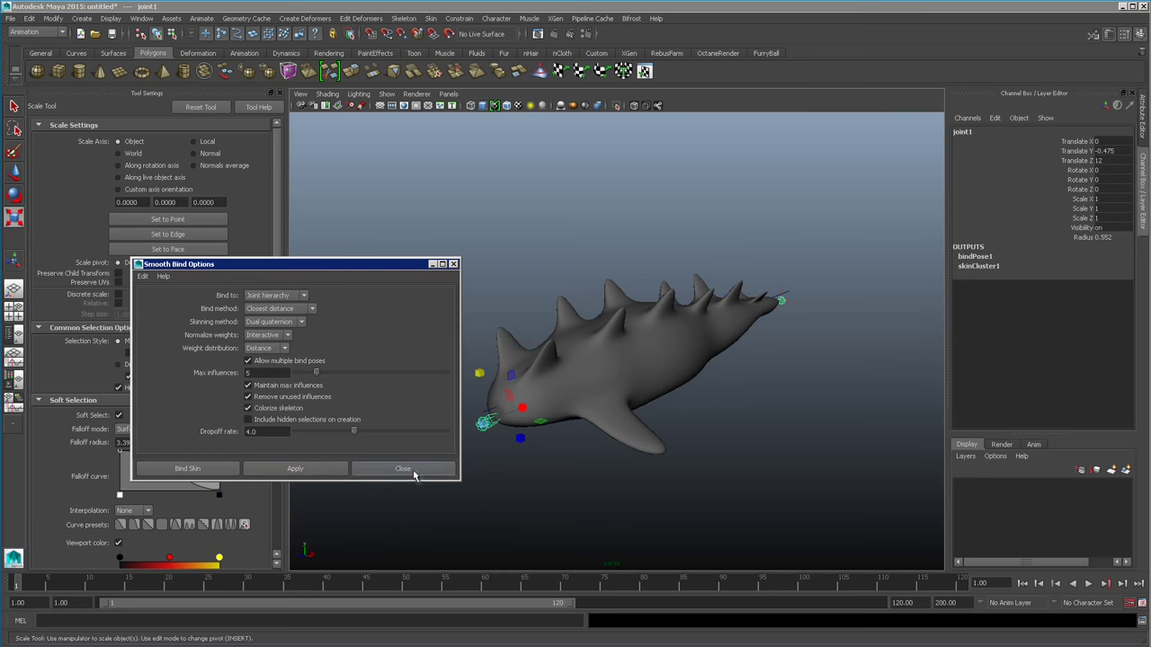
click(413, 475)
- Scrub and play the animation to check how the skinned mesh follows C_Path_01, stopping at frame 120
click(820, 482)
alt+drag(820, 483, 666, 500)
drag(36, 587, 299, 573)
alt+middle_drag(443, 442, 692, 399)
alt+drag(692, 399, 758, 442)
alt+right_drag(758, 442, 798, 443)
click(1087, 584)
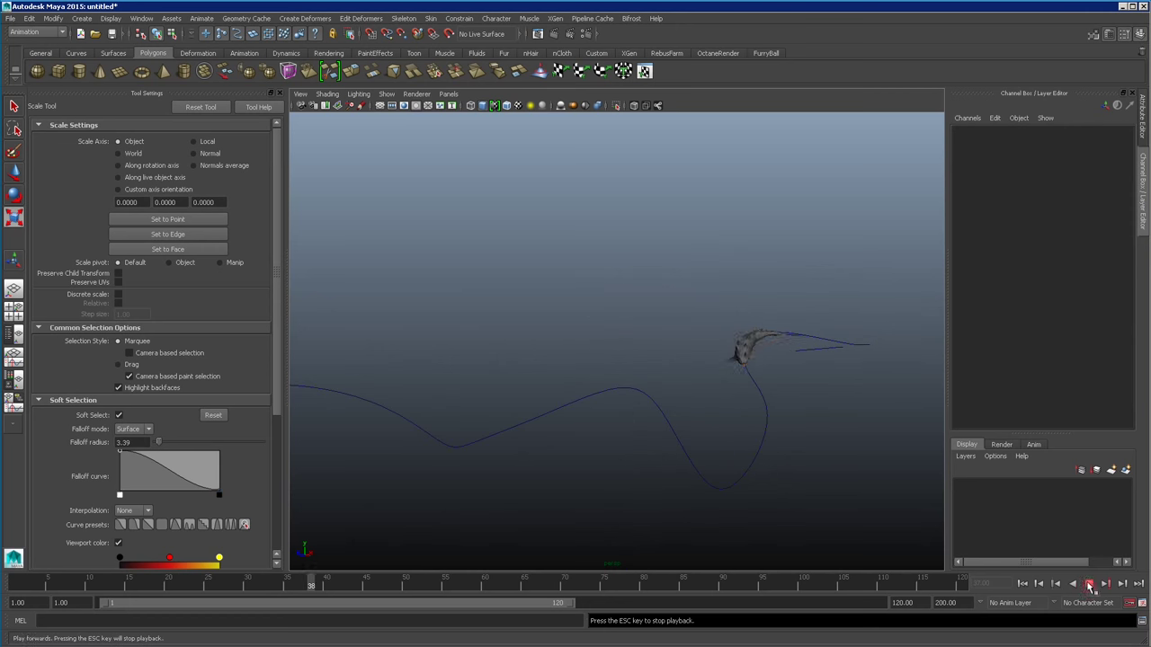
alt+middle_drag(699, 521, 829, 511)
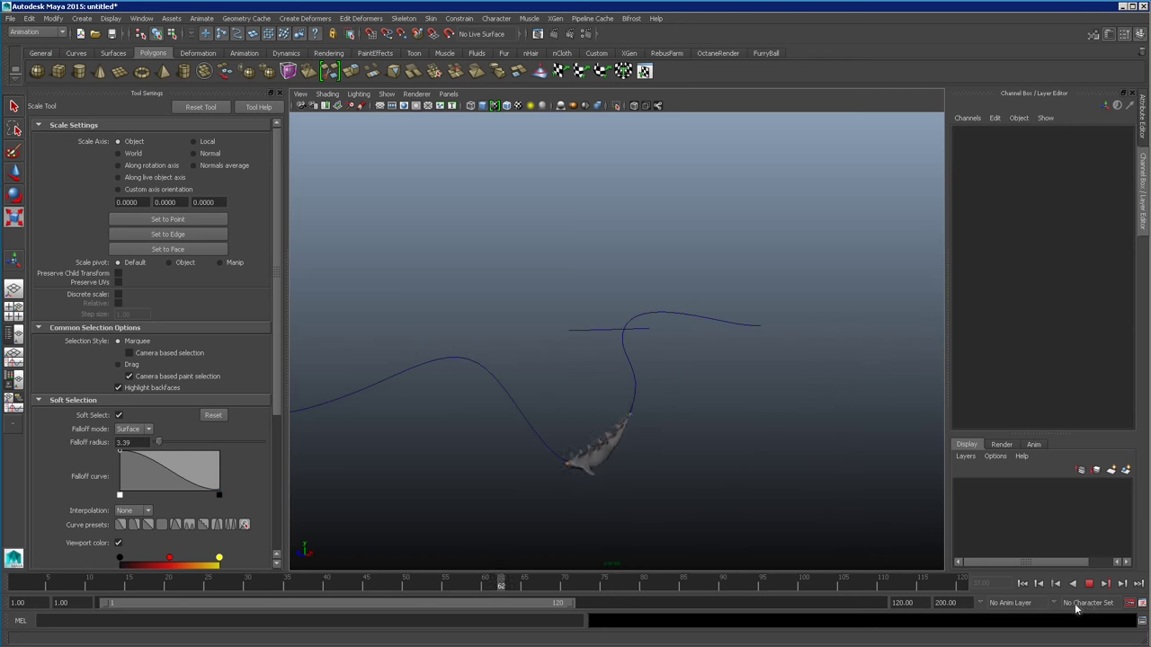
key(alt+v)
click(967, 585)
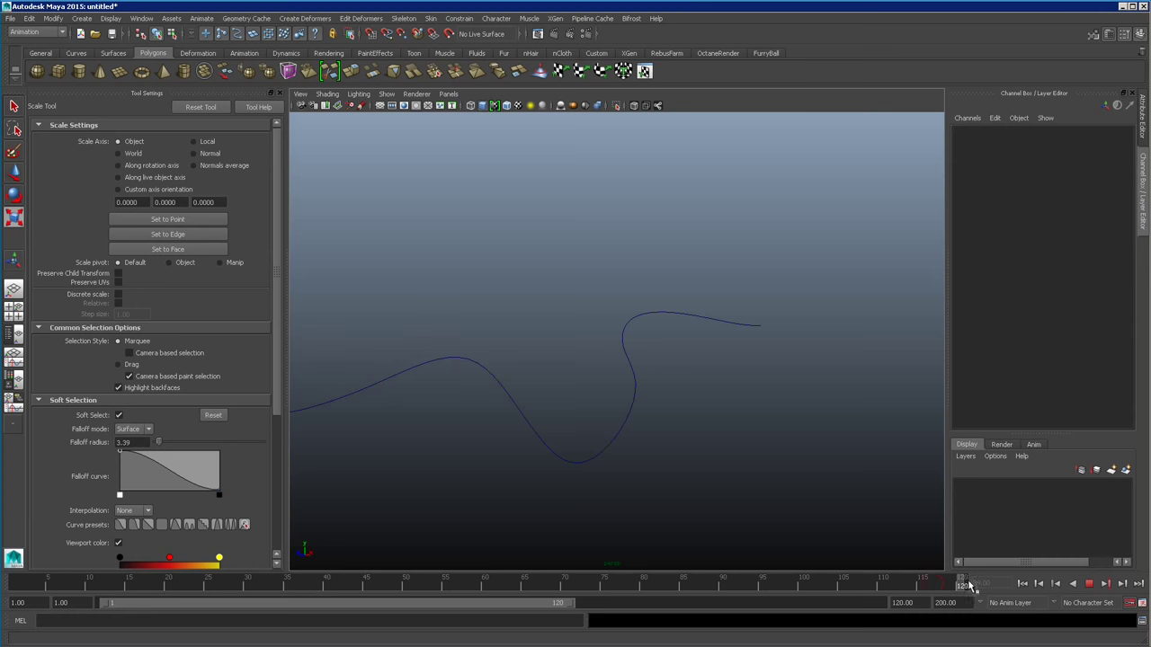
scroll(508, 418, down, 5)
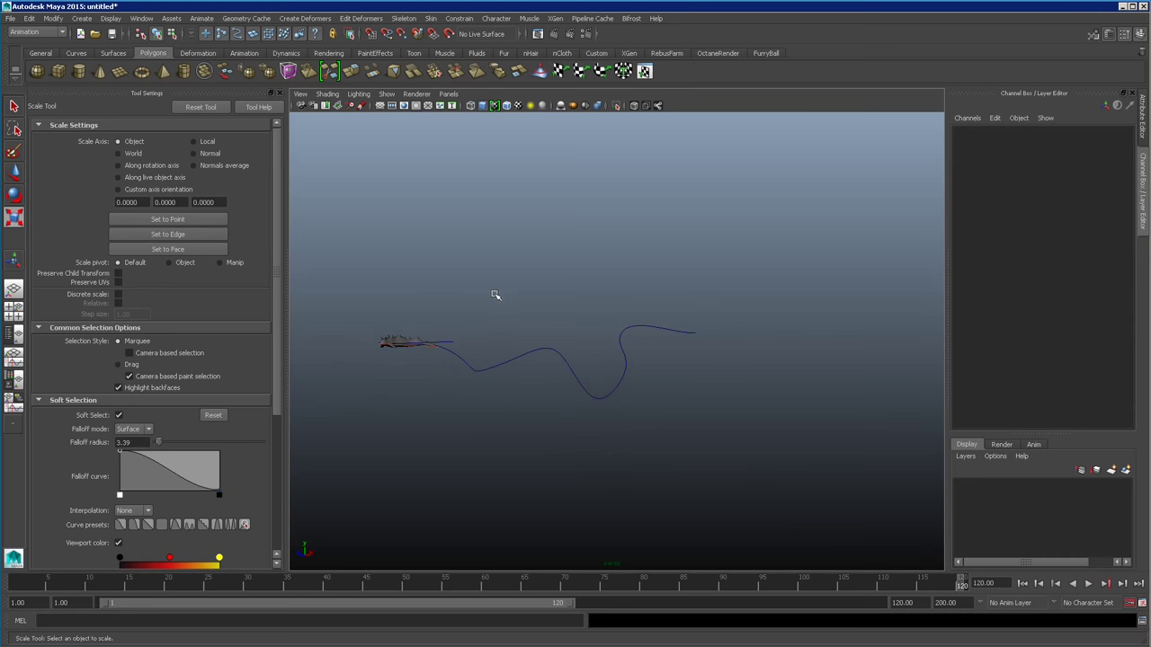
- Select GRP_Spine_Fish_01 in the restored Outliner and set the playback end frame to 300
click(109, 646)
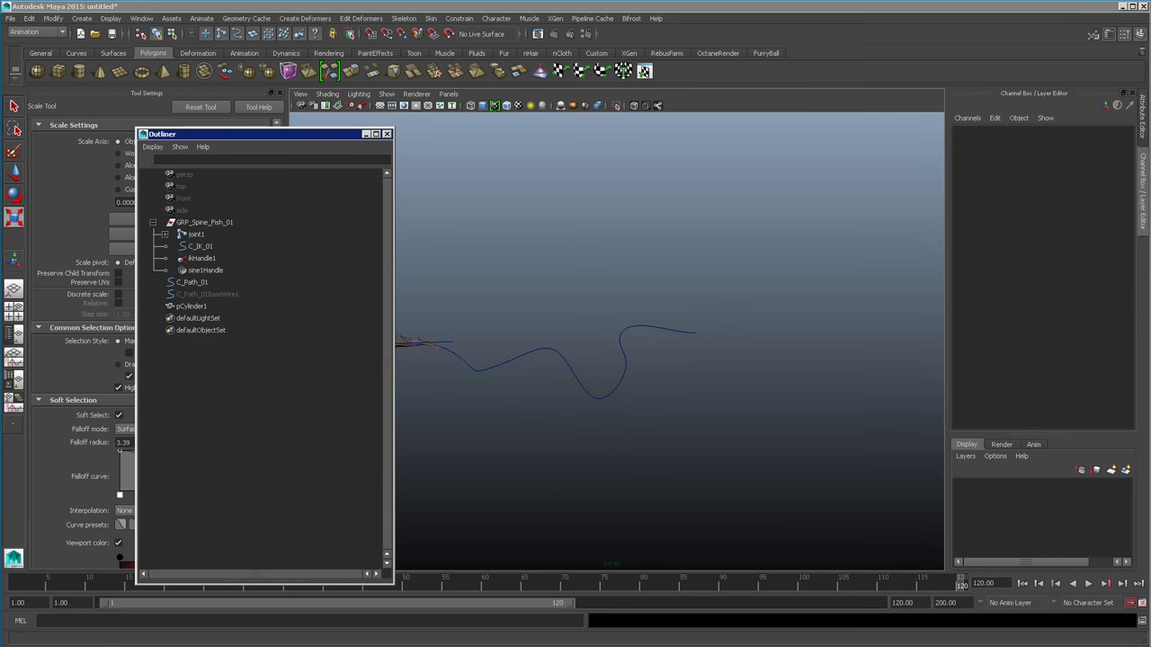
click(210, 223)
drag(244, 135, 155, 139)
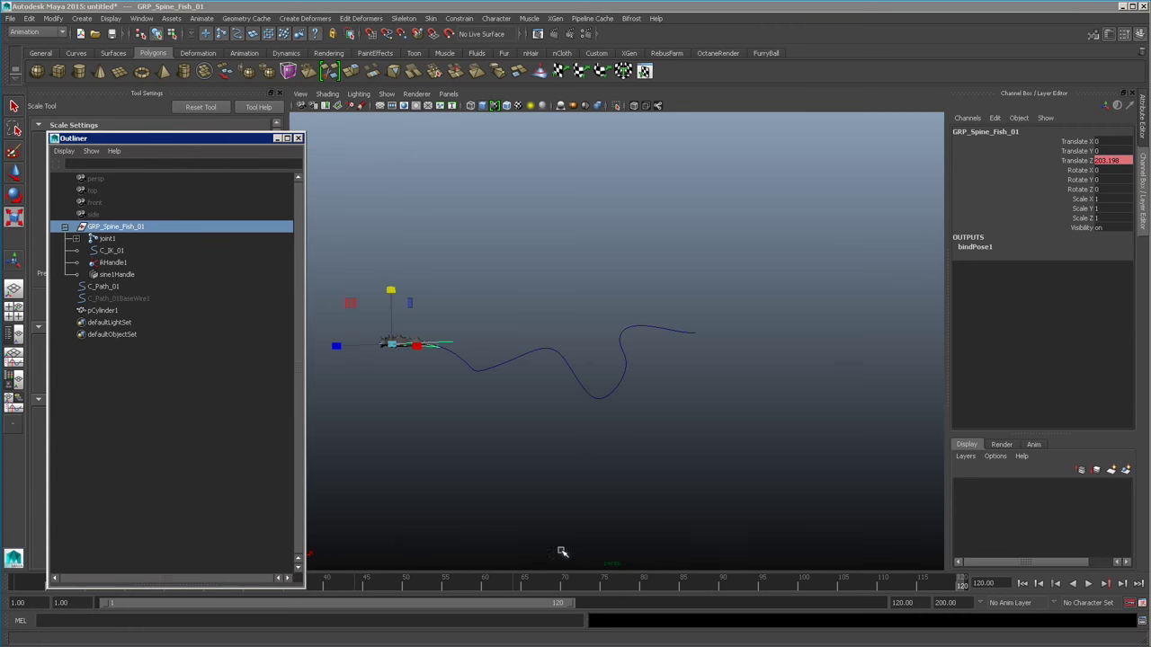
drag(249, 122, 244, 101)
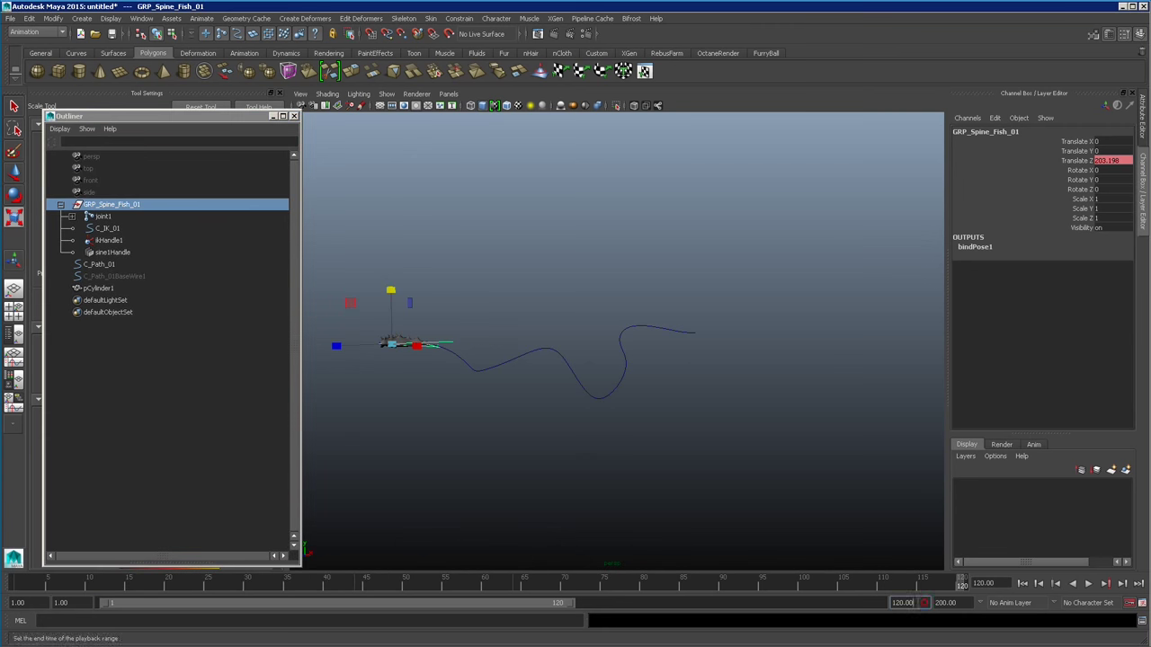
text(300)
key(Return)
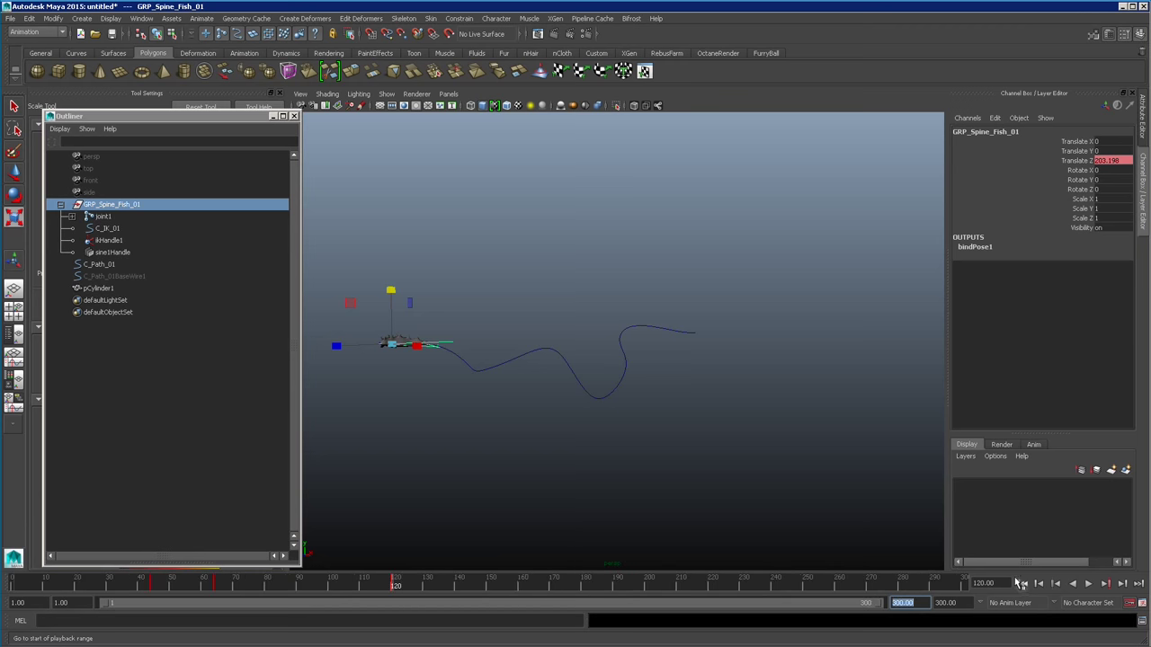
click(221, 118)
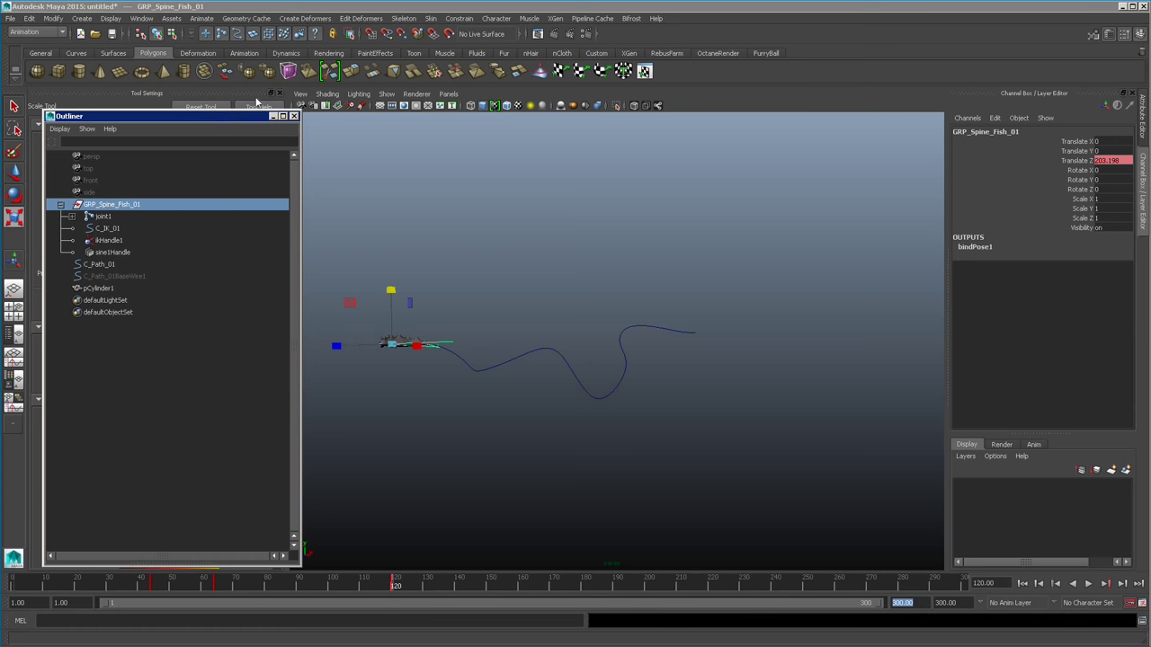
- Move the last Translate Z key of GRP_Spine_Fish_01 to frame 300 and give its animation curve linear tangents
click(14, 358)
drag(351, 111, 289, 116)
alt+right_drag(701, 440, 597, 445)
alt+right_drag(659, 472, 648, 506)
drag(663, 436, 700, 459)
key(Delete)
drag(653, 495, 651, 495)
click(637, 470)
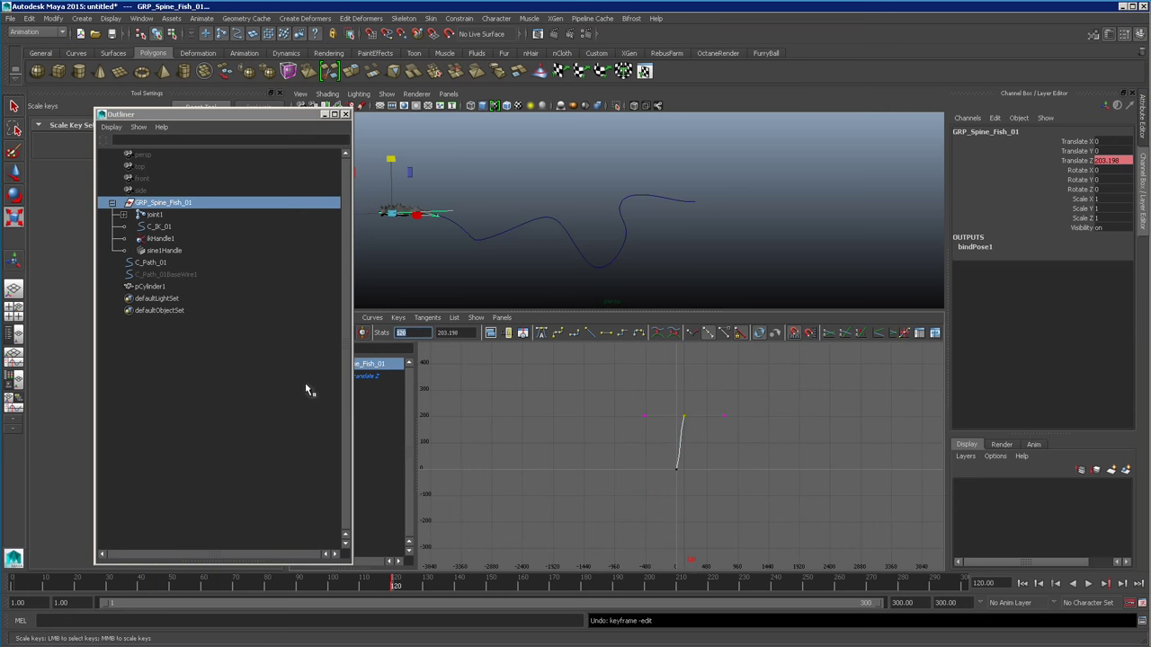
text(300)
key(Return)
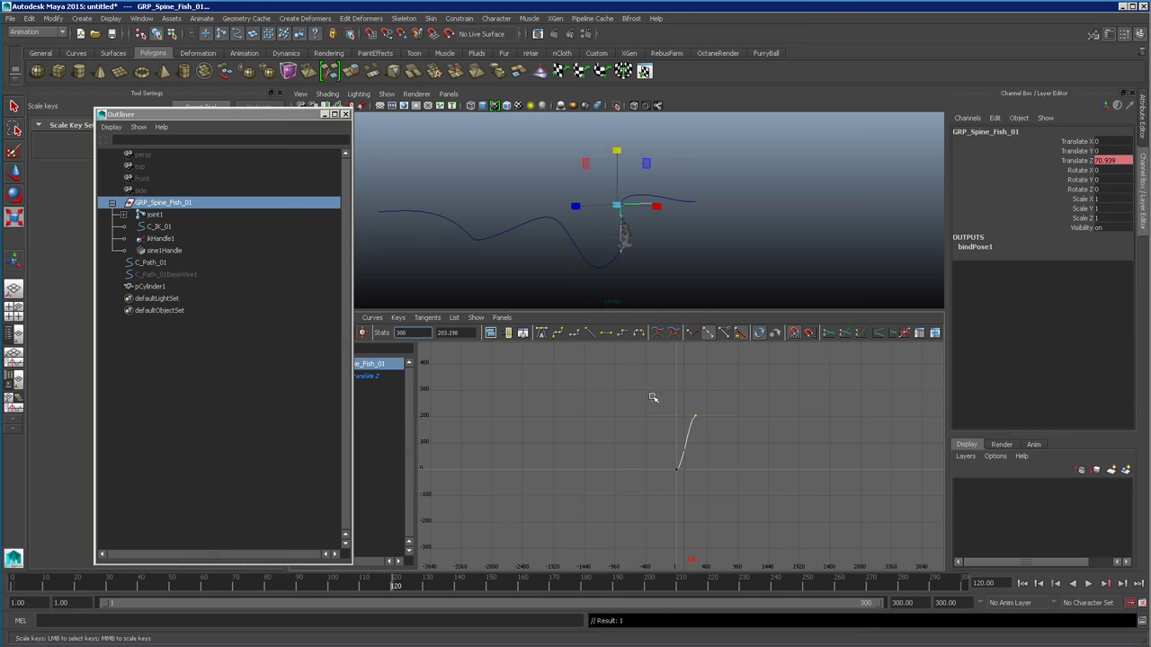
drag(652, 397, 739, 490)
click(590, 333)
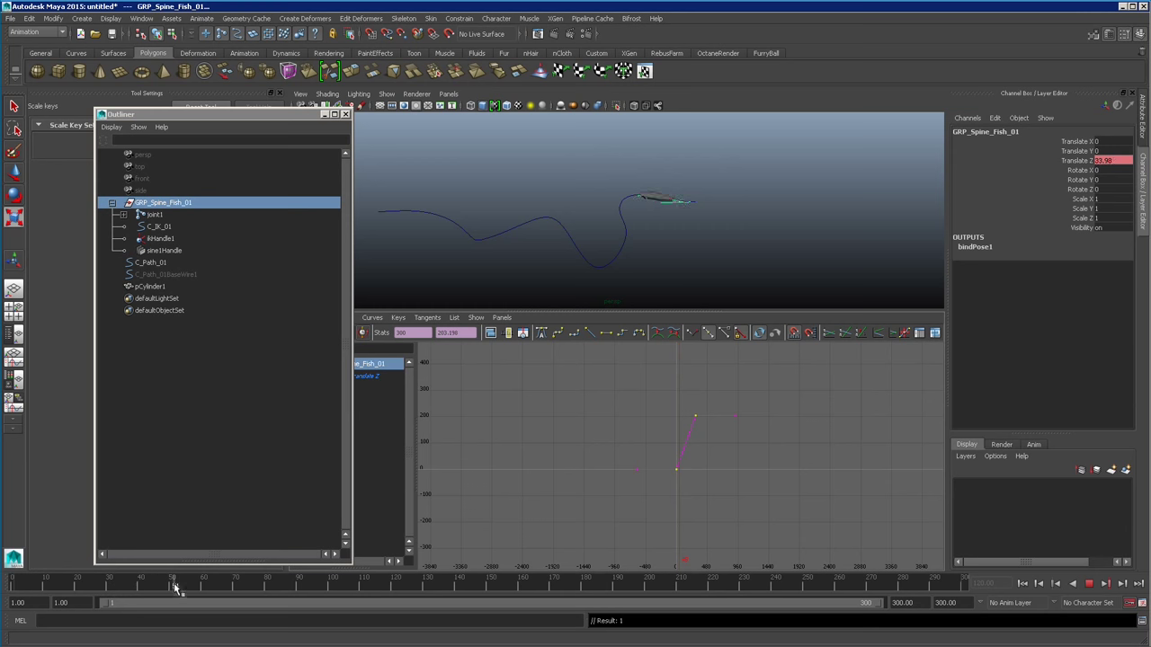
- Scrub the animation to frame 203 to check the creature's travel along the path in the enlarged perspective view
drag(396, 587, 534, 582)
drag(634, 582, 749, 585)
drag(858, 574, 659, 584)
key(r)
key(space)
alt+right_drag(780, 411, 794, 416)
alt+middle_drag(794, 416, 907, 382)
alt+right_drag(908, 382, 776, 431)
alt+drag(701, 355, 686, 405)
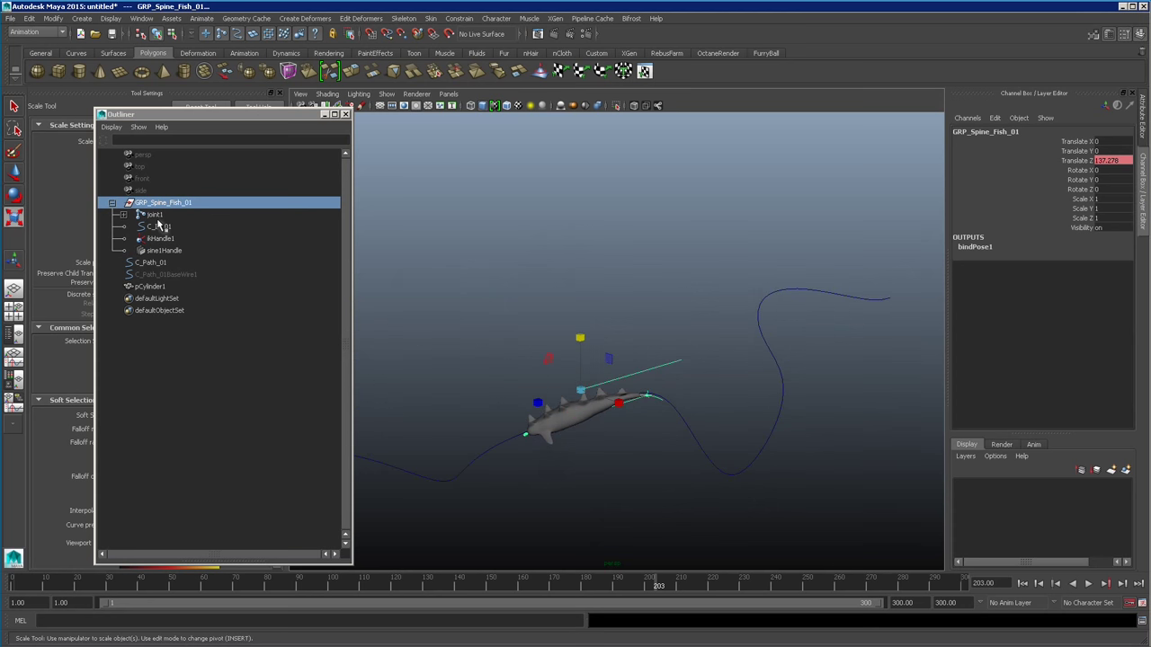
- Set the Amplitude of the sine1 deformer on sine1Handle to 0.3
click(157, 217)
click(165, 250)
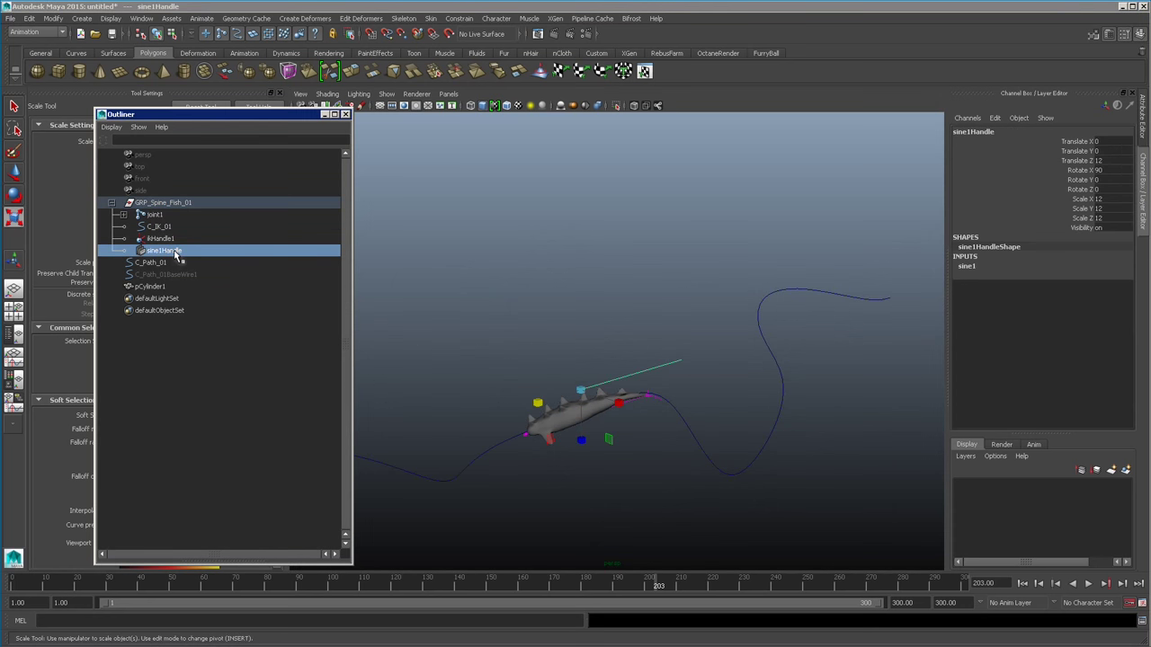
click(978, 270)
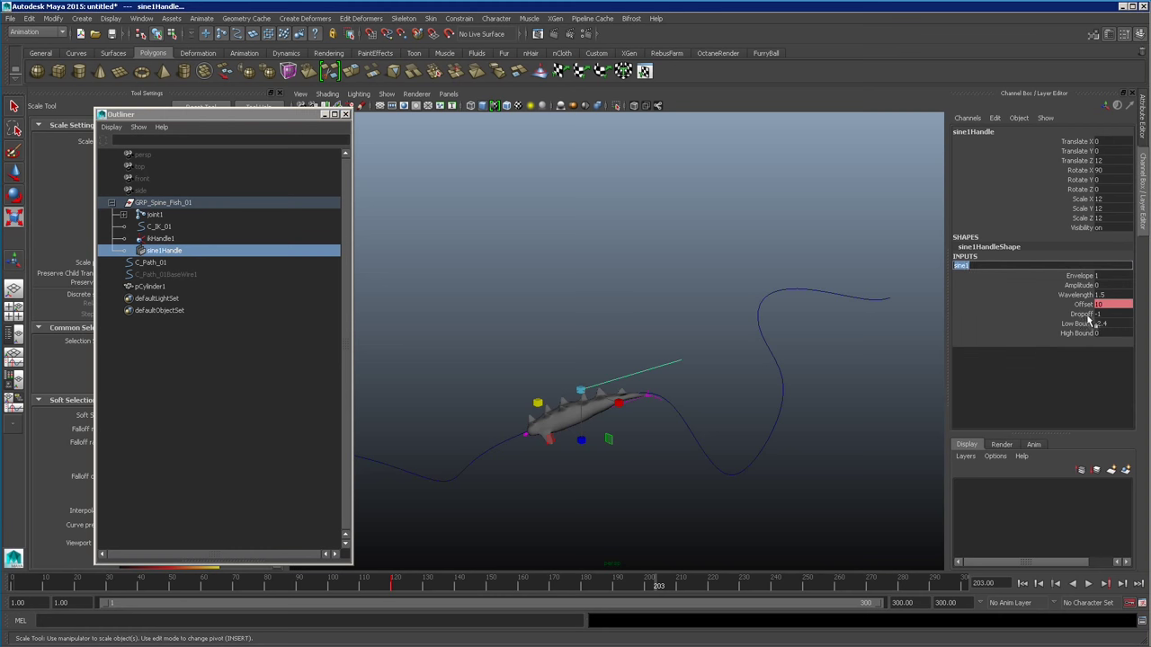
click(1100, 286)
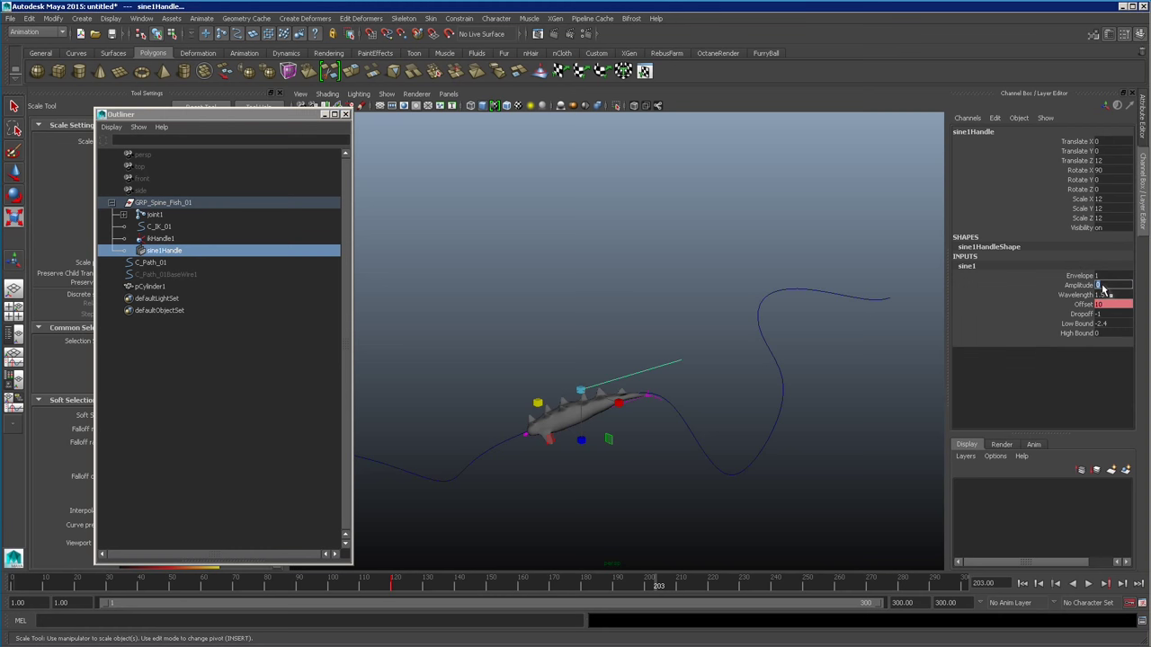
text(.3)
key(Return)
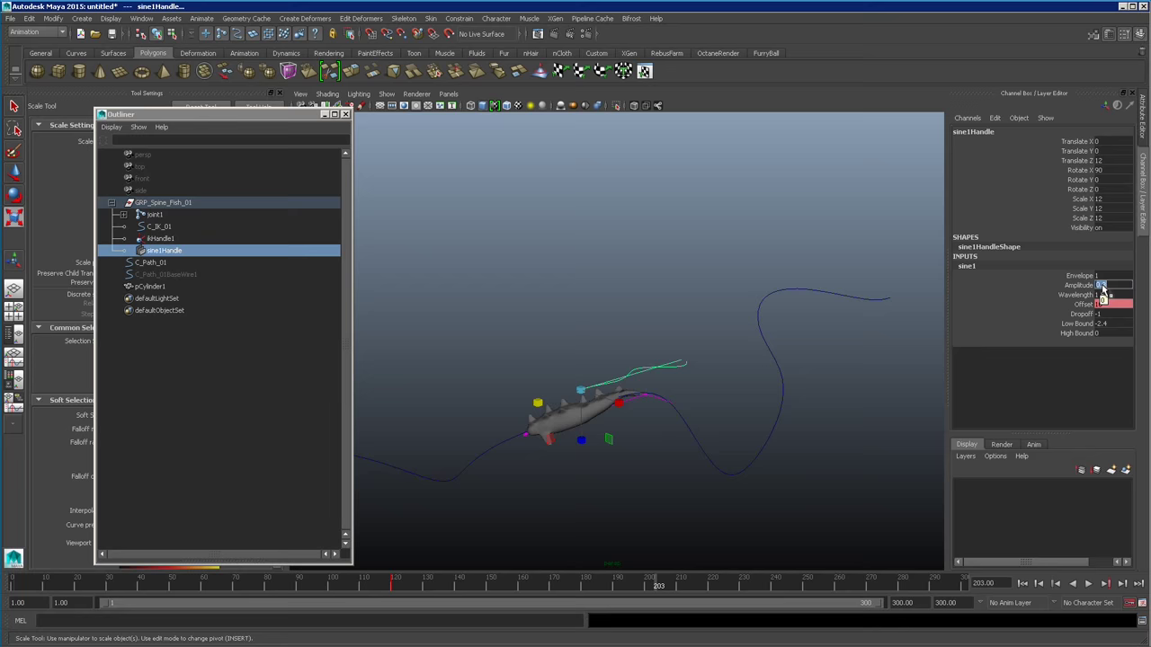
- Play and scrub the animation to check the sine-driven swimming motion of the creature along the path
alt+drag(829, 435, 817, 457)
alt+middle_drag(791, 477, 809, 390)
alt+right_drag(809, 390, 722, 429)
click(1088, 584)
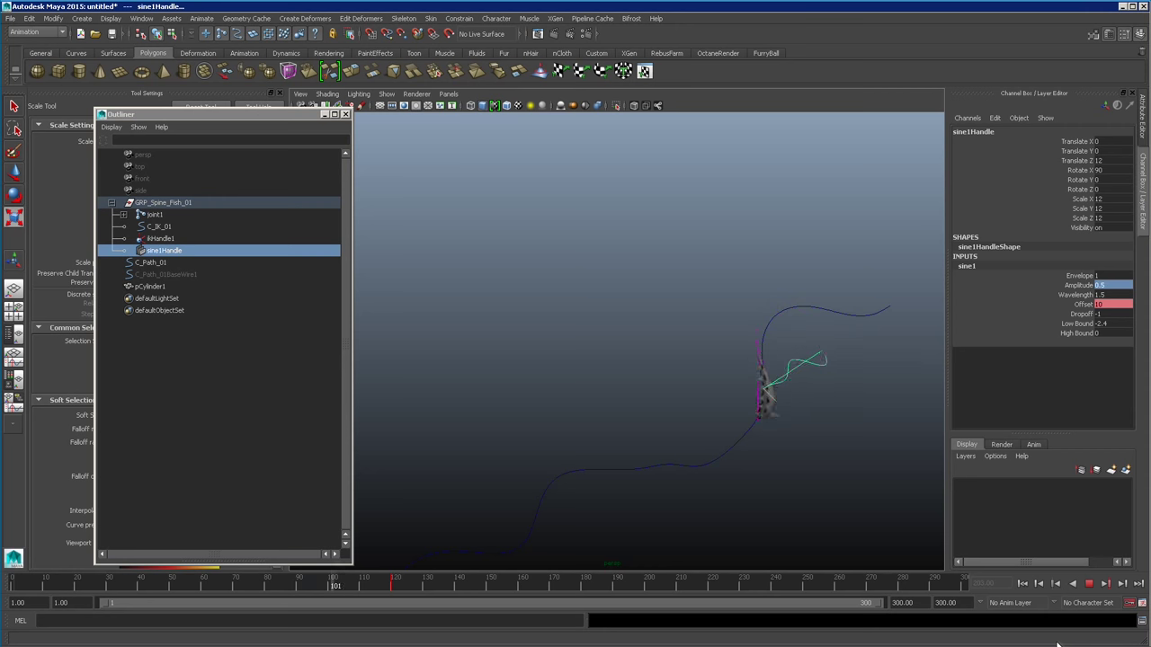
click(1087, 583)
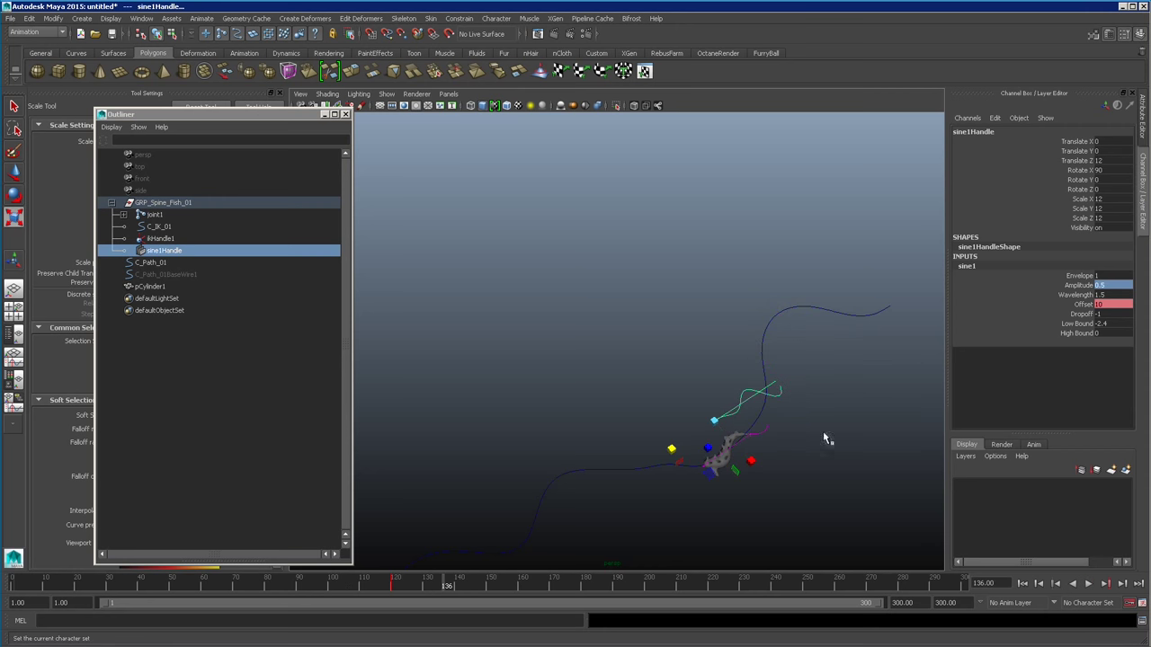
drag(957, 584, 299, 604)
key(alt+v)
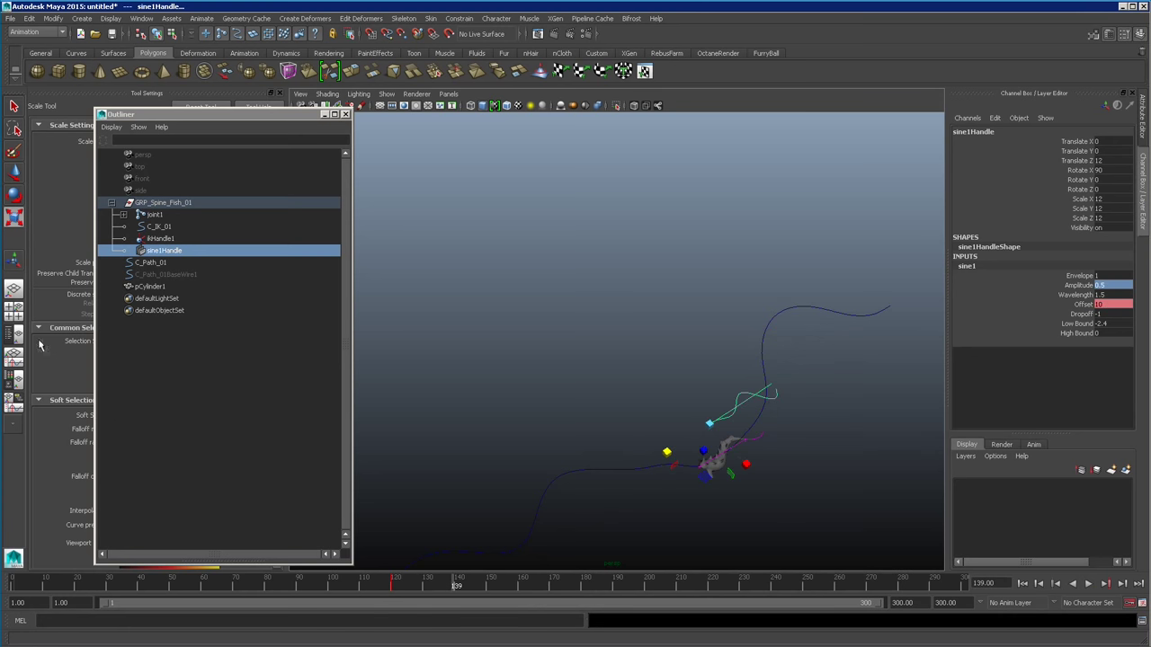
- Move the last sine1 Offset key to frame 300 and open the Offset value for editing at that frame
click(15, 364)
drag(711, 453, 680, 479)
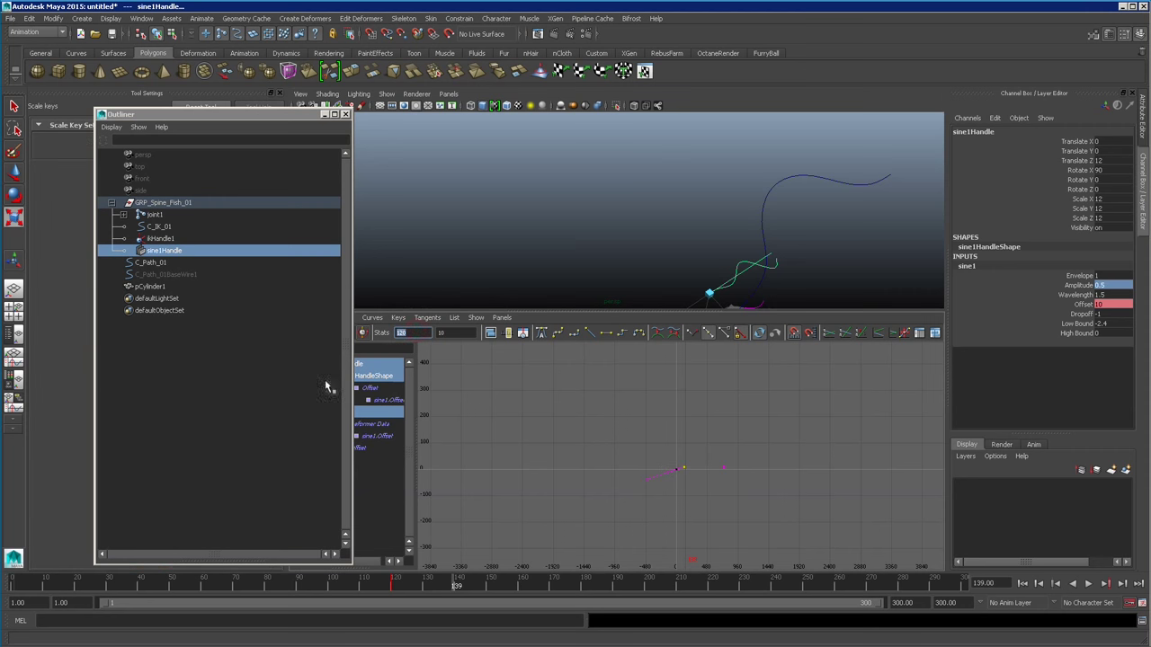
text(300)
key(Return)
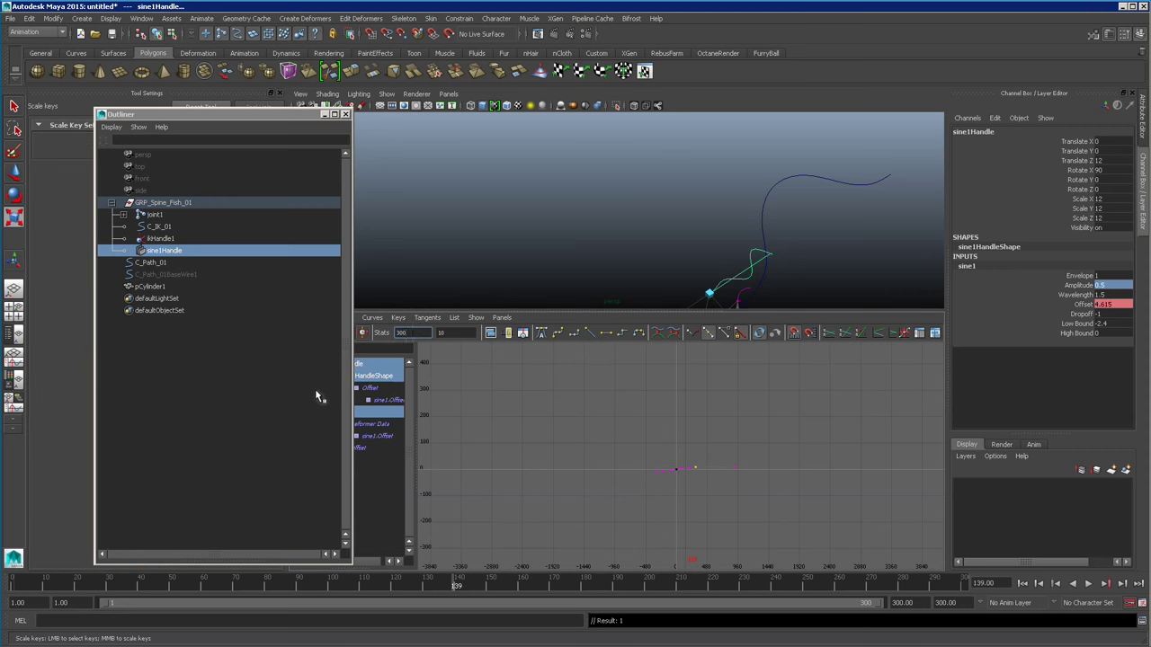
click(962, 584)
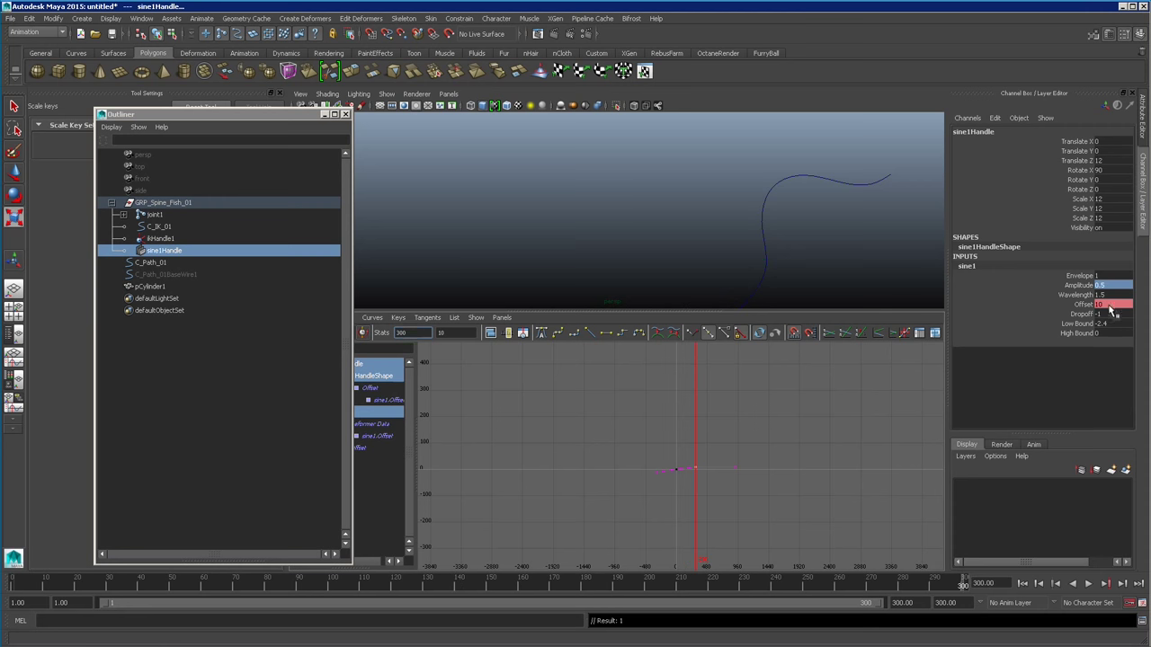
double_click(1106, 304)
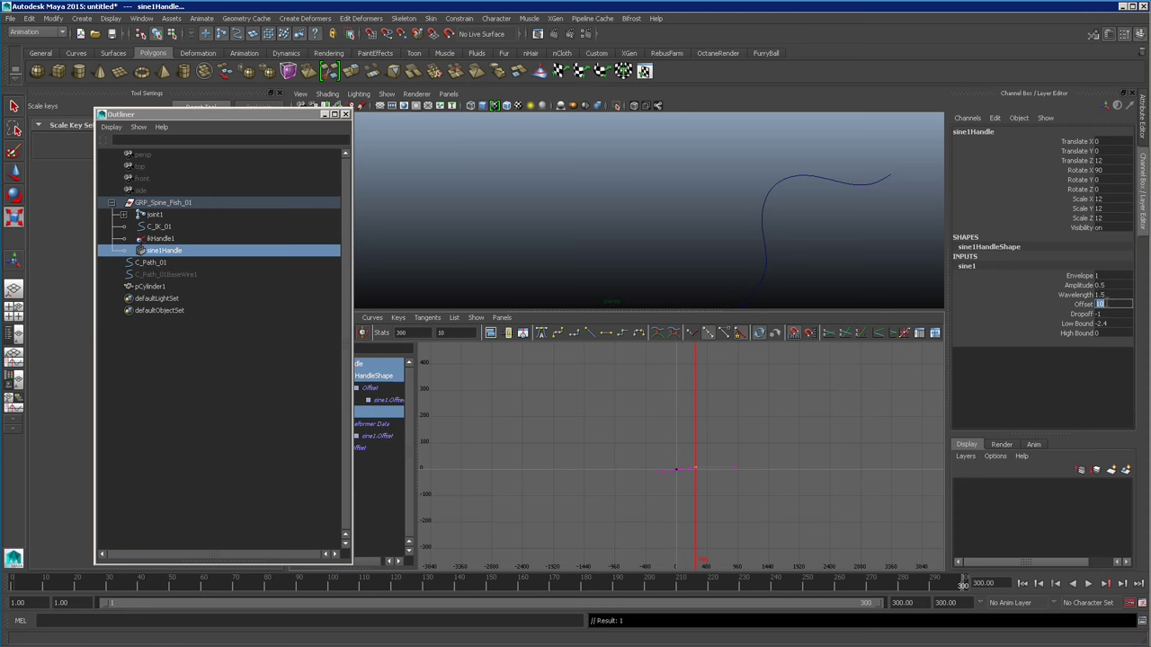
- Deselect everything and play the animation from the first frame, viewing the swimming creature from several angles
click(829, 244)
key(space)
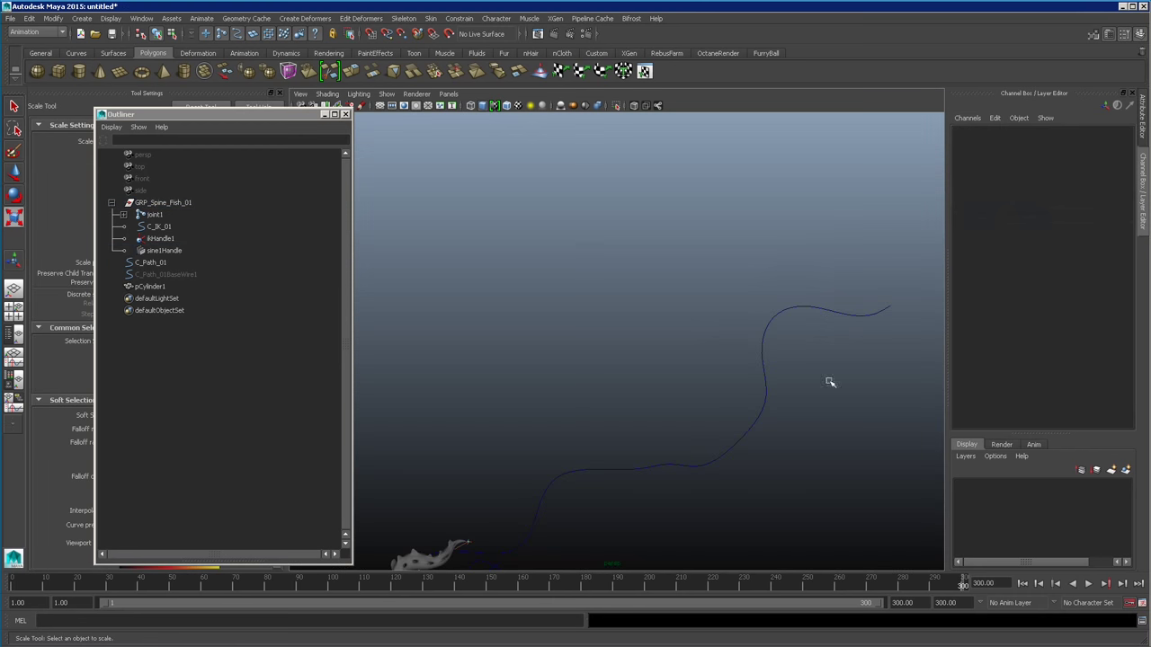
click(1022, 584)
click(1087, 583)
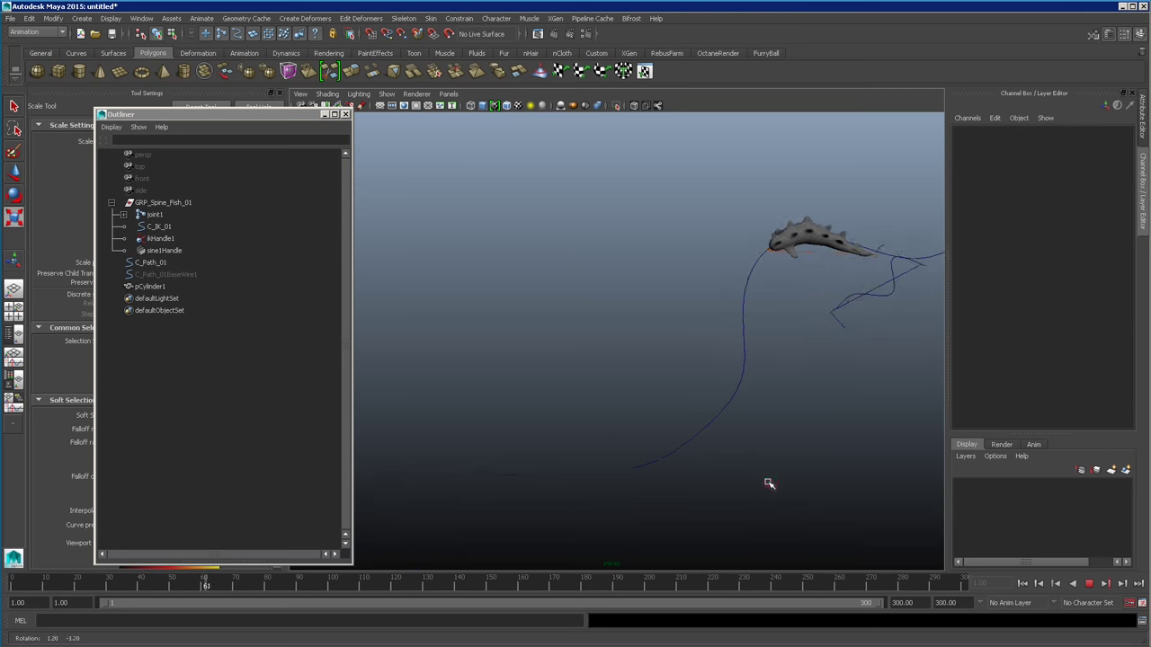
mouse_move(769, 484)
alt+mouse_down()
mouse_move(770, 470)
mouse_move(699, 468)
mouse_move(789, 475)
alt+mouse_up()
alt+drag(850, 451, 791, 449)
- Select the C_Path_01 curve and display its control vertices for editing
click(605, 285)
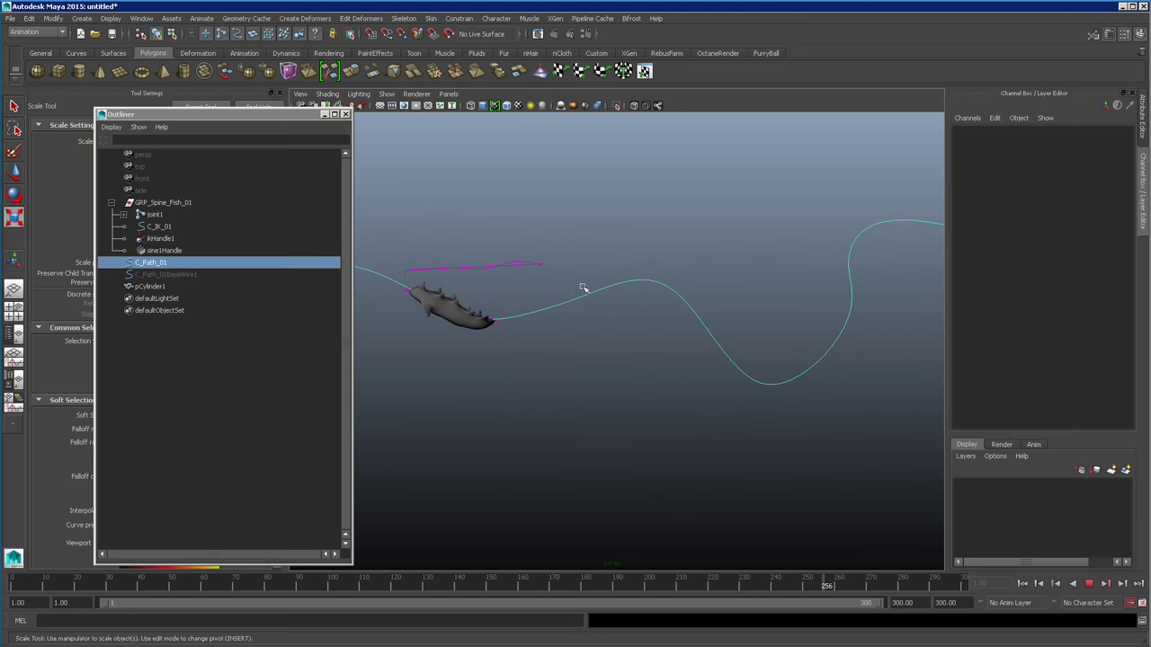
click(668, 411)
alt+drag(809, 475, 911, 512)
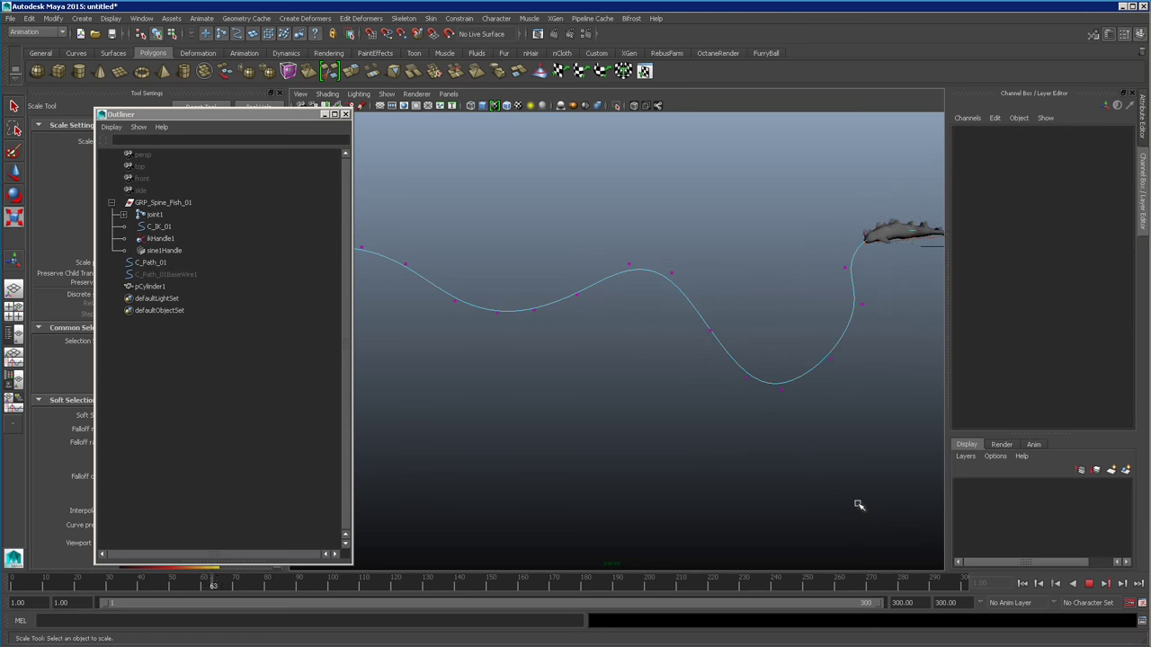
- Move control vertex 14 of C_Path_01 to bend the path near the creature and play the result
click(546, 307)
key(e)
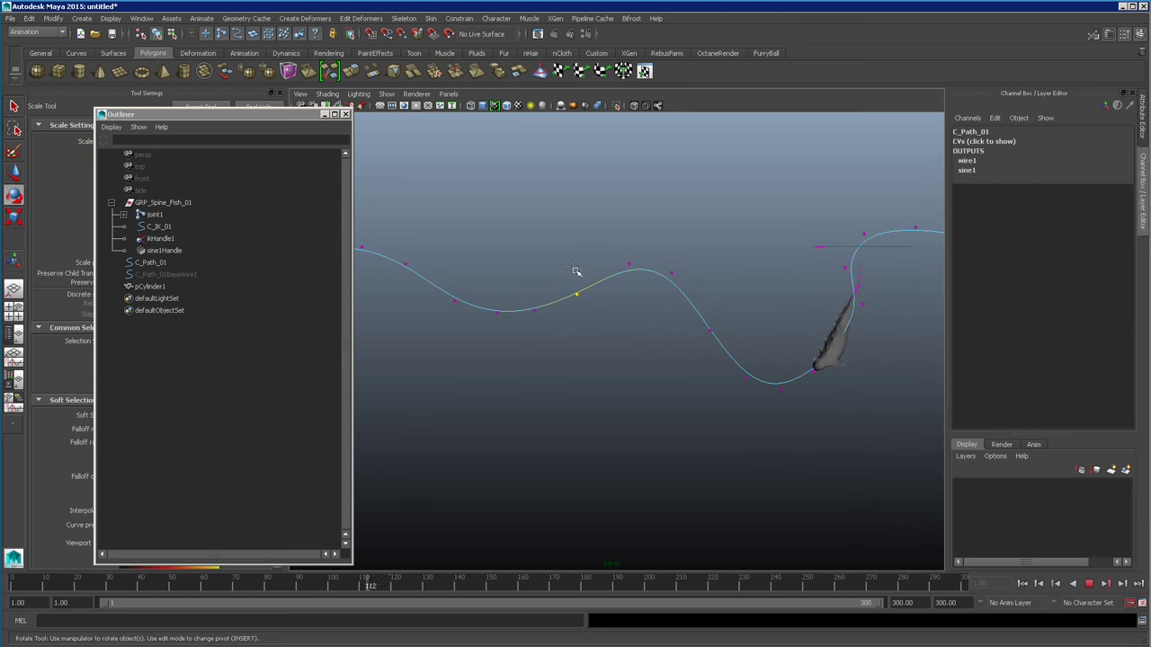
click(1089, 584)
drag(472, 585, 629, 586)
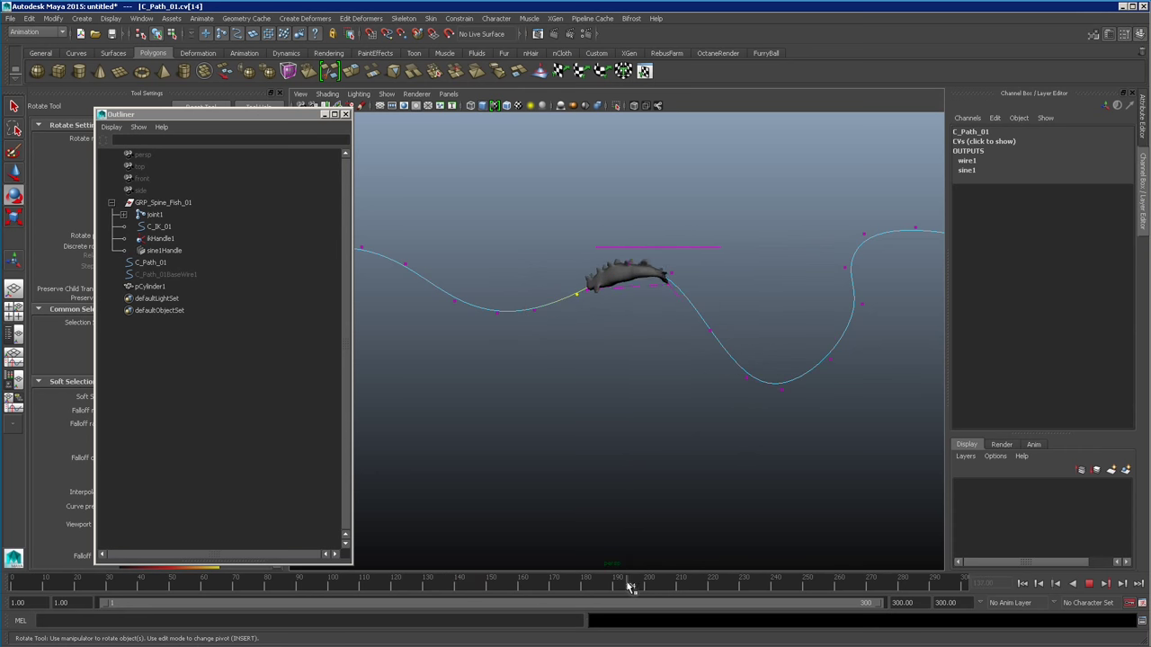
key(alt+v)
key(w)
drag(576, 277, 680, 440)
drag(726, 368, 722, 378)
key(alt+v)
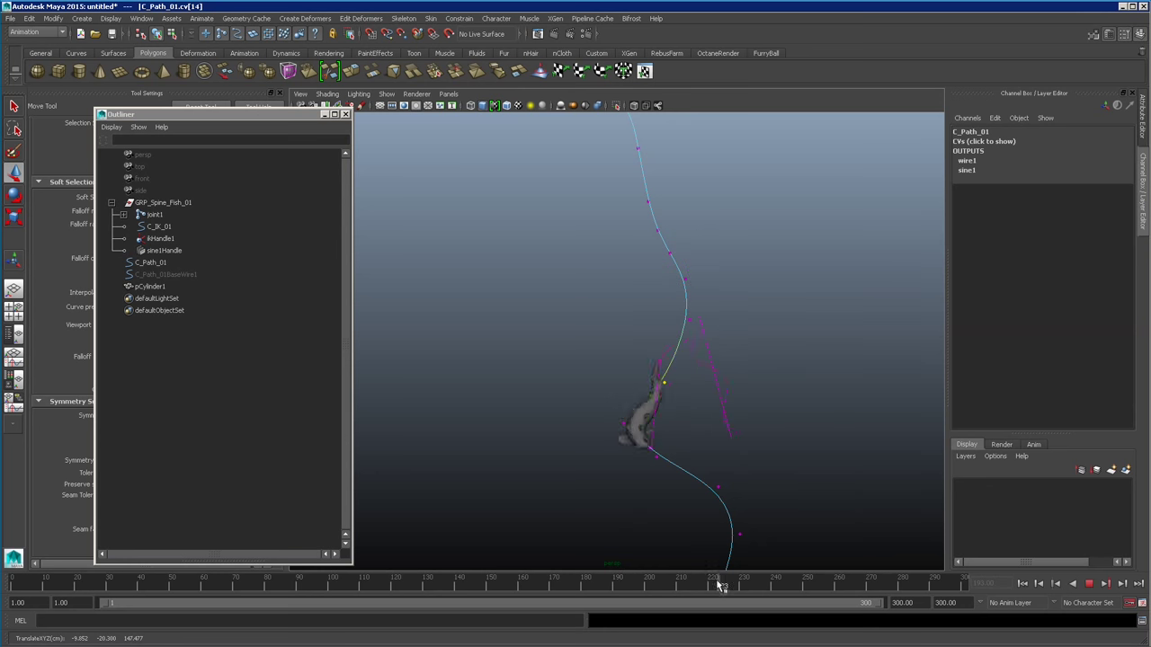
- Move control vertices 17 and 11 of C_Path_01 to reshape the path further and check the playback
drag(775, 585, 753, 585)
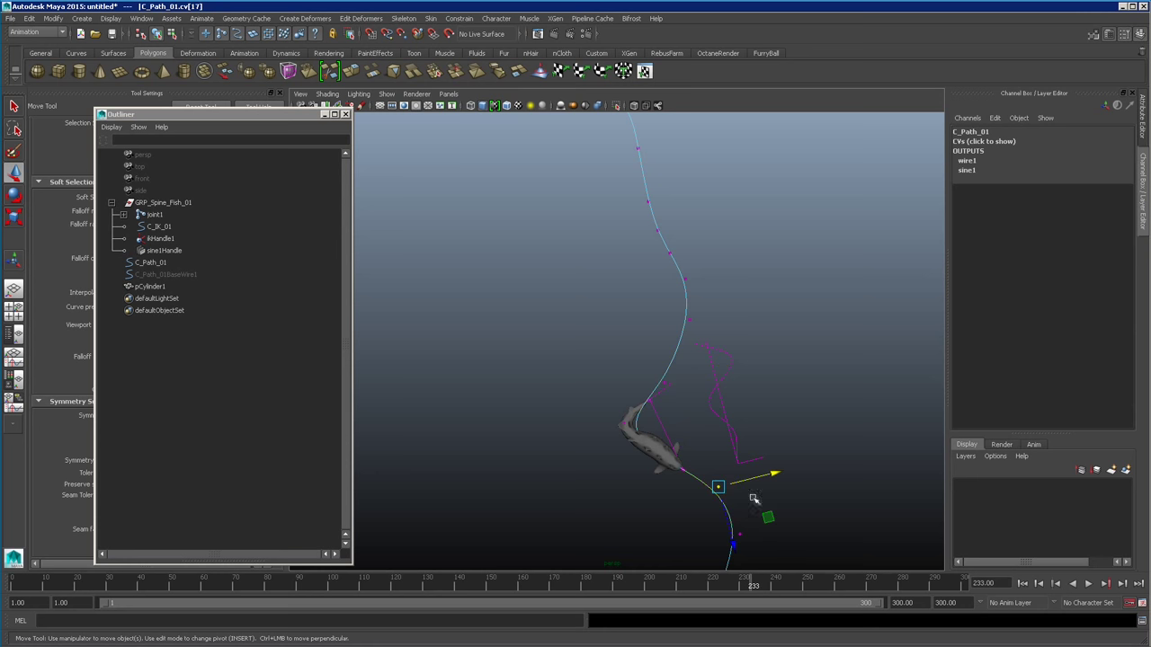
drag(772, 475, 707, 505)
alt+drag(795, 494, 789, 429)
drag(575, 260, 630, 300)
key(alt+v)
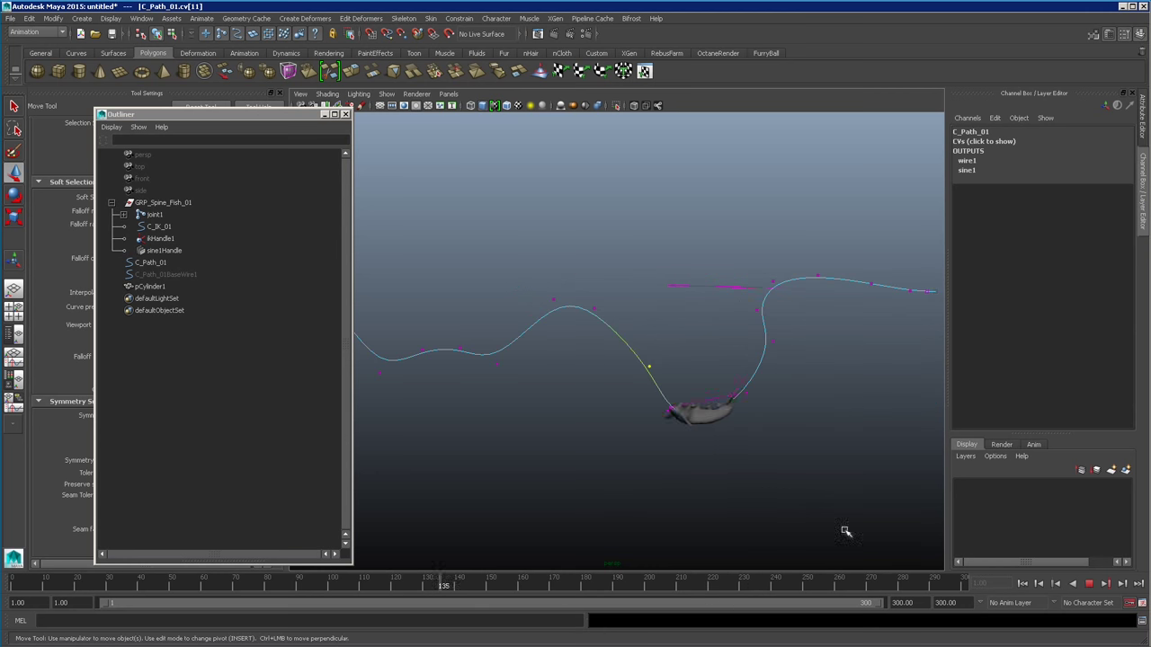
click(1090, 584)
- Key the Roll and Twist attributes of ikHandle1 at frame 1
click(193, 239)
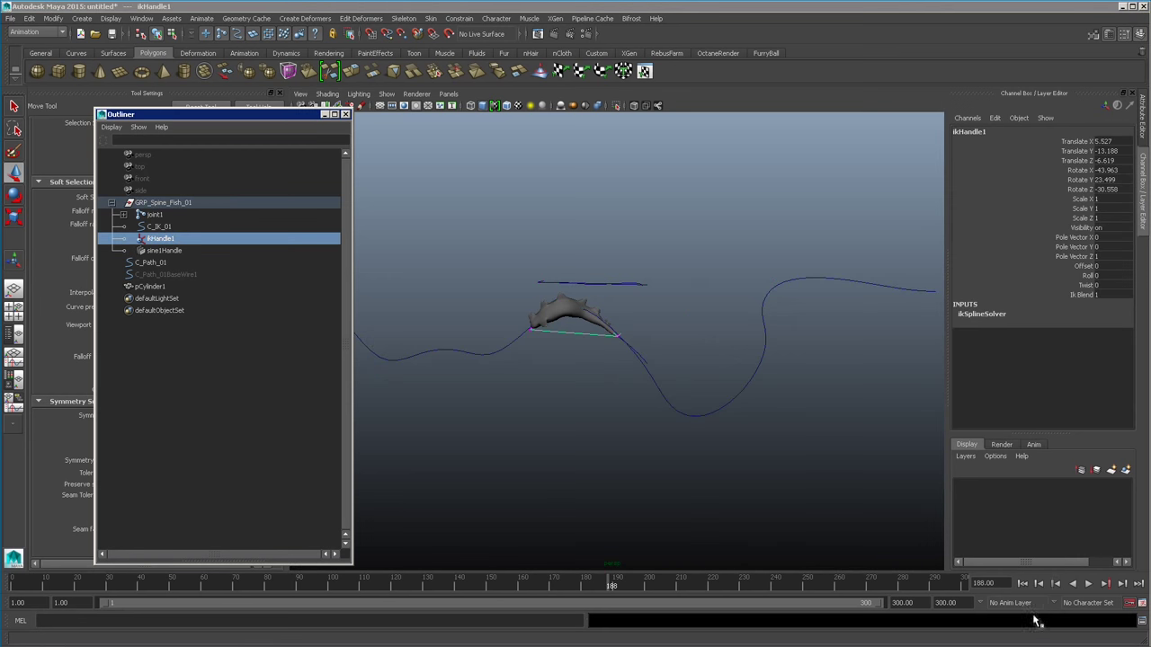
click(1022, 584)
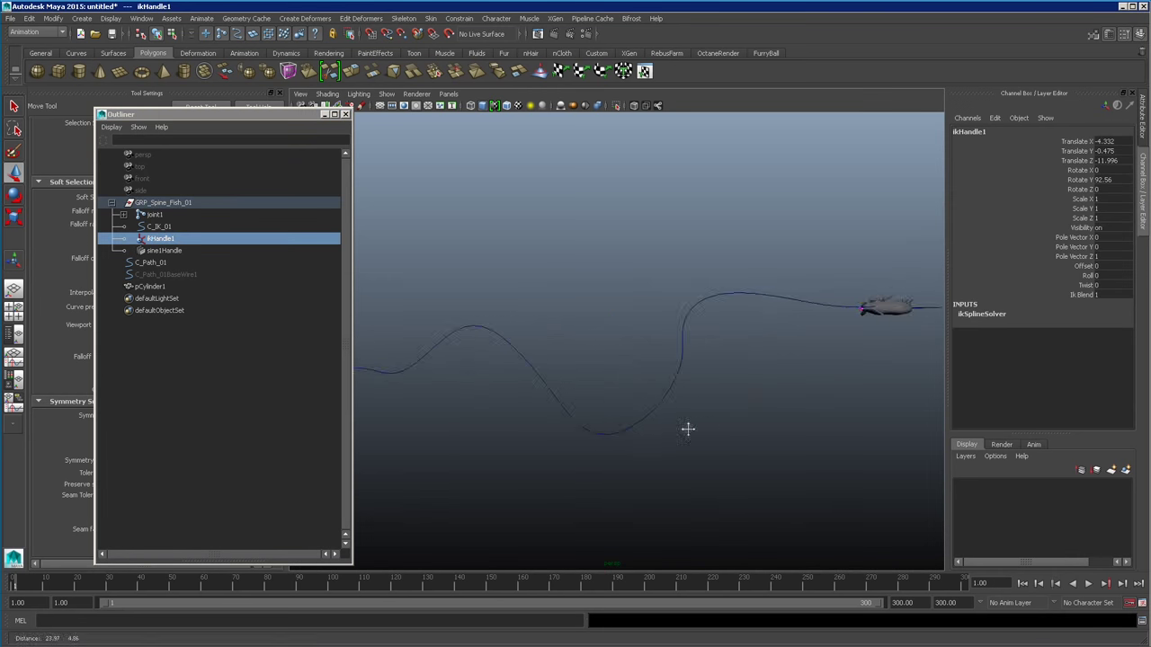
drag(1088, 275, 1088, 284)
right_drag(1088, 285, 1086, 297)
- Set ikHandle1's Roll to about 67.6 at frame 61 and play the animation to check it
drag(22, 585, 206, 584)
click(1086, 285)
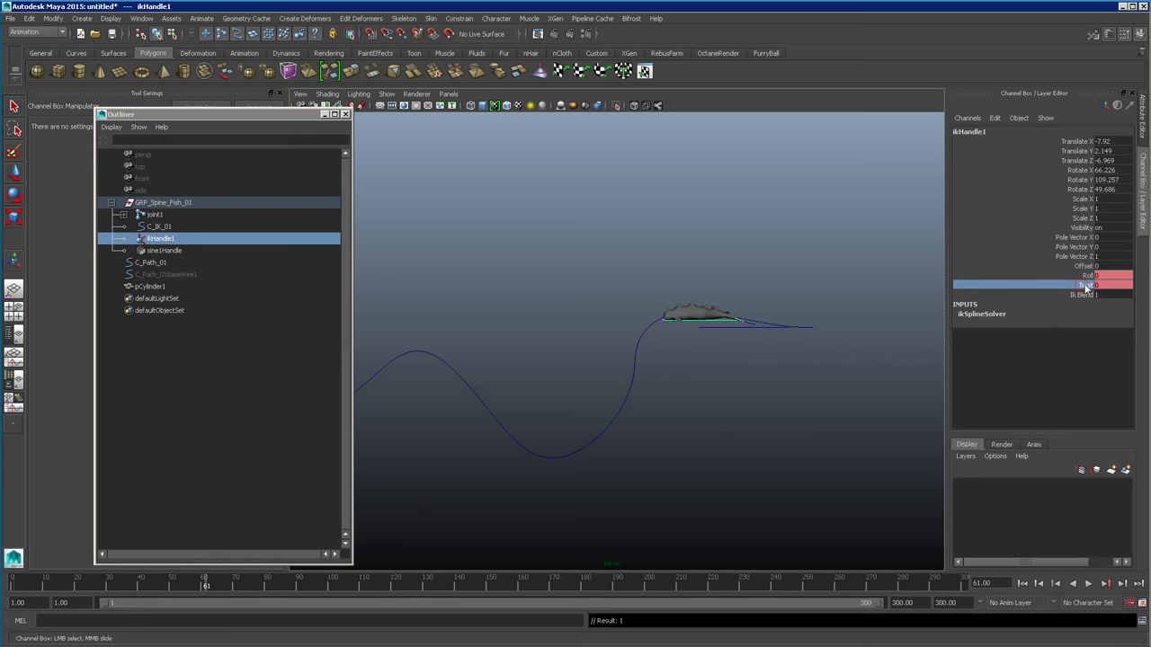
click(1087, 276)
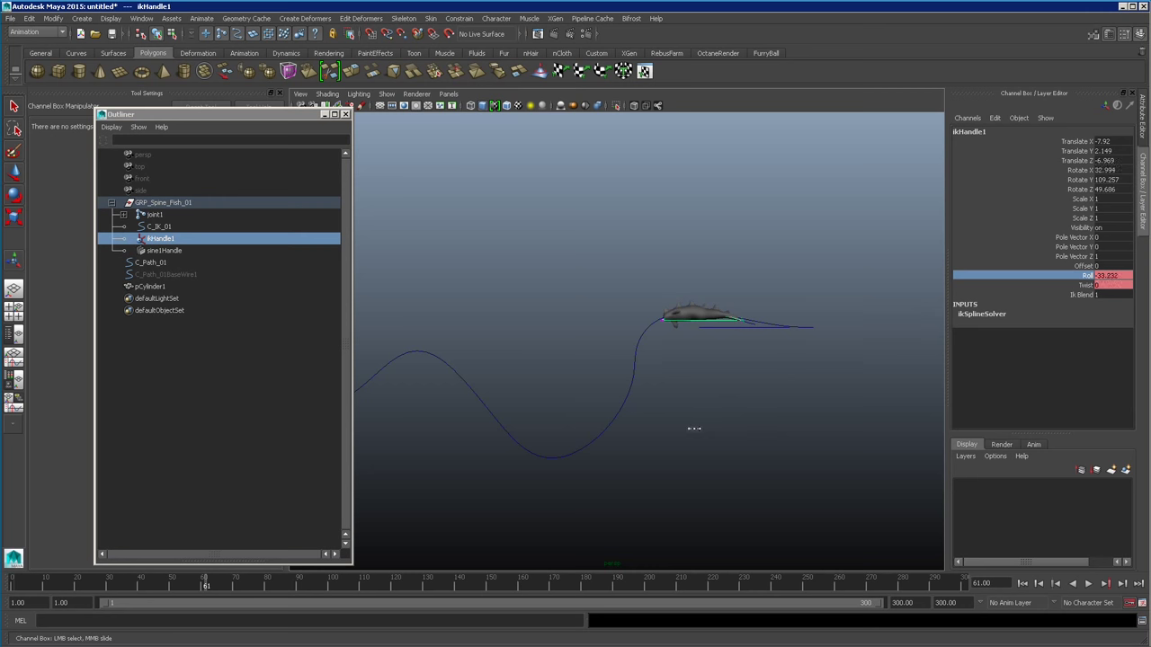
key(alt+v)
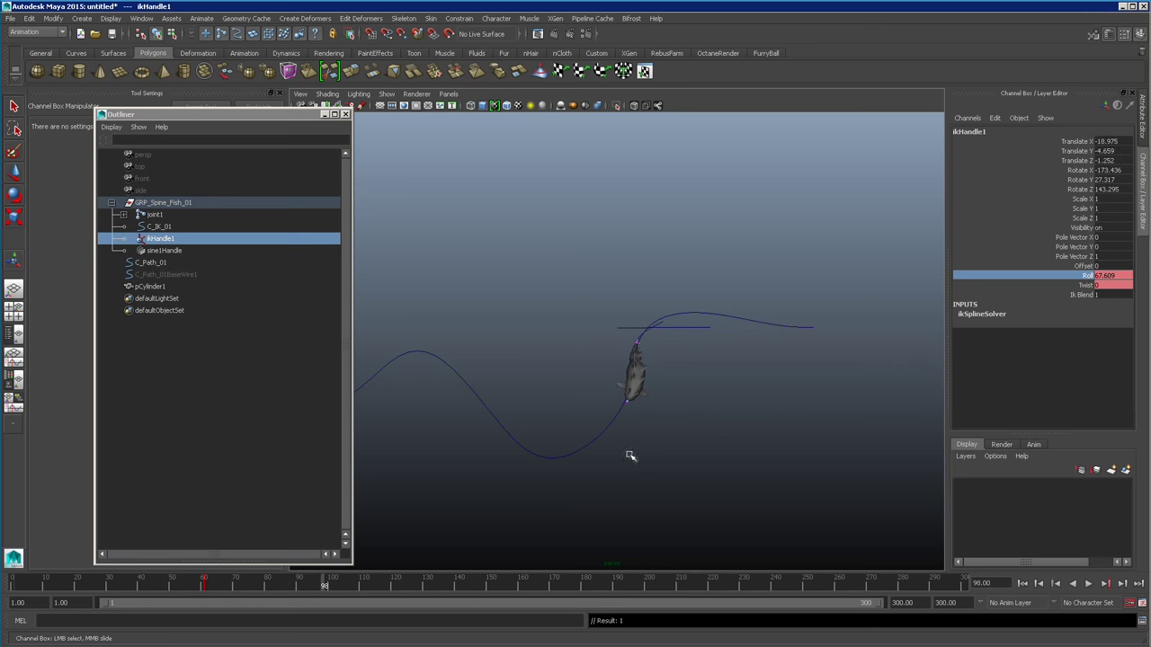
- Set ikHandle1's Roll to about -26.4 at frame 136 and about 25.2 at frame 178
drag(238, 586, 442, 585)
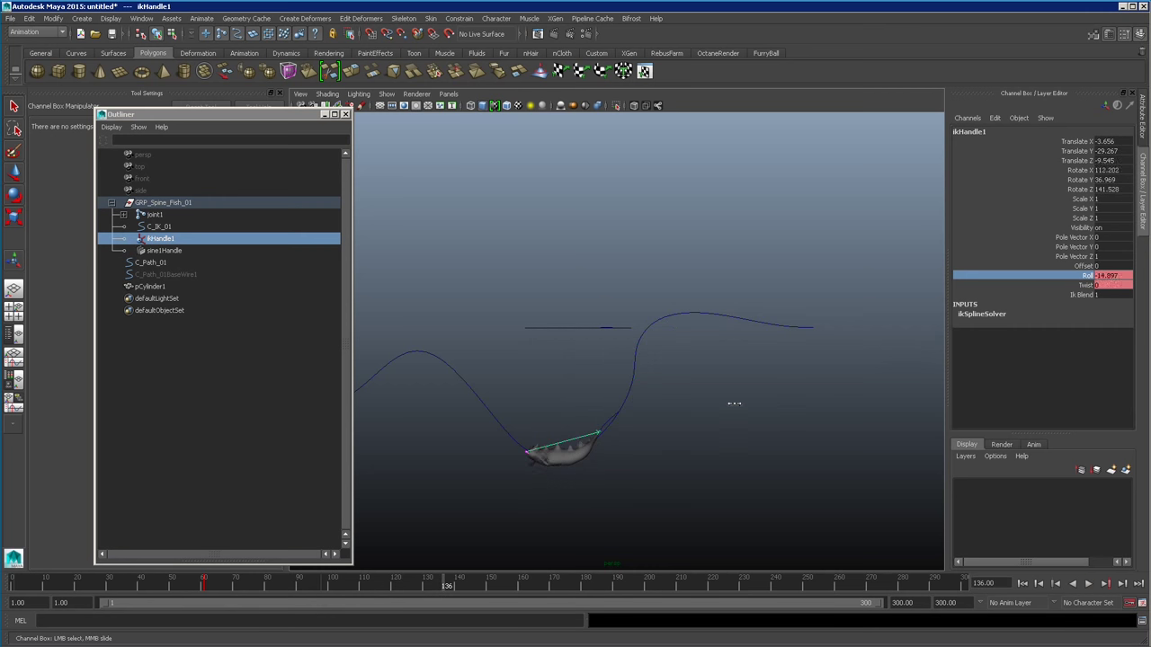
drag(441, 589, 580, 580)
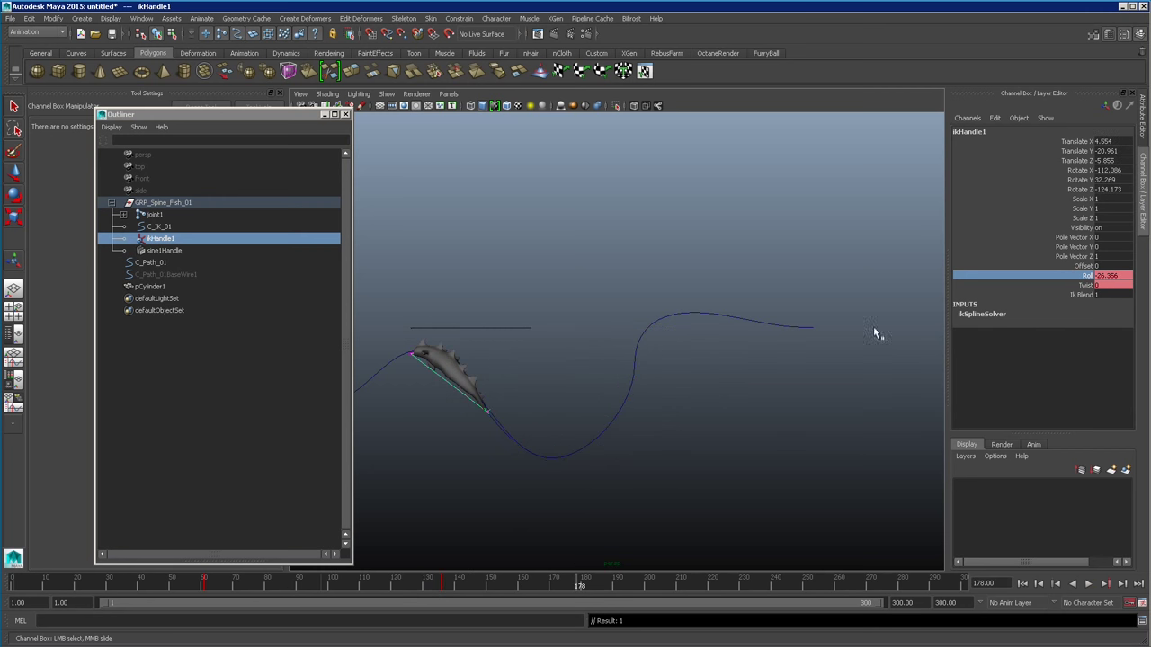
drag(488, 586, 633, 580)
alt+drag(710, 512, 928, 361)
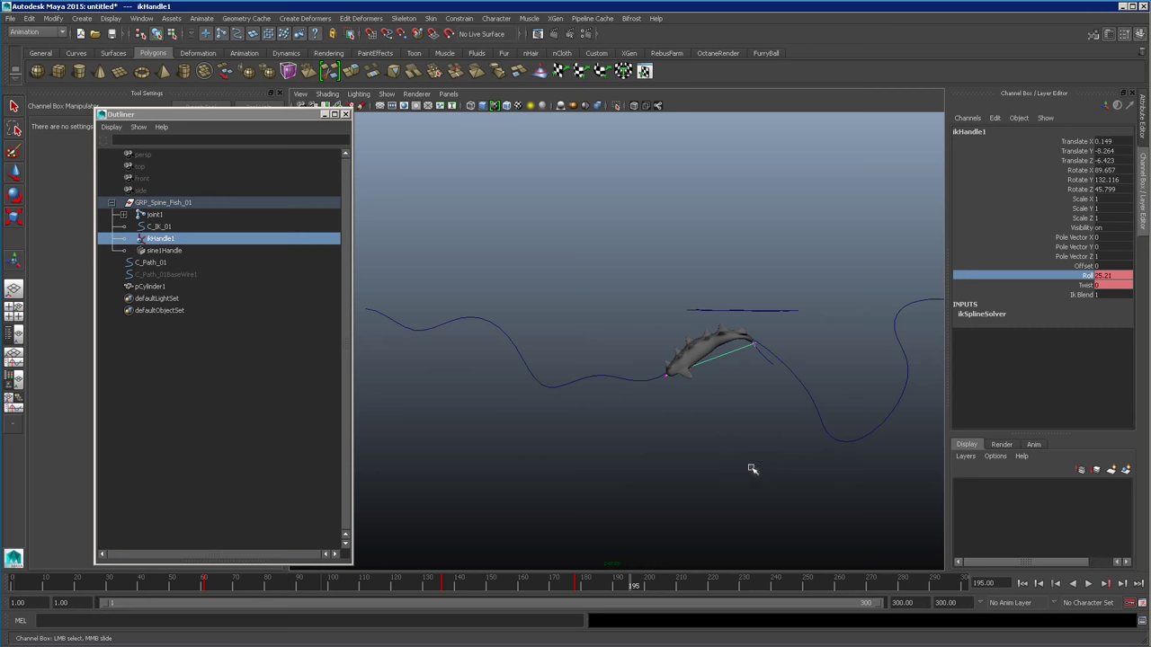
- Set ikHandle1's Roll to about -21.8 at frame 206 and about 17.2 at frame 252
drag(634, 589, 665, 586)
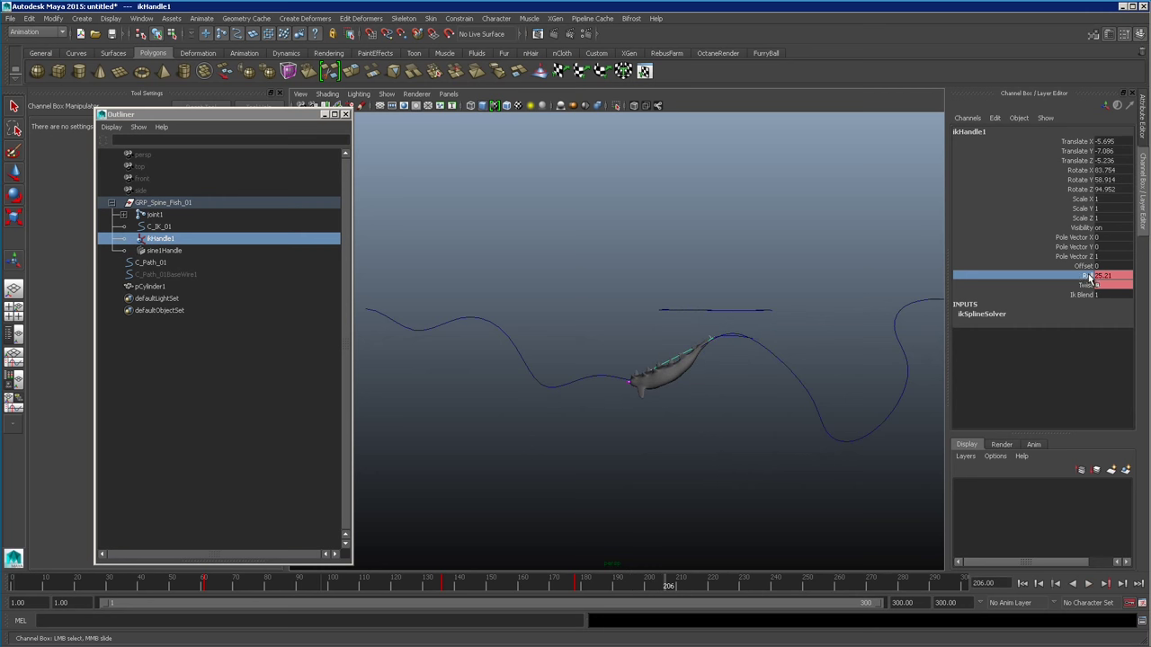
drag(672, 586, 813, 586)
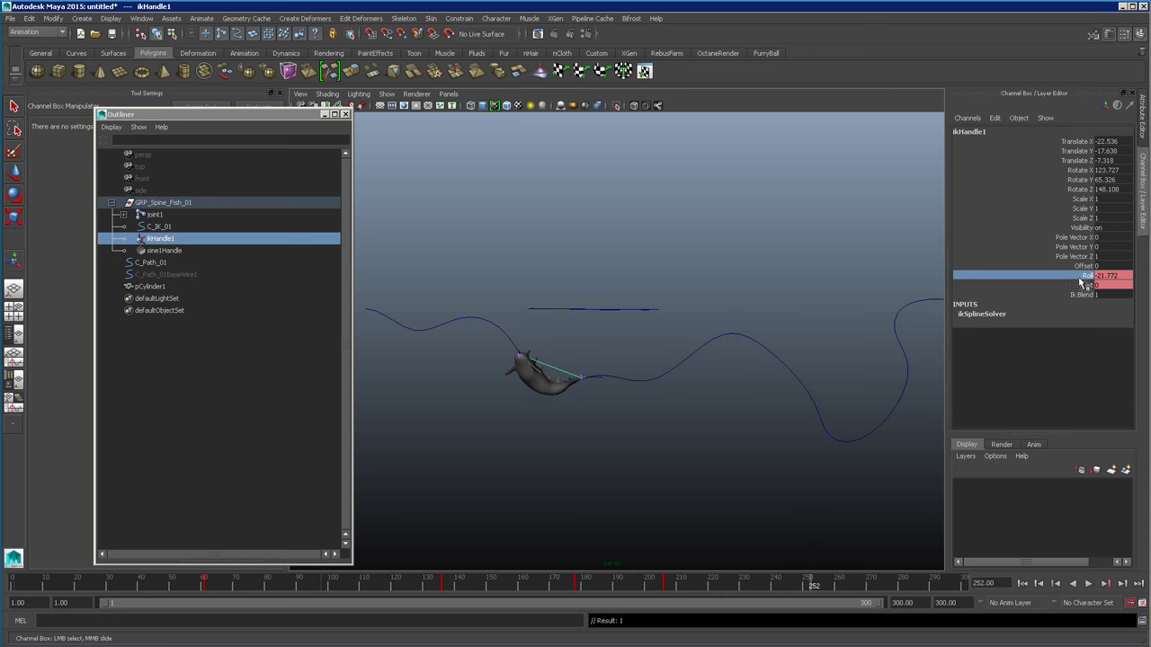
middle_drag(760, 453, 780, 451)
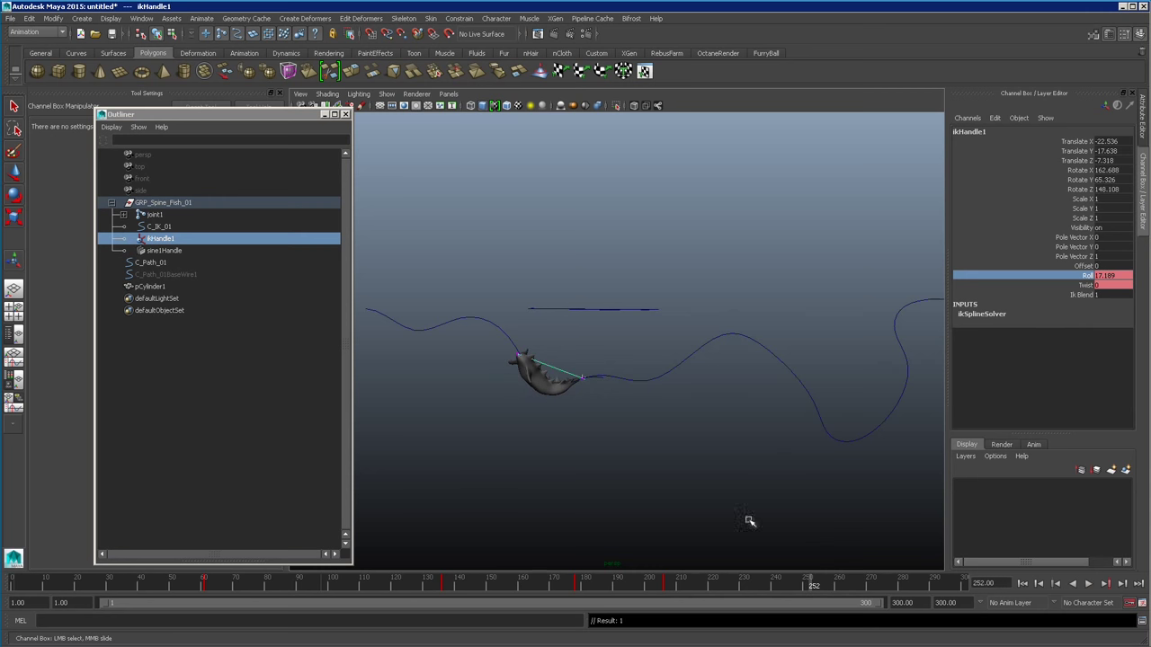
- Set ikHandle1's Roll to about -47 at frame 290 and play the animation to check it
drag(796, 589, 935, 588)
middle_drag(727, 490, 669, 462)
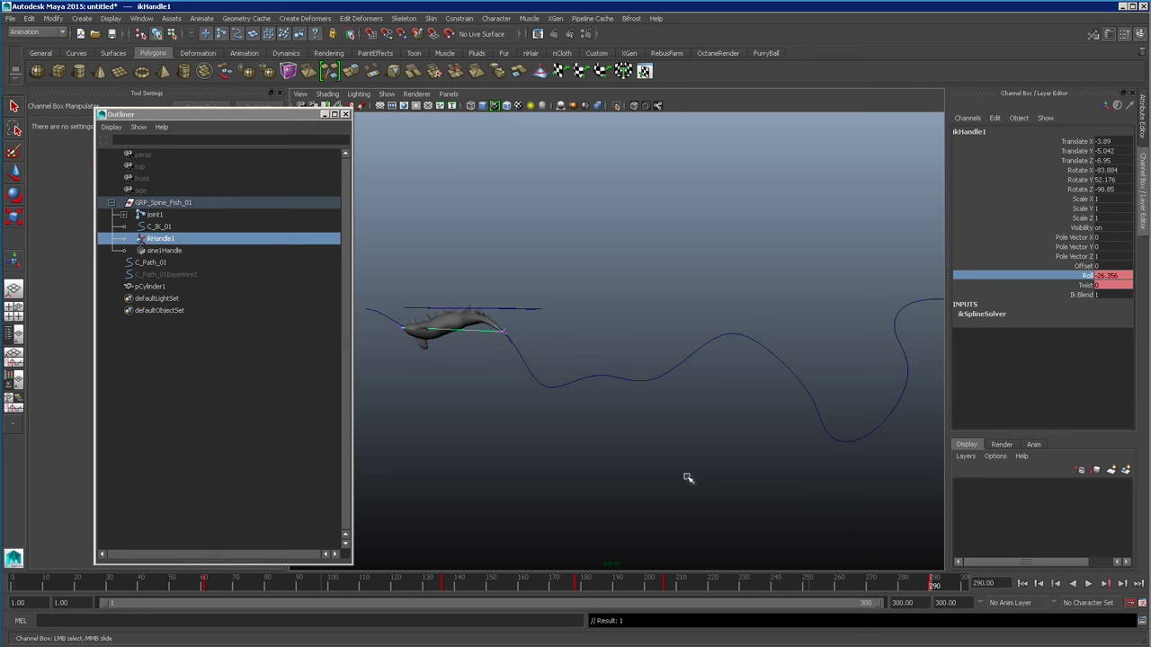
key(alt+v)
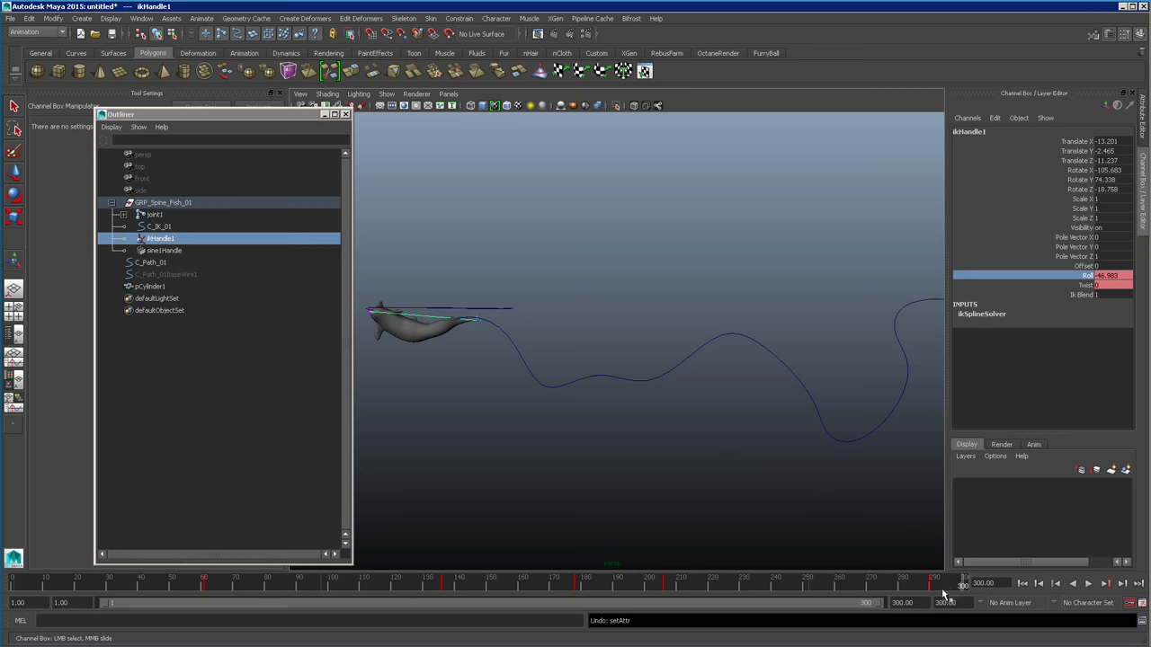
alt+drag(365, 511, 562, 481)
key(alt+v)
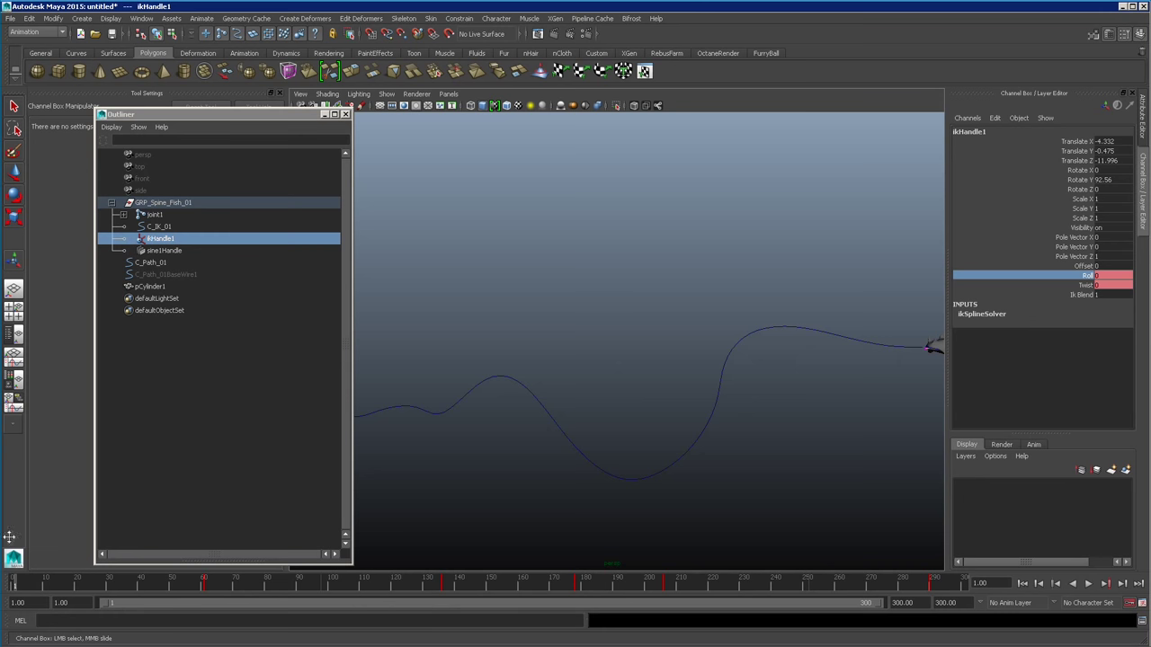
- Copy all of ikHandle1's Roll keys onto its Twist attribute in the Graph Editor and play the animation to check the result
click(19, 358)
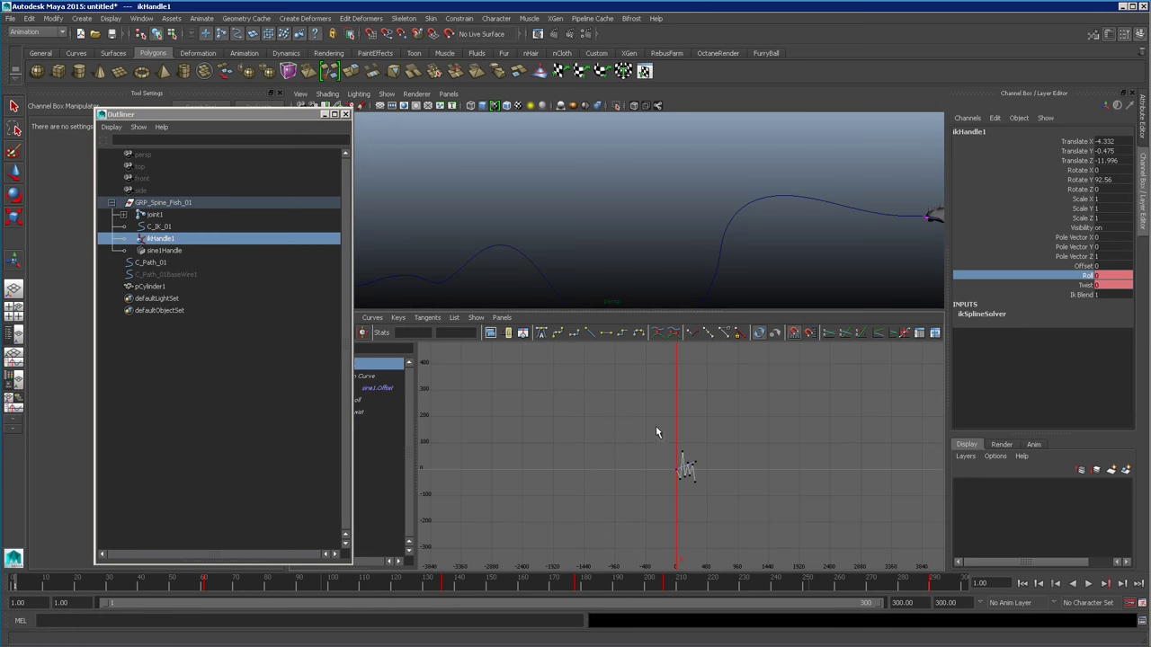
click(345, 114)
click(357, 399)
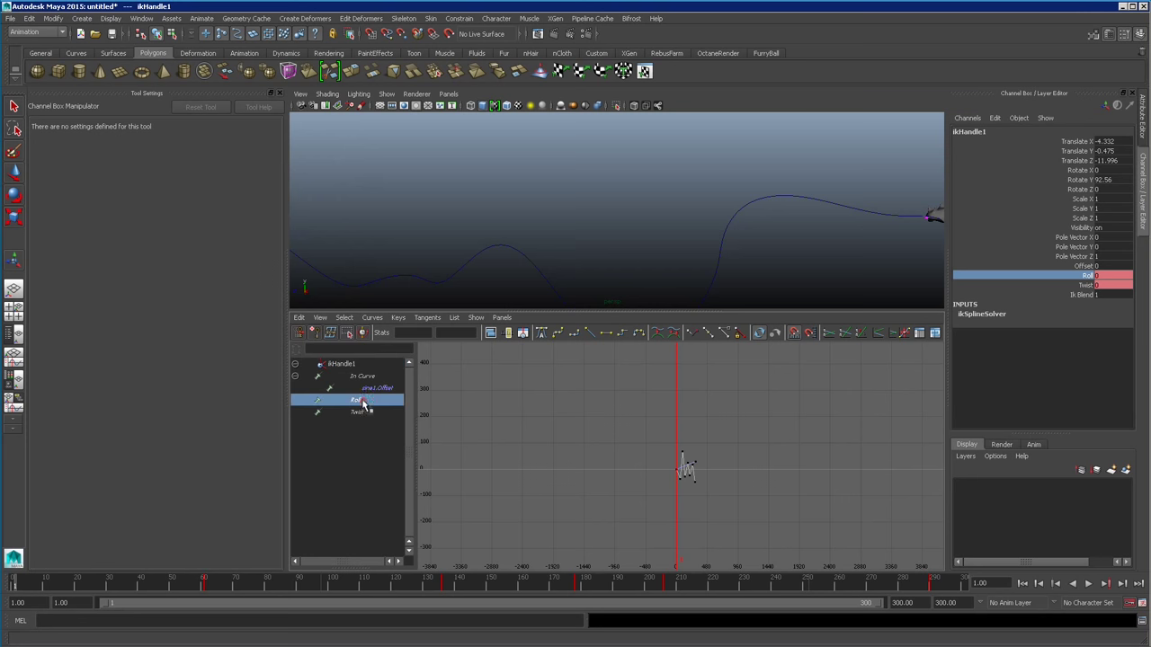
key(f)
drag(630, 396, 791, 537)
key(f)
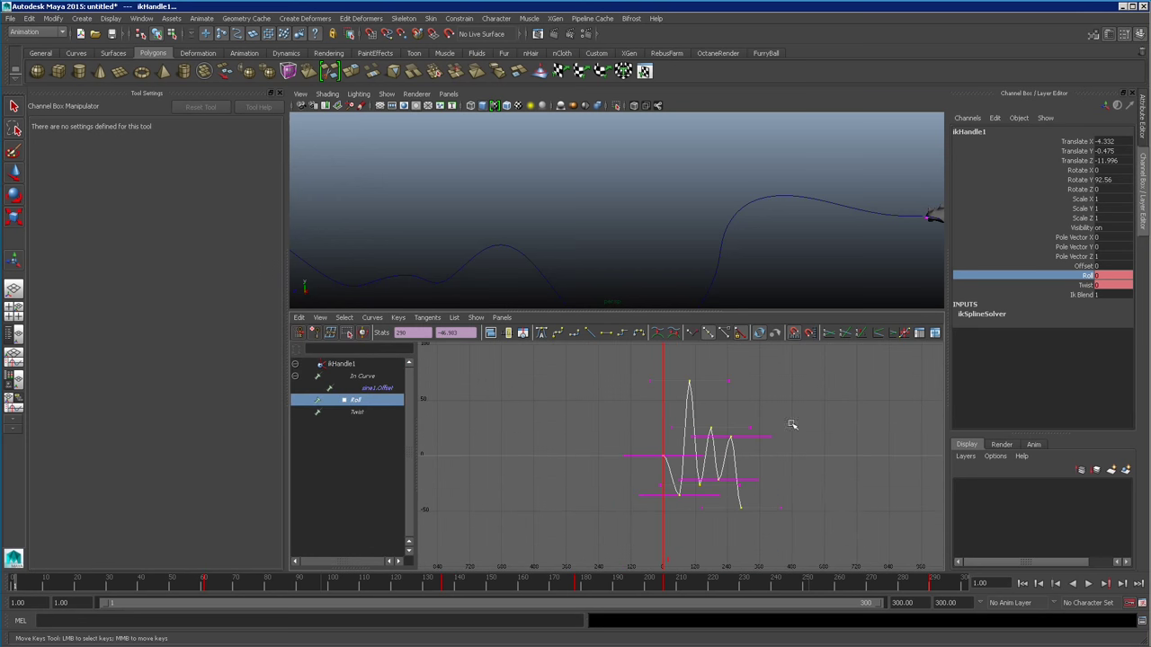
click(1090, 285)
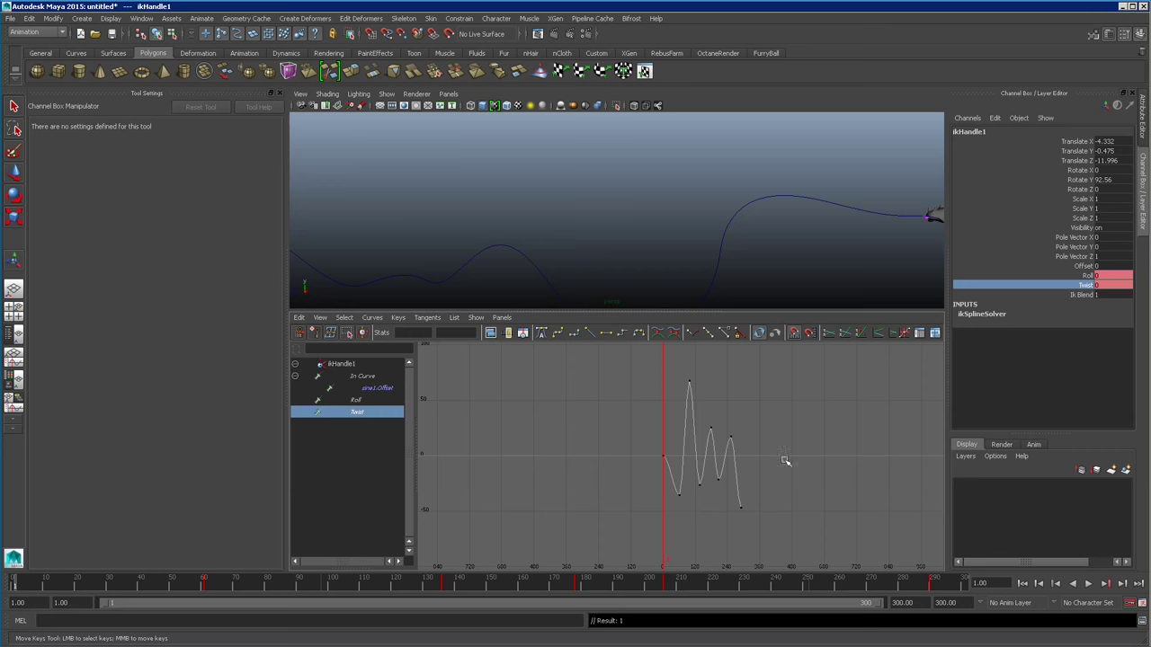
alt+middle_drag(803, 255, 666, 268)
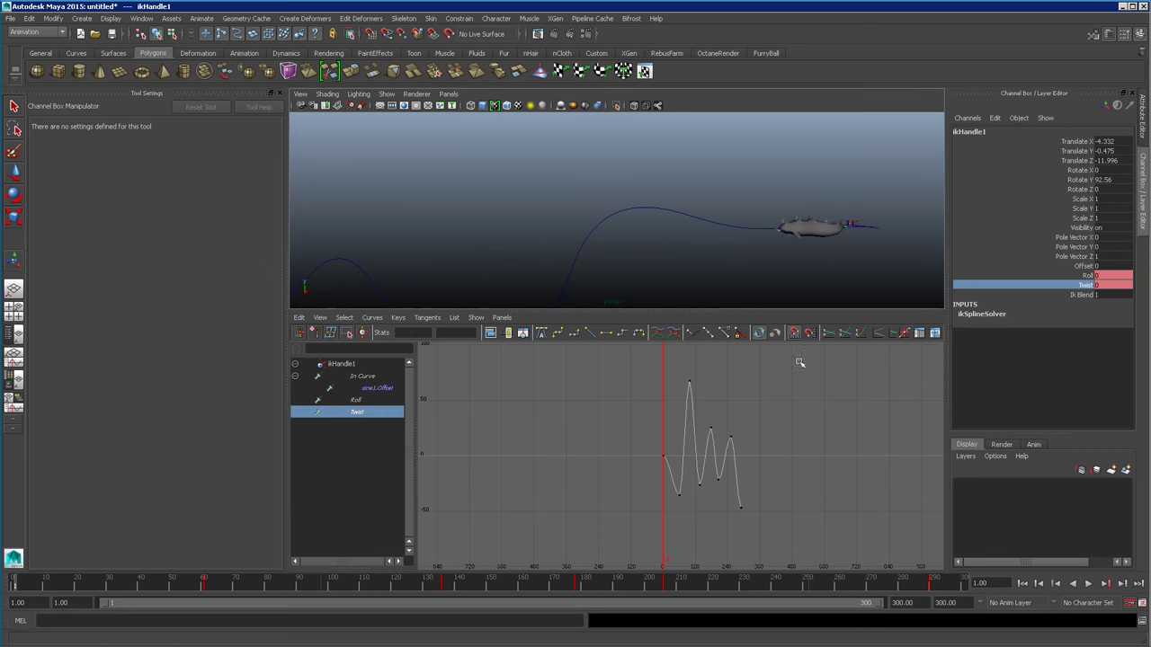
key(alt+v)
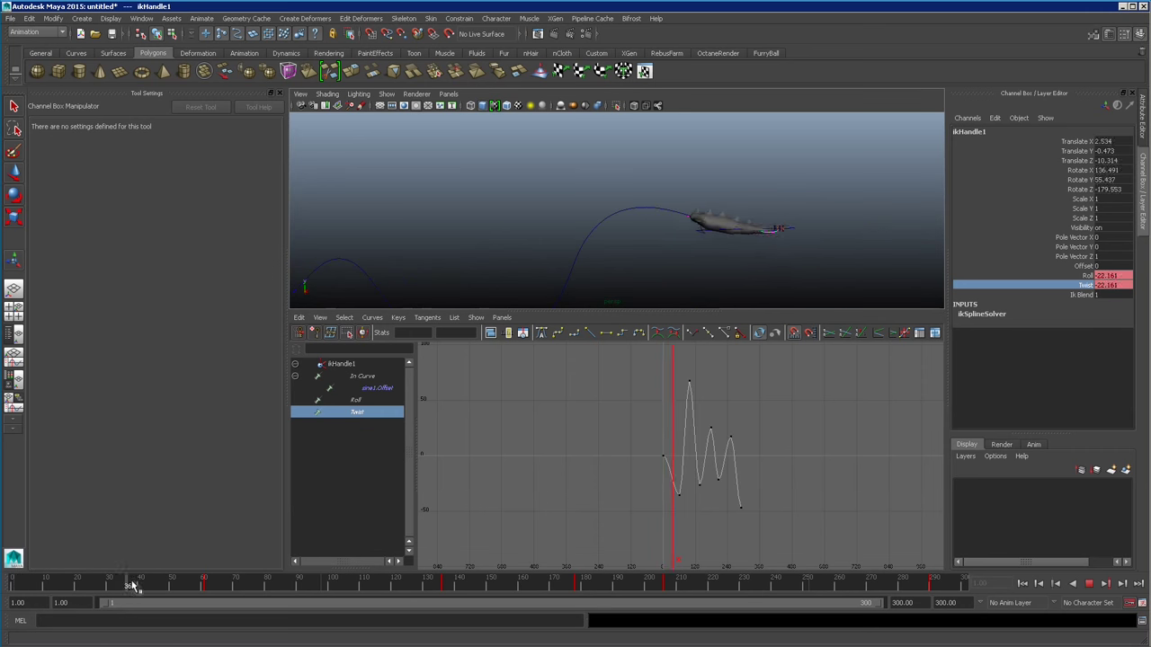
click(15, 585)
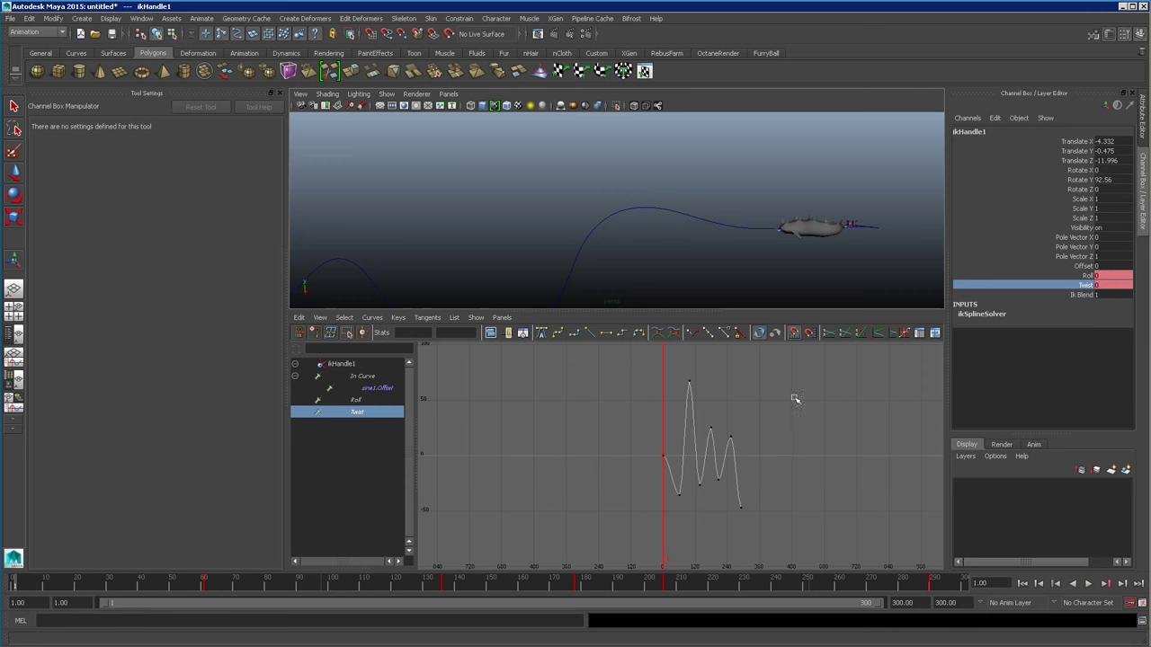
- Scale all Twist keys in value about zero so the curve is inverted and slightly flattened, with the last key at about 37.6
click(730, 494)
key(r)
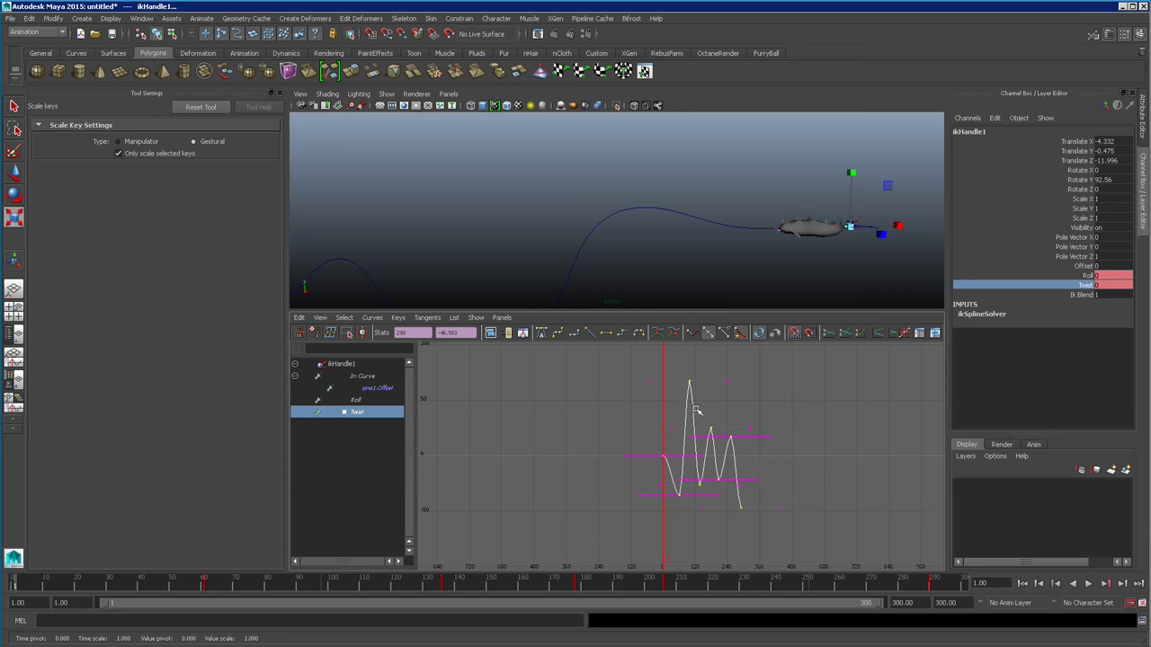
drag(662, 457, 661, 464)
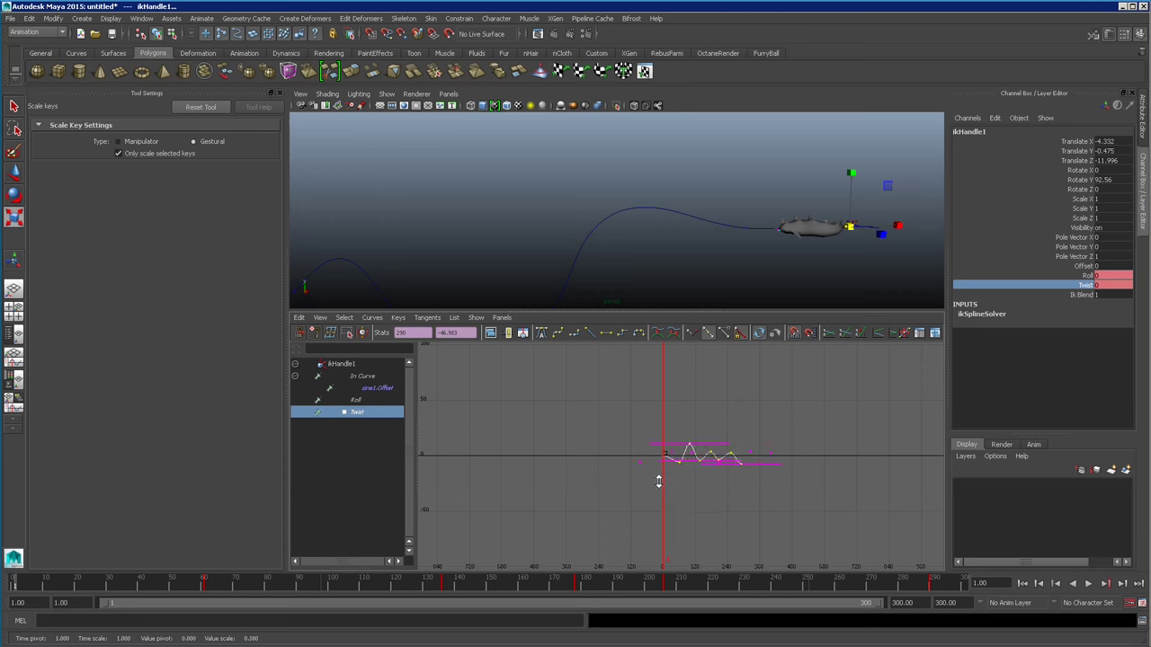
middle_drag(653, 510, 652, 512)
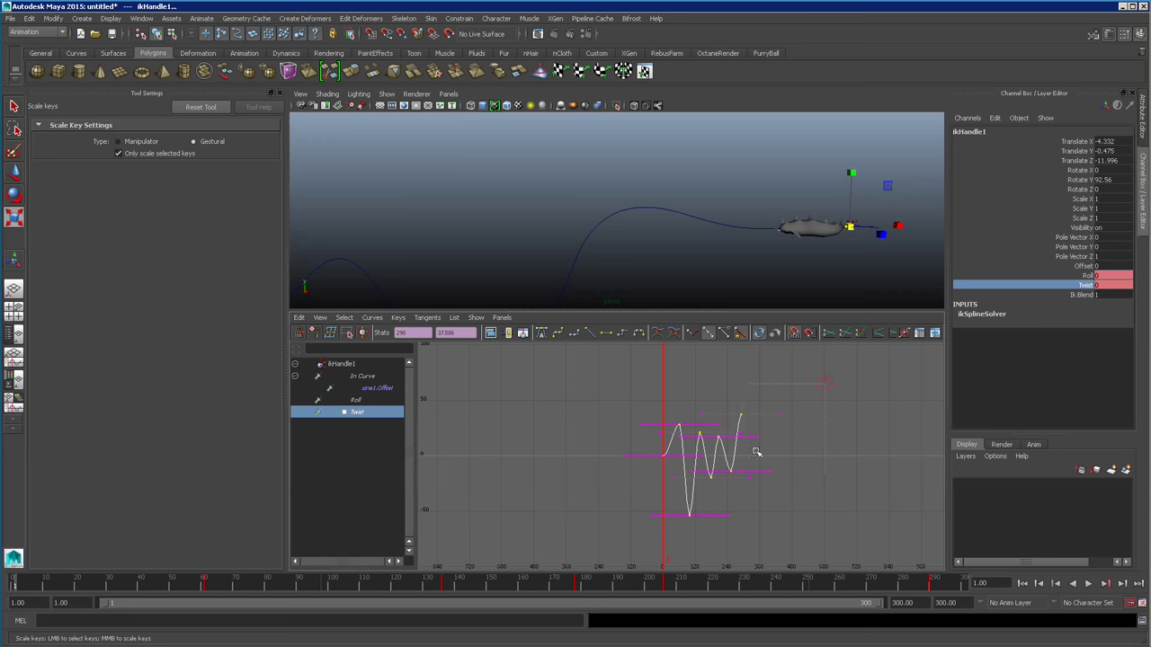
- Move the Twist keys after the first one 16 frames later and review the motion in the enlarged perspective view
key(w)
middle_drag(683, 427, 687, 428)
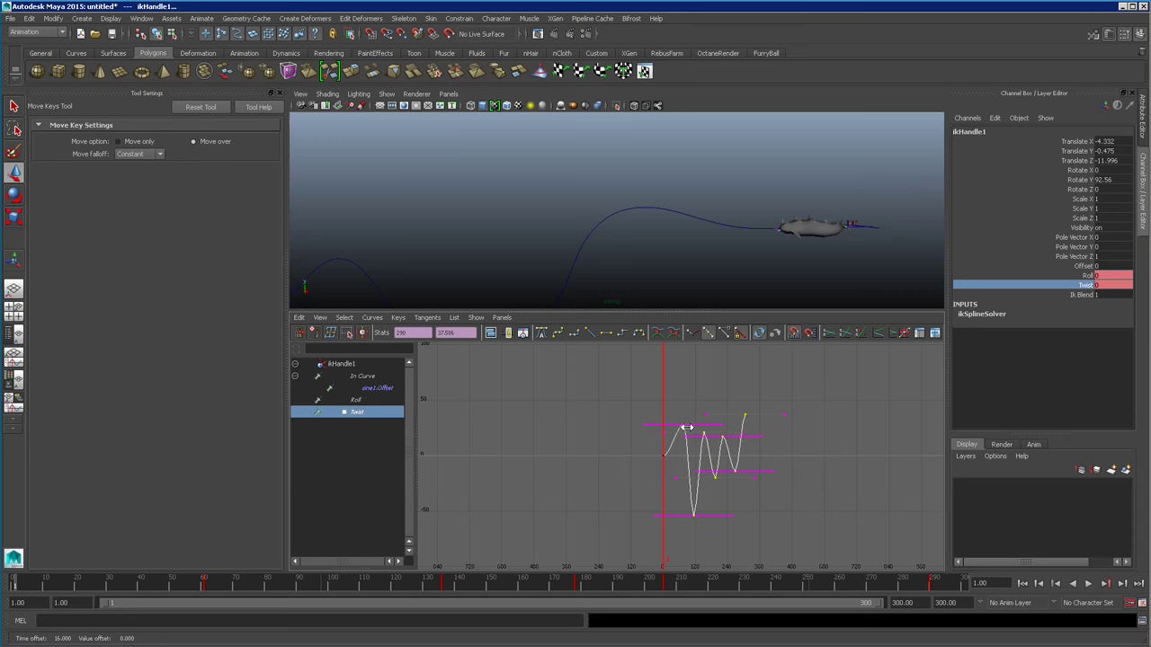
click(1086, 583)
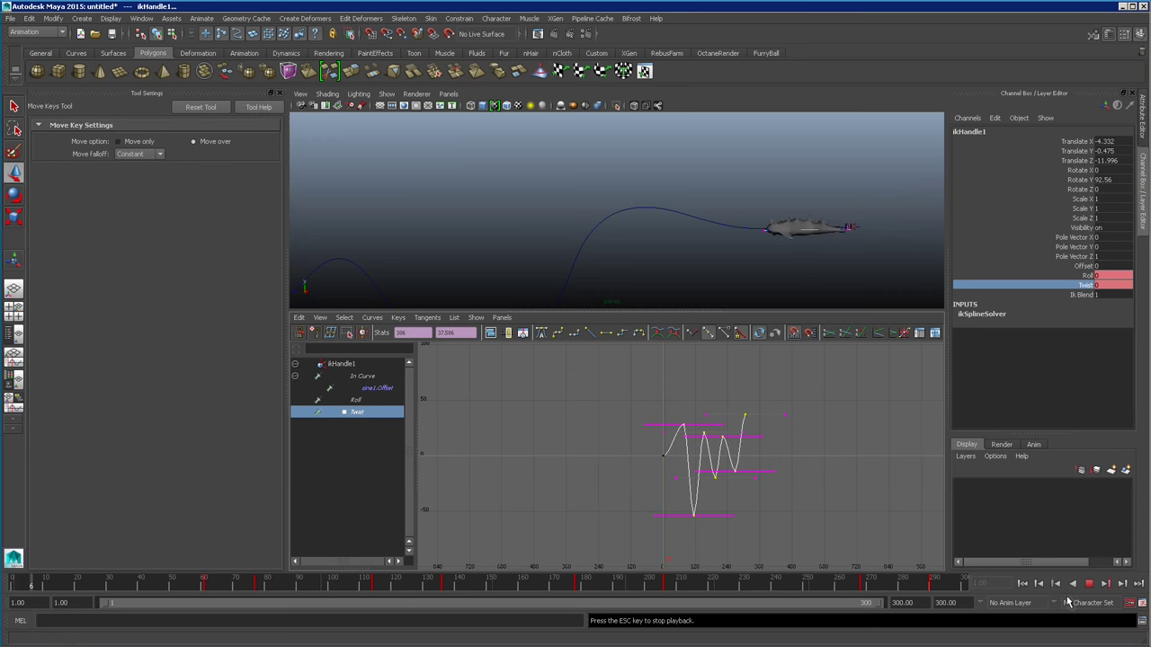
key(w)
key(space)
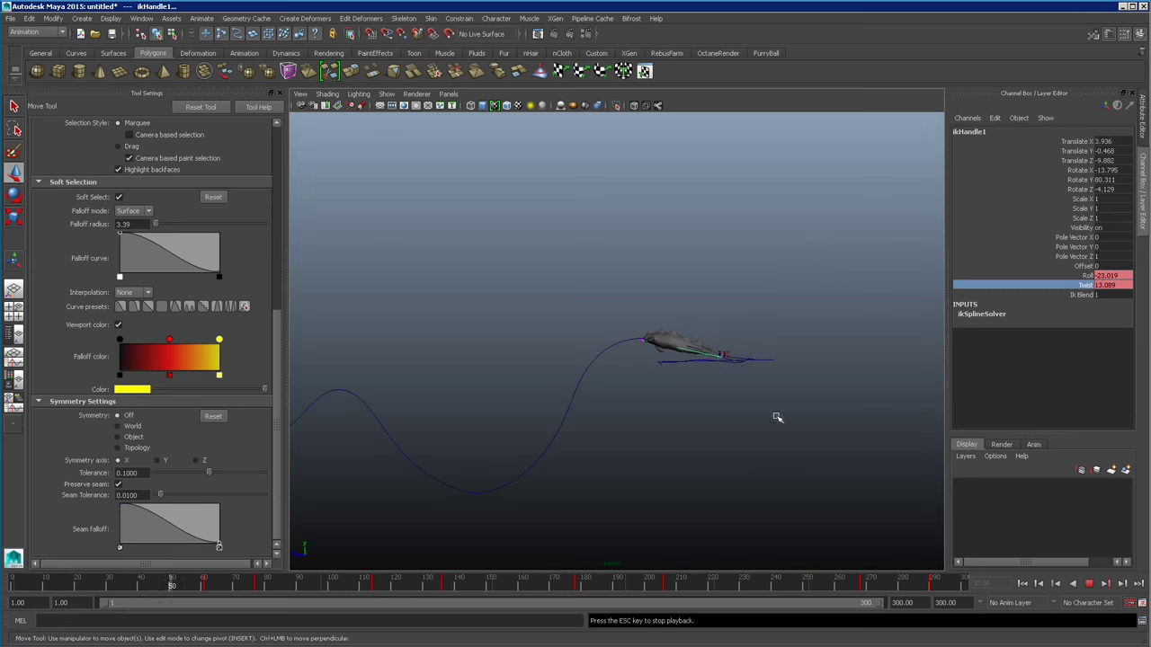
alt+drag(771, 427, 650, 466)
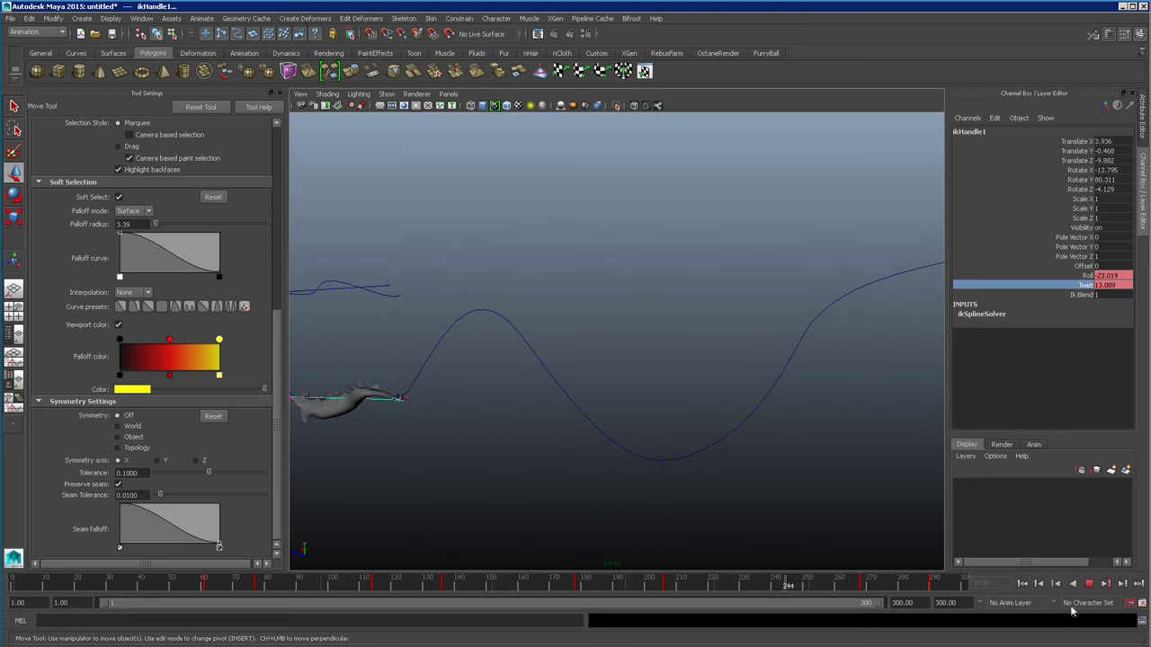
drag(692, 599, 553, 596)
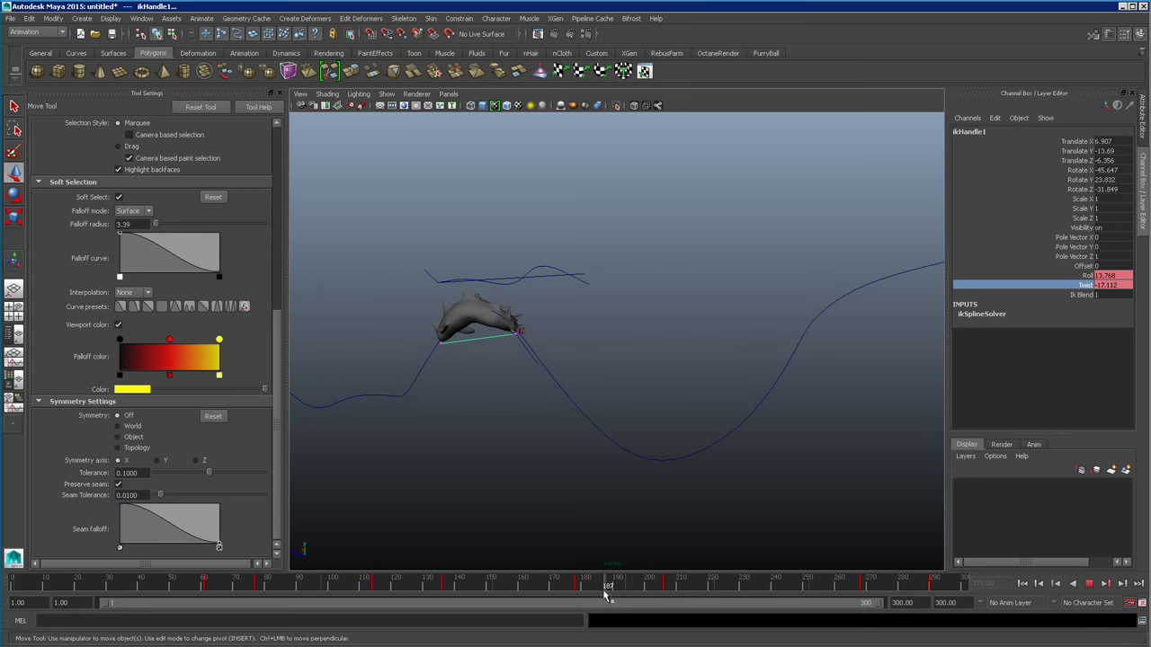
- Shift all Twist keys a further 21 frames later, so the last one sits at frame 327, and undo the final extra edit
click(20, 359)
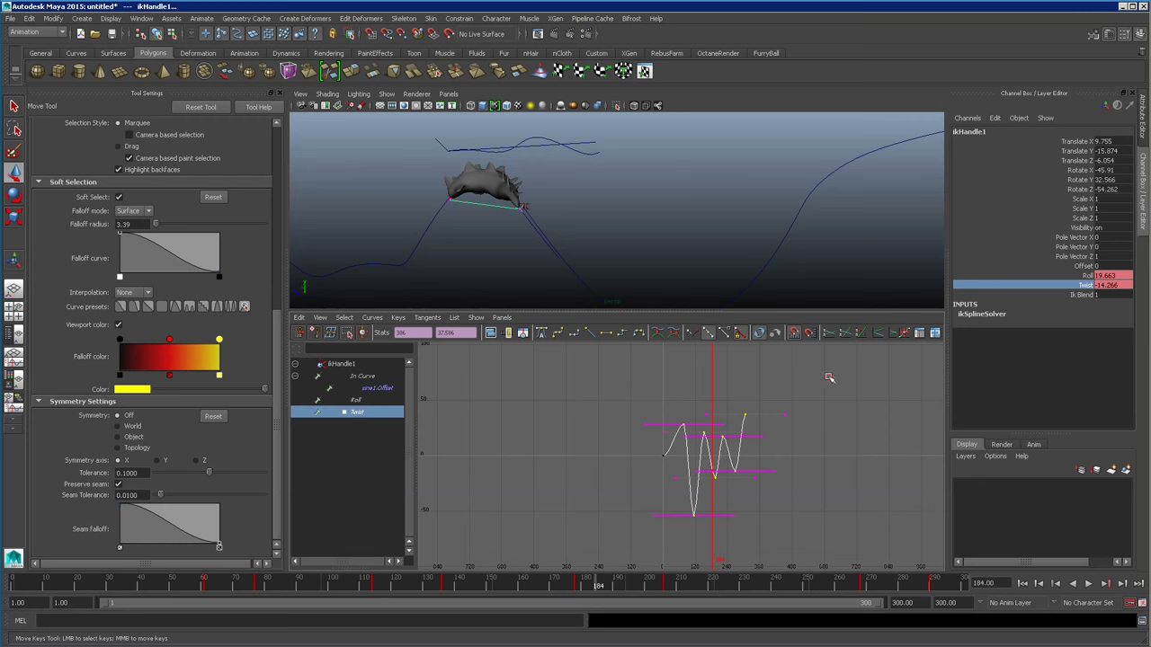
key(w)
key(f)
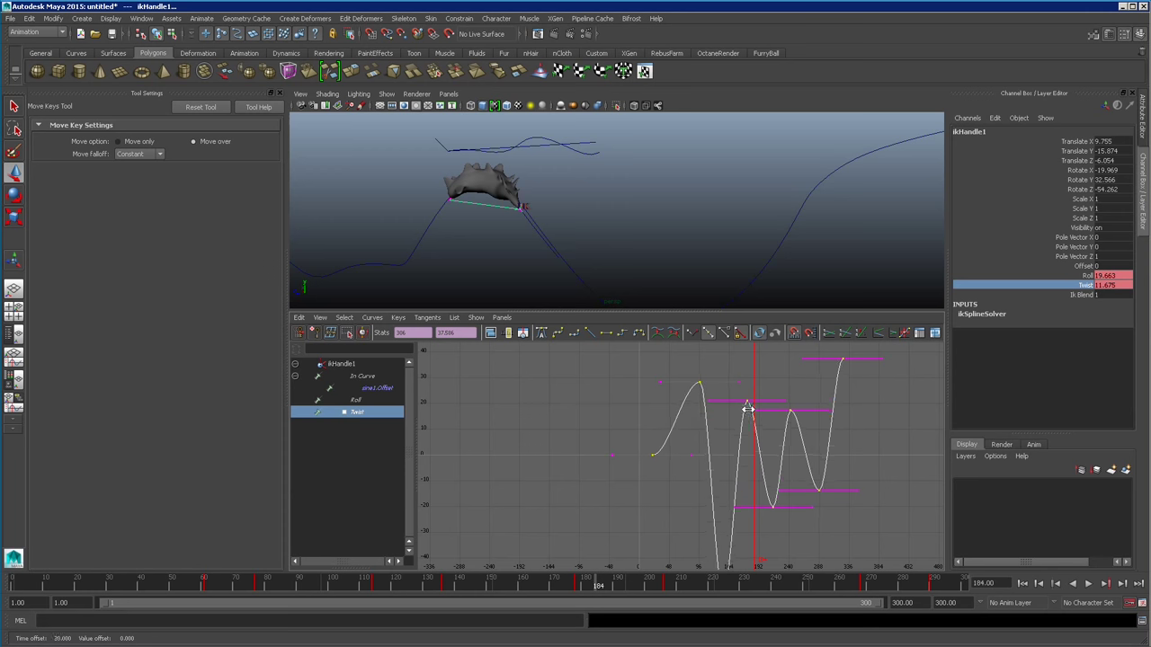
key(ctrl+z)
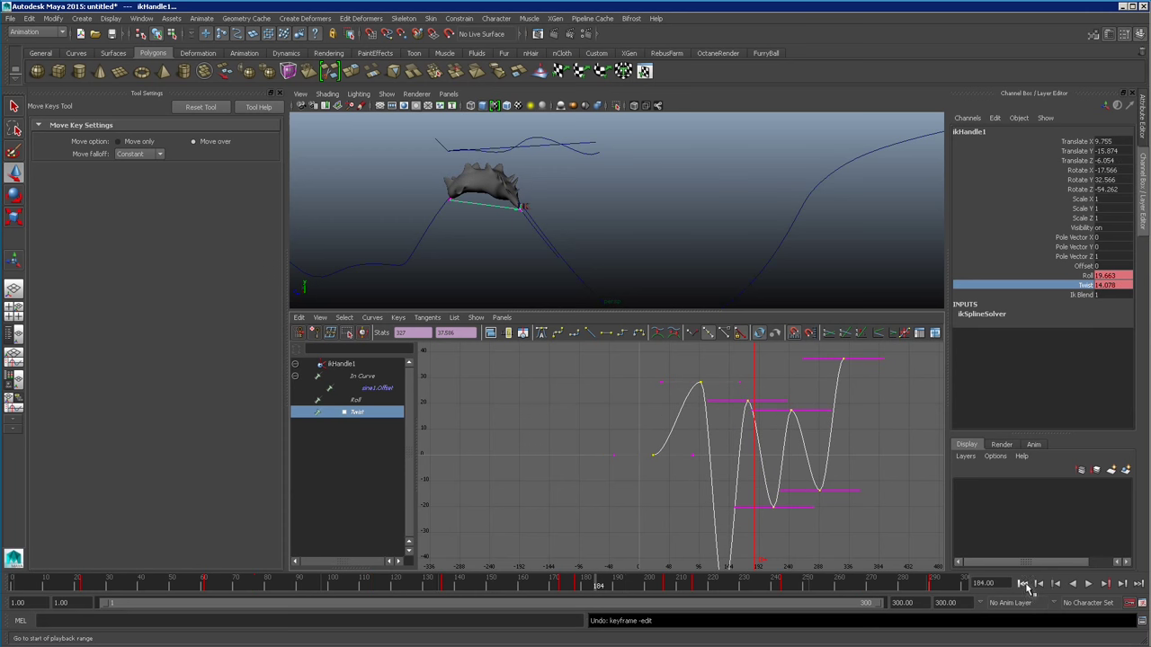
key(space)
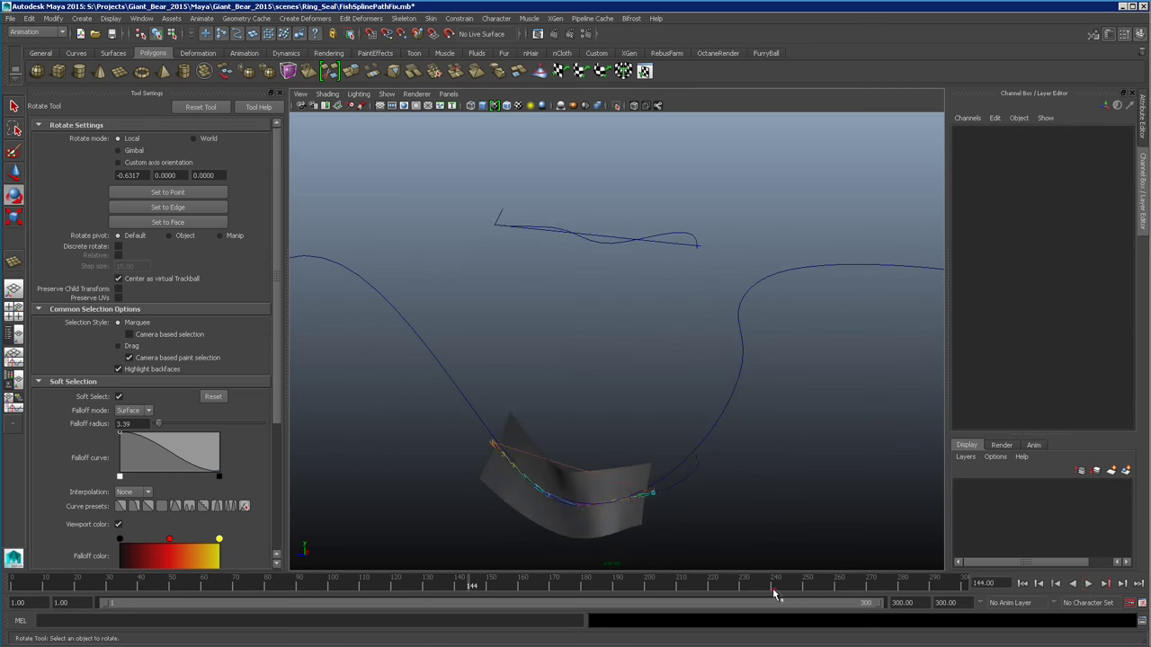
- Examine the spline rig's motion along the path in the FishSplinePathFix scene, scrubbing the timeline and replaying from the first frame
drag(510, 585, 431, 583)
alt+right_drag(794, 521, 845, 502)
alt+drag(743, 488, 762, 492)
click(1022, 585)
alt+drag(884, 547, 743, 485)
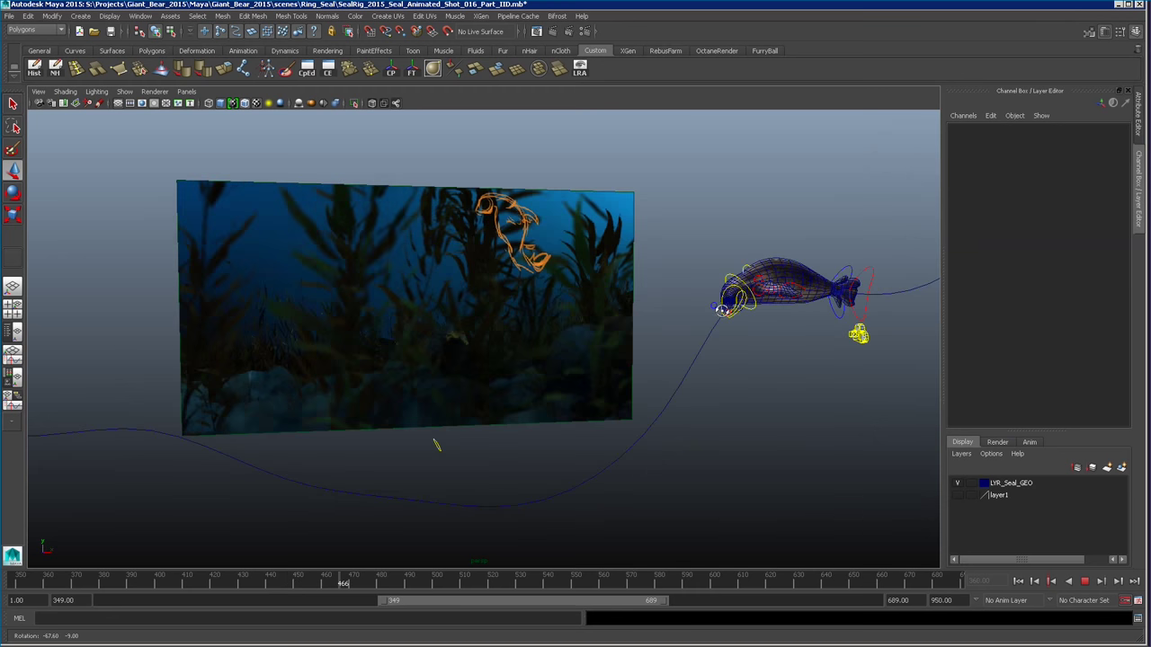
- Examine the playing seal animation along its path curve from several angles in the SealRig_2015_Seal_Animated_Shot_016_Part_IID scene
alt+drag(697, 314, 522, 329)
alt+middle_drag(819, 339, 706, 245)
alt+drag(563, 277, 655, 280)
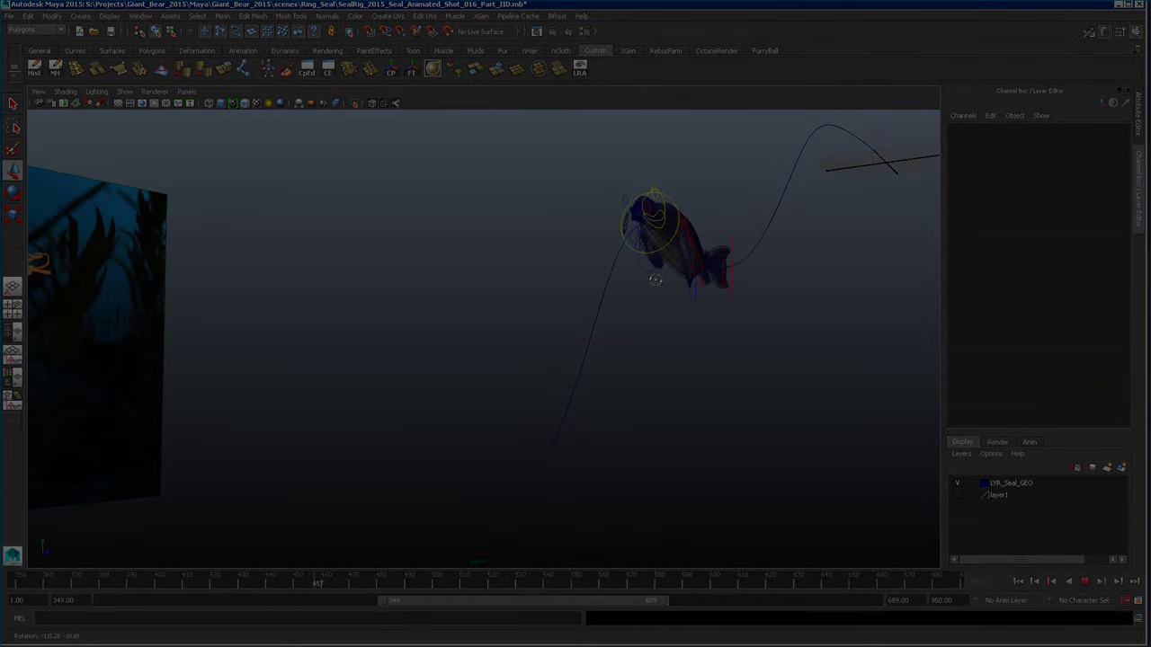